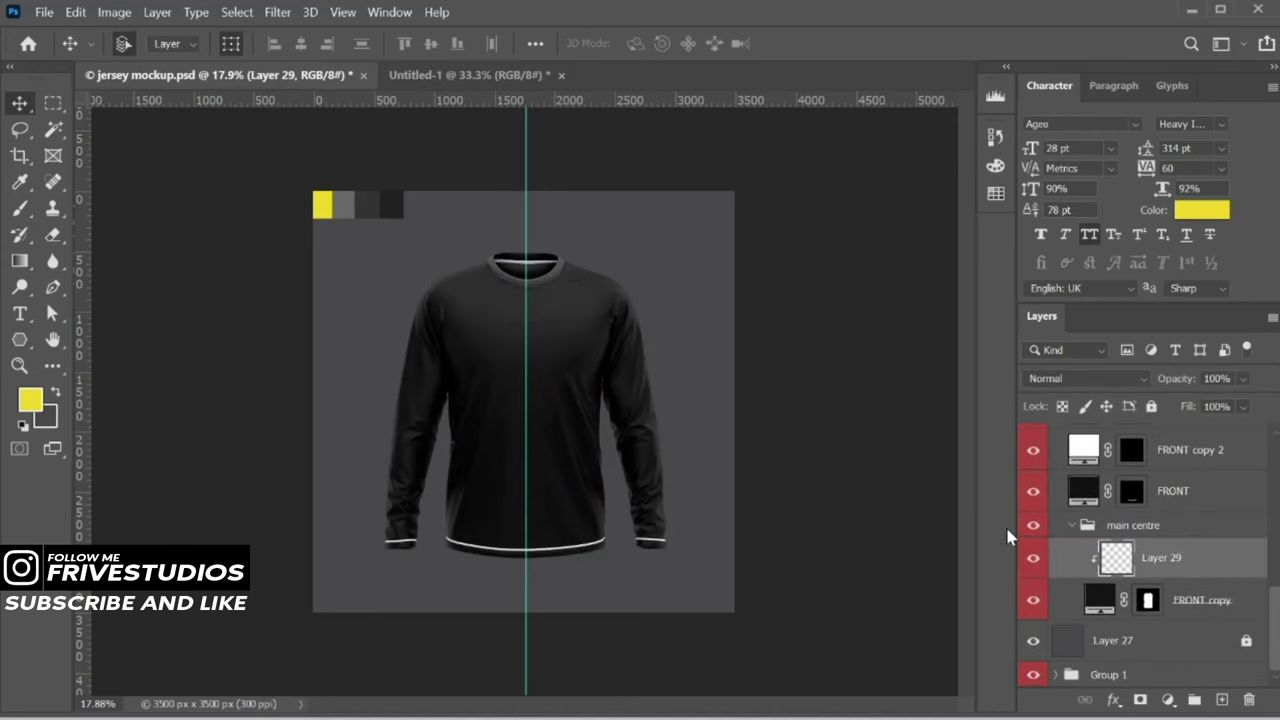
Draw a curved side panel down the jersey's left flank and fill it yellow
scroll(557, 443, up, 3)
click(52, 287)
scroll(557, 428, up, 2)
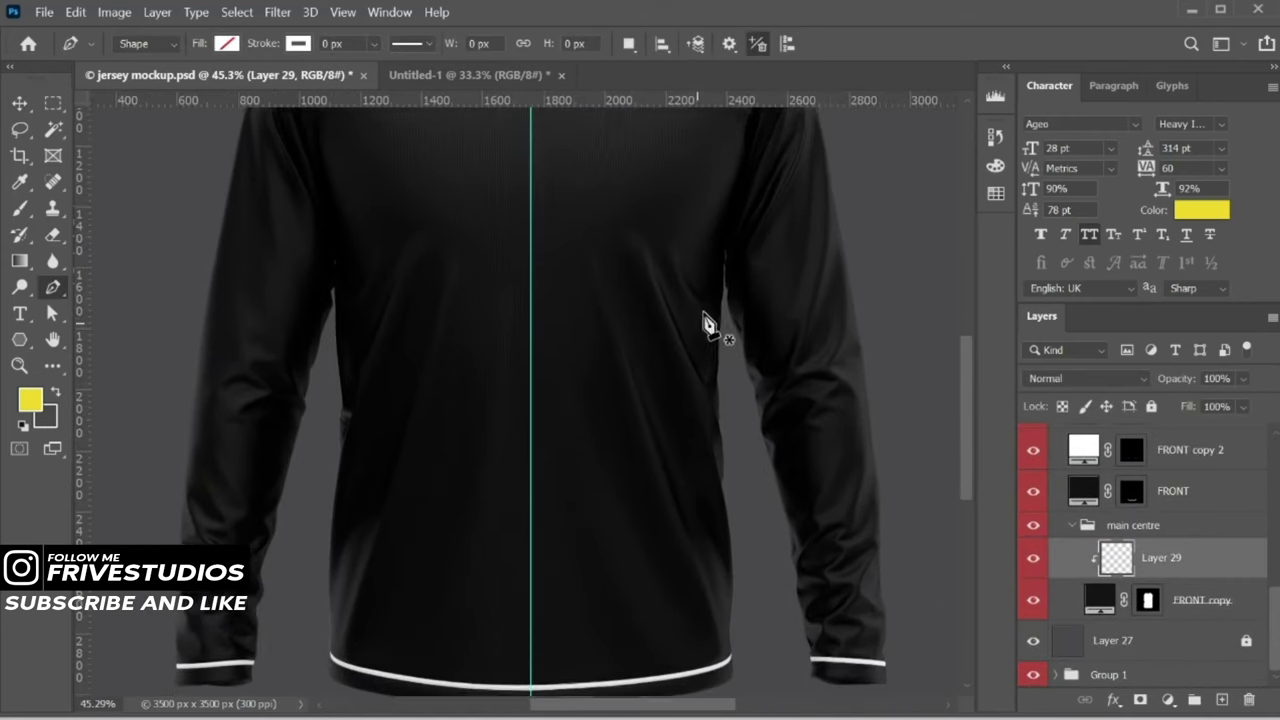
scroll(705, 323, down, 1)
click(335, 245)
drag(311, 661, 272, 688)
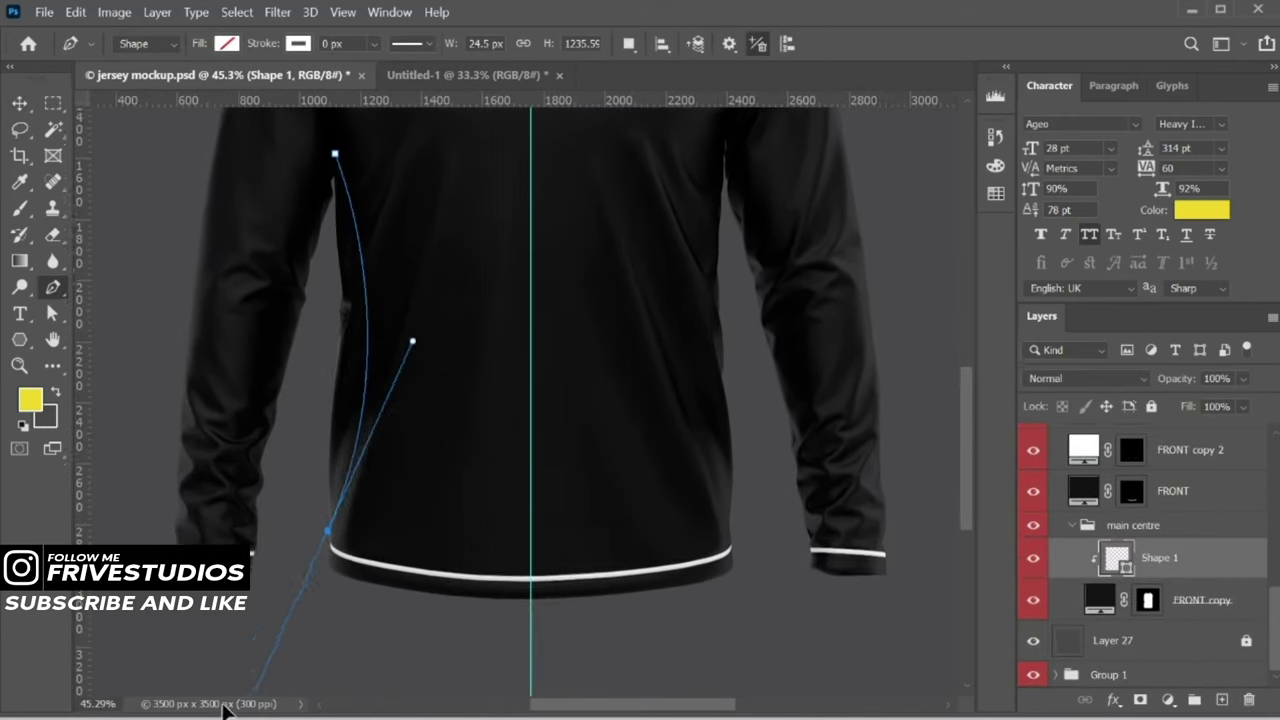
scroll(283, 476, up, 5)
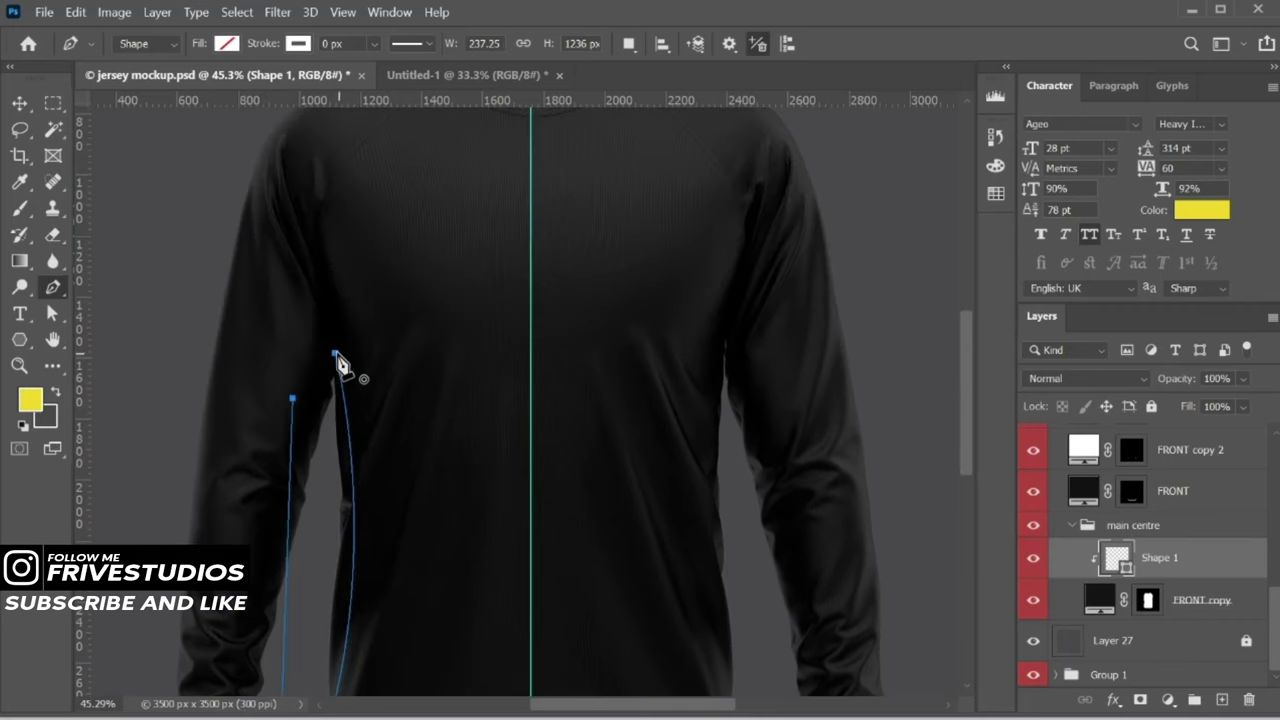
click(340, 357)
click(227, 43)
click(300, 128)
Duplicate the yellow panel, flip it horizontally and place it on the right flank
key(v)
scroll(428, 300, down, 2)
scroll(383, 372, up, 2)
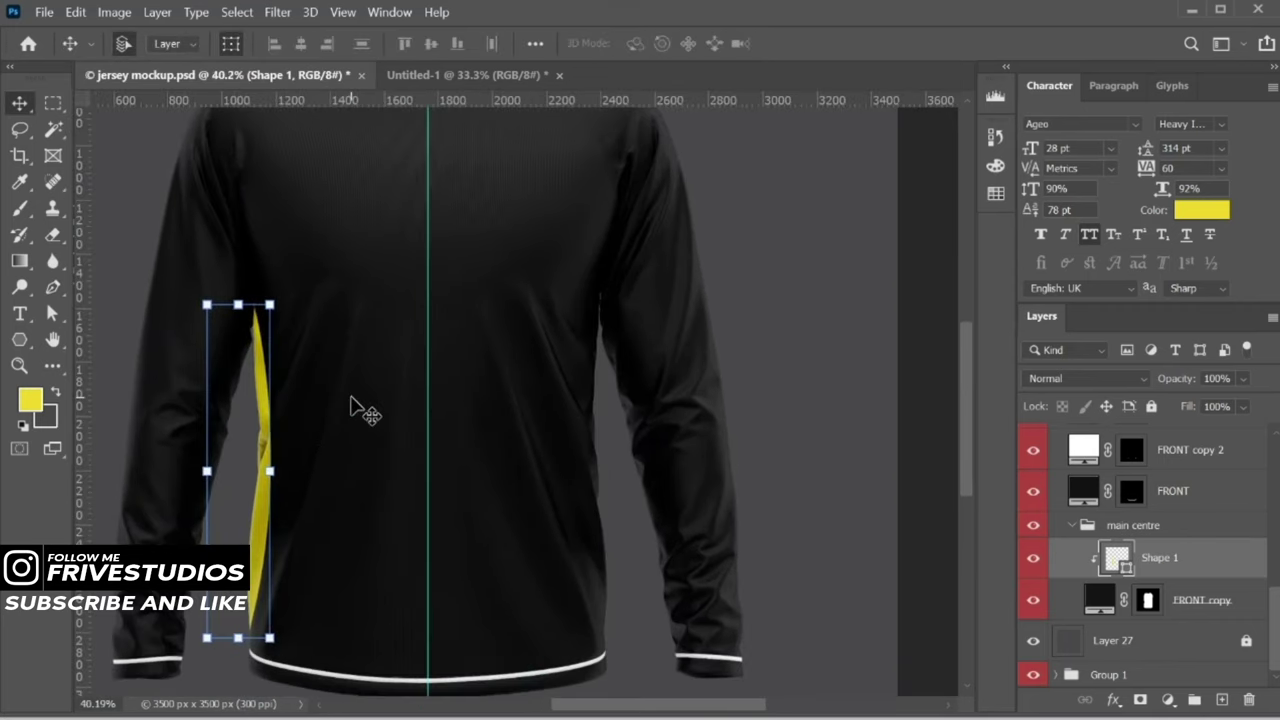
key(ctrl+j)
key(ctrl+t)
right_click(266, 170)
click(320, 514)
mouse_move(251, 548)
mouse_down()
mouse_move(607, 548)
mouse_move(612, 537)
mouse_up()
key(Return)
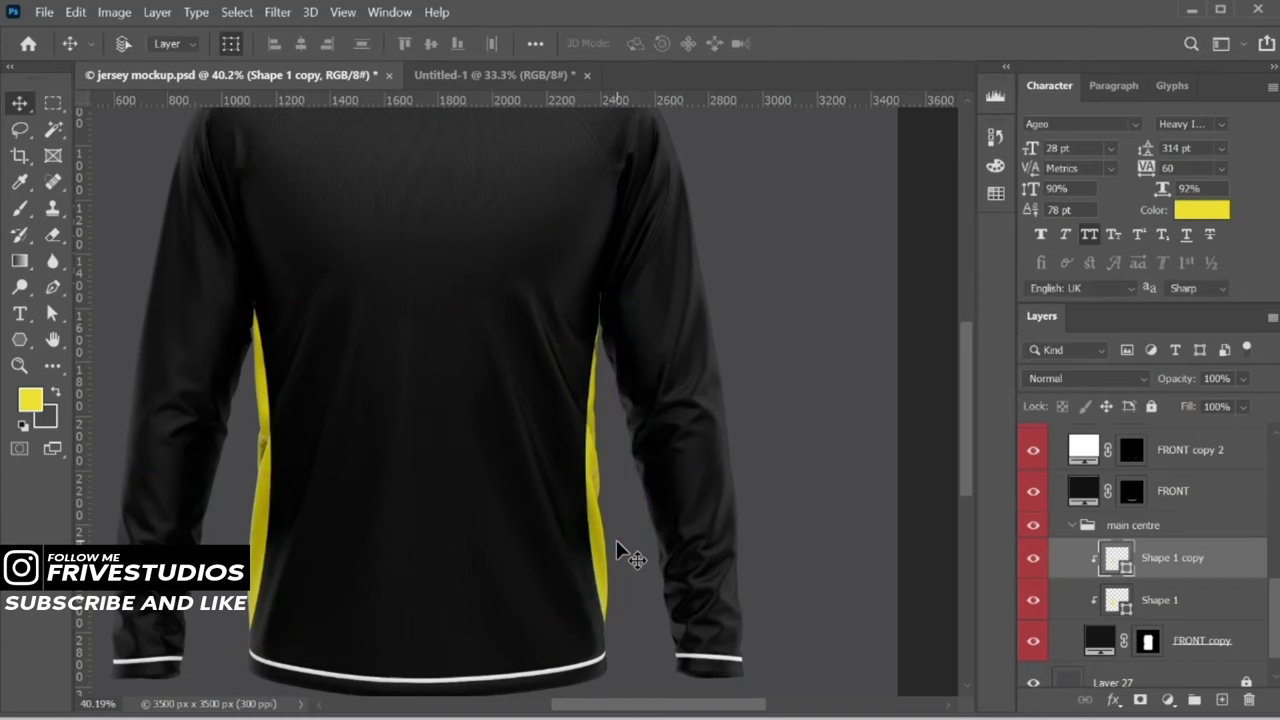
Select the yellow side panel layers and apply Ctrl+E, leaving an empty Layer 29
scroll(515, 480, down, 3)
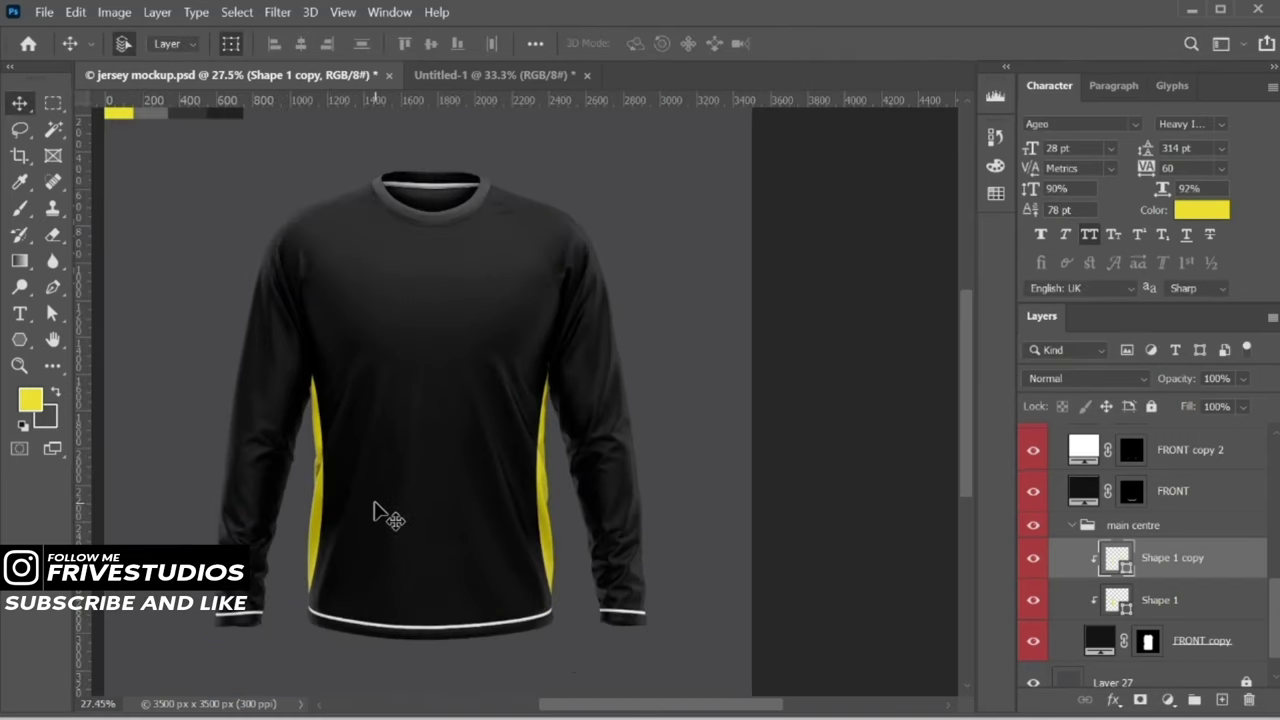
drag(388, 515, 388, 515)
shift+click(1160, 600)
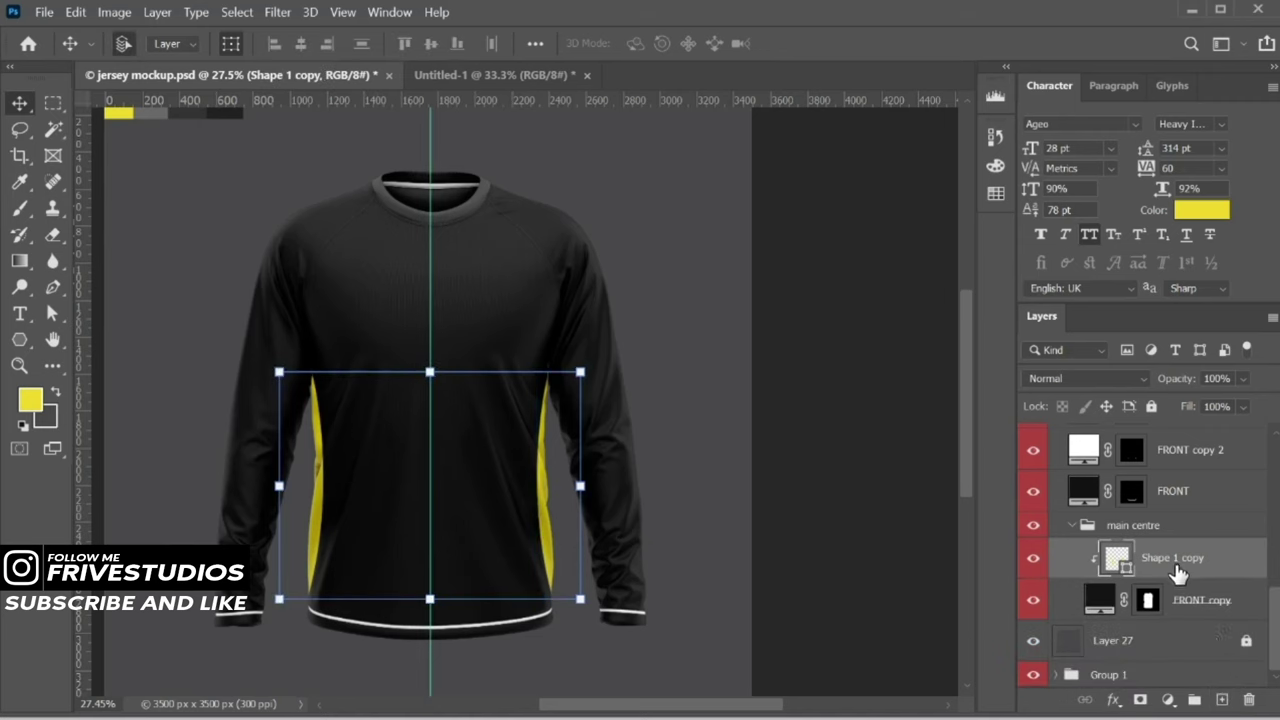
key(ctrl+e)
Draw a V-shaped yoke outline around the collar and fill it grey
key(p)
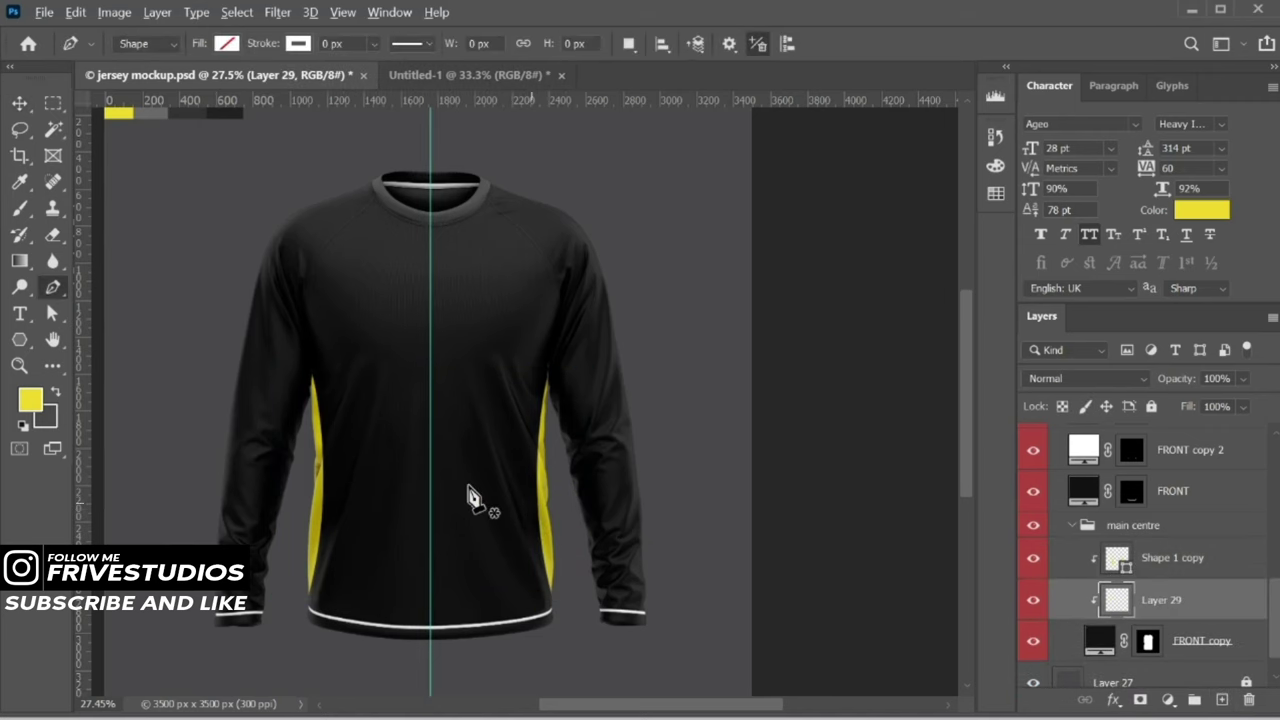
scroll(470, 497, up, 2)
scroll(408, 400, up, 2)
scroll(408, 371, up, 2)
click(193, 349)
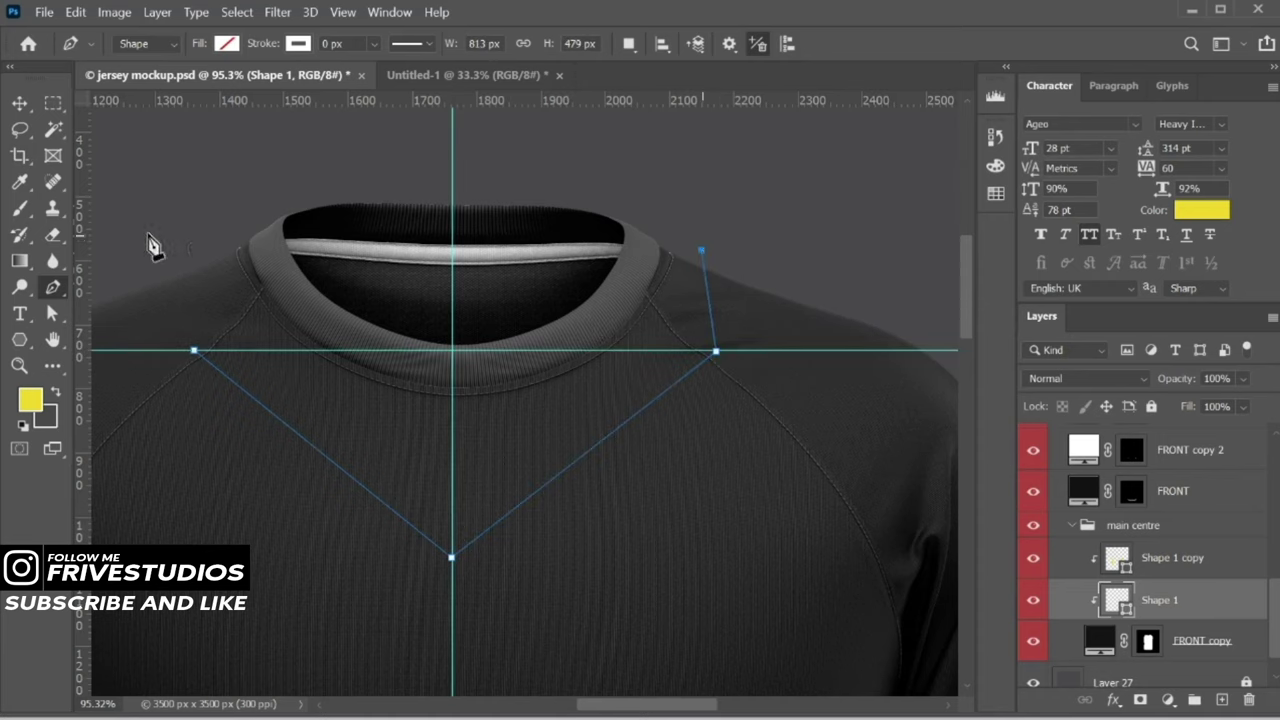
click(193, 349)
scroll(196, 360, down, 5)
click(227, 43)
click(106, 145)
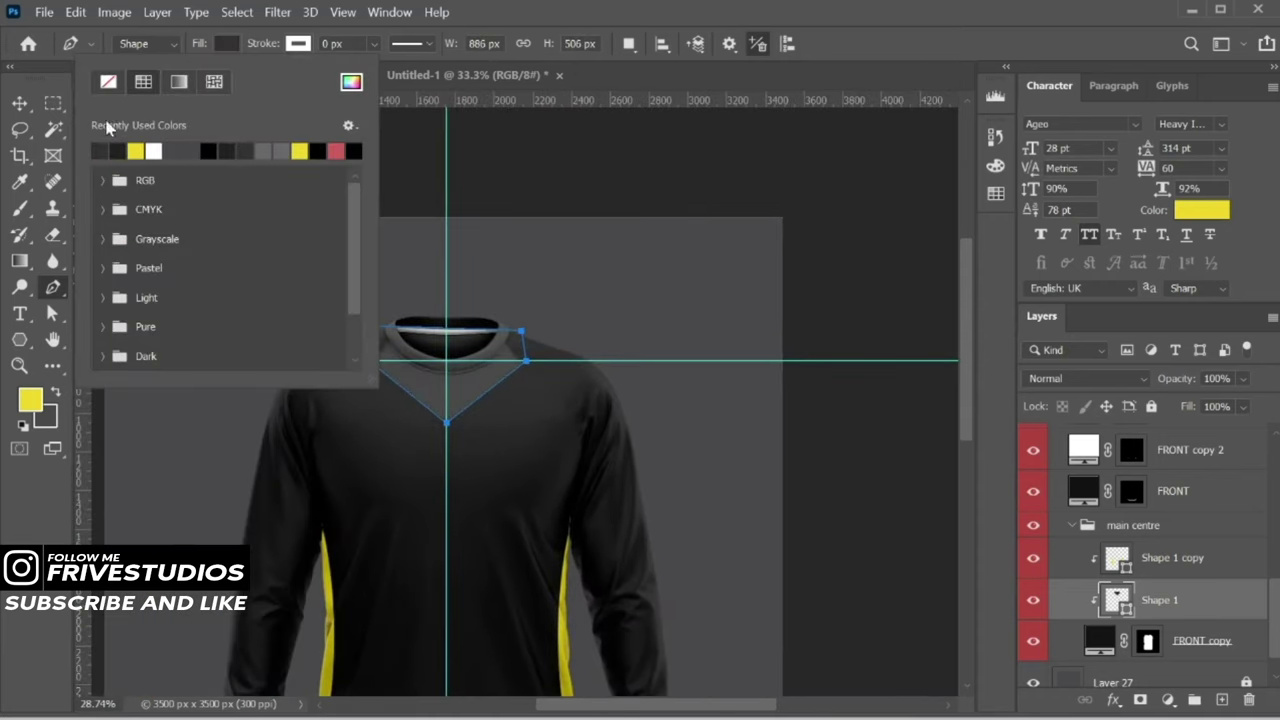
Adjust the yoke's grey in the Color Picker and lower its fill to darken it
key(v)
double_click(1117, 600)
click(917, 171)
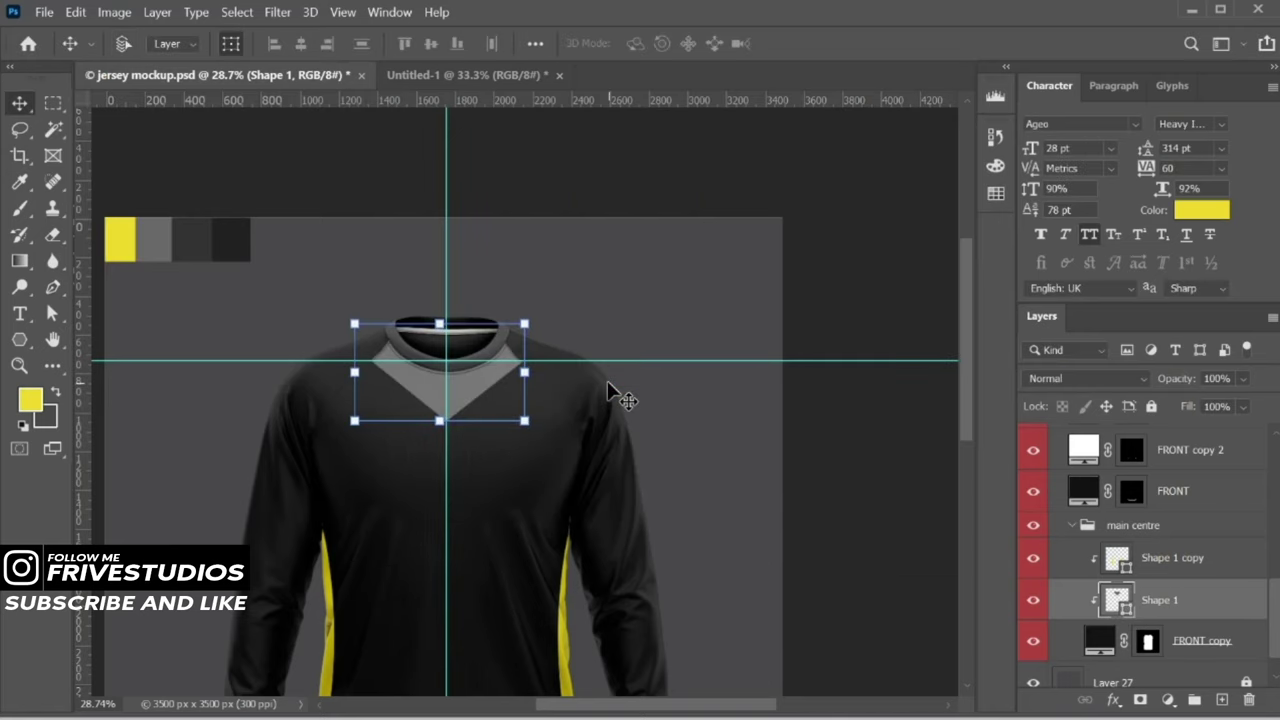
scroll(465, 410, up, 2)
scroll(405, 355, up, 1)
scroll(405, 355, down, 2)
scroll(405, 355, down, 2)
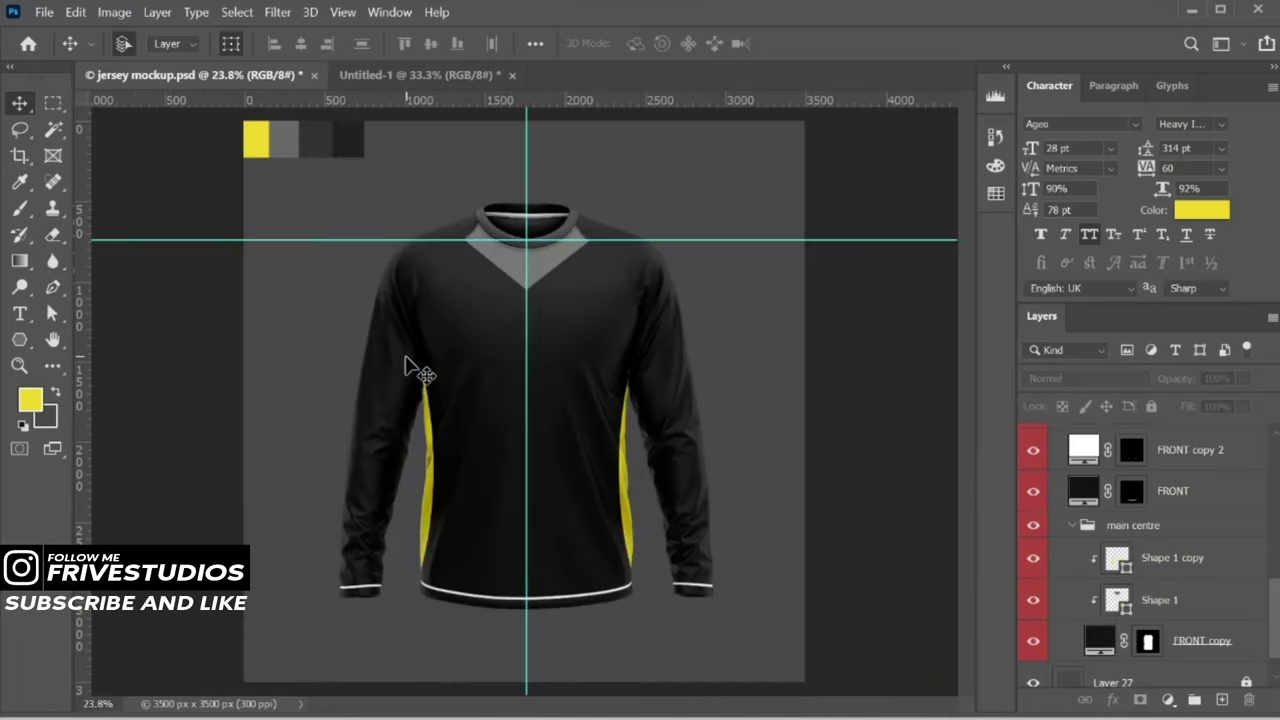
drag(1188, 406, 1160, 427)
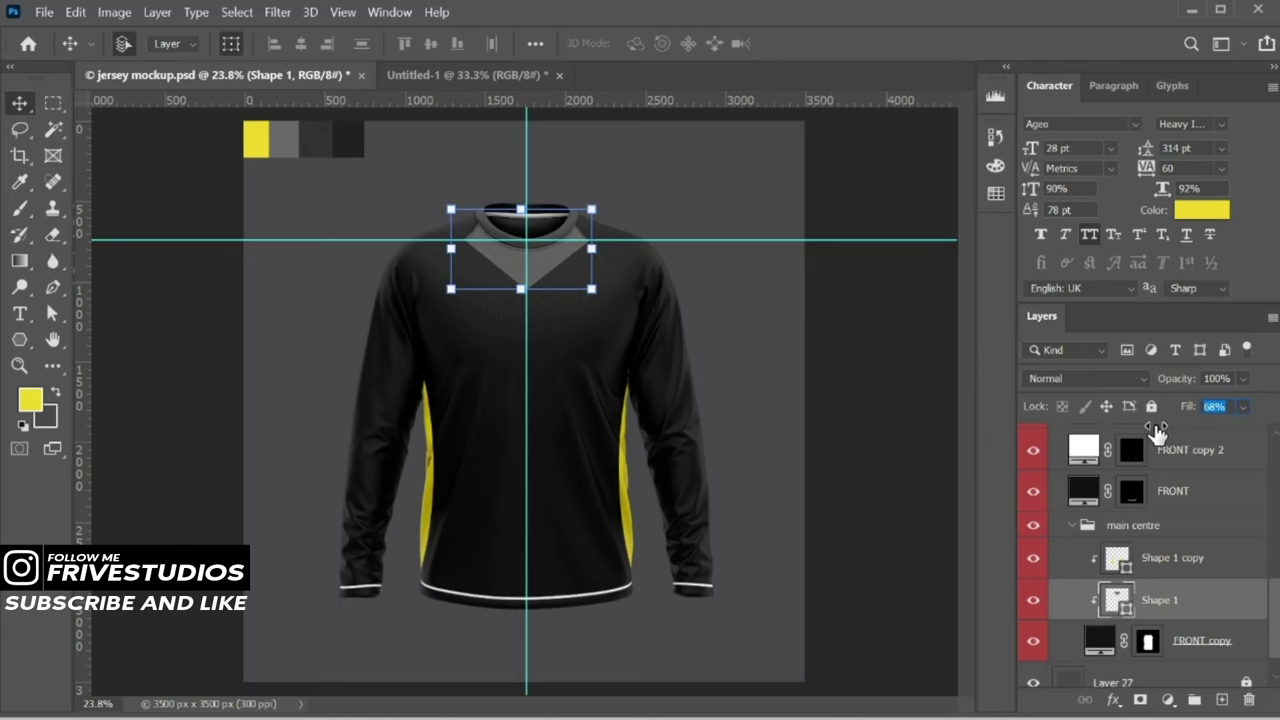
click(858, 418)
Add a new empty layer, then reselect the yoke layer keeping Normal blend mode
scroll(543, 314, up, 1)
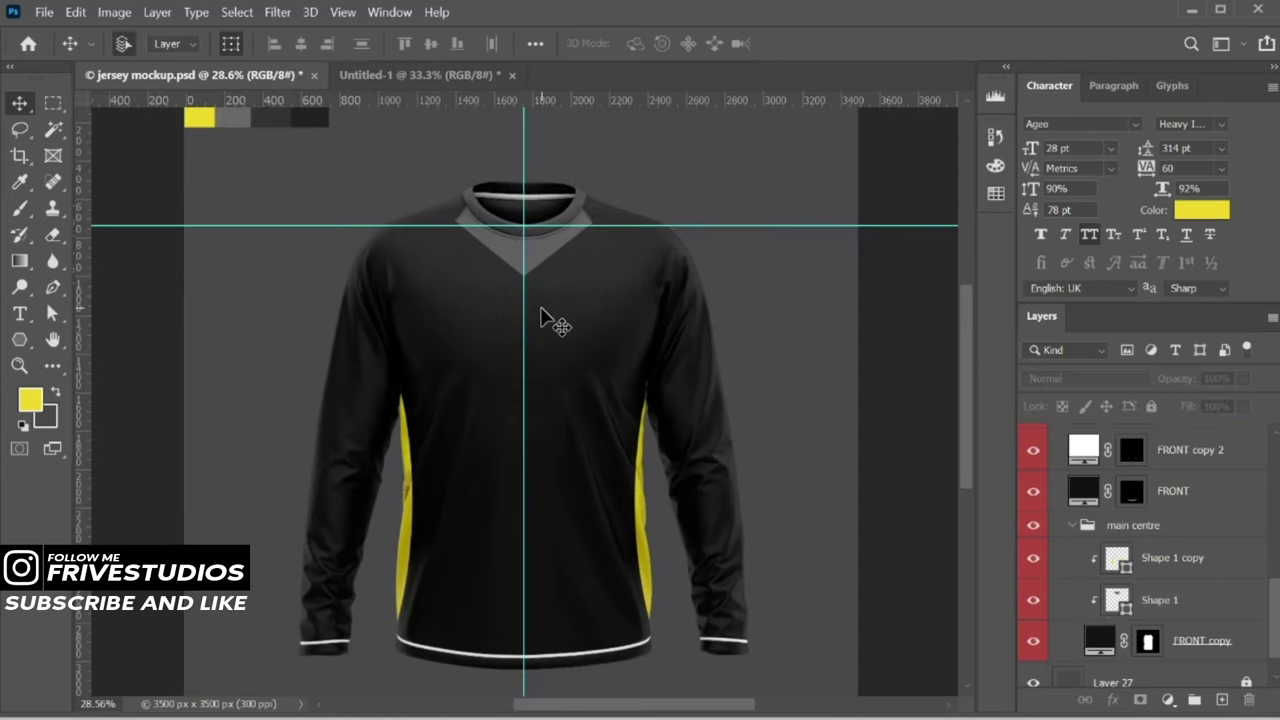
scroll(523, 300, up, 1)
scroll(520, 300, down, 1)
scroll(520, 300, down, 2)
key(ctrl+shift+alt+n)
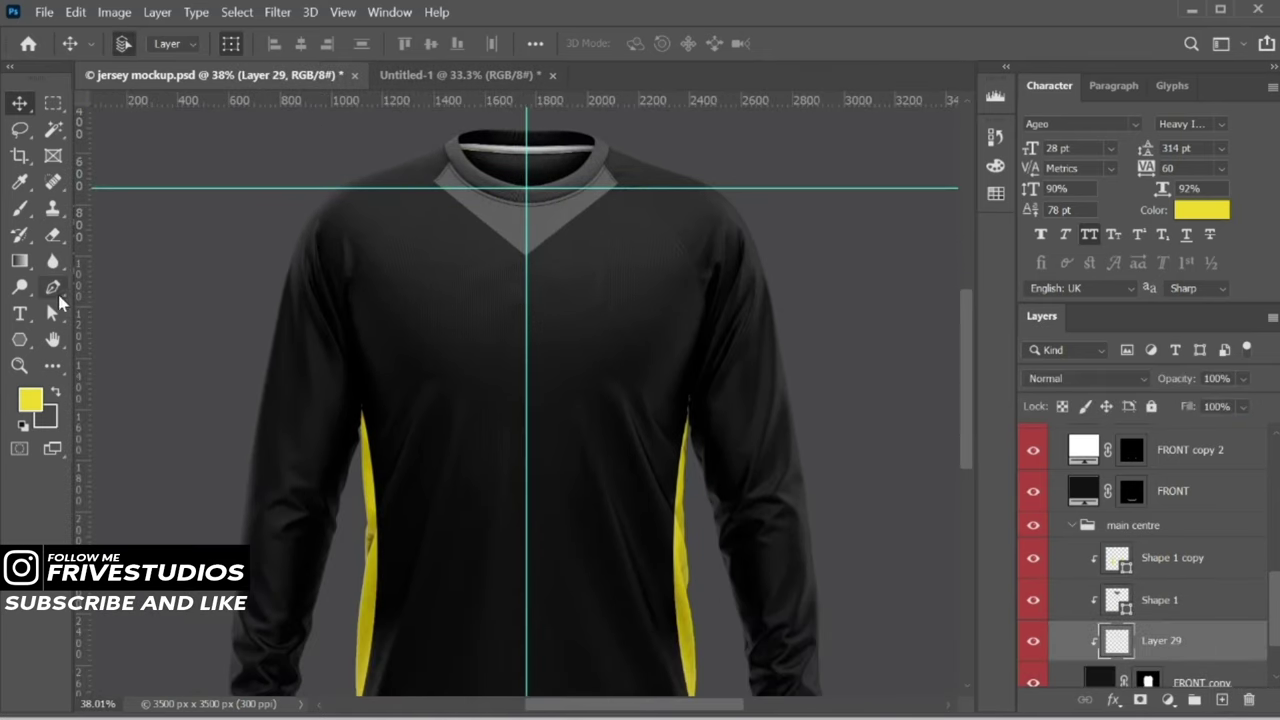
click(50, 290)
click(1146, 605)
click(1130, 378)
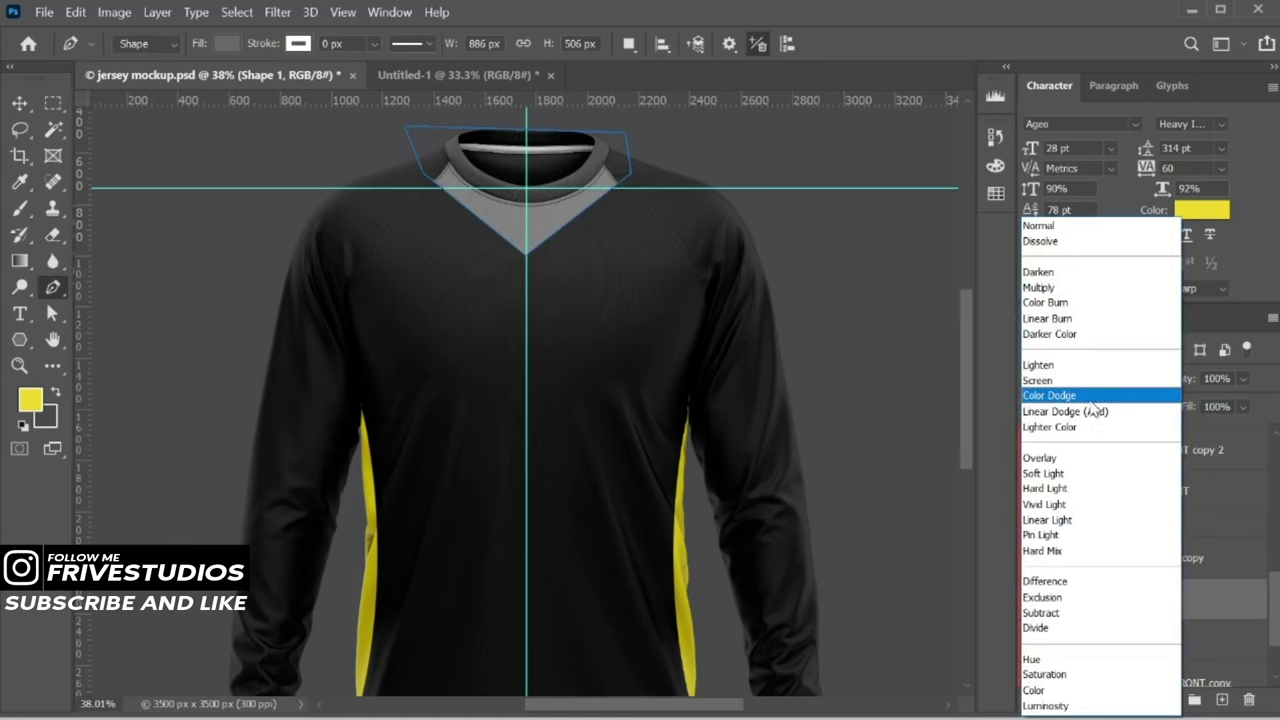
click(1063, 223)
Sample a darker grey swatch as the yoke's fill colour and confirm it
mouse_move(571, 214)
mouse_down()
mouse_move(608, 577)
mouse_move(627, 561)
mouse_up()
double_click(1117, 600)
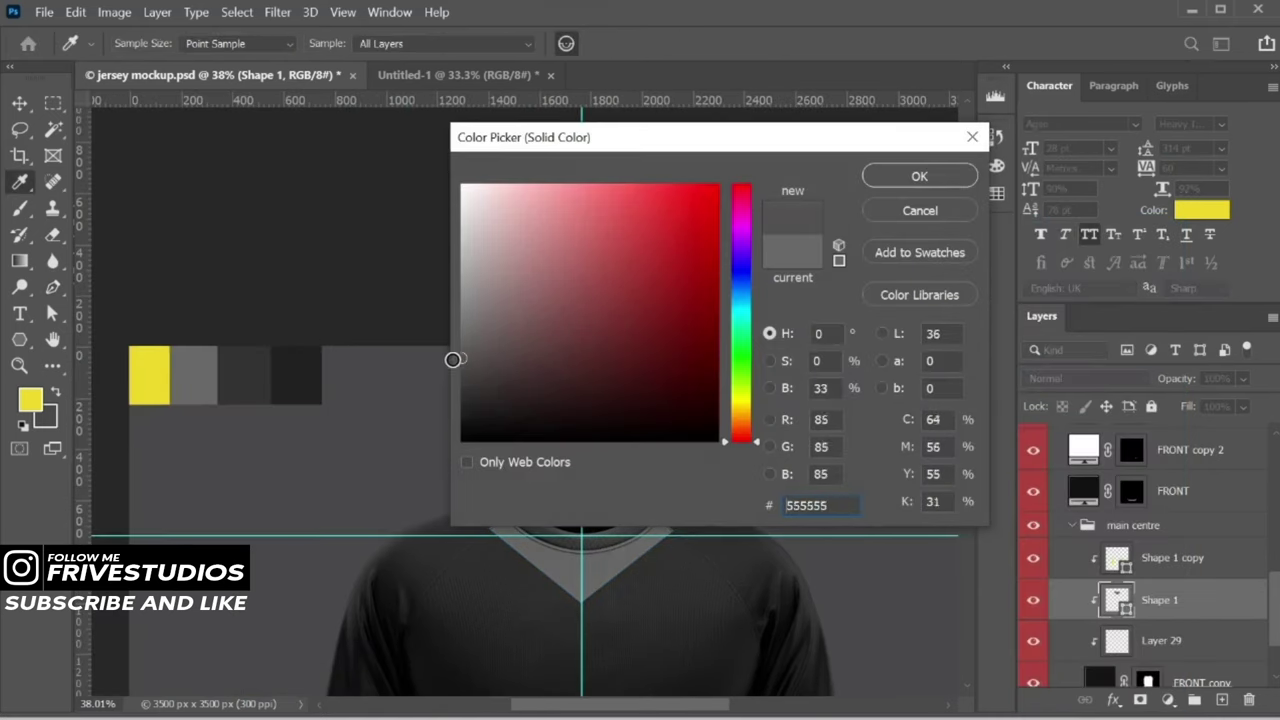
click(287, 352)
key(Return)
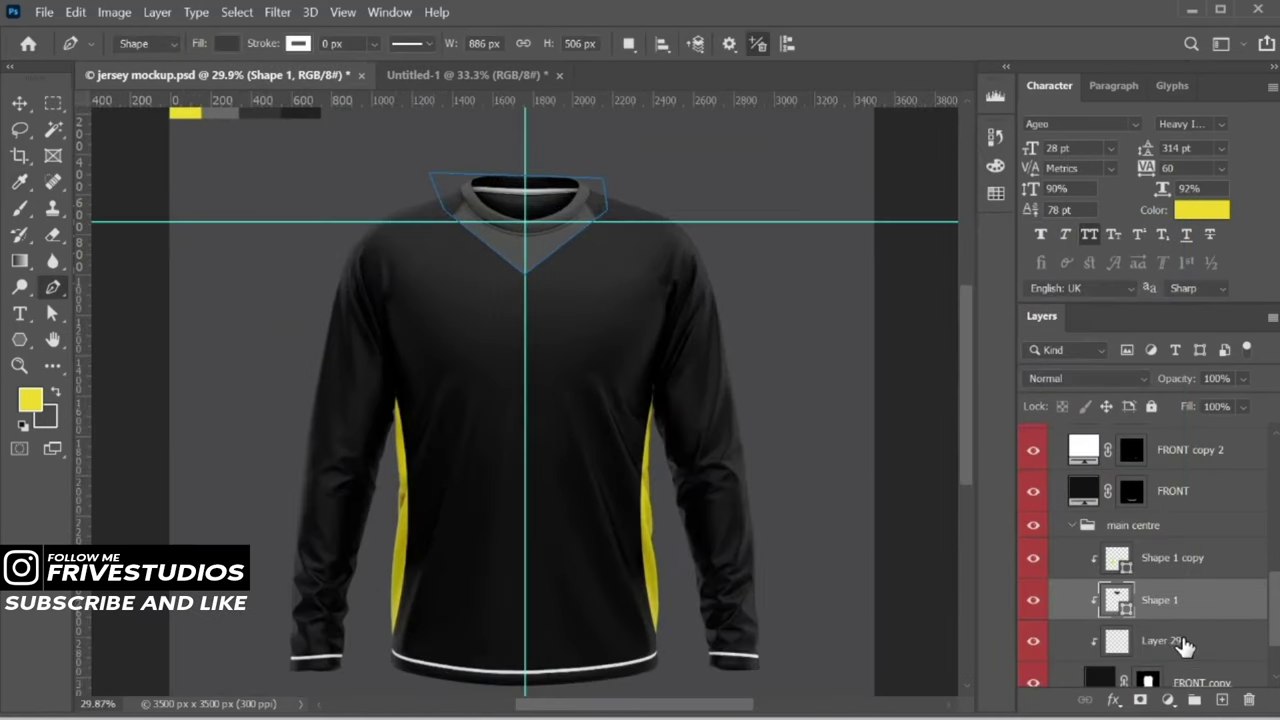
Draw a closed zigzag outline from the collar across the chest to both yellow panels
scroll(516, 276, up, 4)
click(697, 165)
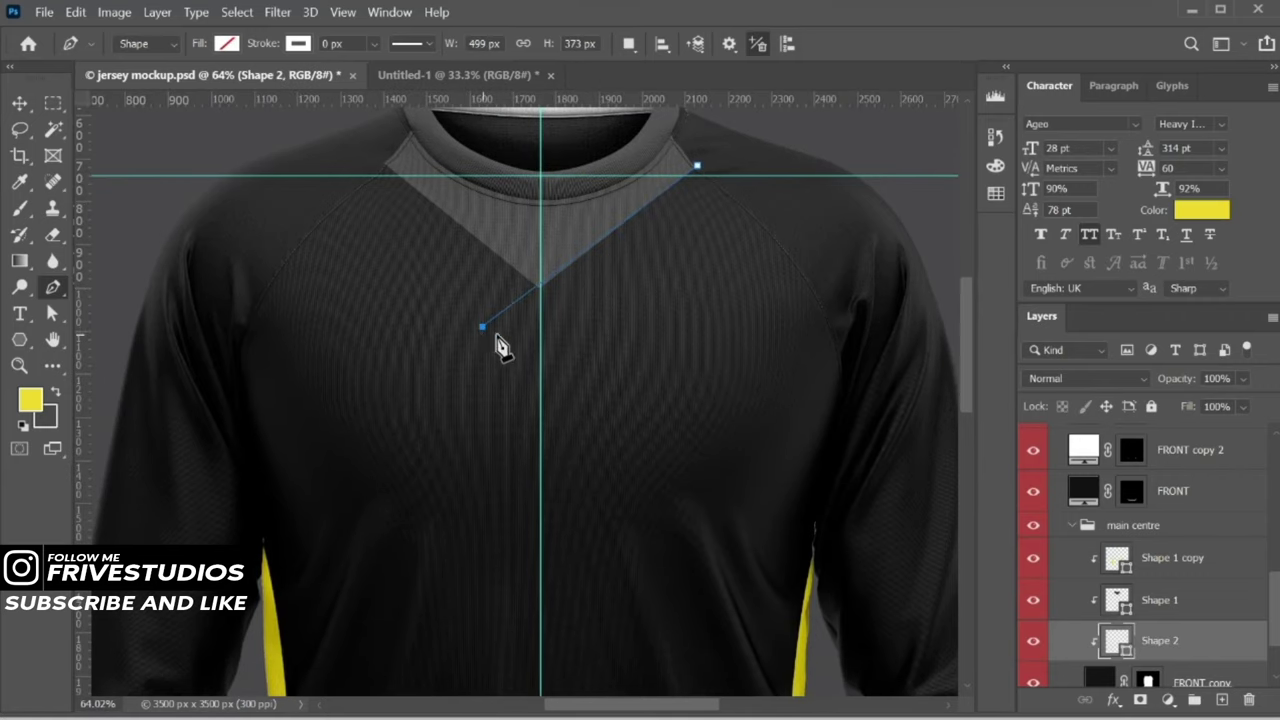
click(577, 333)
scroll(334, 514, down, 2)
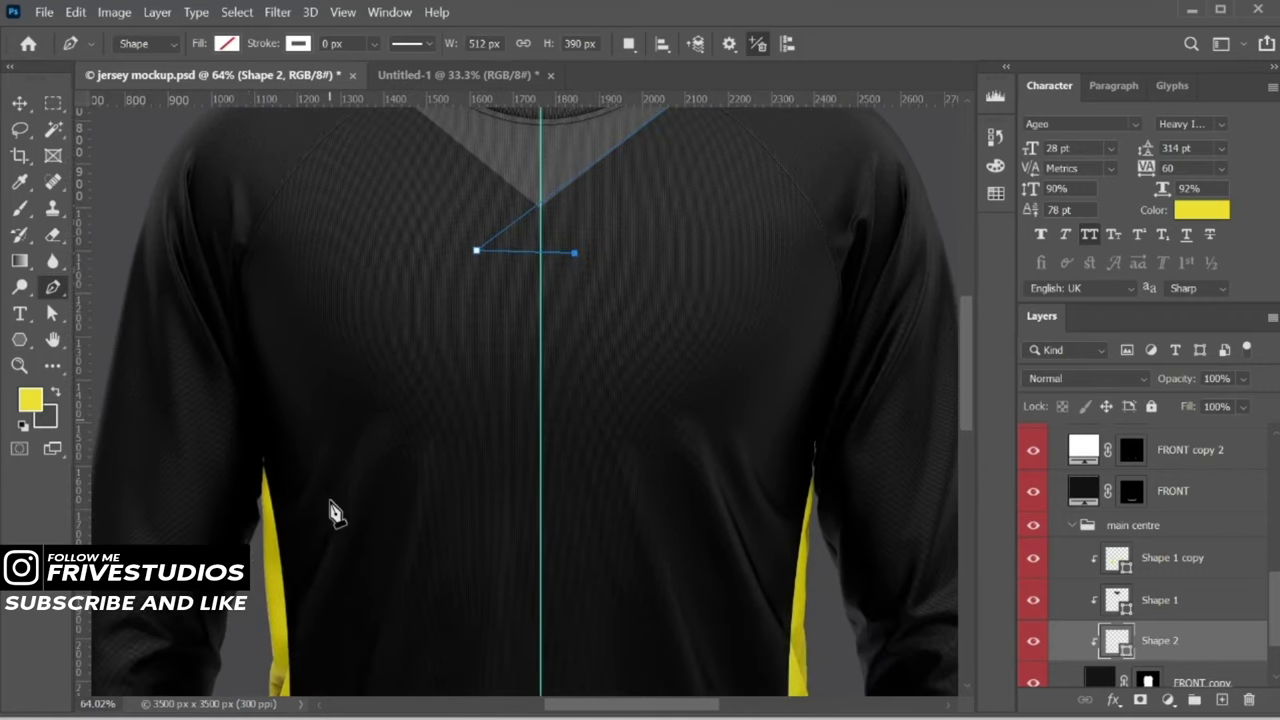
click(252, 518)
scroll(254, 526, down, 3)
scroll(255, 533, down, 3)
click(274, 465)
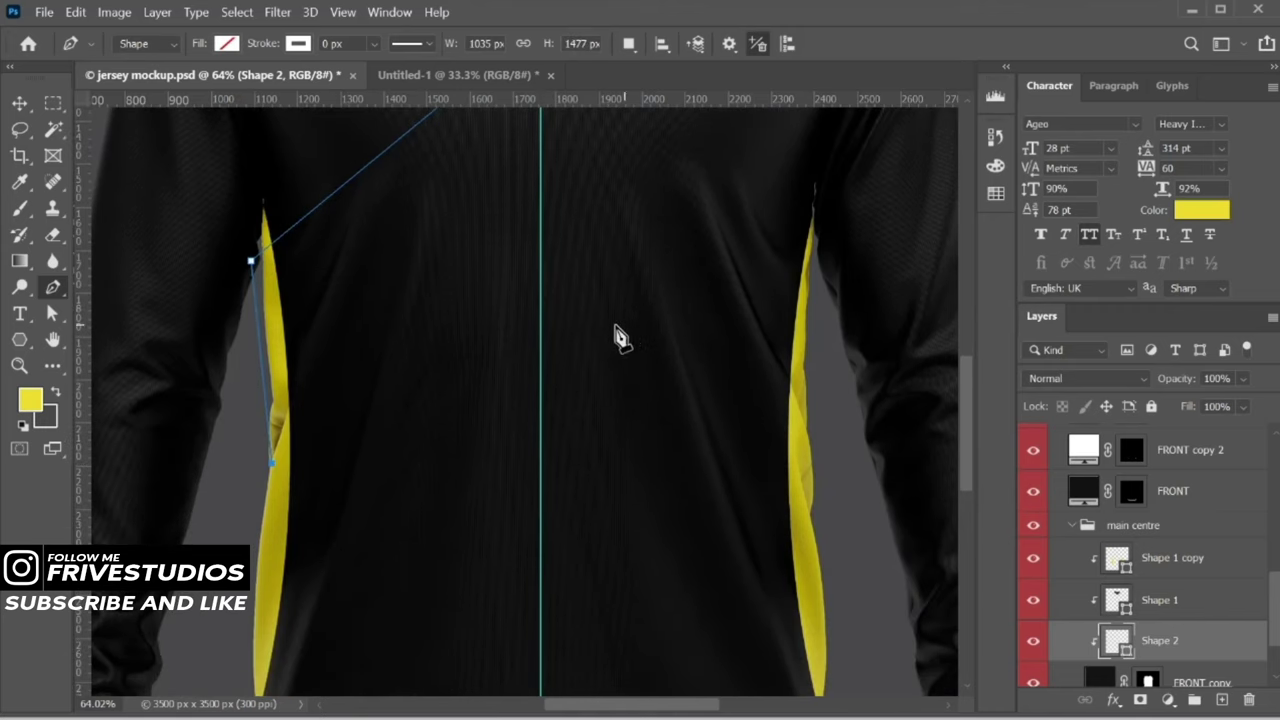
scroll(527, 340, up, 3)
scroll(810, 340, up, 3)
click(878, 385)
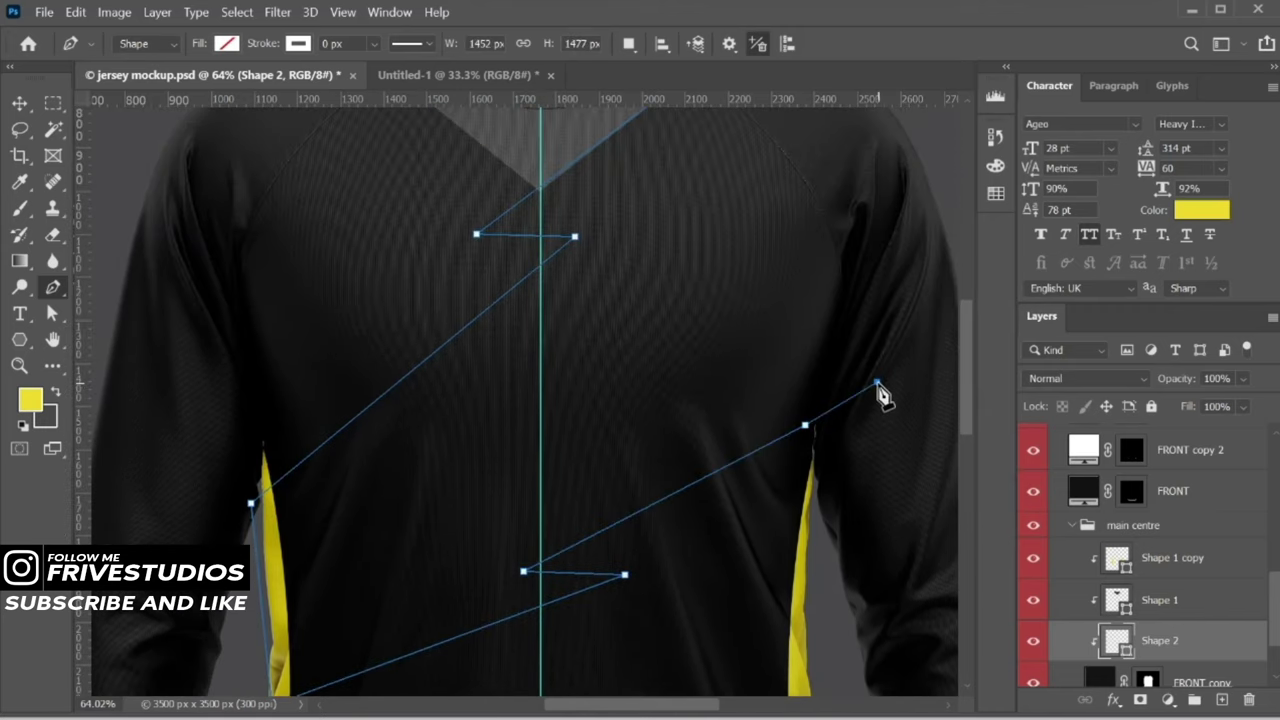
scroll(880, 394, up, 3)
click(925, 247)
click(703, 172)
Fill the chest zigzag panel black and select the new empty layer
alt+scroll(606, 286, down, 4)
alt+scroll(585, 262, down, 1)
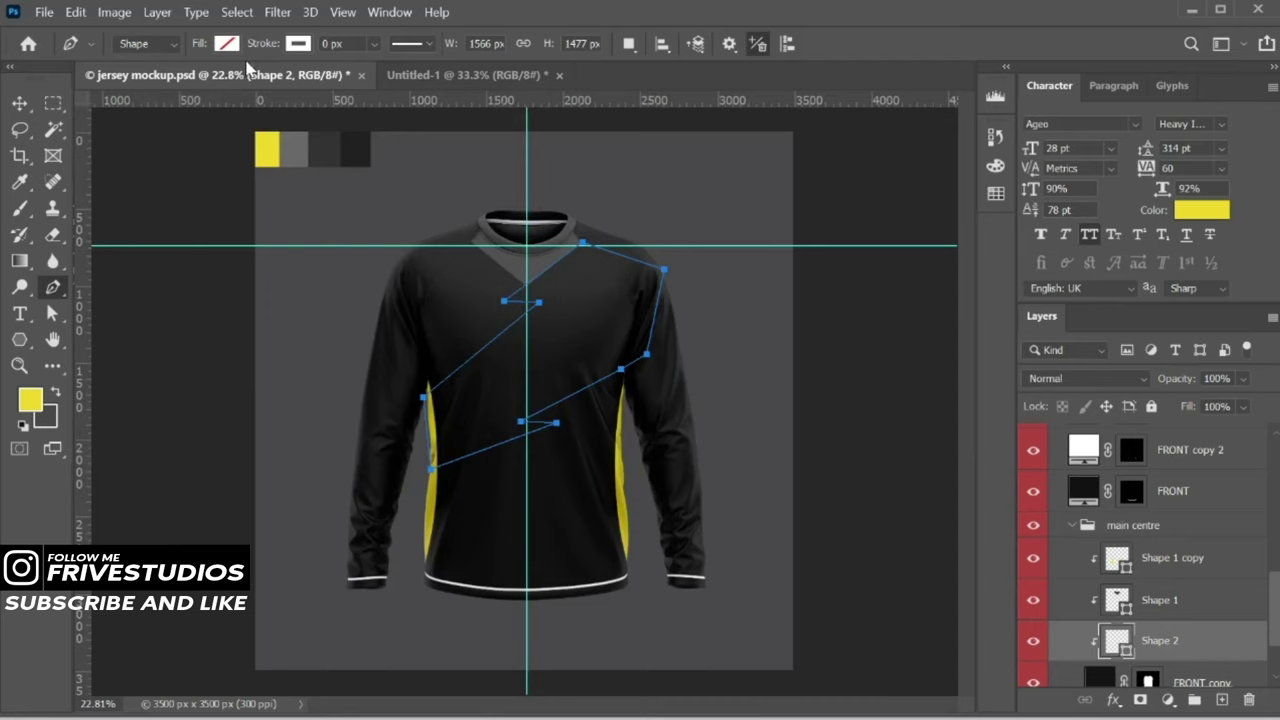
click(227, 43)
key(Escape)
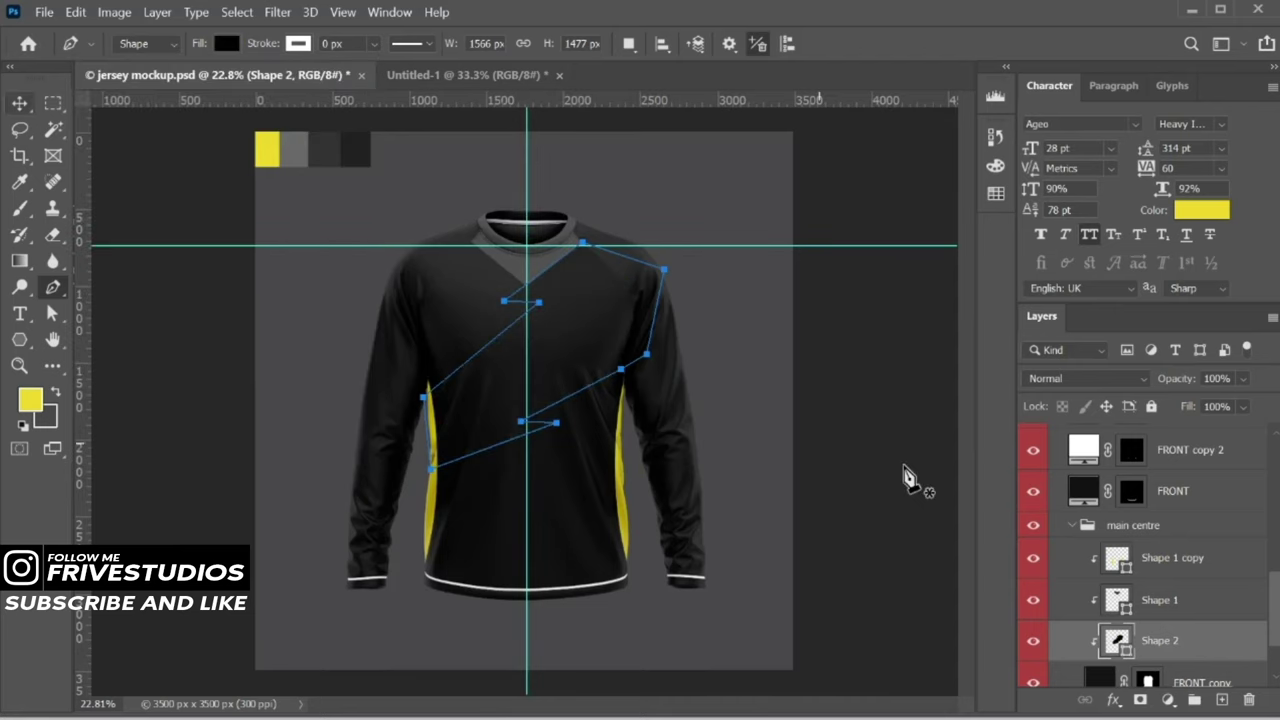
click(1222, 699)
scroll(1208, 621, down, 2)
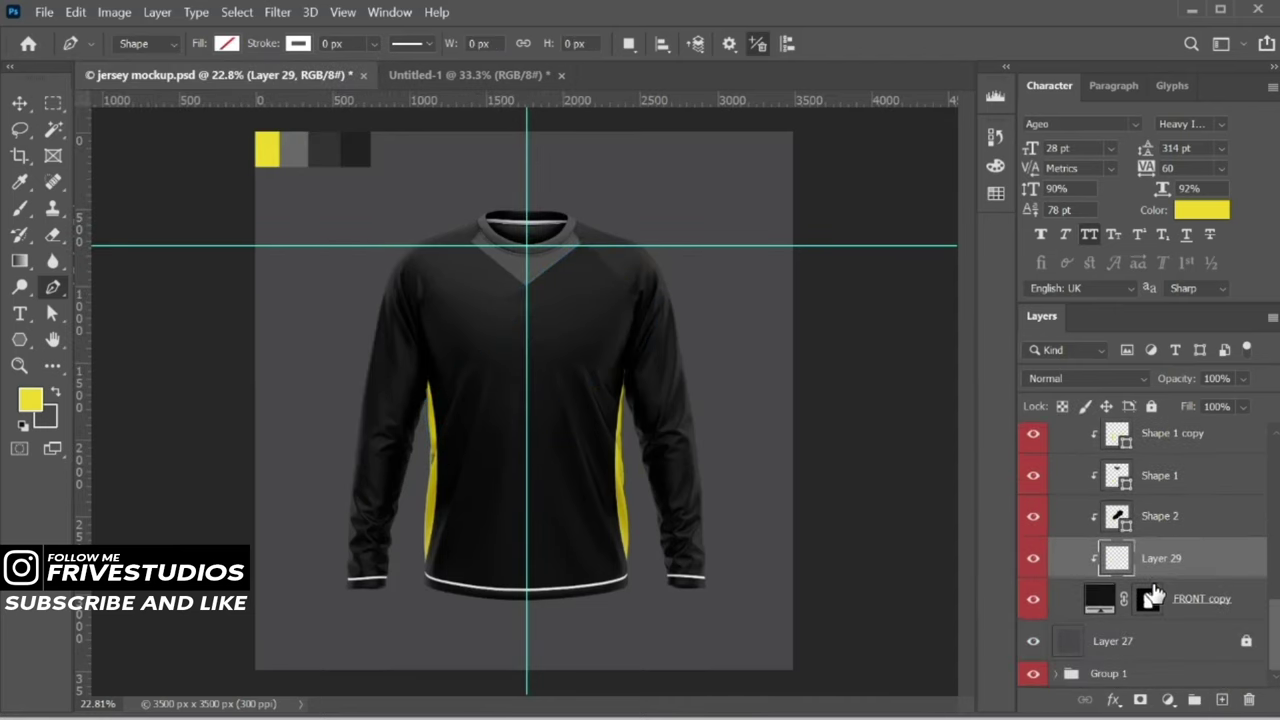
alt+scroll(537, 466, up, 5)
alt+scroll(508, 451, up, 3)
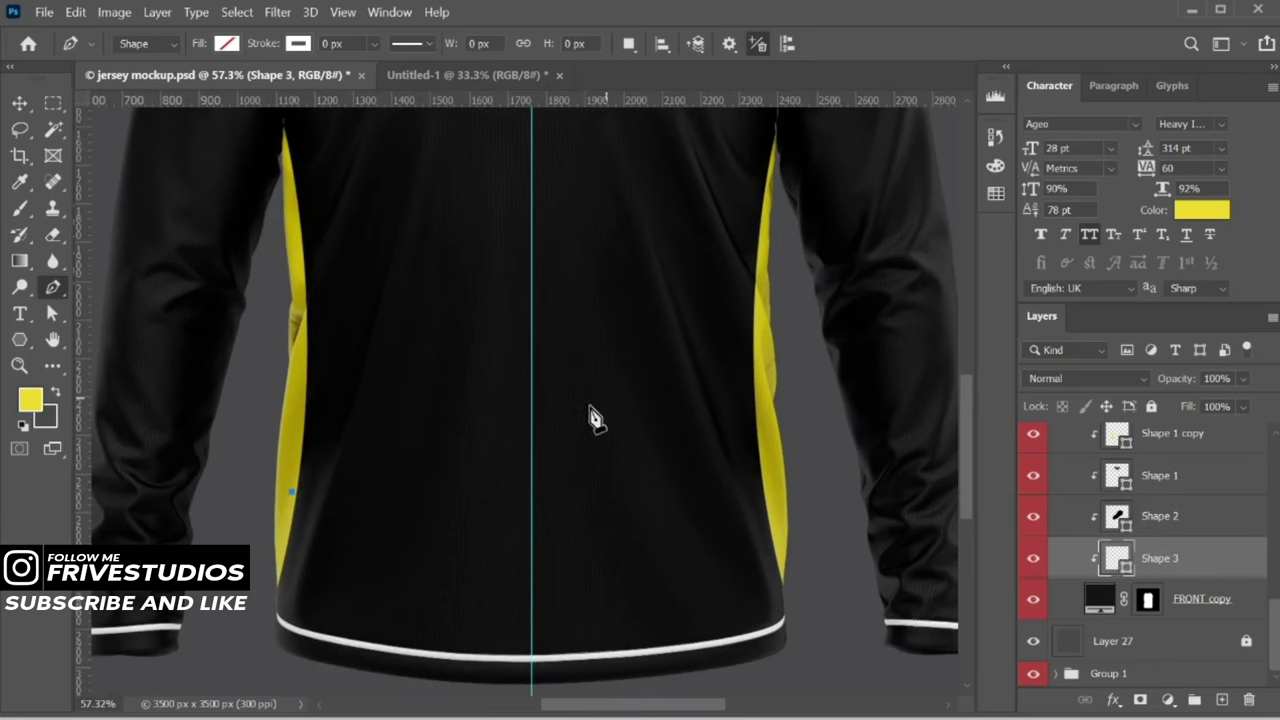
Add lower hem outline points and give the jersey front a swatch-sampled colour
click(774, 467)
alt+scroll(774, 467, down, 2)
click(809, 600)
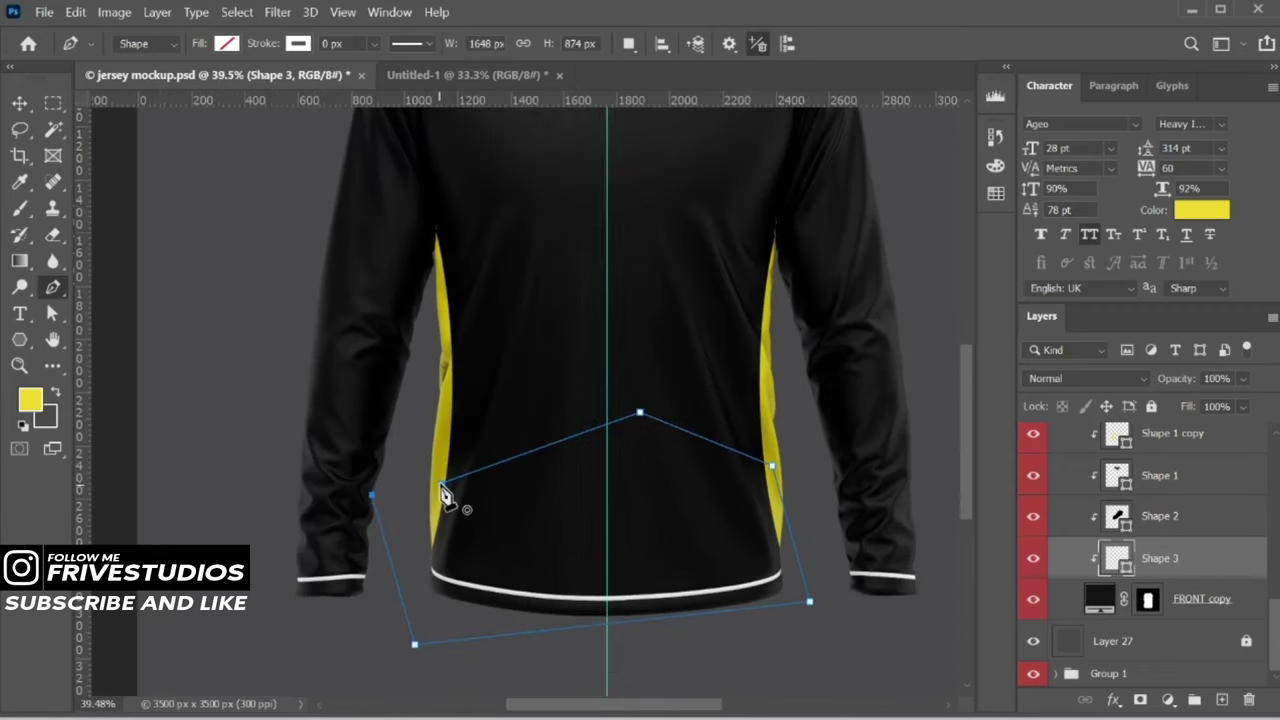
click(227, 43)
double_click(1100, 599)
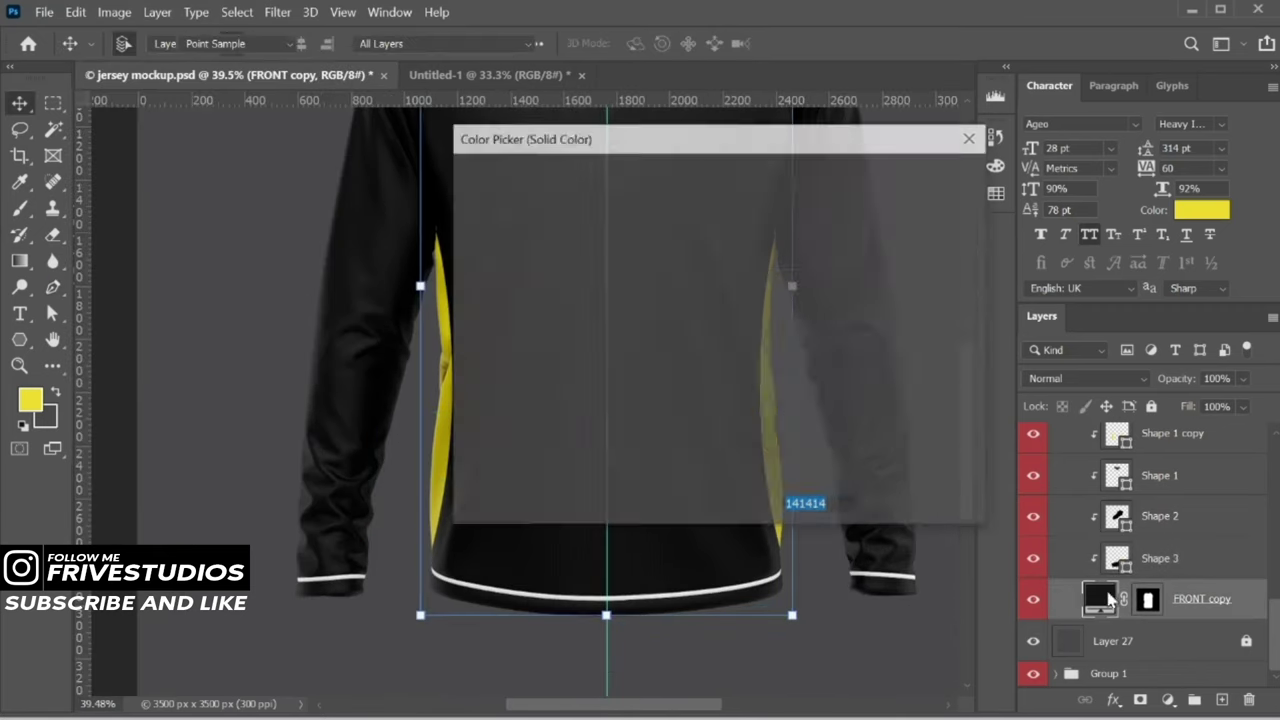
click(160, 125)
click(240, 125)
click(919, 176)
Fit the document in view, select the diagonal lightning panel and switch to Direct Selection
key(v)
key(ctrl+0)
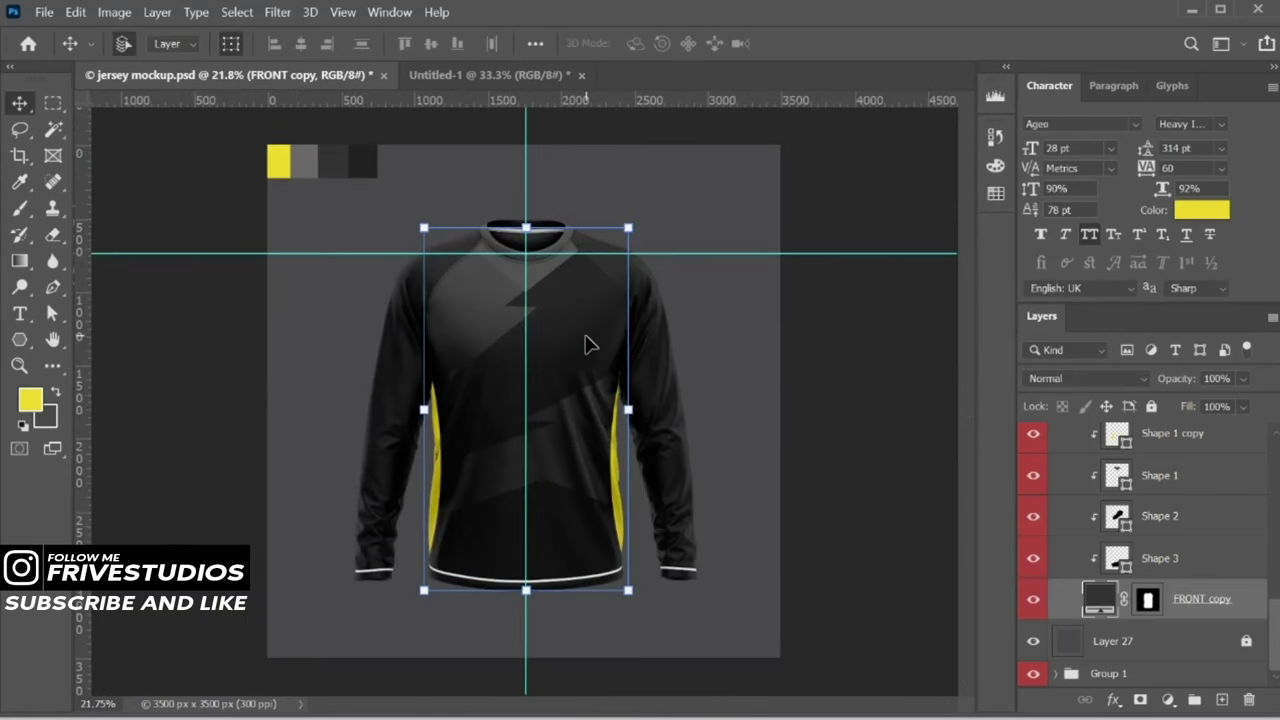
alt+scroll(563, 380, up, 1)
alt+scroll(543, 366, up, 4)
click(586, 471)
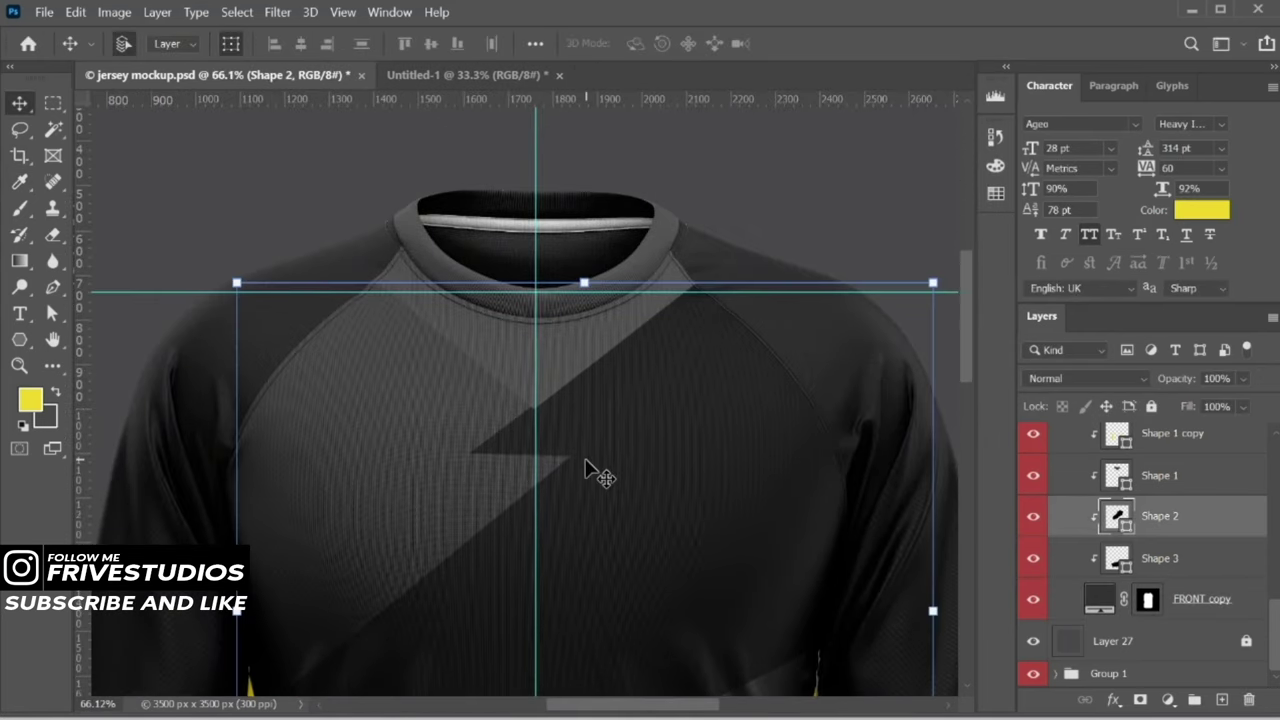
alt+scroll(586, 466, down, 2)
alt+scroll(586, 466, down, 2)
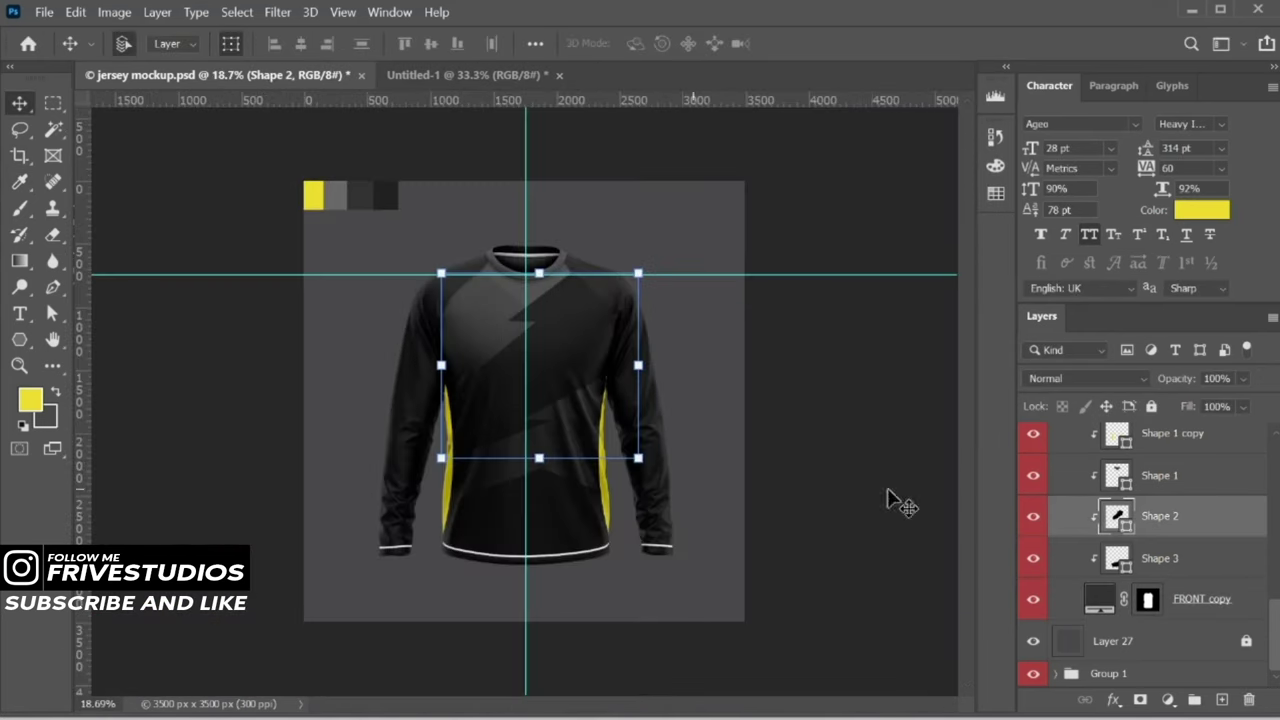
click(886, 500)
alt+scroll(585, 380, up, 3)
click(585, 380)
alt+scroll(585, 380, up, 2)
key(a)
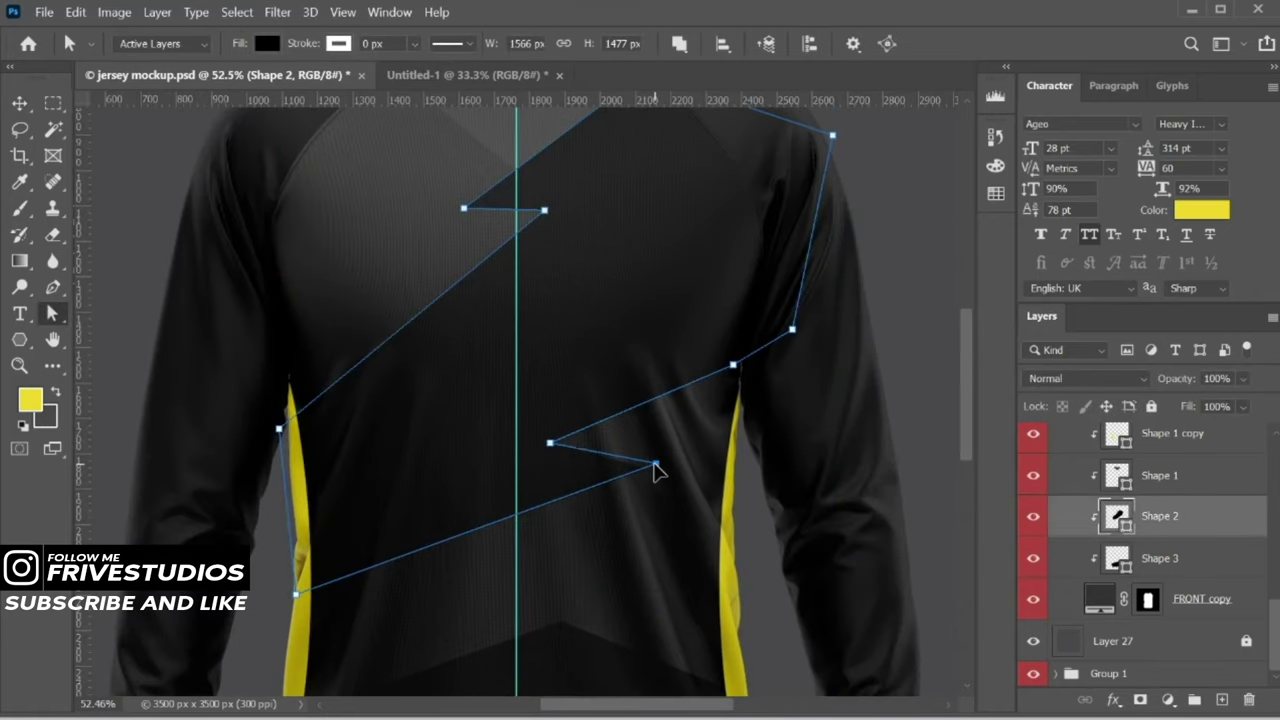
Shorten the diagonal lightning panel from its bottom edge to about 90% height
alt+scroll(563, 429, down, 2)
key(v)
click(194, 369)
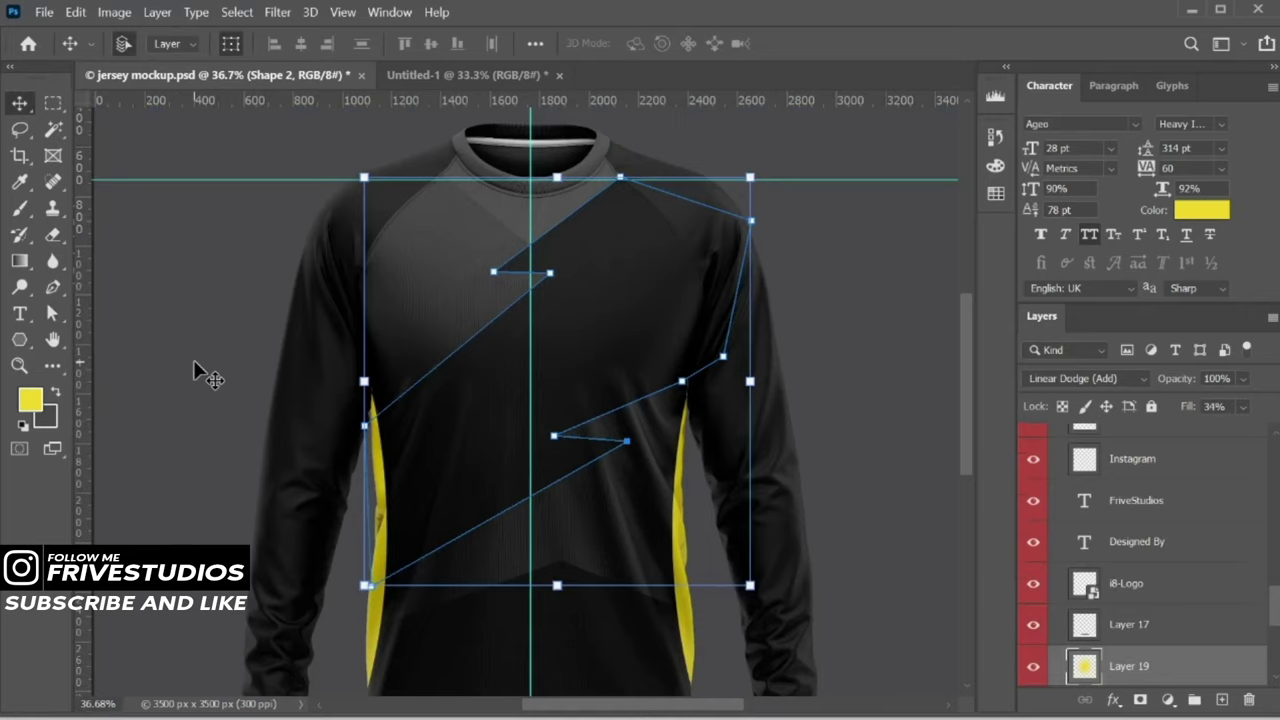
alt+scroll(194, 369, down, 1)
scroll(1187, 587, up, 3)
scroll(1187, 587, up, 2)
click(850, 505)
alt+scroll(494, 526, up, 3)
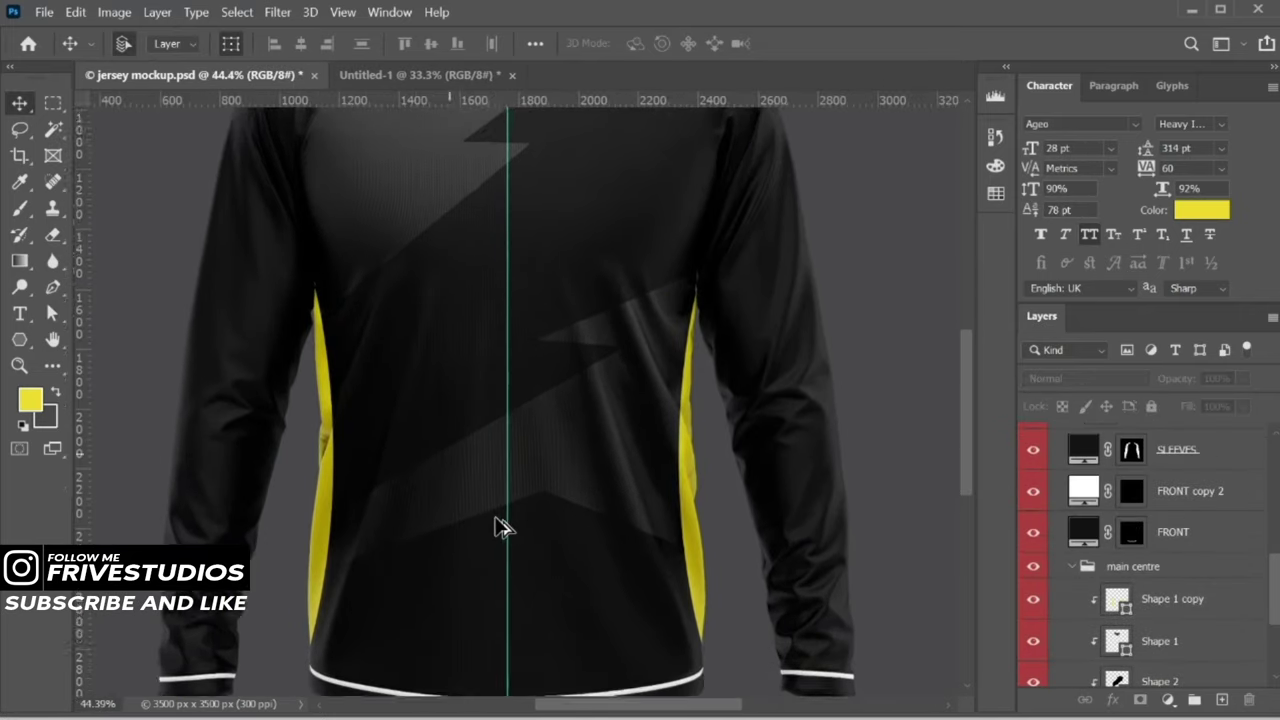
scroll(538, 530, down, 1)
click(538, 530)
alt+scroll(551, 529, down, 1)
alt+scroll(551, 529, down, 1)
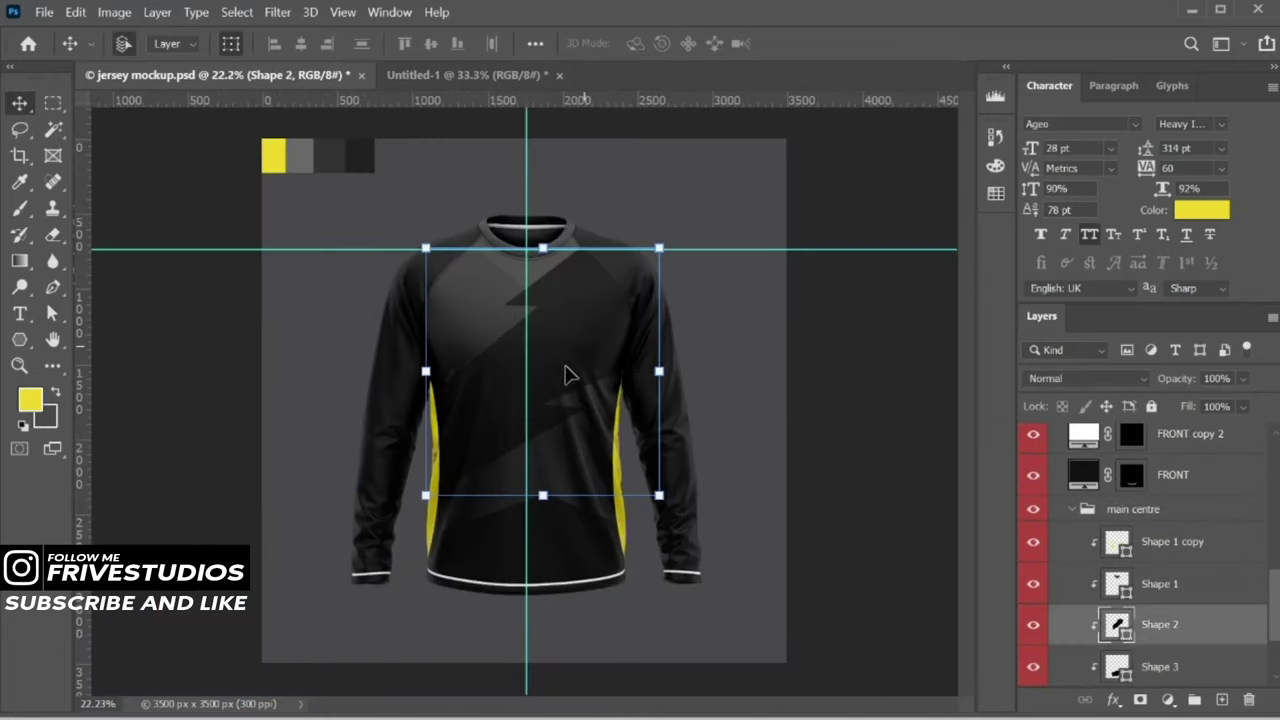
drag(543, 496, 543, 466)
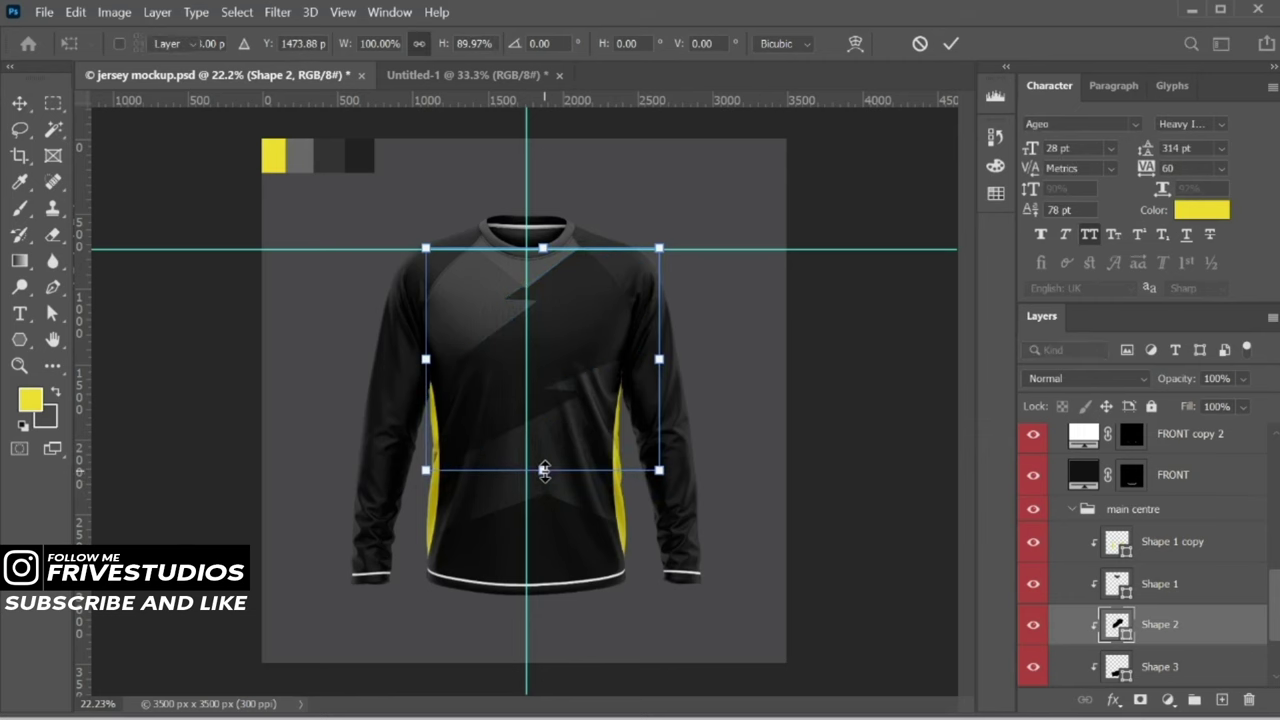
key(Return)
Show the lightning panel's anchor points, then open the FRONT copy fill's Color Picker
alt+scroll(540, 313, up, 2)
click(52, 313)
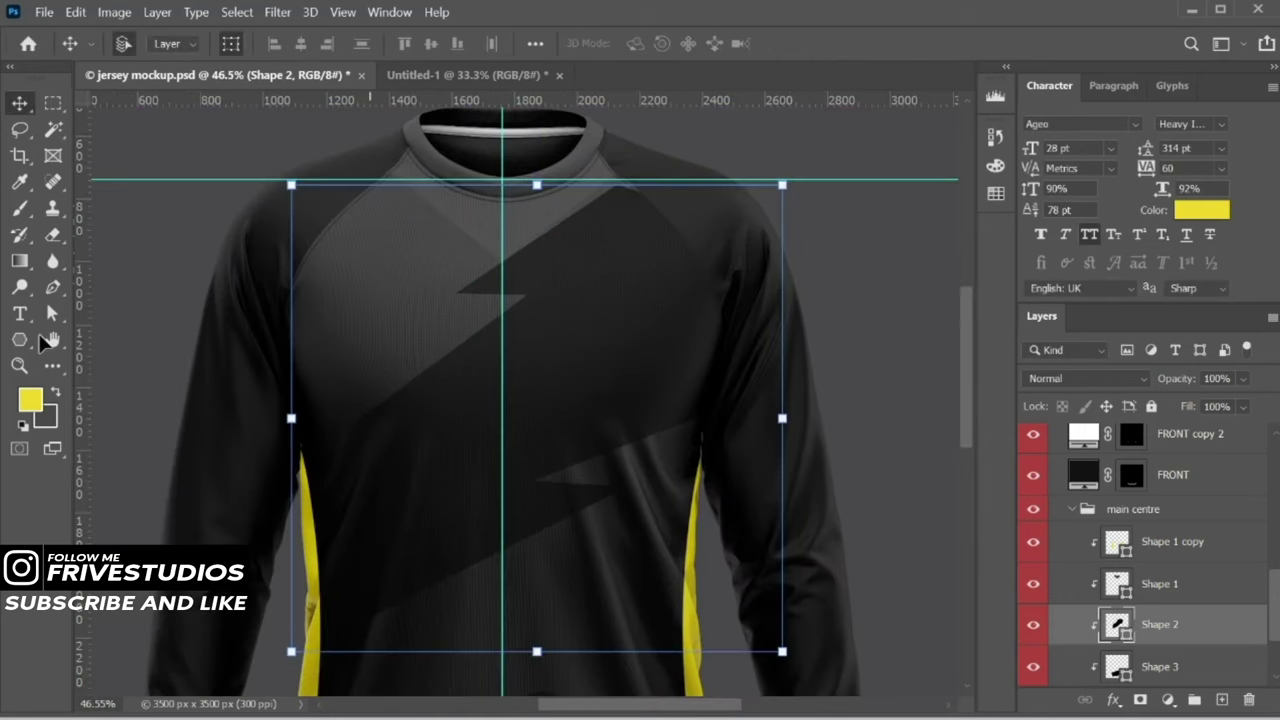
click(618, 190)
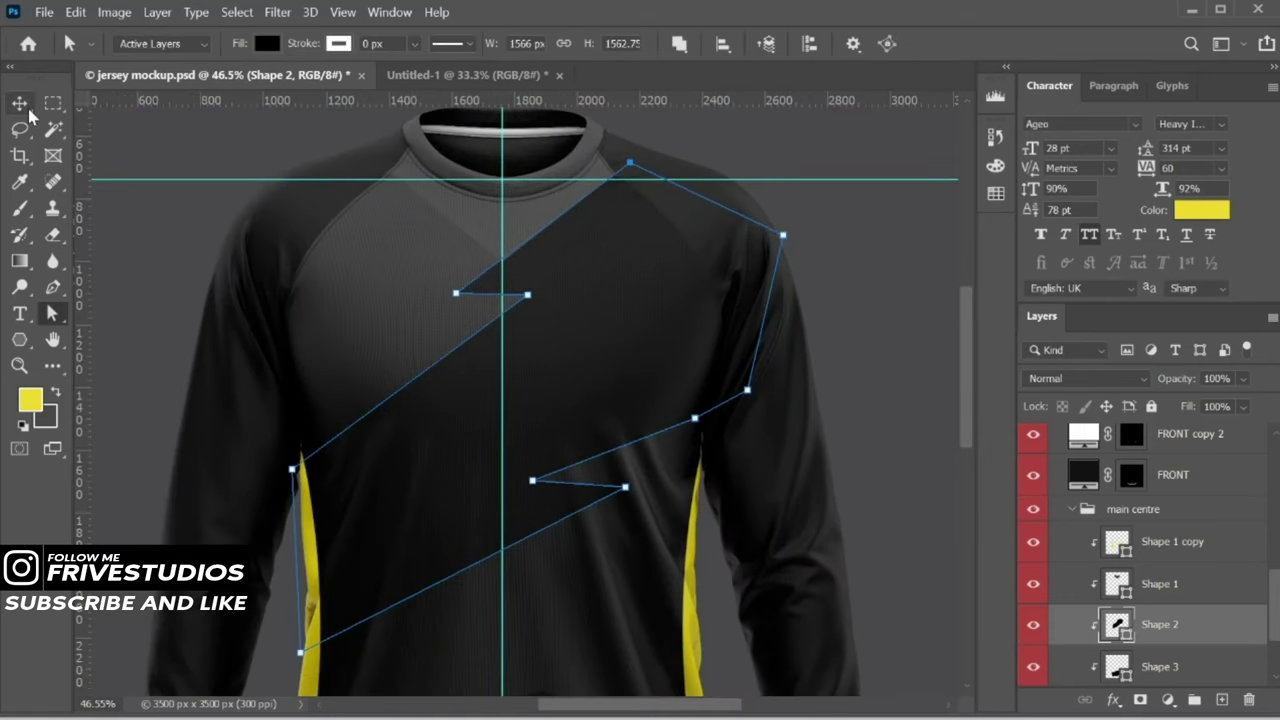
alt+scroll(457, 300, down, 3)
scroll(1150, 560, down, 2)
click(1190, 600)
double_click(1100, 600)
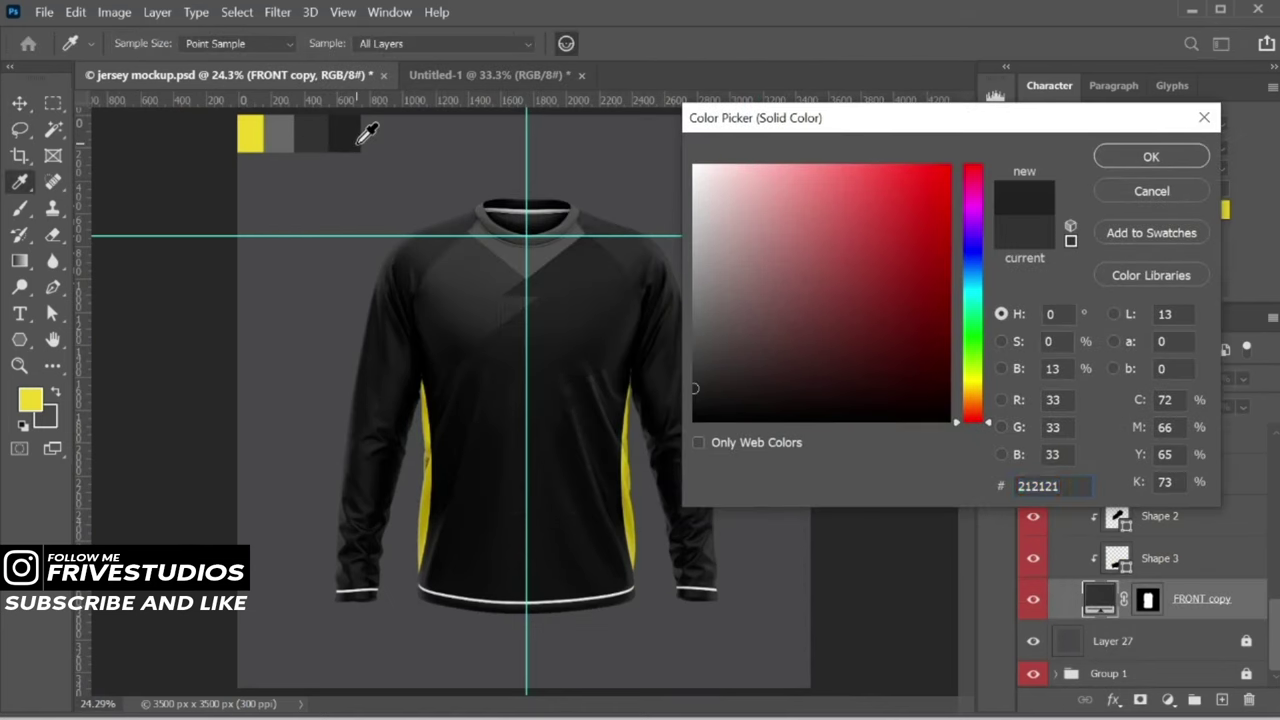
Confirm the #212121 front colour and draw a new dark grey angular panel
click(1151, 157)
click(52, 287)
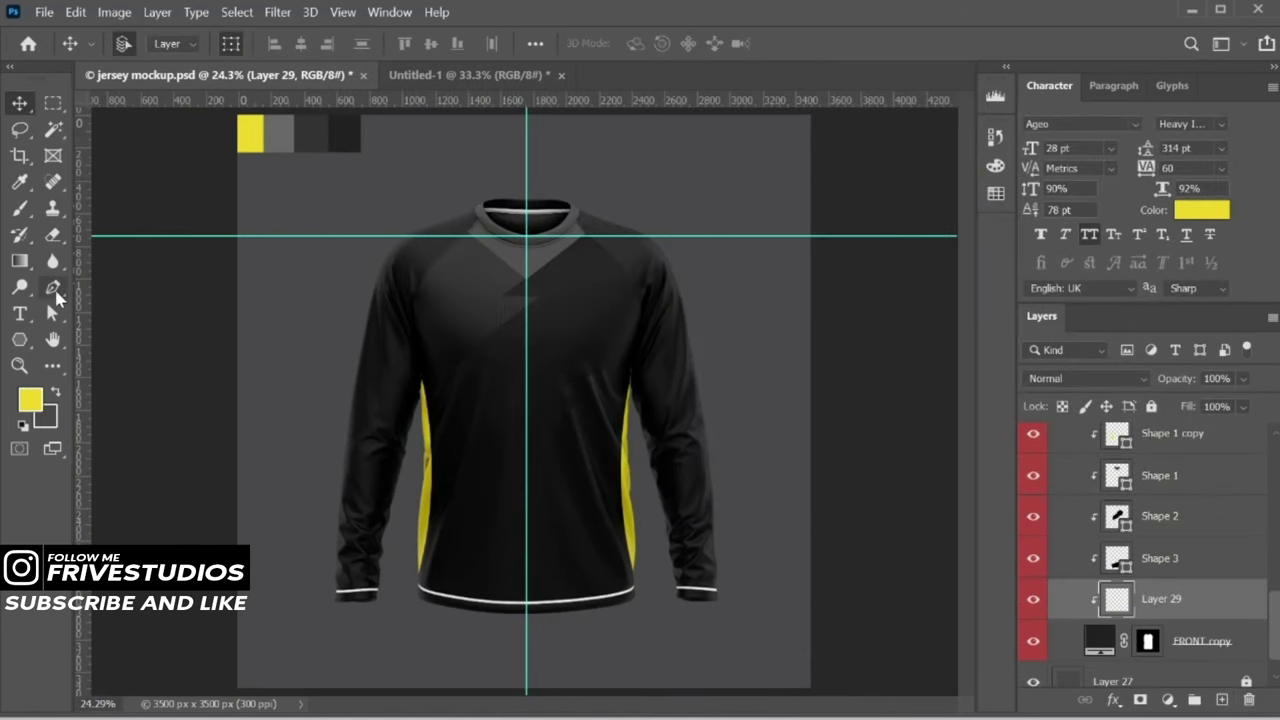
click(332, 585)
click(373, 459)
click(227, 43)
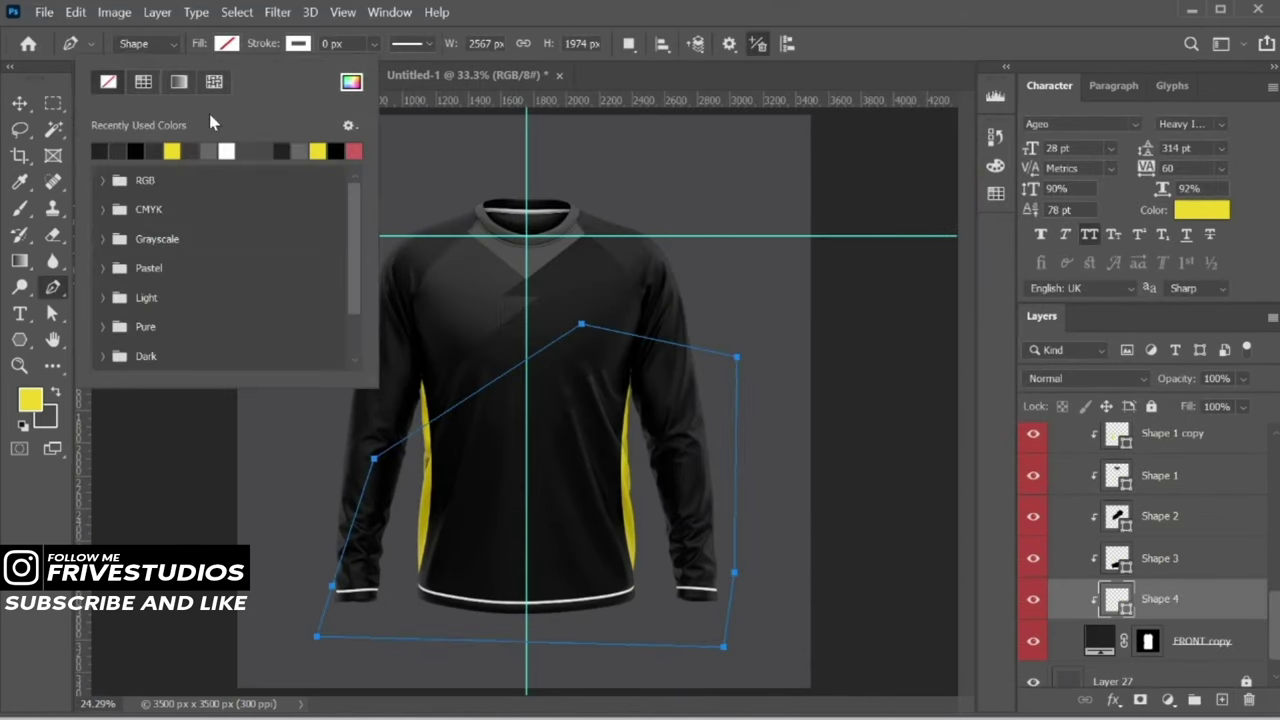
click(181, 146)
On a new layer, draw a narrow curved right-flank panel (Shape 5) with a dark swatch fill
key(v)
scroll(1223, 591, up, 5)
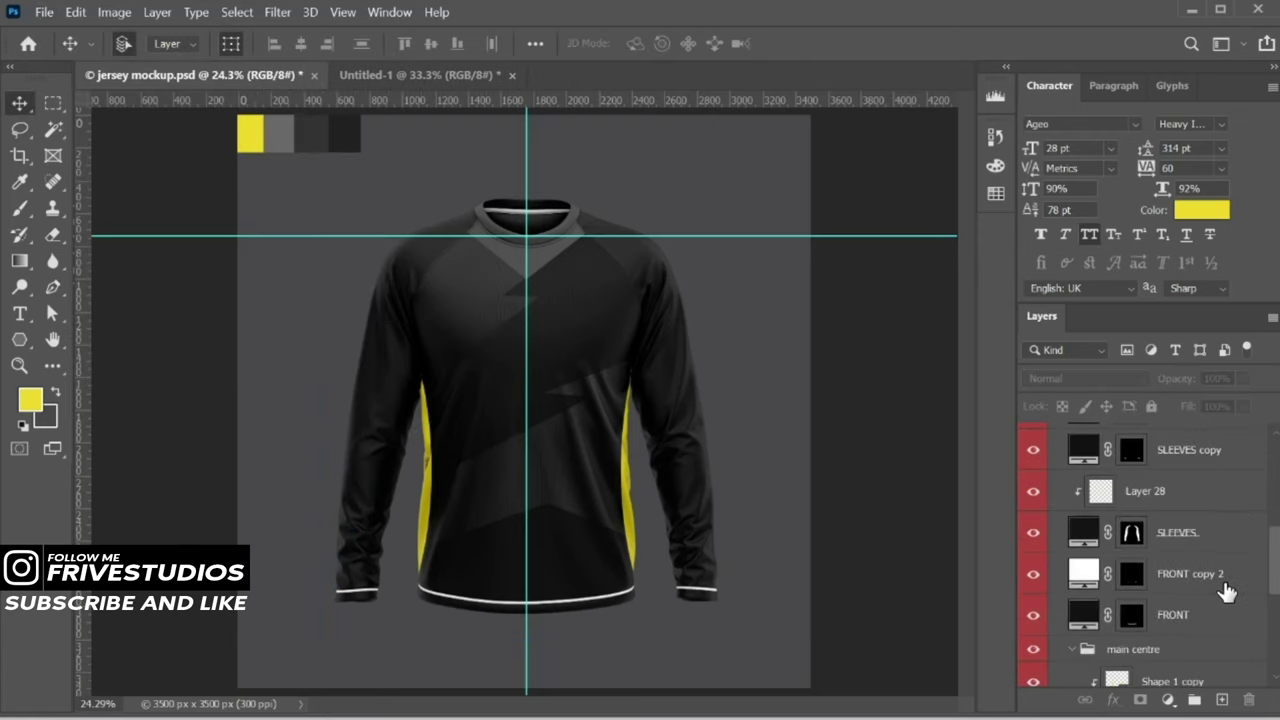
key(ctrl+shift+alt+n)
key(p)
click(642, 306)
scroll(565, 465, down, 2)
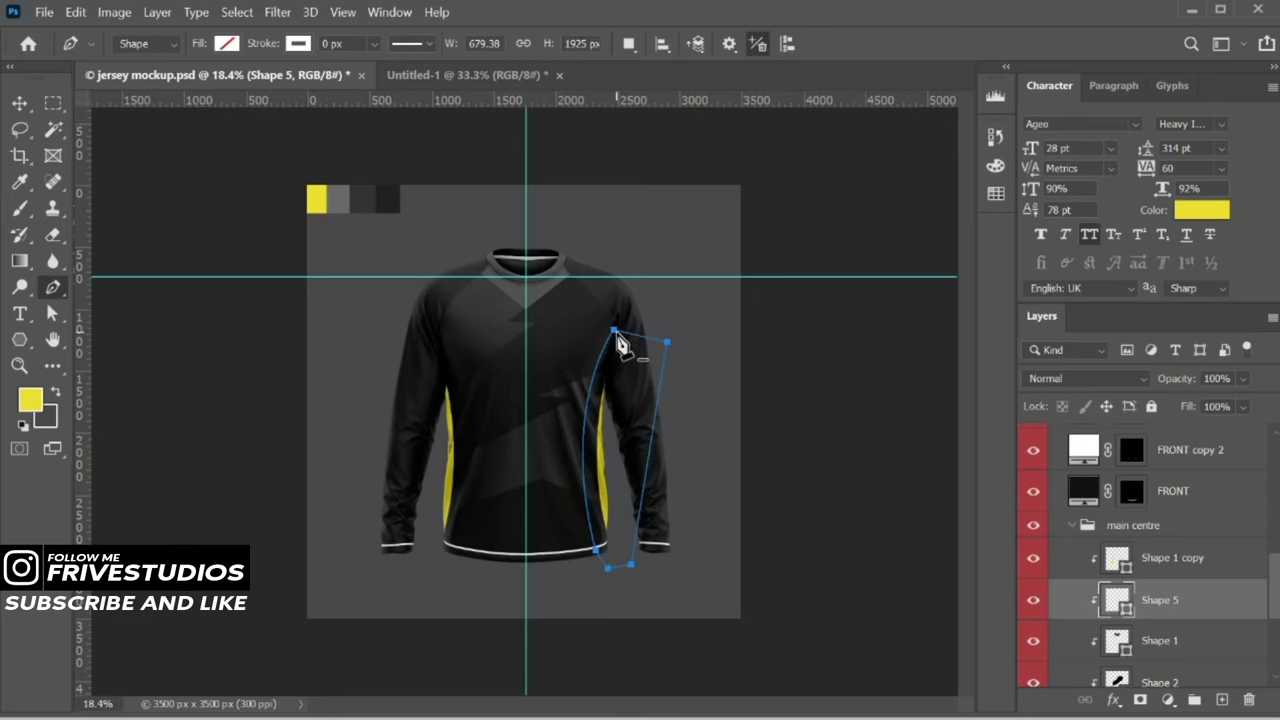
click(227, 43)
click(181, 146)
Mirror the side panel onto the jersey's left flank as a flipped Shape 5 copy
key(v)
scroll(528, 463, up, 3)
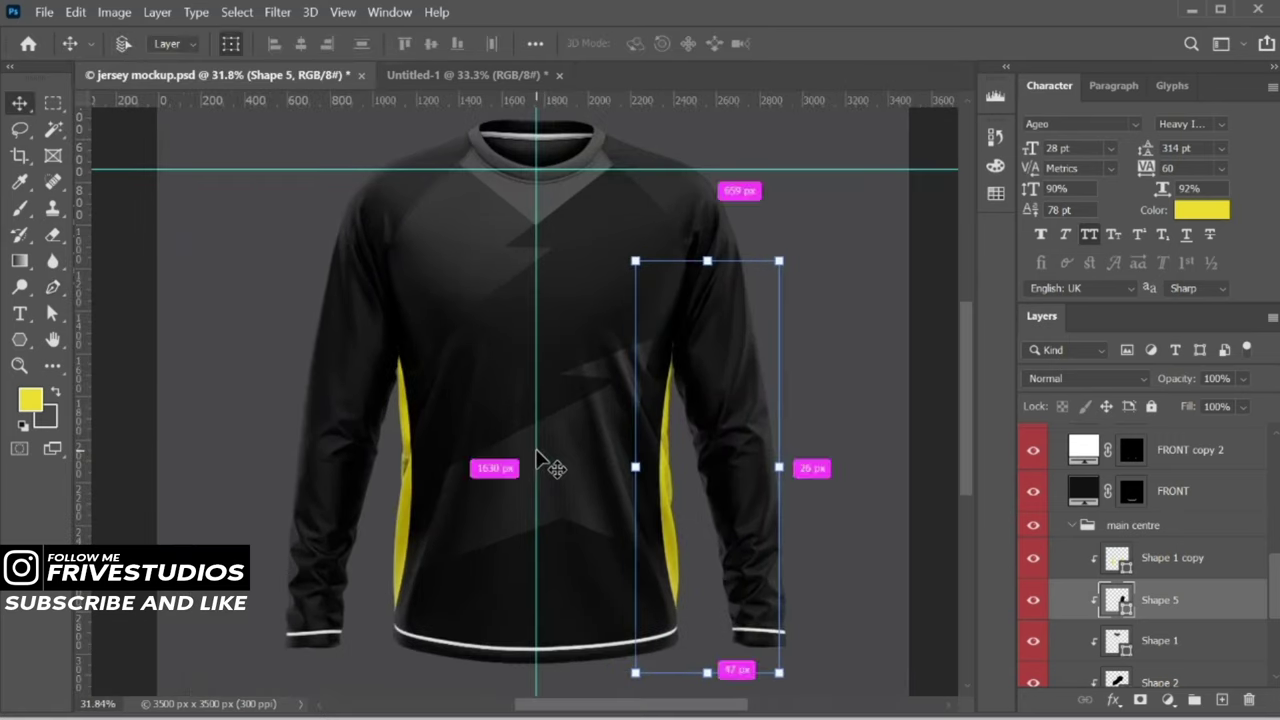
key(ctrl+j)
key(ctrl+t)
right_click(716, 514)
click(760, 483)
drag(715, 500, 379, 501)
Merge the mirrored side panels, Shape 5 and Shape 5 copy, into one layer
key(Return)
scroll(862, 532, down, 2)
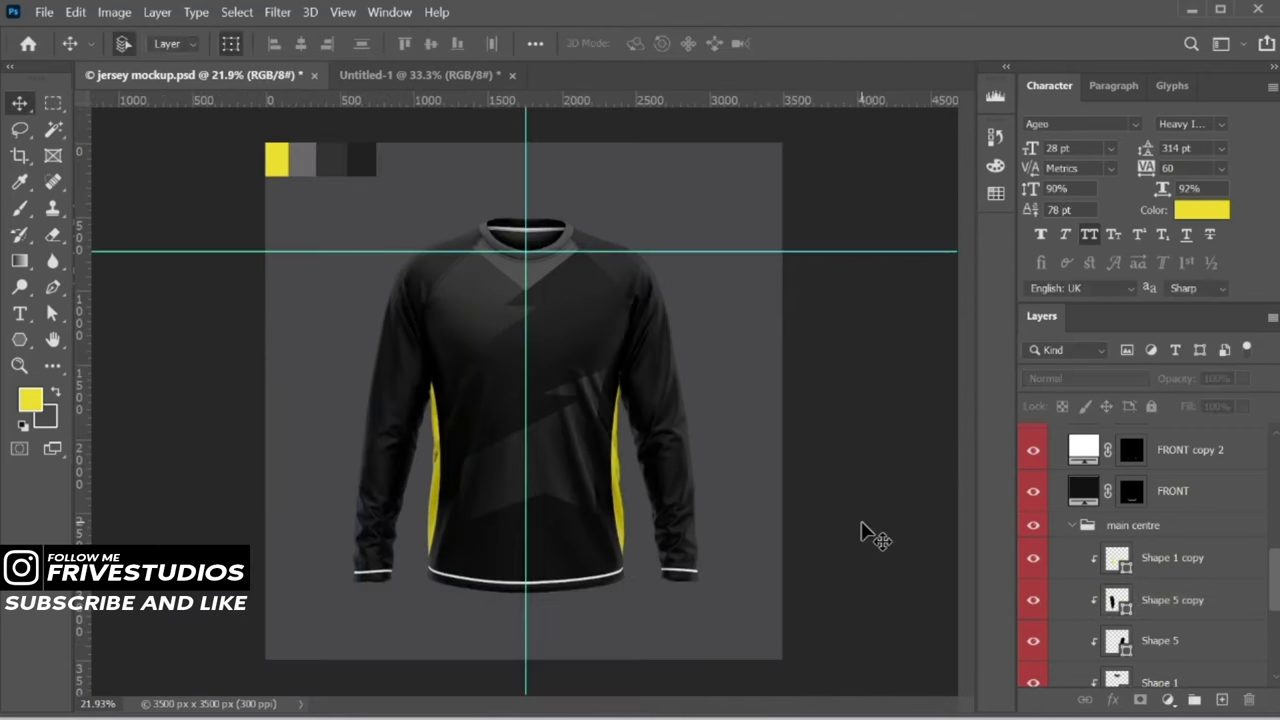
scroll(586, 380, up, 3)
click(1173, 600)
shift+click(1160, 640)
key(ctrl+e)
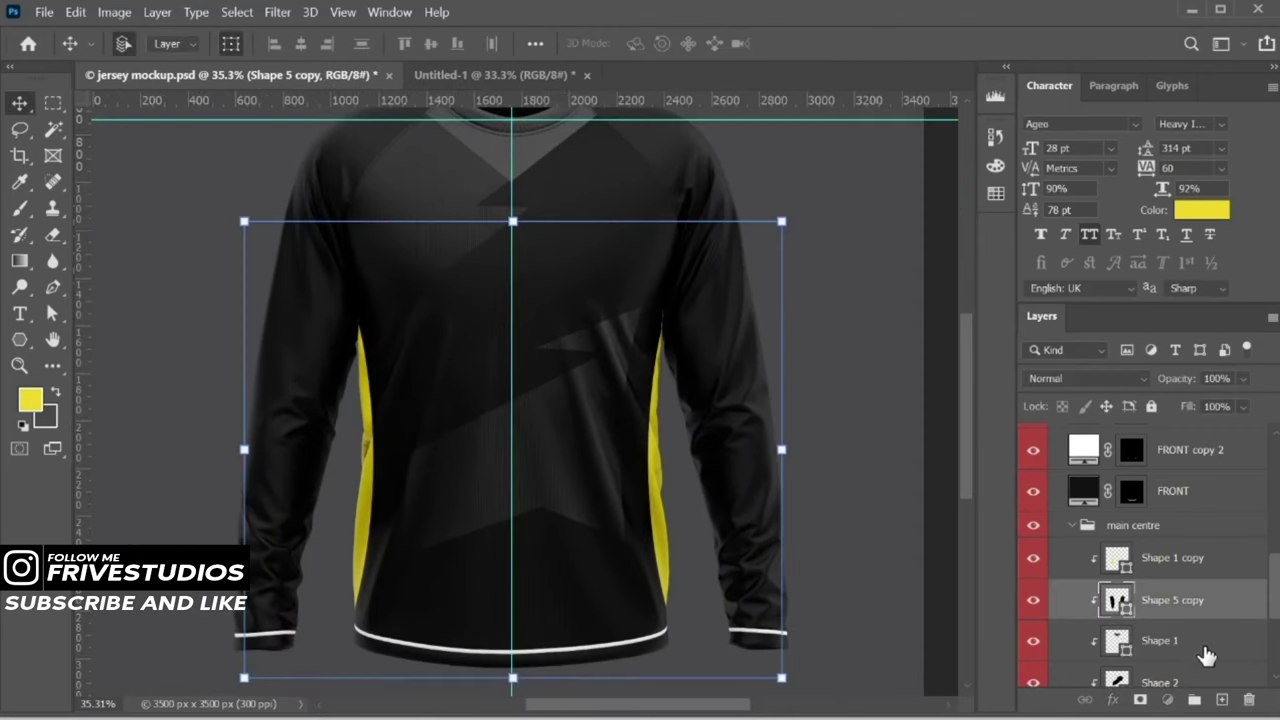
Widen, raise and shorten the light V panel (Shape 1) to fit the neckline
click(1205, 650)
scroll(549, 320, up, 1)
scroll(491, 257, up, 2)
scroll(495, 305, up, 1)
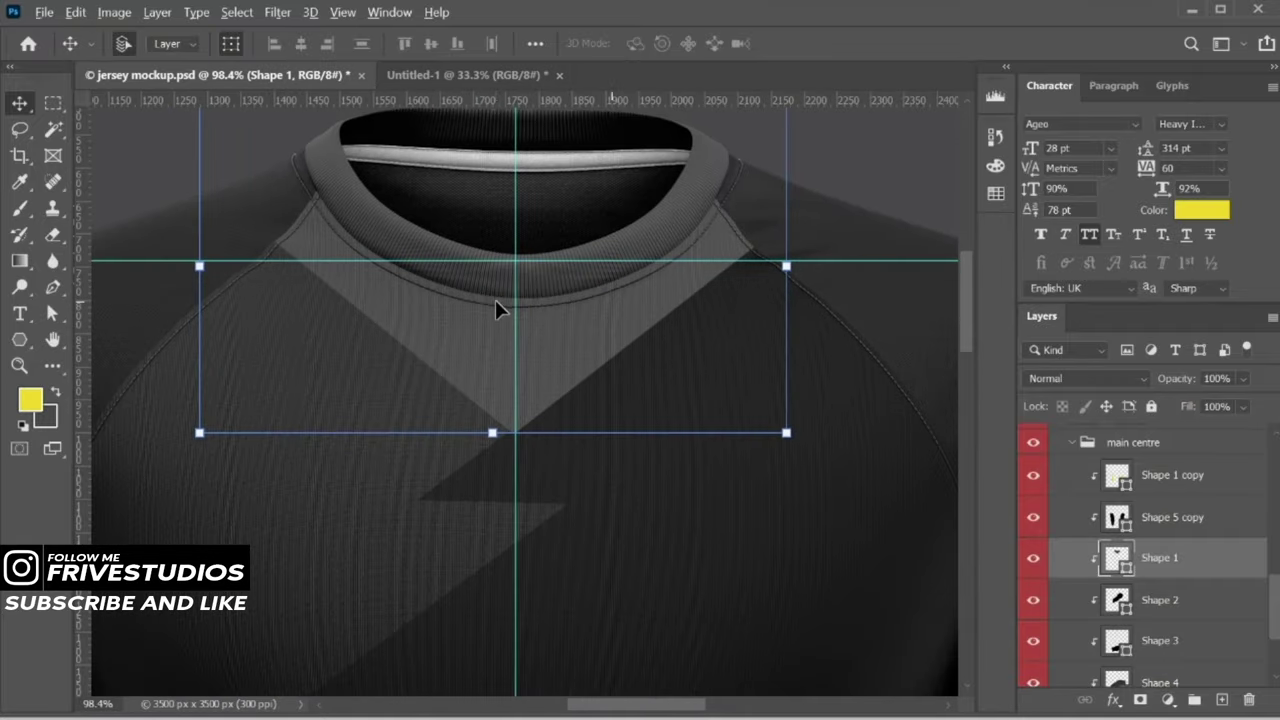
drag(203, 271, 180, 266)
drag(705, 338, 715, 332)
scroll(609, 304, down, 1)
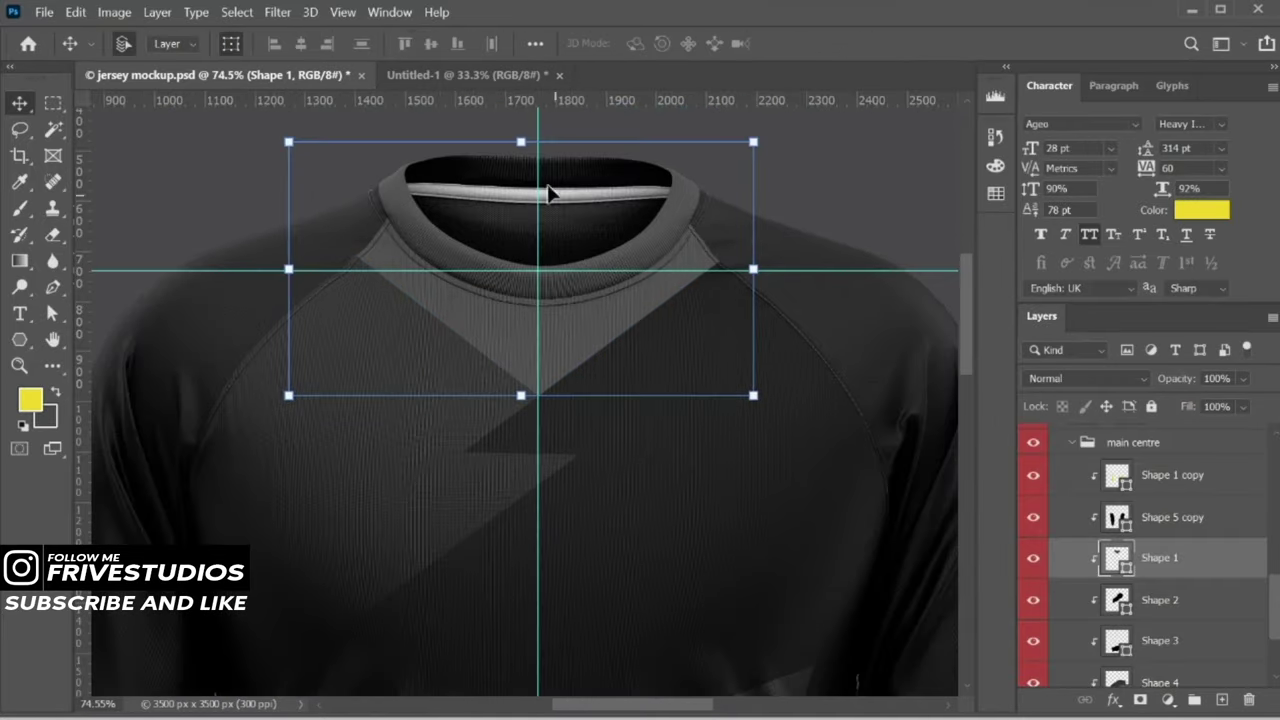
drag(521, 141, 524, 172)
key(Return)
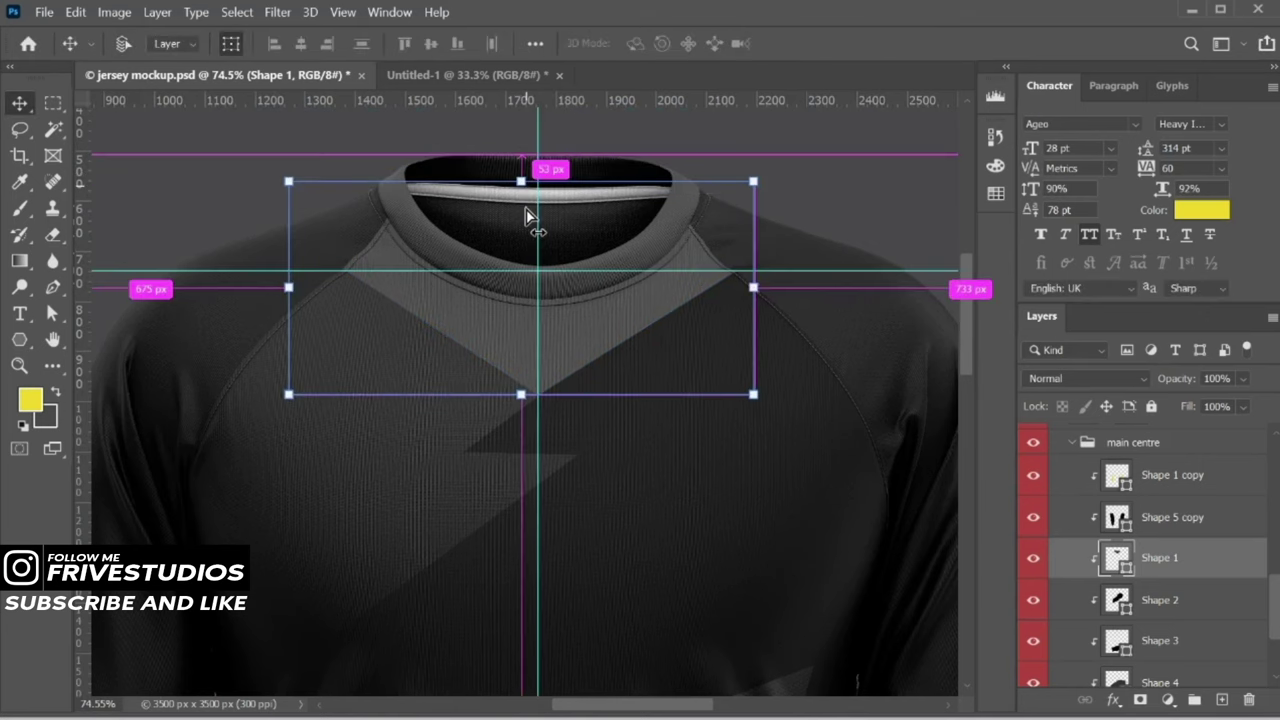
key(ctrl+0)
scroll(510, 413, up, 3)
Add a clipped layer above the V panel and outline a triangular panel on the lower front
key(ctrl+shift+alt+n)
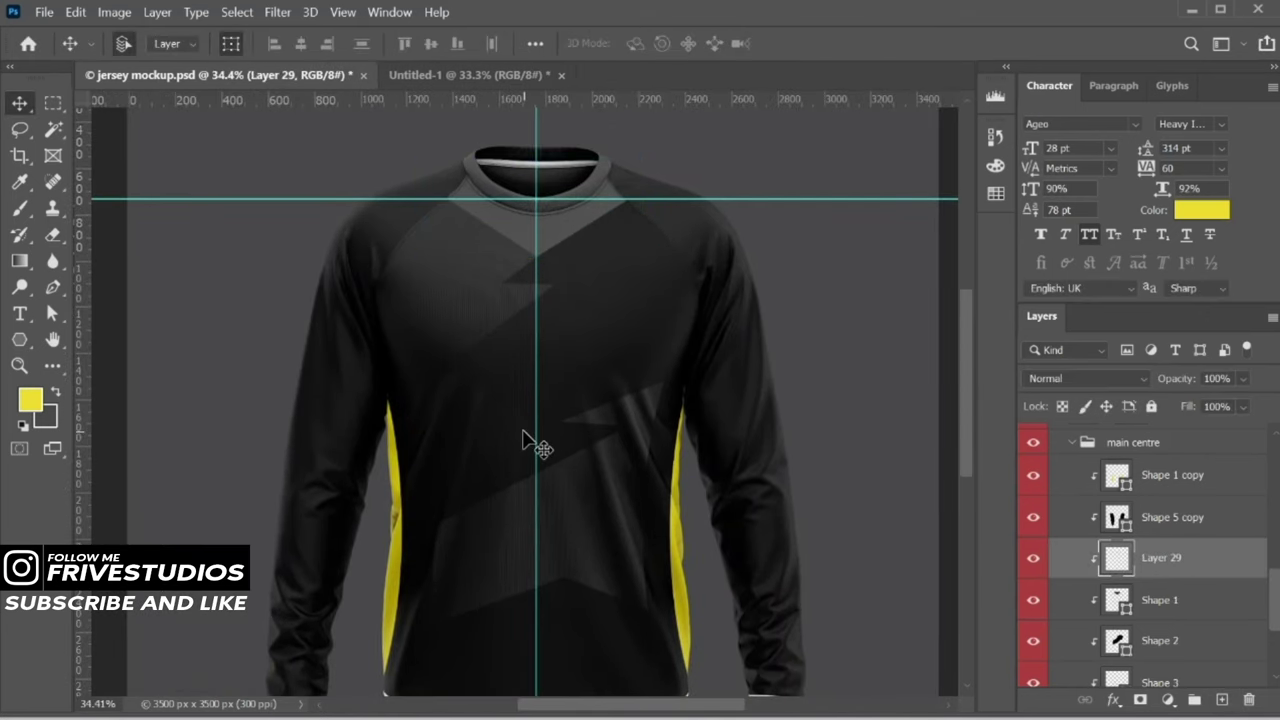
scroll(523, 437, down, 2)
key(p)
scroll(500, 543, down, 1)
scroll(390, 455, up, 2)
scroll(350, 445, up, 2)
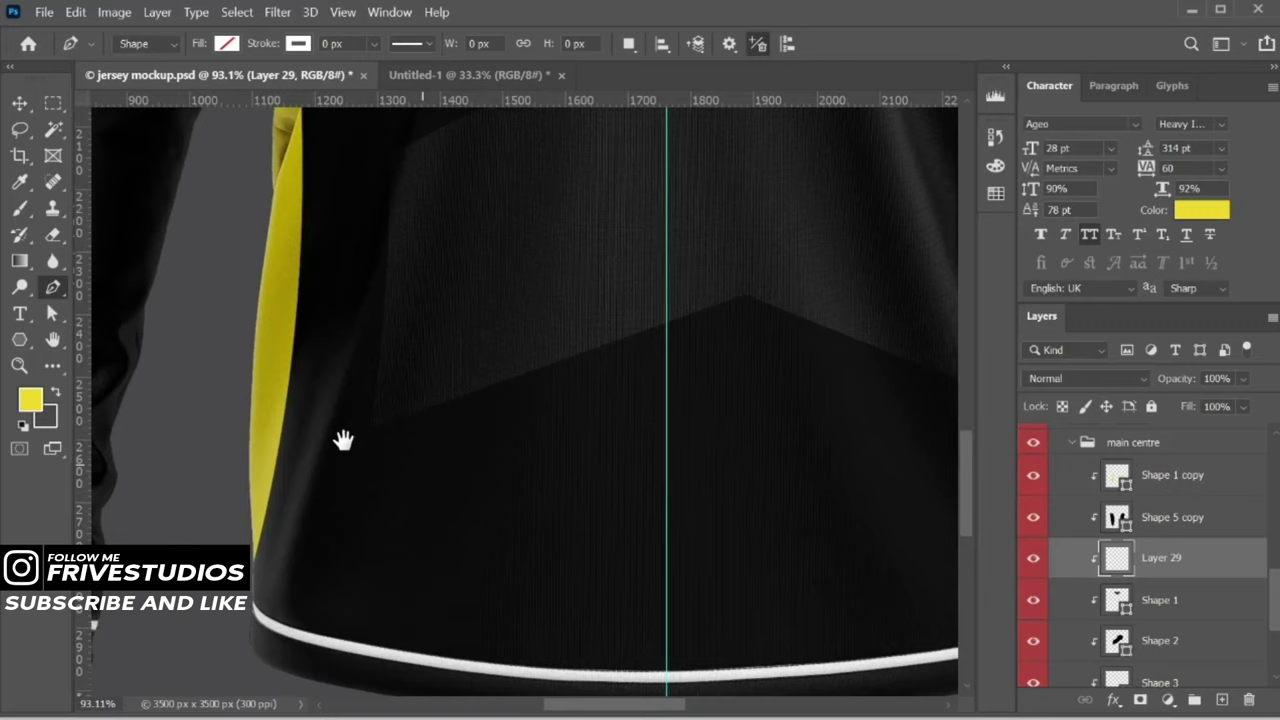
click(338, 418)
scroll(345, 445, right, 2)
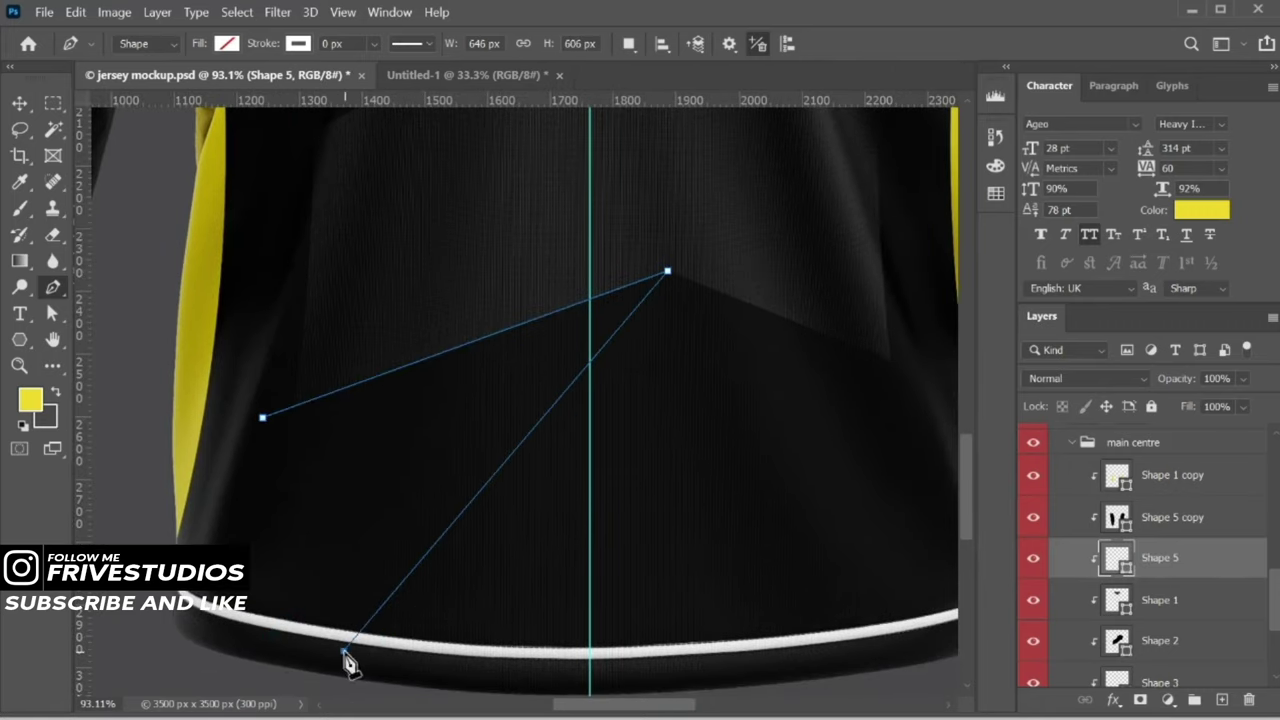
click(263, 419)
Fill the new hem panel with a dark swatch and fit the document in view
click(227, 43)
click(153, 150)
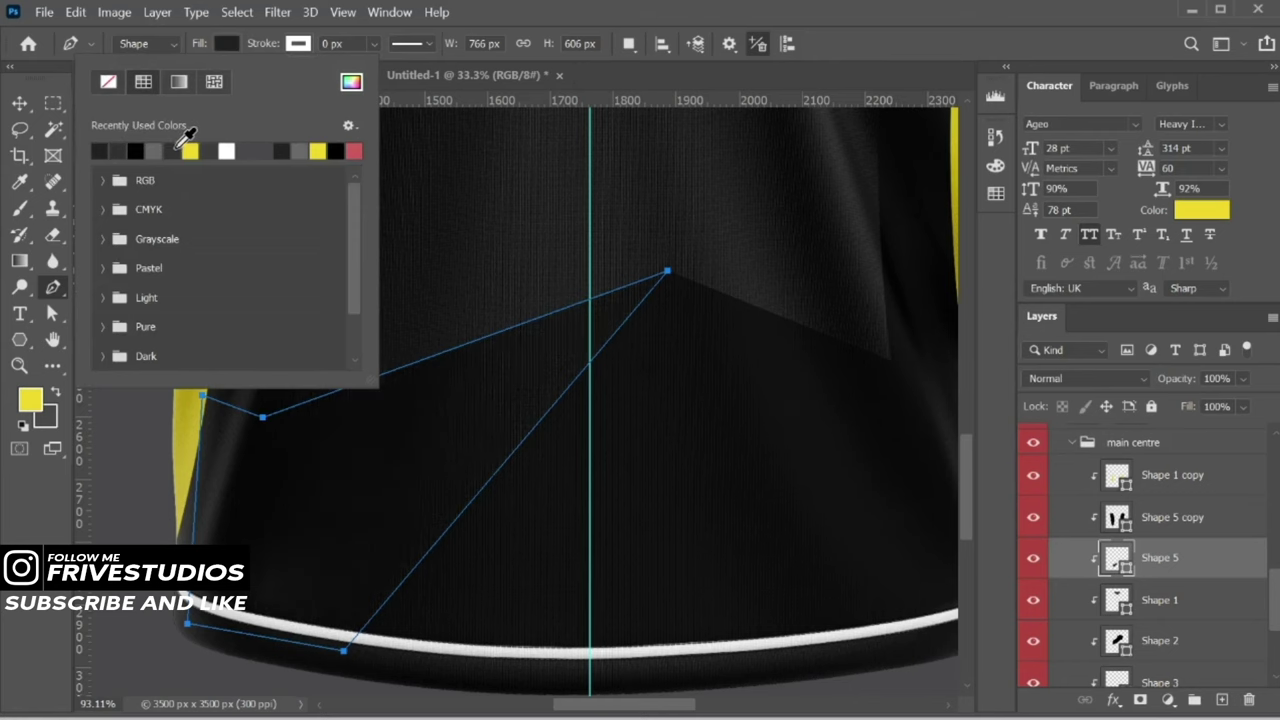
key(Return)
key(v)
key(ctrl+0)
scroll(293, 257, up, 1)
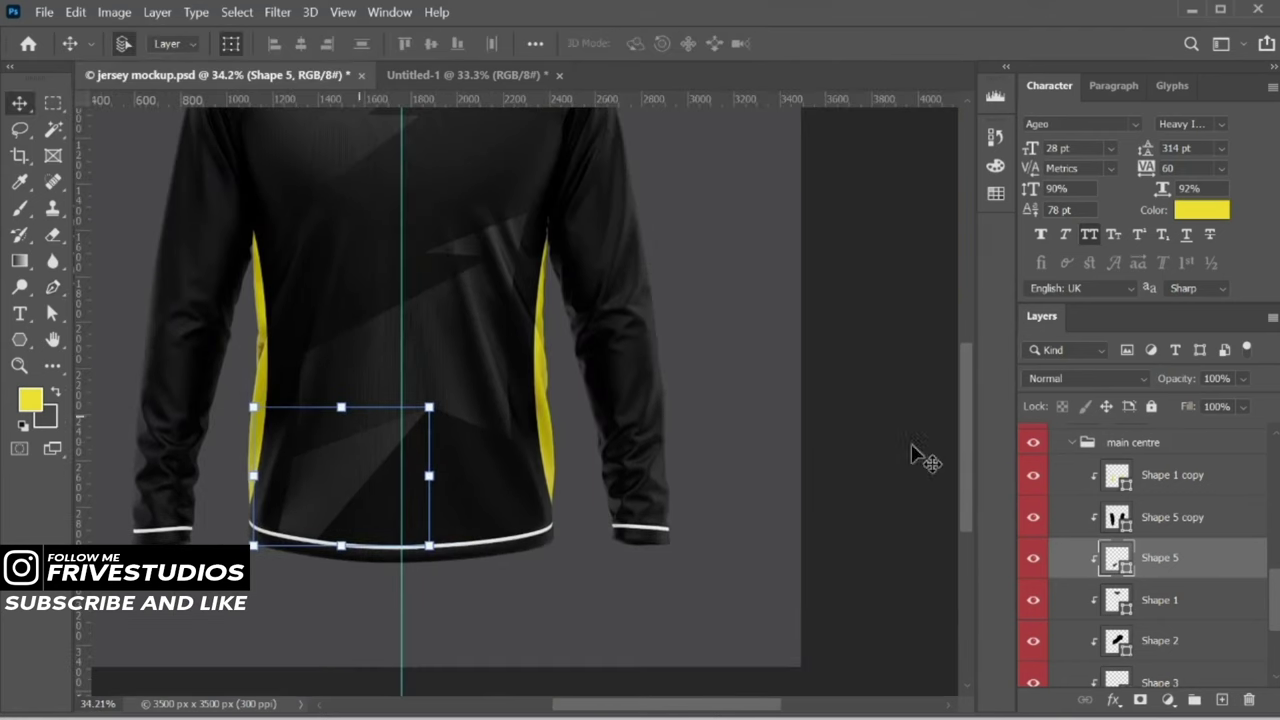
Review and confirm the hem panel's colour in the Color Picker
double_click(1122, 566)
key(Return)
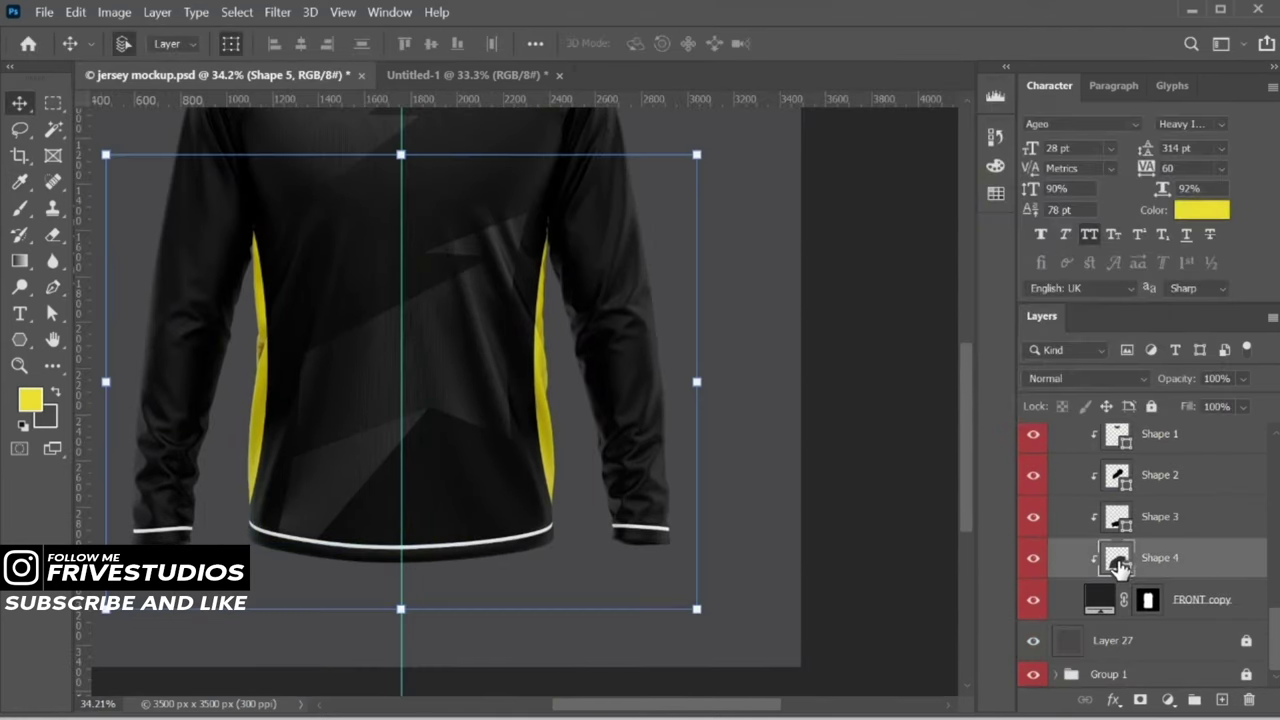
double_click(1120, 560)
key(Return)
scroll(320, 465, up, 3)
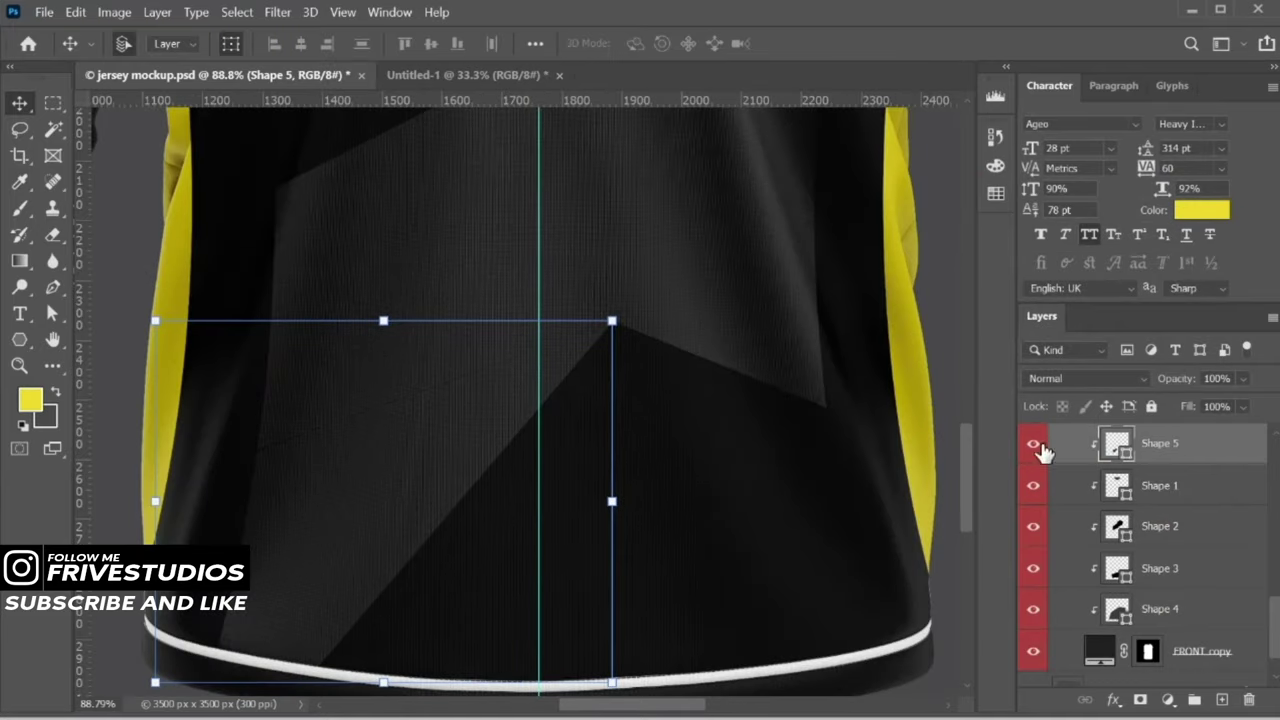
scroll(501, 144, down, 3)
scroll(501, 144, down, 1)
double_click(1120, 446)
click(1165, 152)
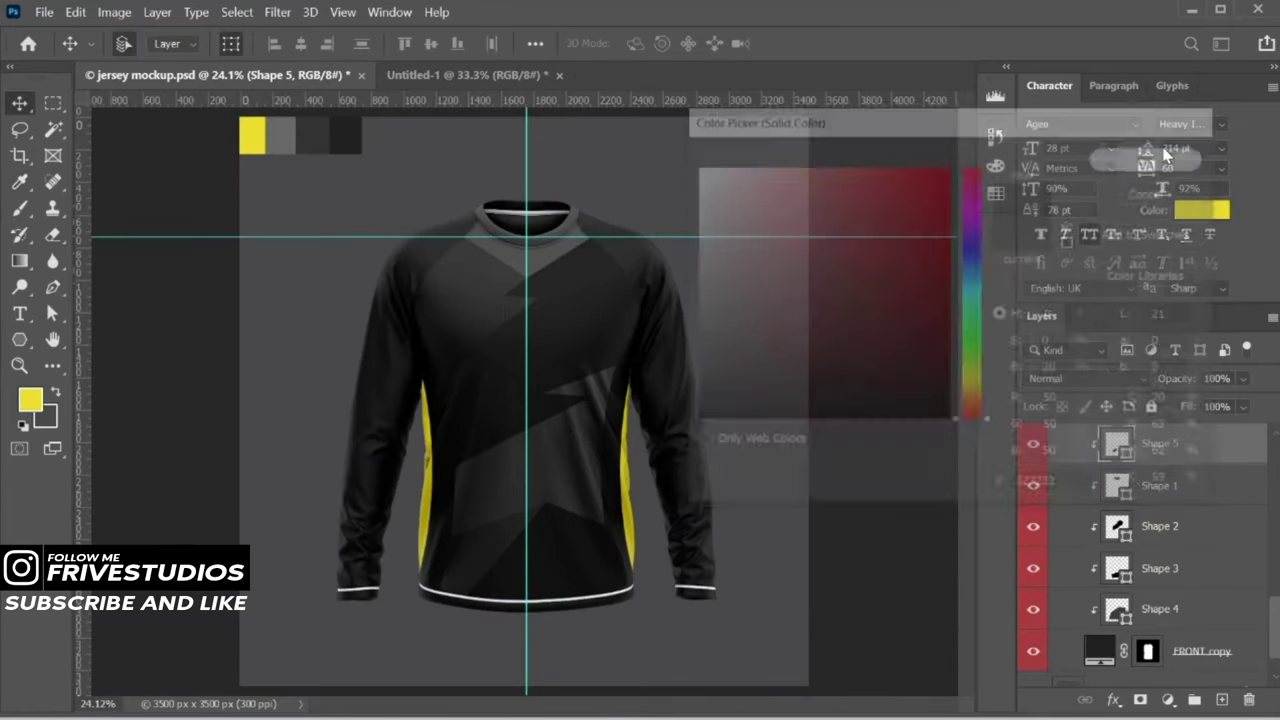
Draw a second angular panel from a peak down to the hem with a grey fill
click(53, 287)
scroll(380, 543, up, 3)
scroll(386, 460, up, 1)
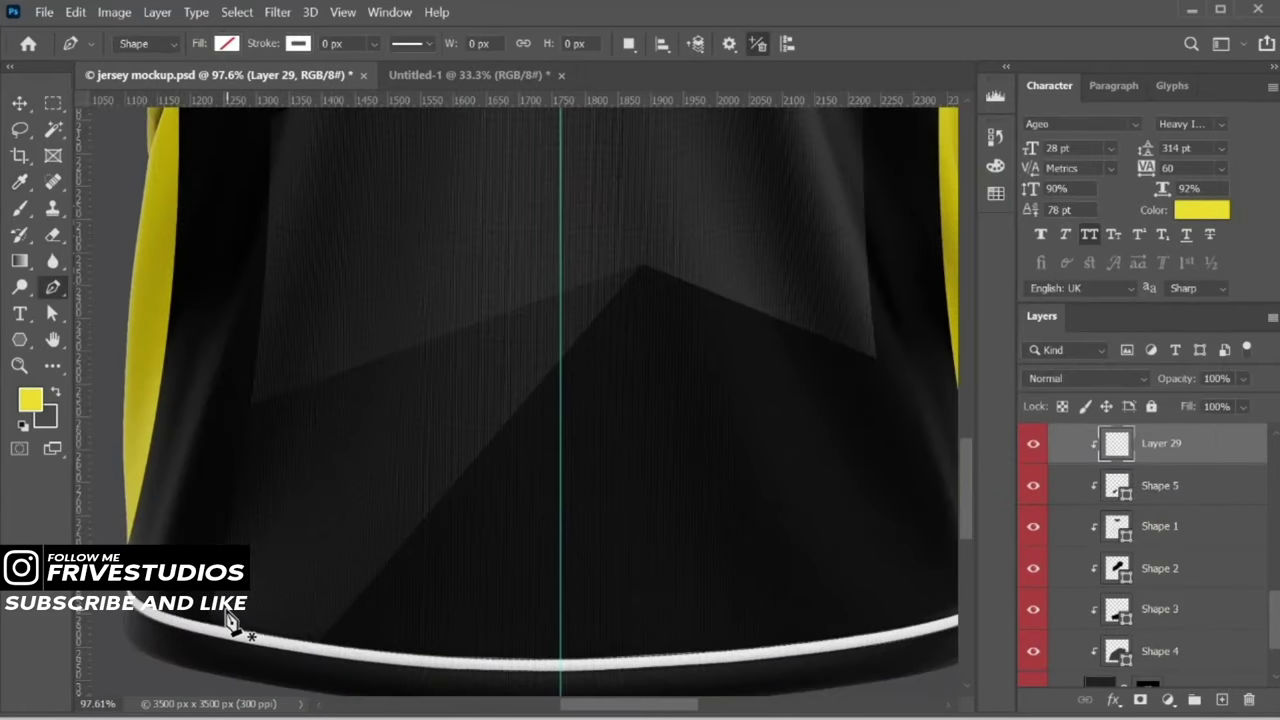
scroll(645, 302, up, 3)
click(634, 266)
scroll(608, 354, down, 5)
click(397, 555)
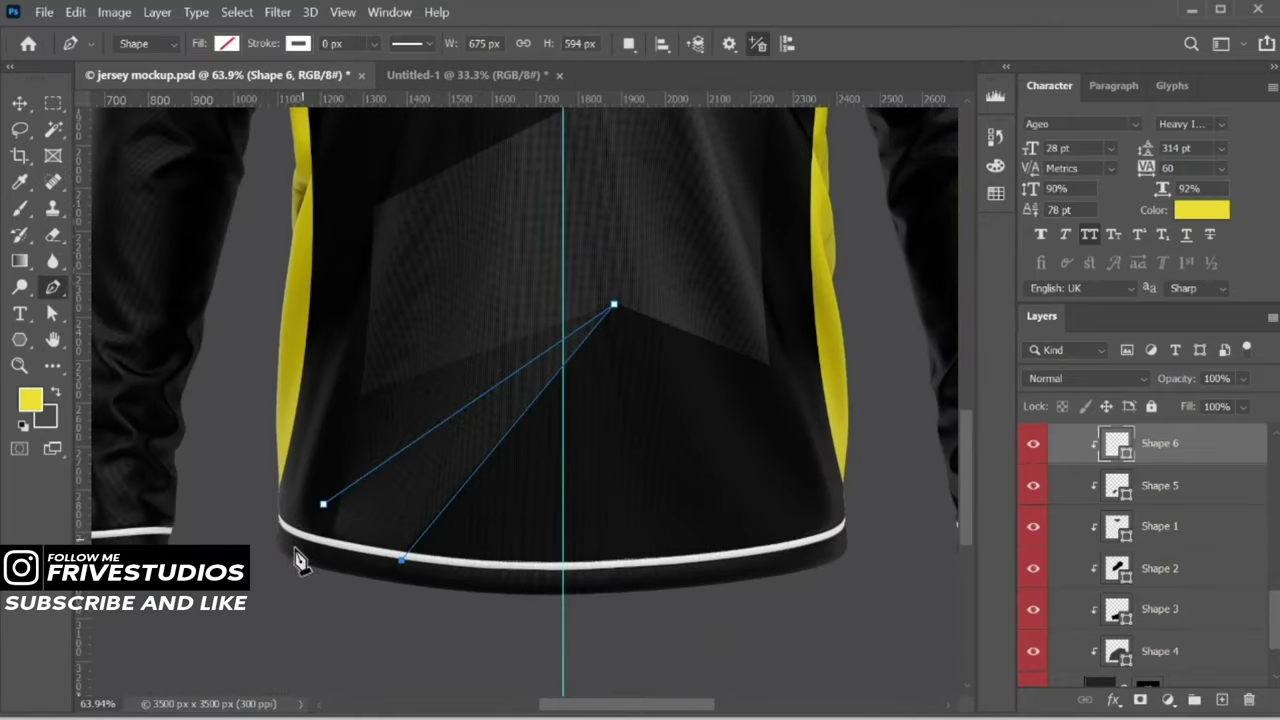
click(228, 43)
click(280, 149)
key(v)
scroll(251, 309, down, 2)
scroll(486, 334, down, 2)
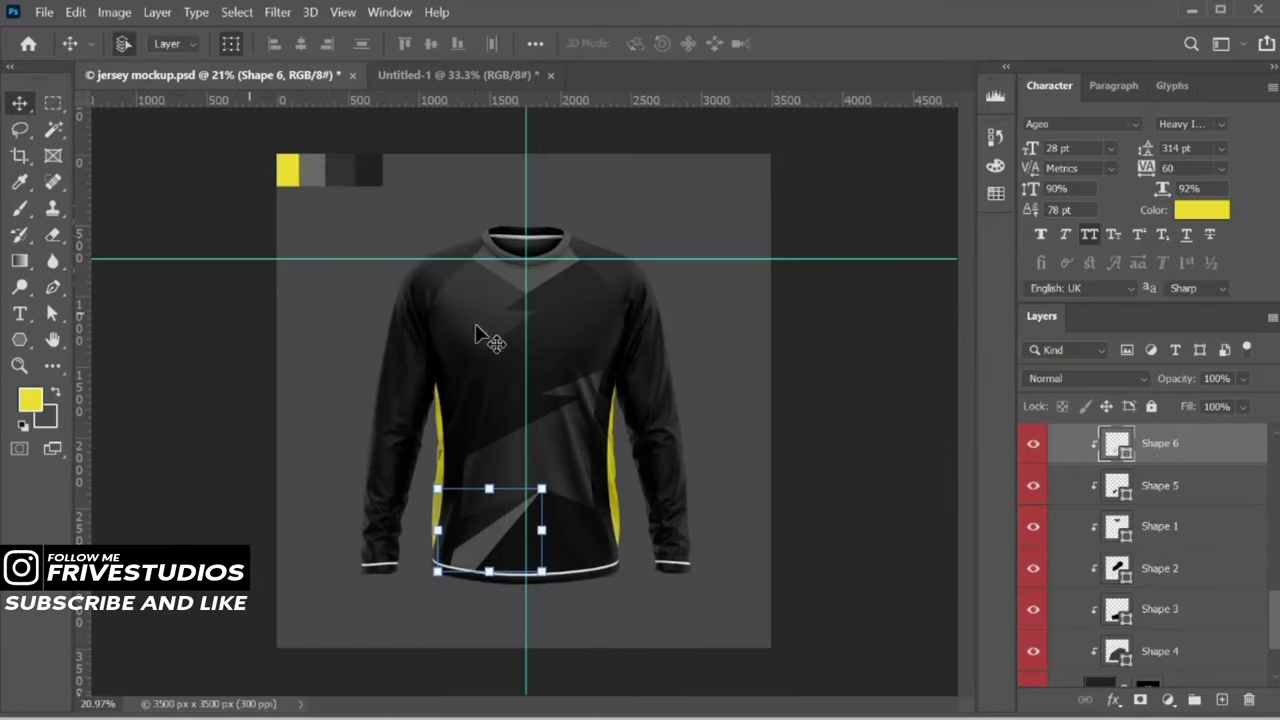
Recolour the new panel dark by sampling a colour from the jersey
double_click(1117, 443)
click(337, 343)
click(1151, 154)
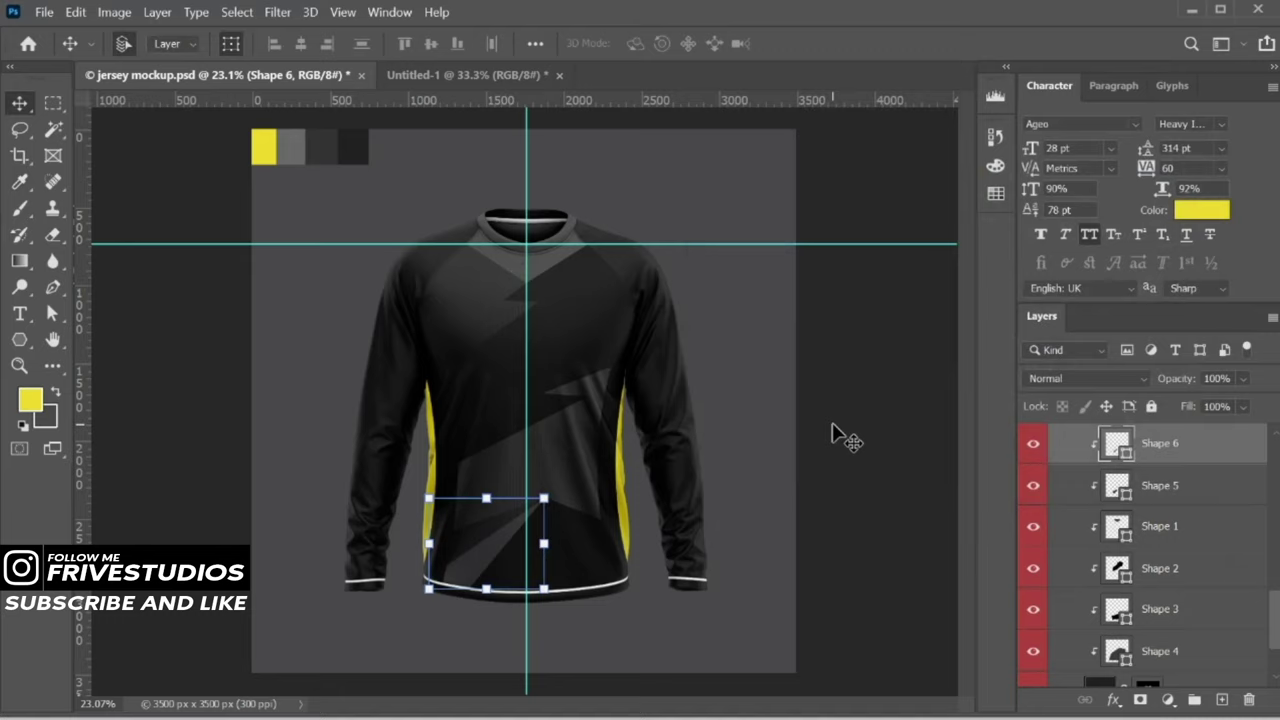
scroll(515, 480, up, 2)
Select Shape 5 and Shape 6 together and add a new empty layer
click(1160, 486)
shift+click(1160, 443)
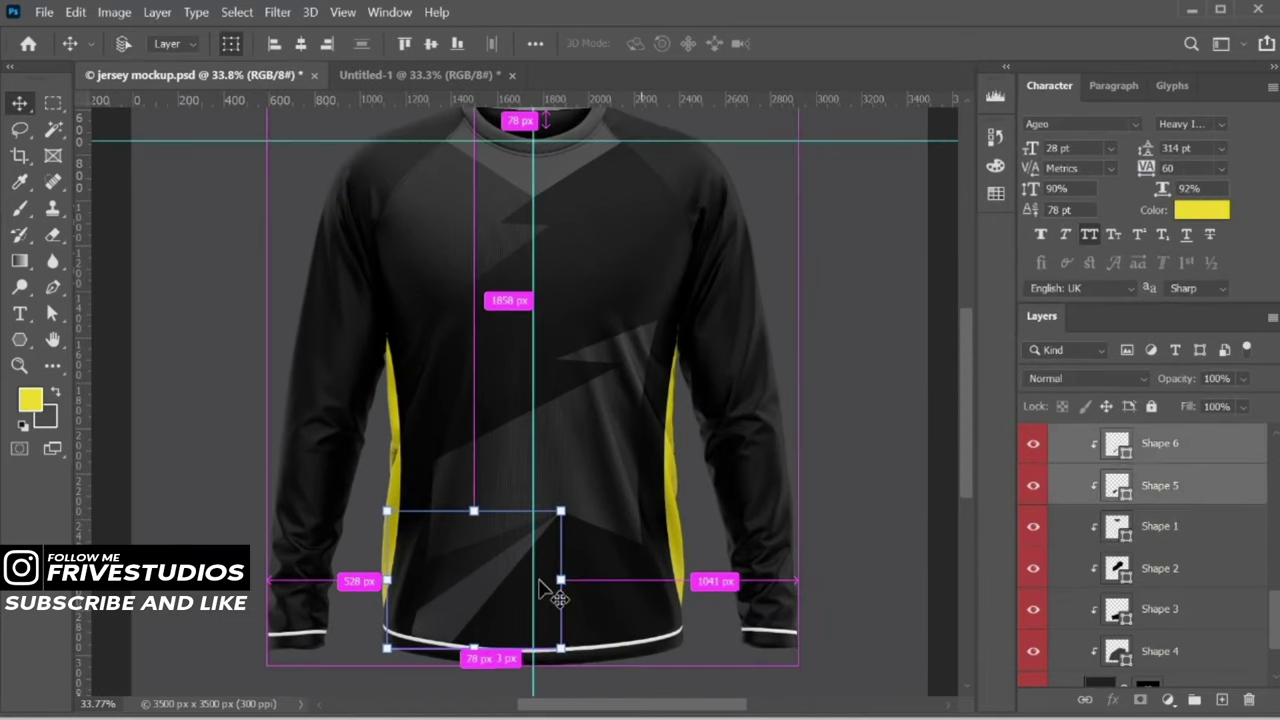
scroll(551, 491, up, 3)
scroll(575, 500, down, 2)
scroll(560, 490, up, 2)
scroll(486, 594, up, 2)
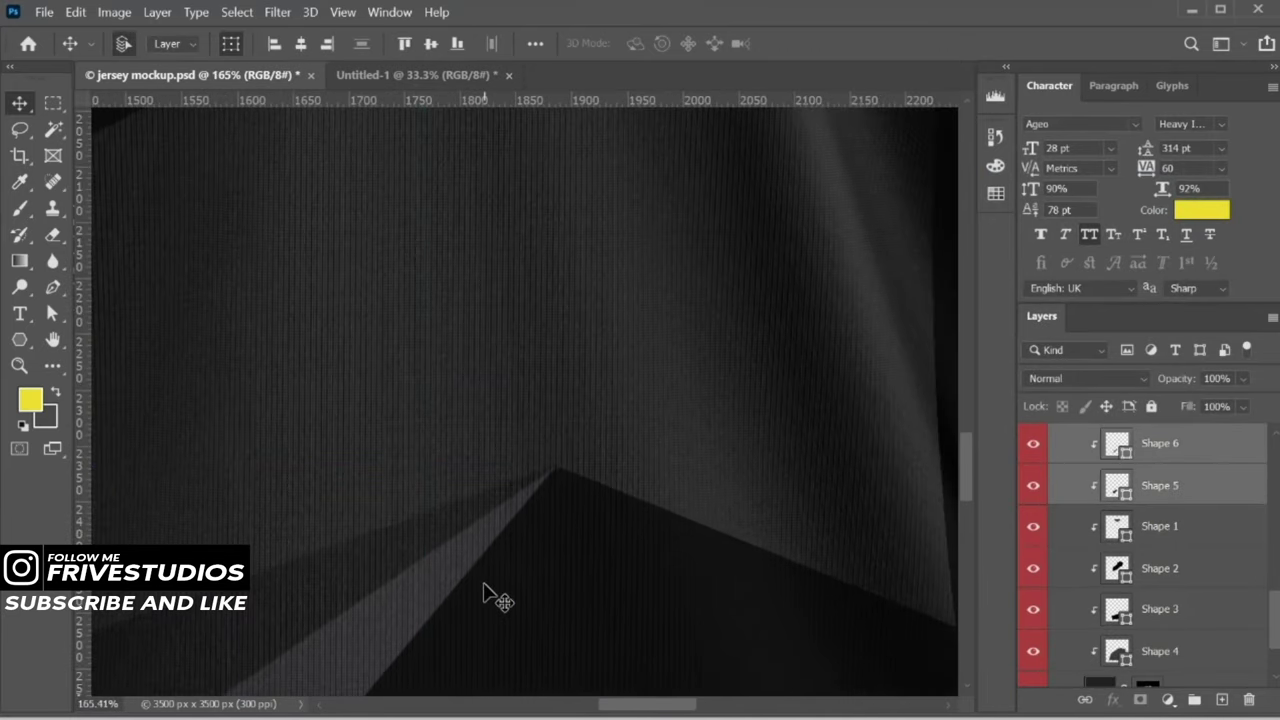
scroll(483, 594, down, 2)
scroll(486, 594, down, 4)
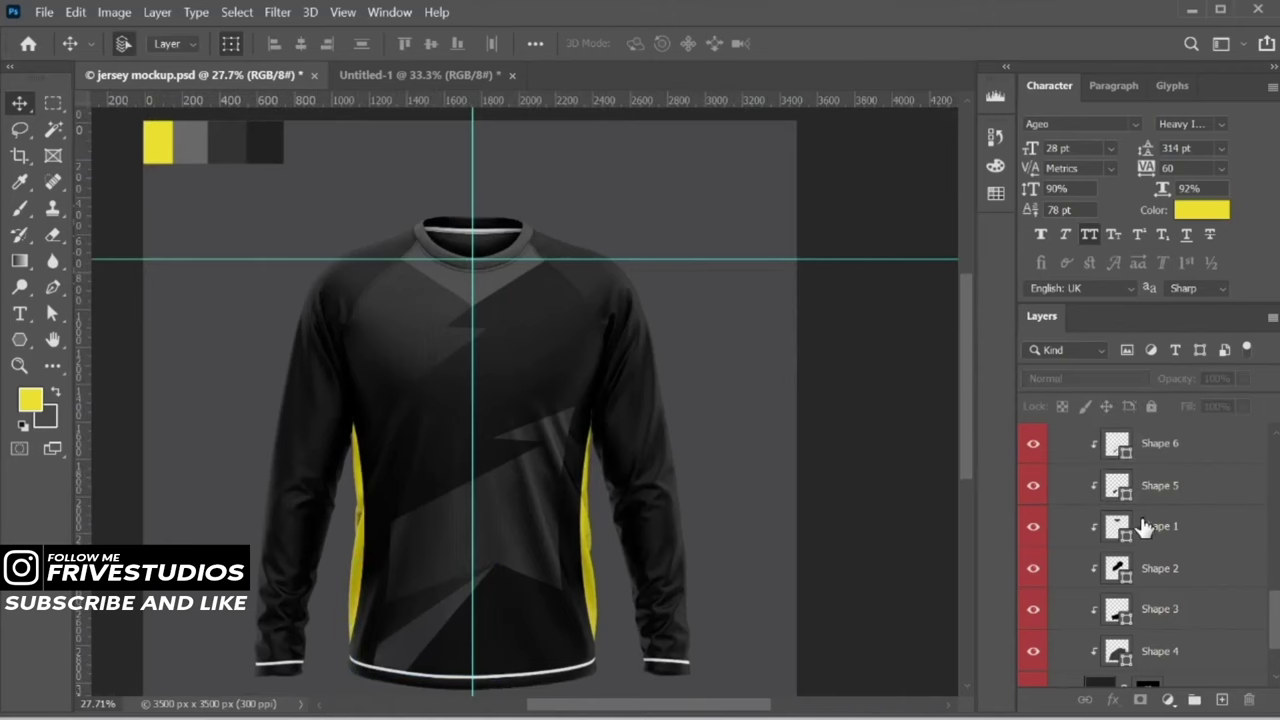
click(1222, 699)
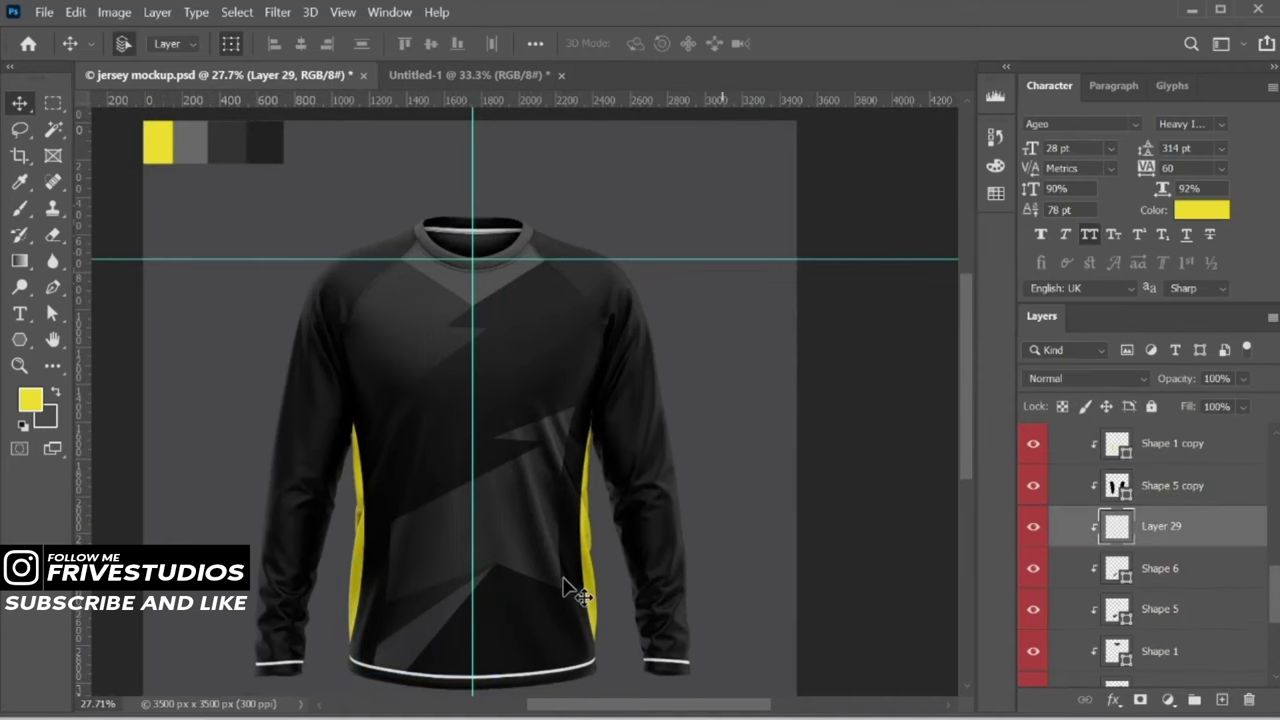
Draw a chevron across the jersey's midsection and fill it grey
click(55, 290)
scroll(390, 560, up, 3)
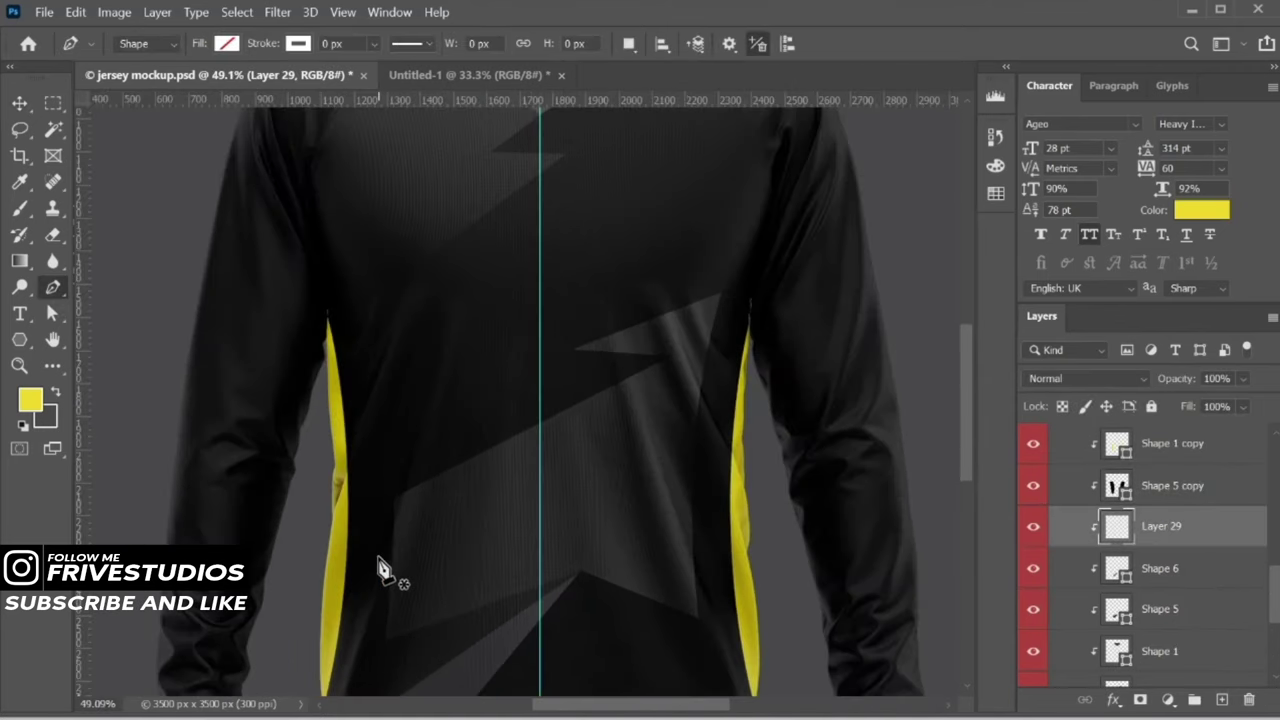
scroll(340, 530, up, 2)
click(334, 499)
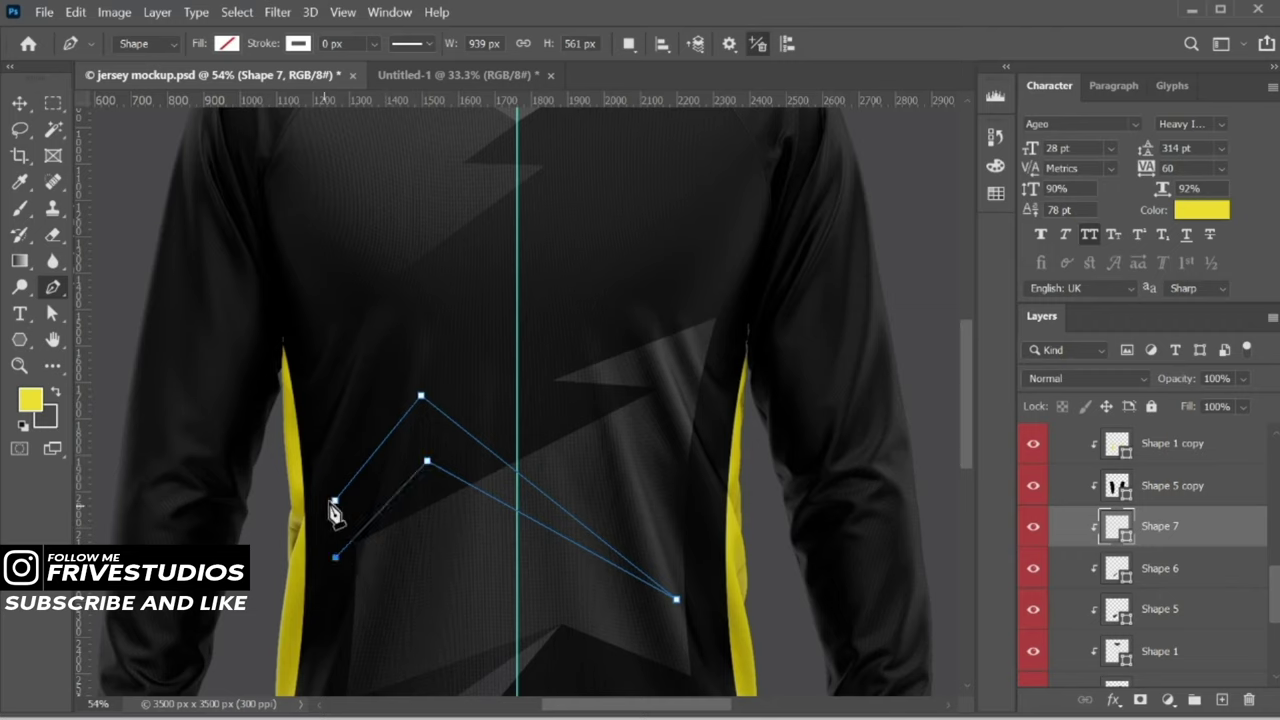
click(335, 556)
click(227, 43)
click(99, 150)
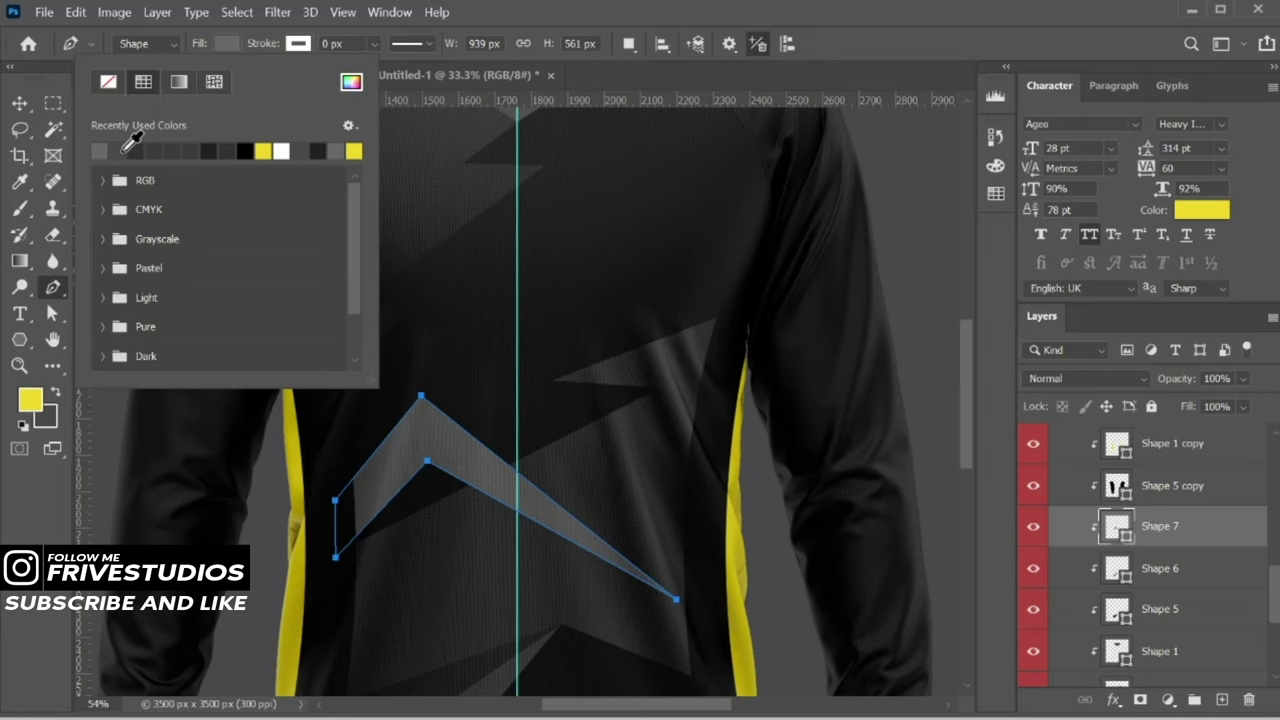
click(19, 103)
Duplicate the chevron, move the copy higher, and recolour it darker grey sampled from the jersey
key(ctrl+j)
drag(686, 486, 611, 488)
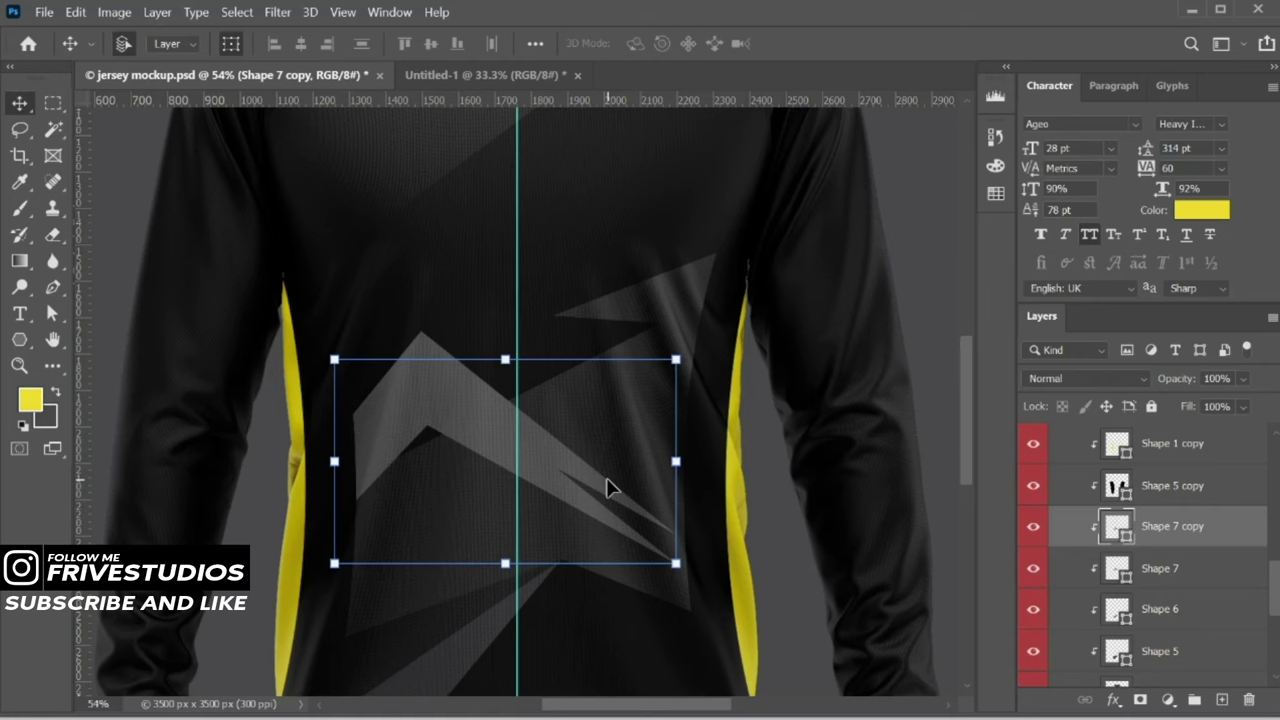
scroll(530, 460, up, 2)
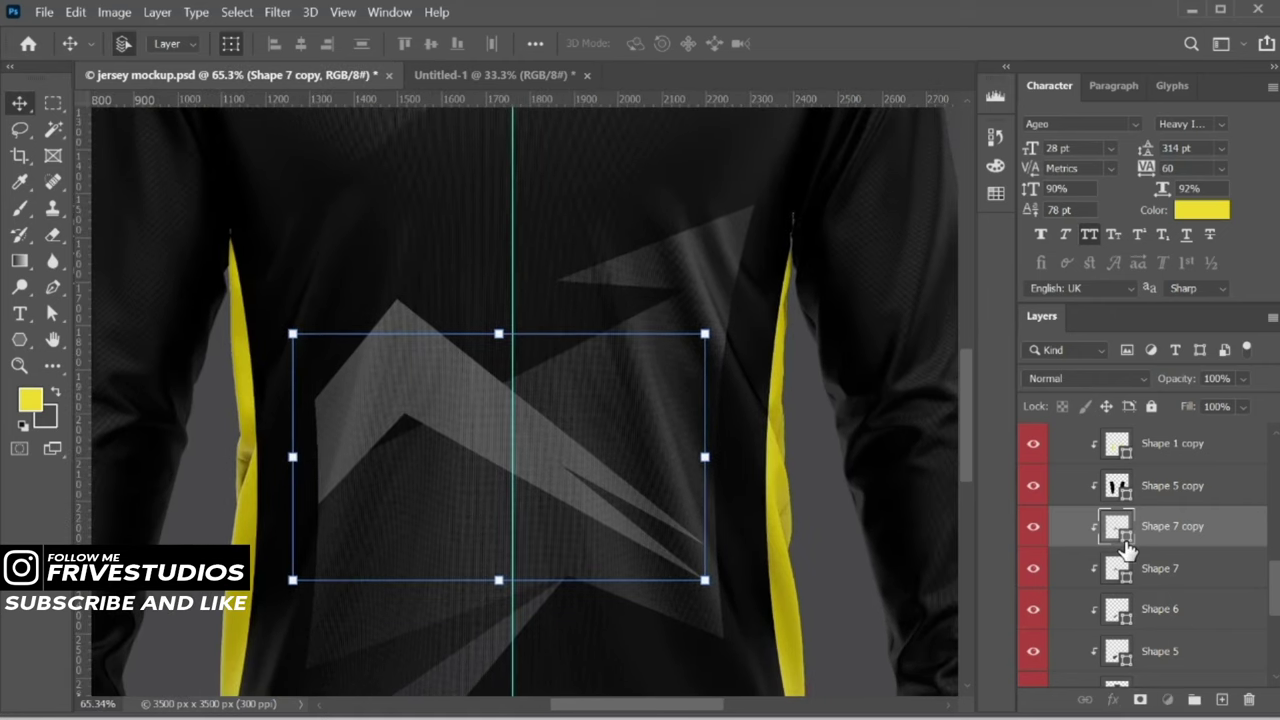
double_click(1120, 535)
click(409, 650)
key(Return)
click(1127, 655)
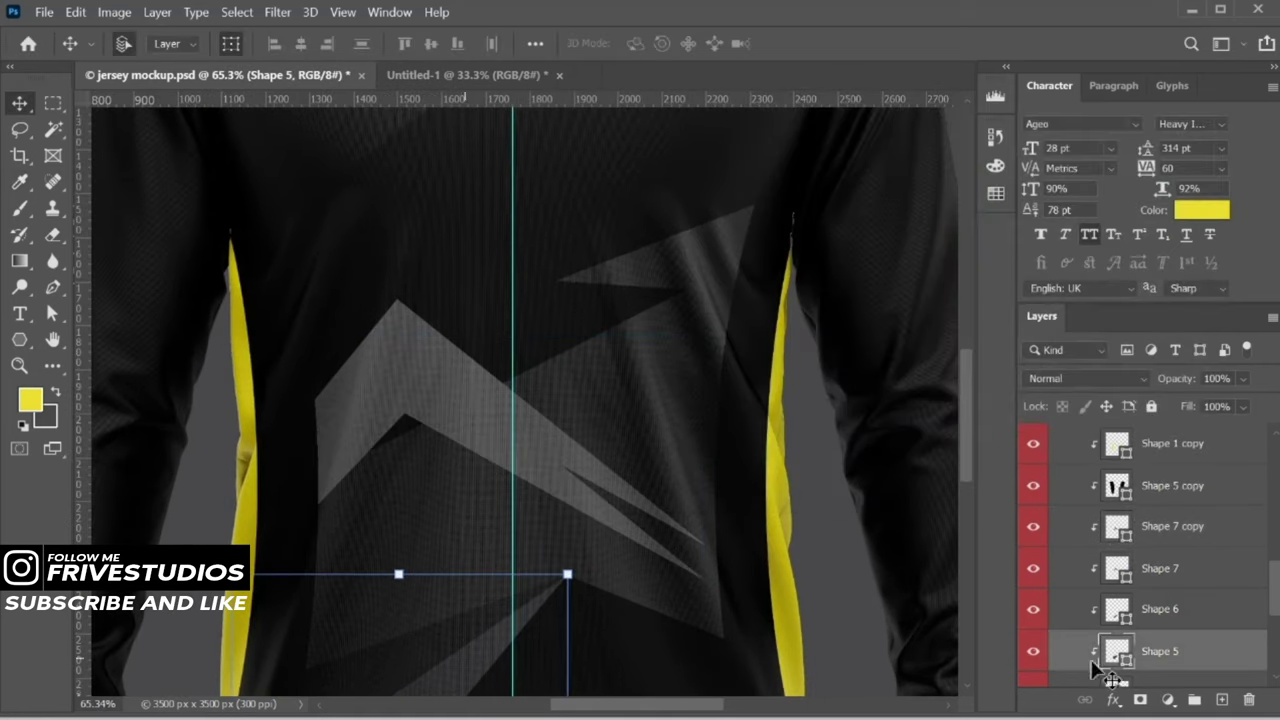
double_click(1118, 650)
key(Return)
click(1170, 526)
double_click(1117, 526)
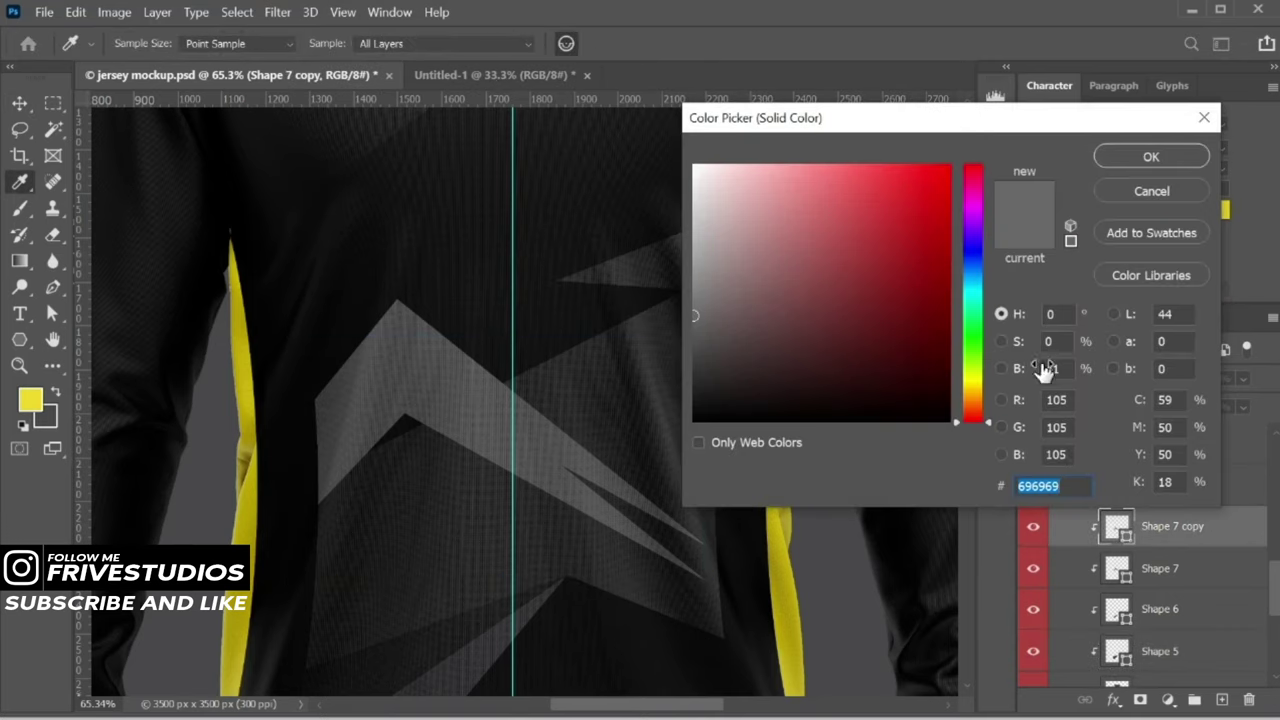
key(Return)
Nudge the chevron copy into place and pull its tip anchor up and left
scroll(670, 452, up, 1)
drag(586, 463, 580, 503)
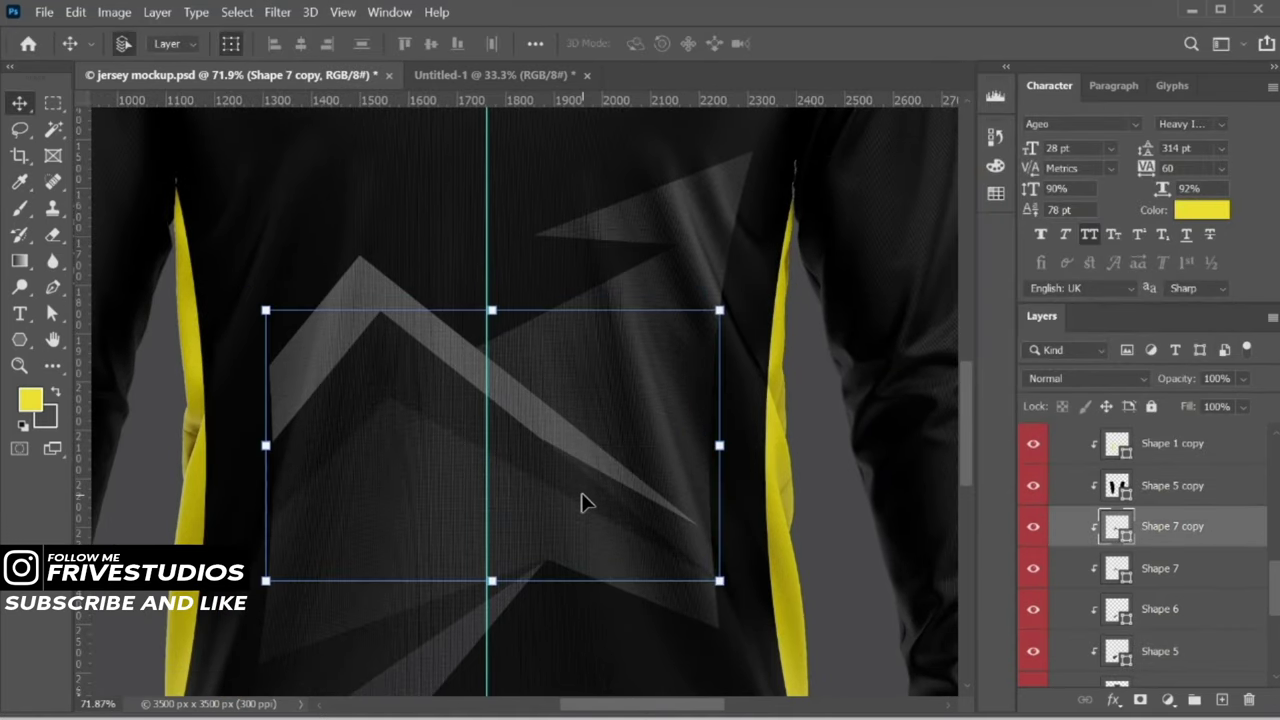
key(a)
click(720, 588)
drag(722, 590, 697, 528)
scroll(697, 528, up, 5)
Duplicate the Shape 7 copy chevron layer
scroll(697, 528, up, 2)
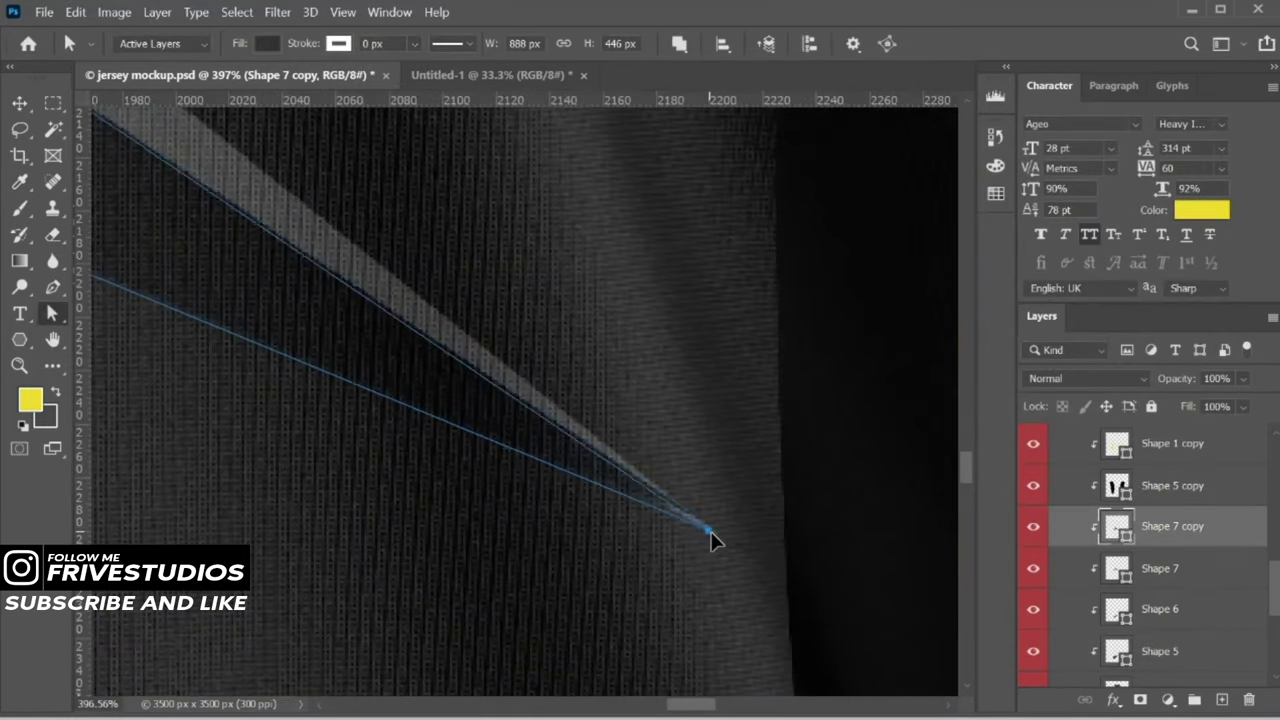
scroll(673, 537, up, 2)
scroll(674, 533, down, 9)
key(ctrl+j)
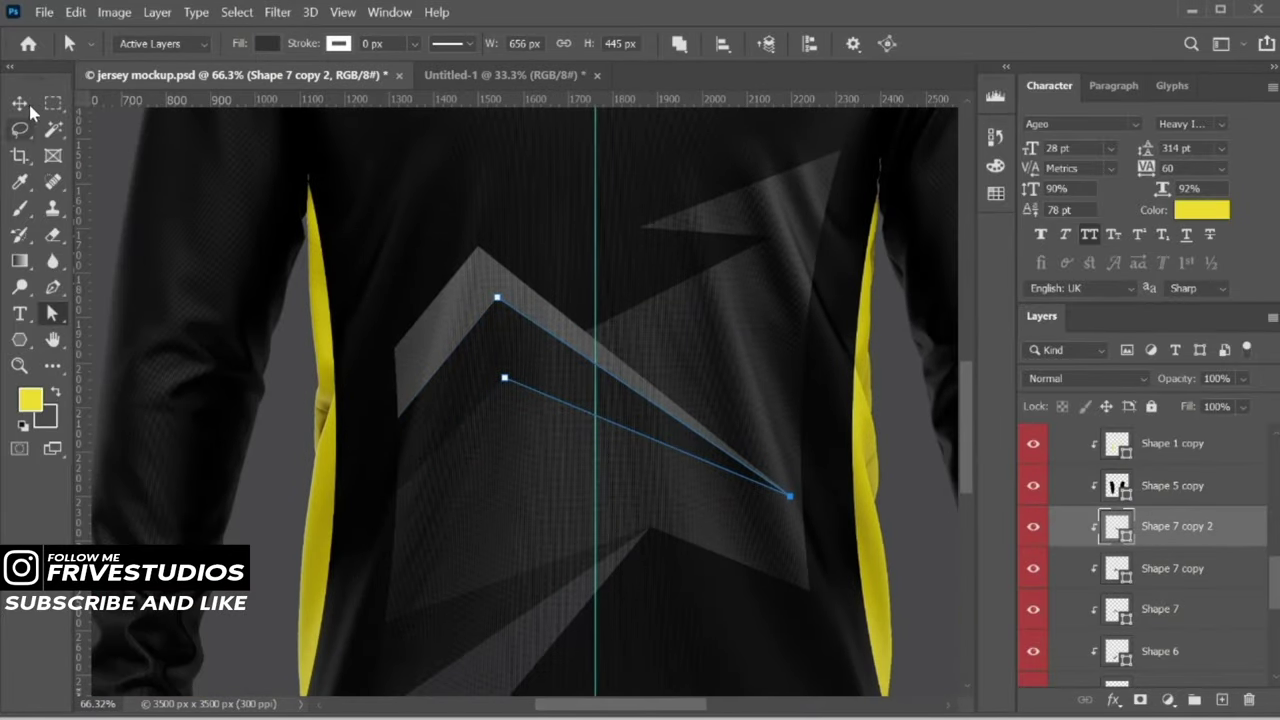
click(20, 104)
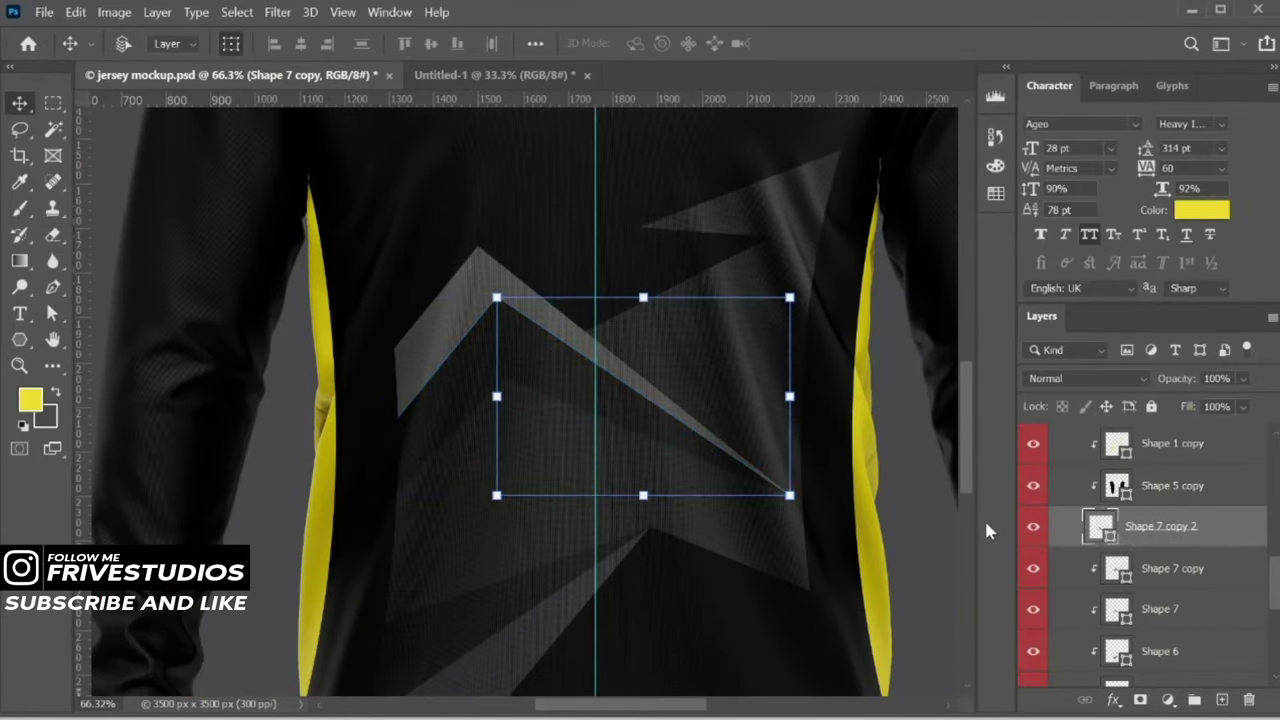
scroll(560, 491, up, 3)
scroll(453, 400, up, 3)
Draw a third chevron, Shape 8, on the mid-torso and fill it black
click(52, 287)
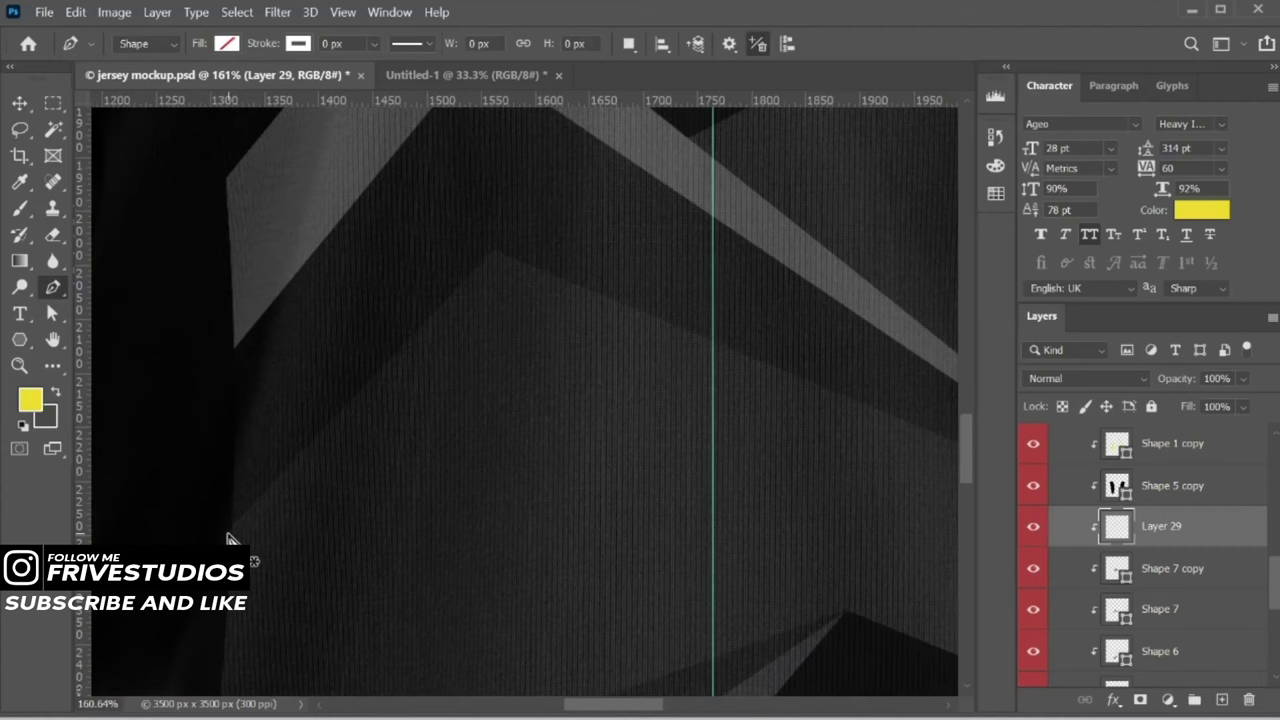
click(499, 262)
scroll(868, 535, right, 5)
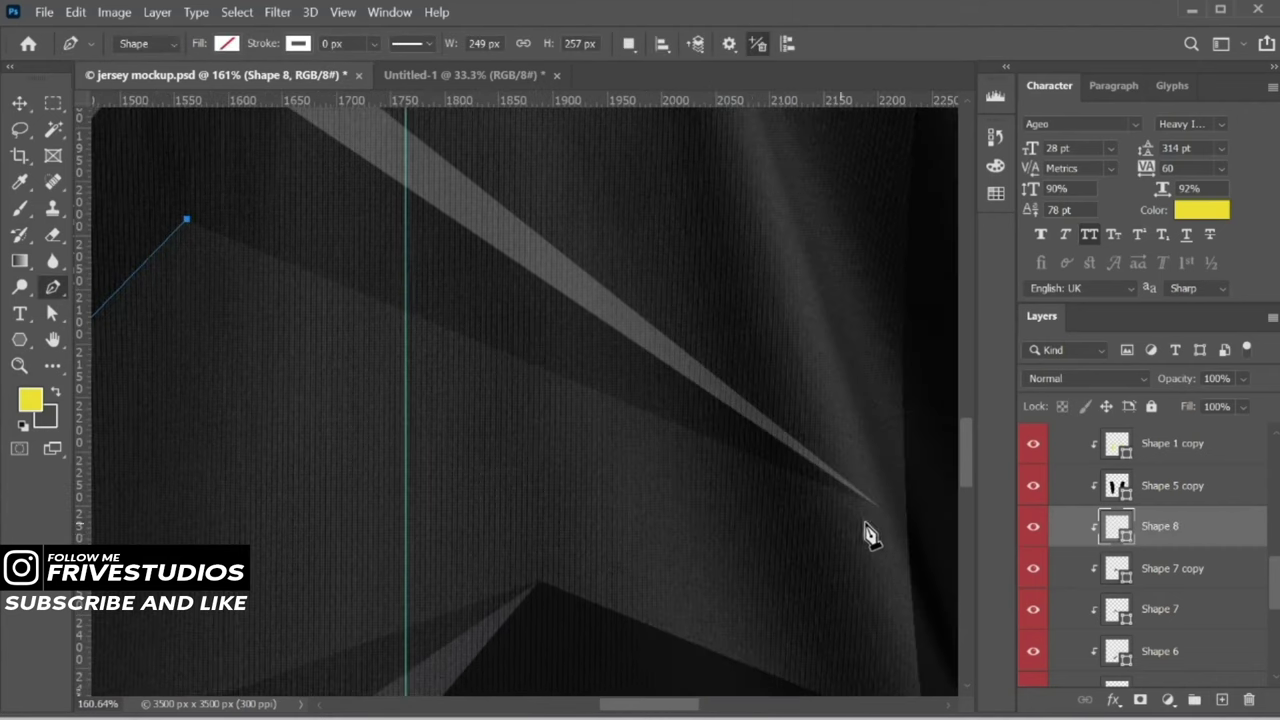
scroll(397, 430, down, 3)
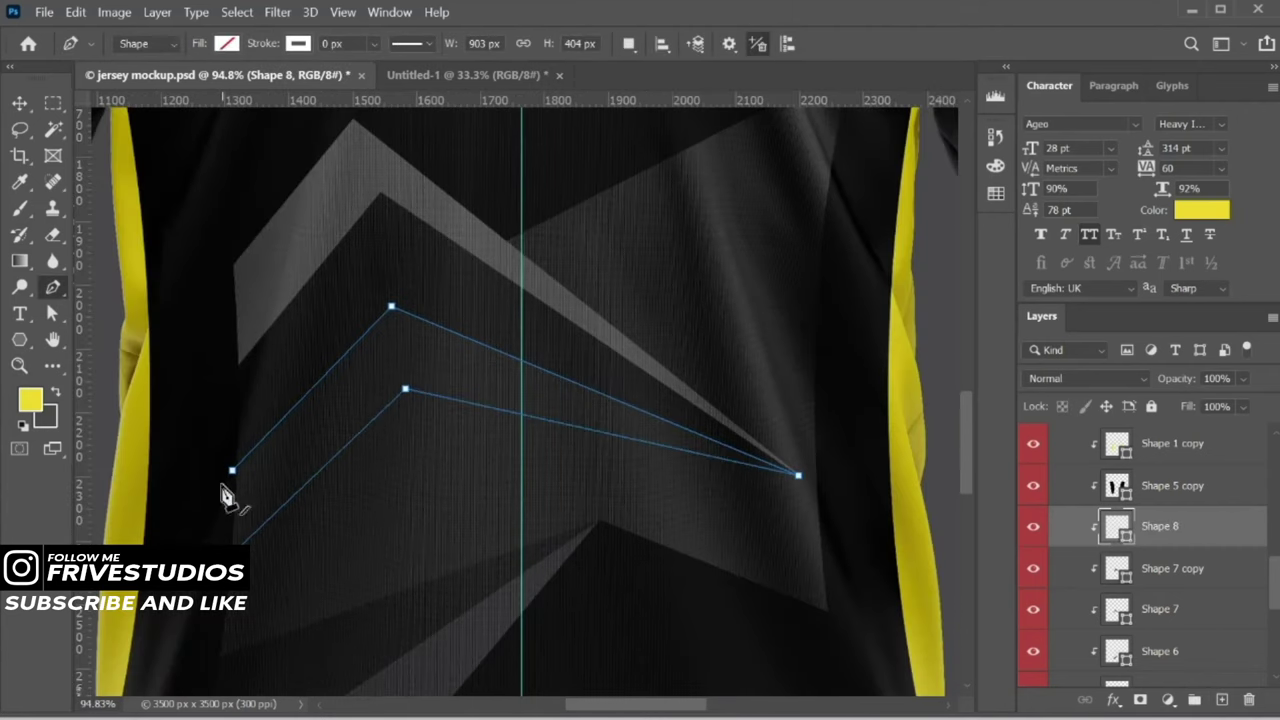
click(232, 470)
scroll(234, 486, down, 2)
scroll(343, 406, down, 2)
click(227, 43)
click(266, 134)
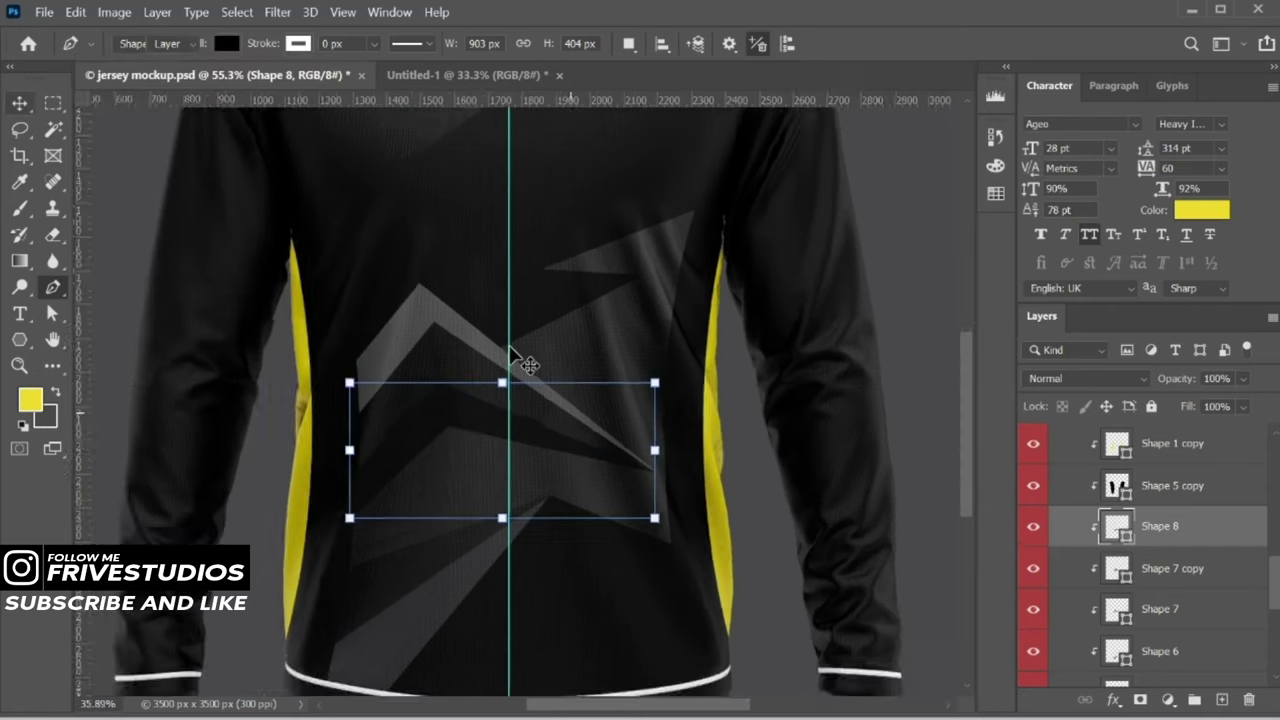
key(v)
scroll(776, 420, down, 2)
scroll(481, 393, up, 1)
Inspect Shape 8's path outline, stepping between it and the Shape 7 copy layer
key(a)
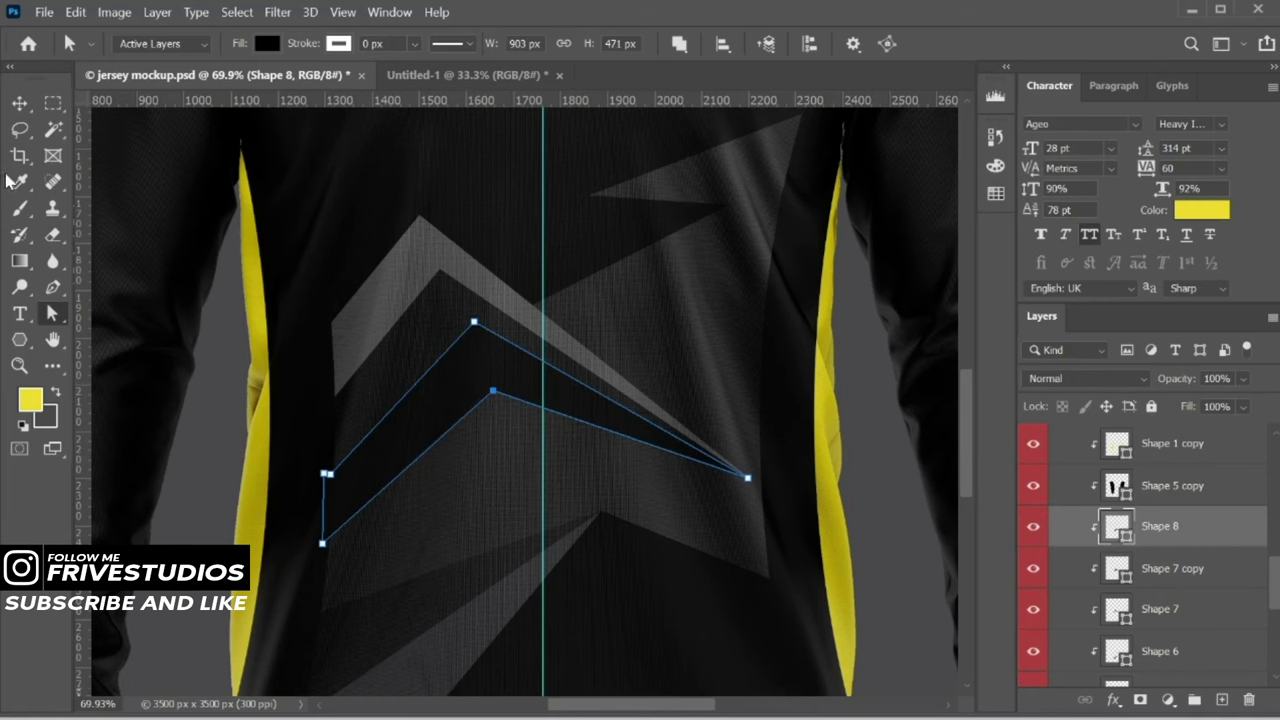
key(alt+bracketleft)
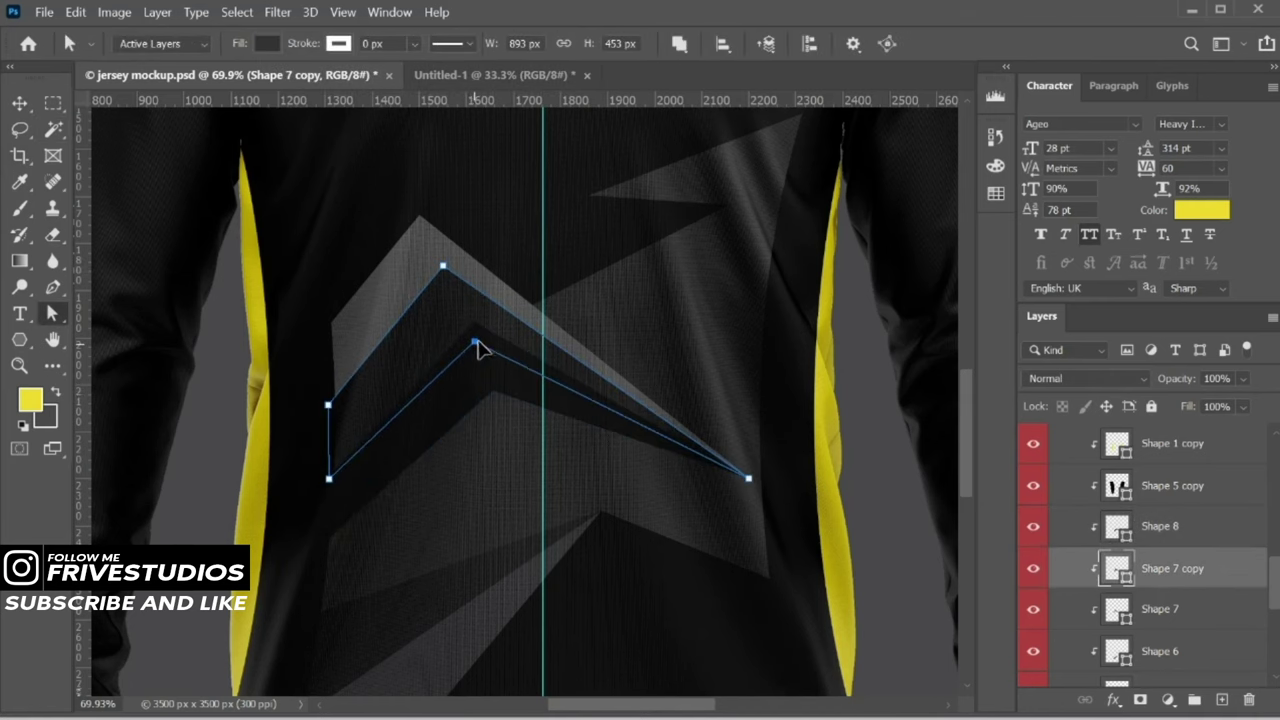
scroll(478, 348, down, 3)
scroll(478, 348, up, 4)
key(alt+bracketright)
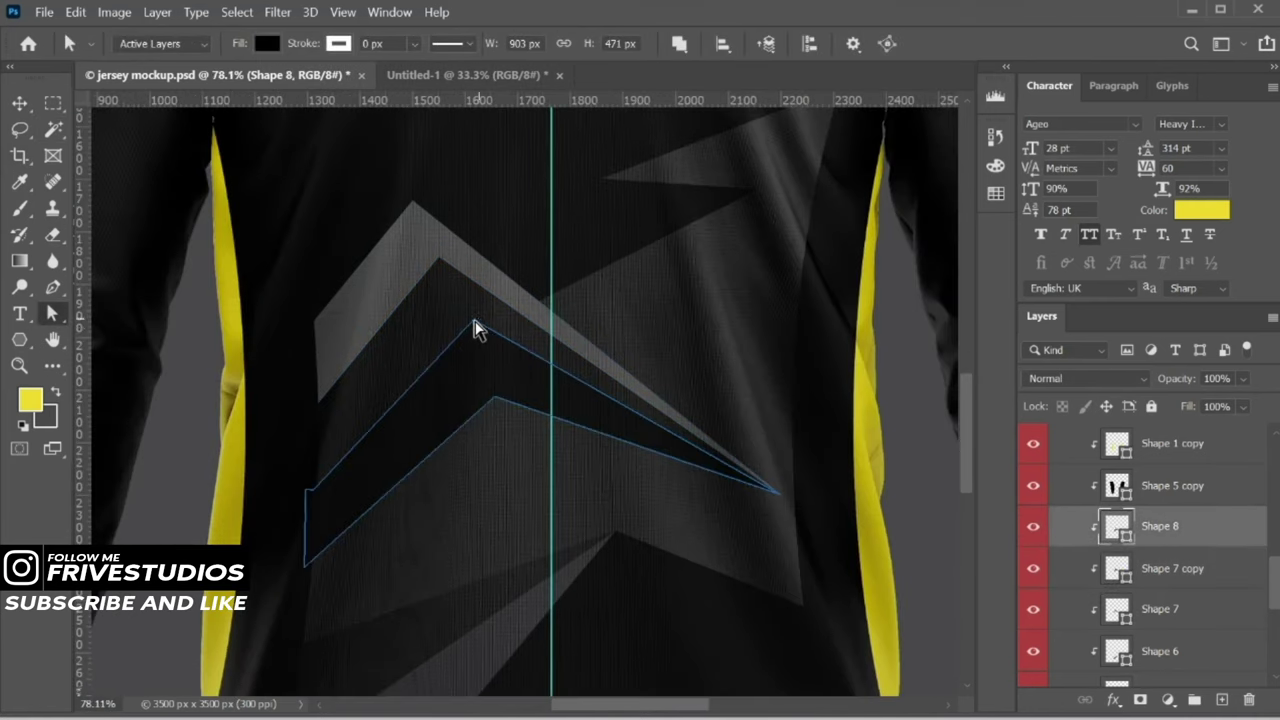
key(ctrl+0)
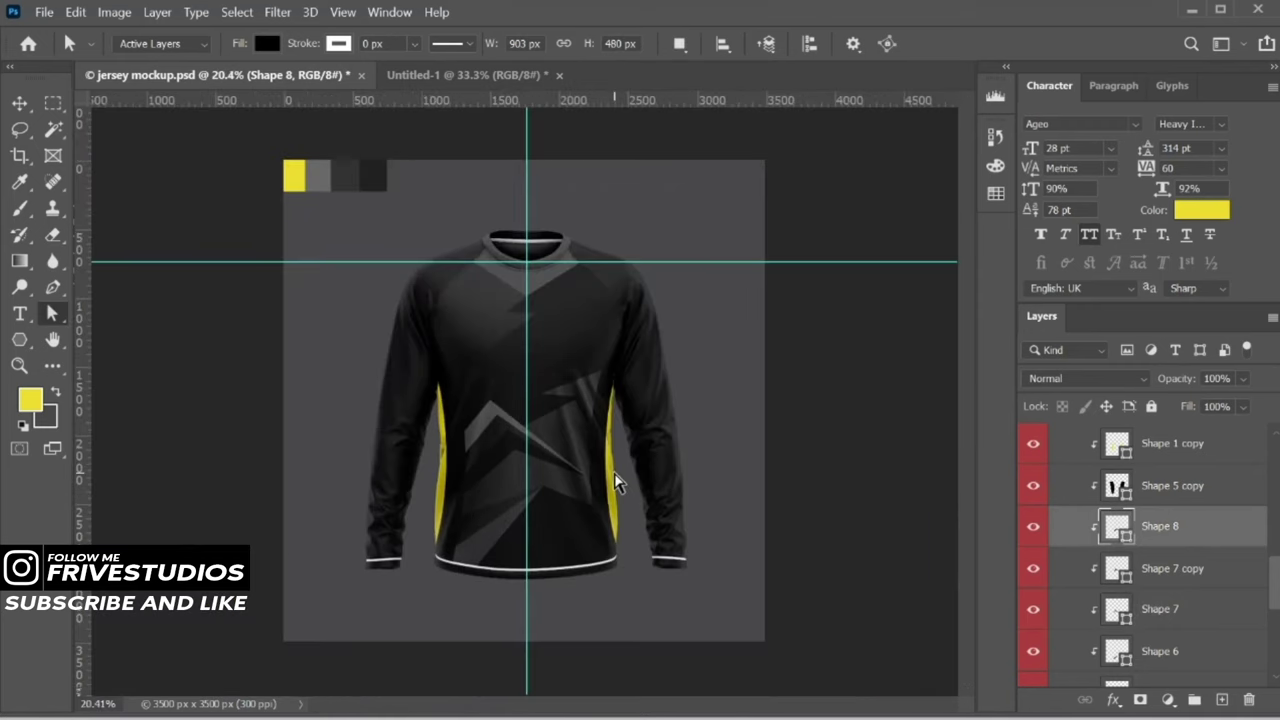
key(v)
Group Shape 8, Shape 7 copy and Shape 7 with Ctrl+G
click(1183, 608)
shift+click(1186, 526)
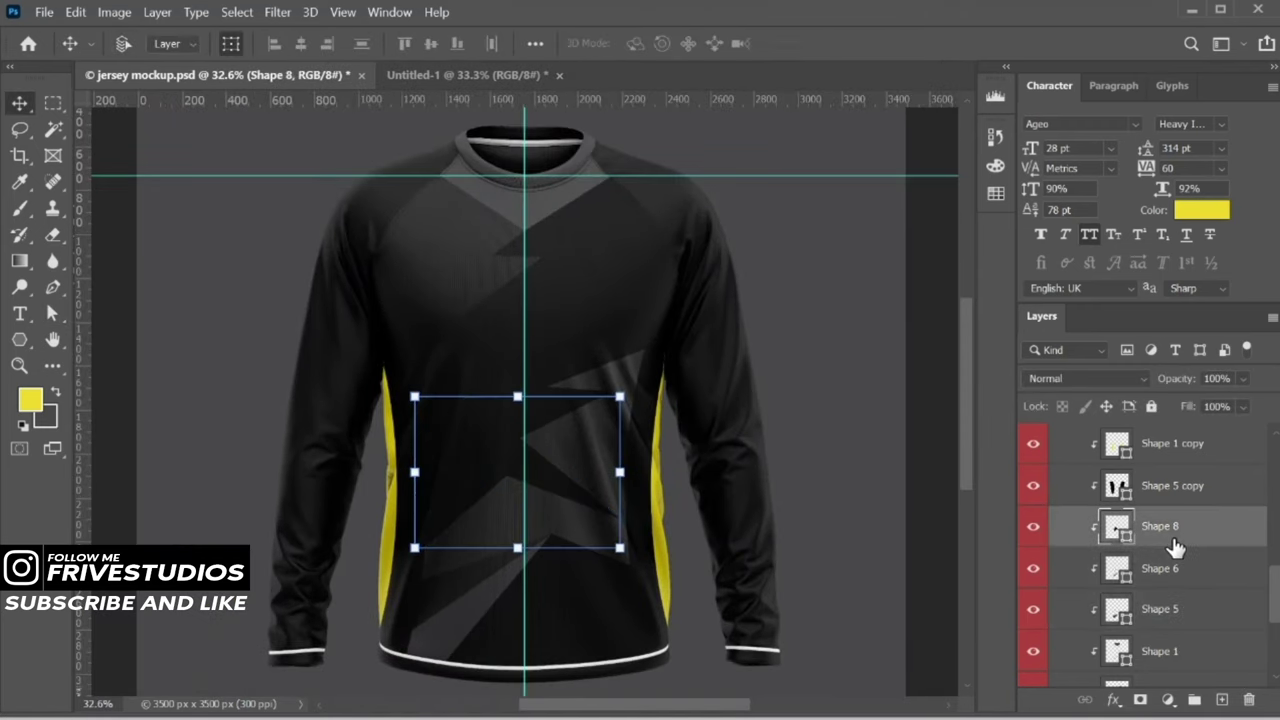
key(ctrl+g)
Undo the grouping and draw the upper lightning bolt above Shape 6 with a dark grey fill
key(ctrl+z)
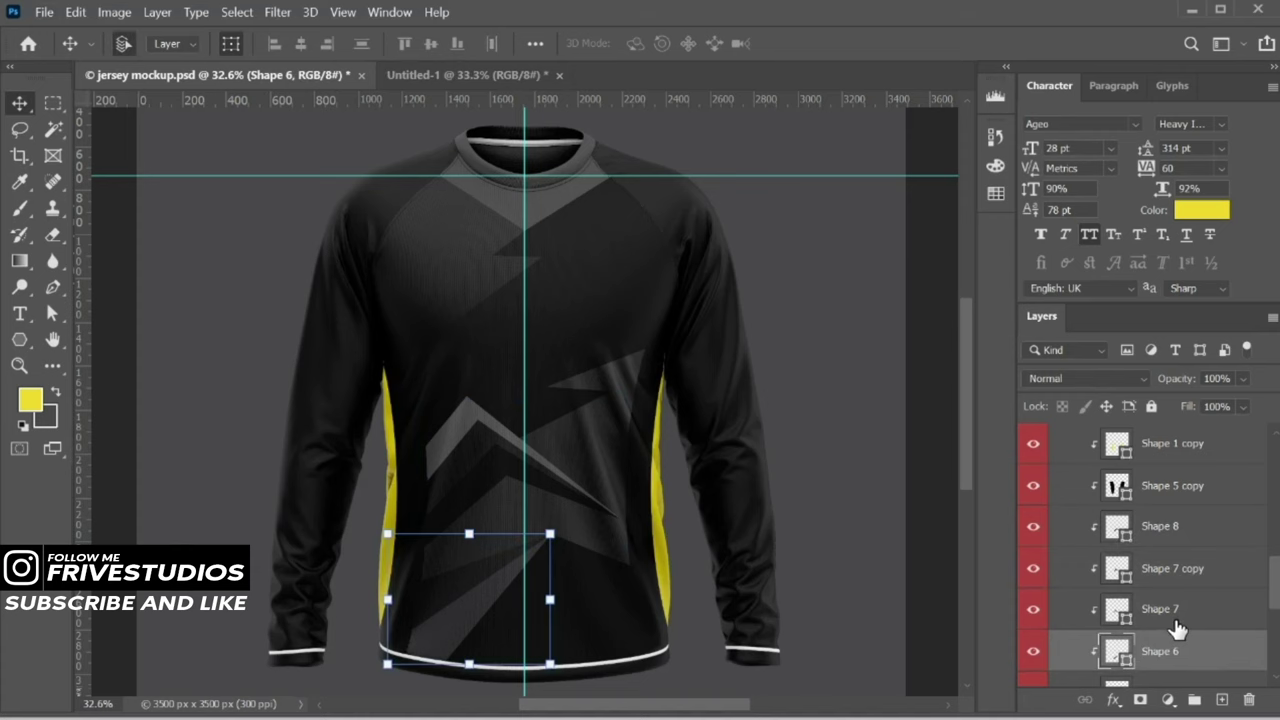
click(1166, 603)
click(1160, 569)
scroll(469, 469, up, 3)
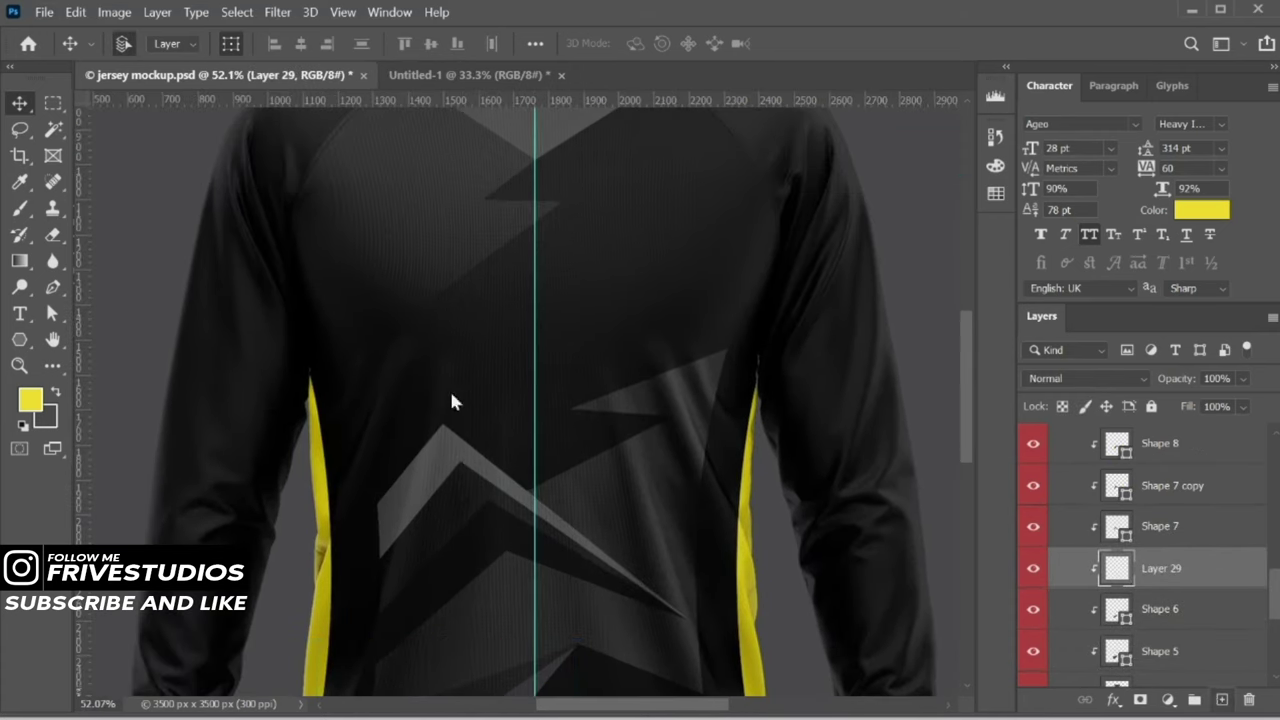
key(p)
drag(452, 402, 262, 497)
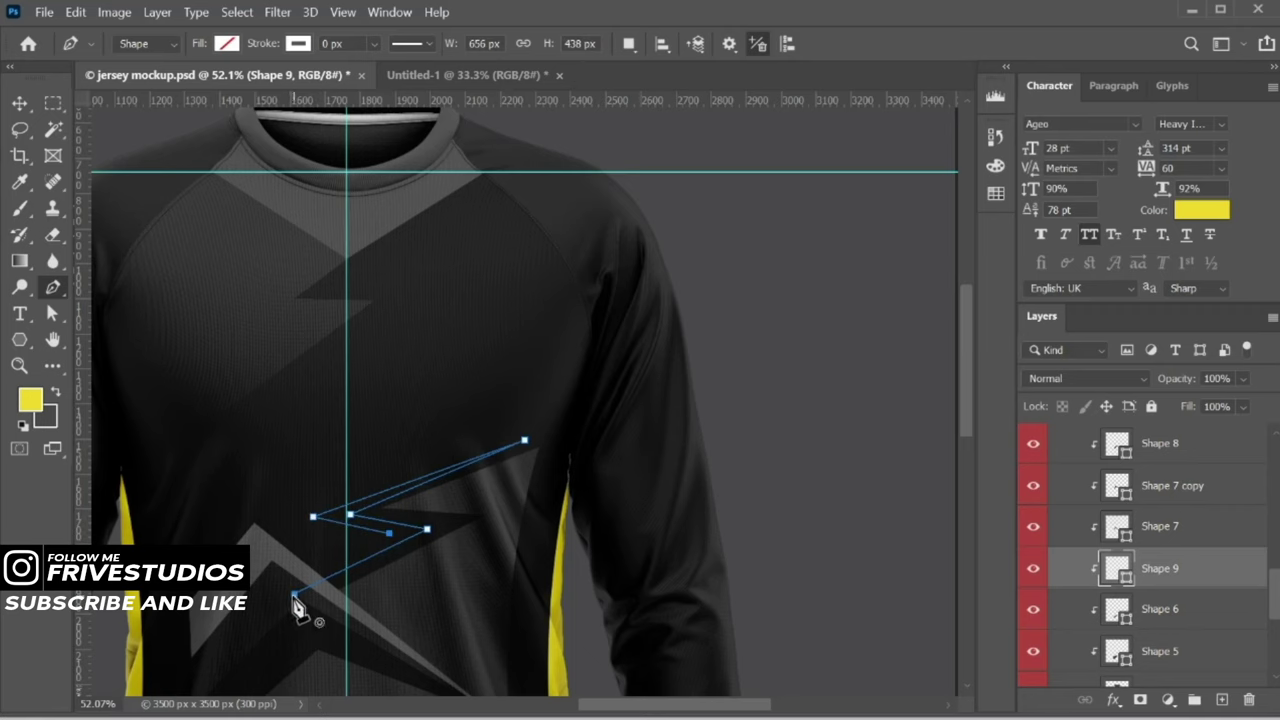
click(227, 43)
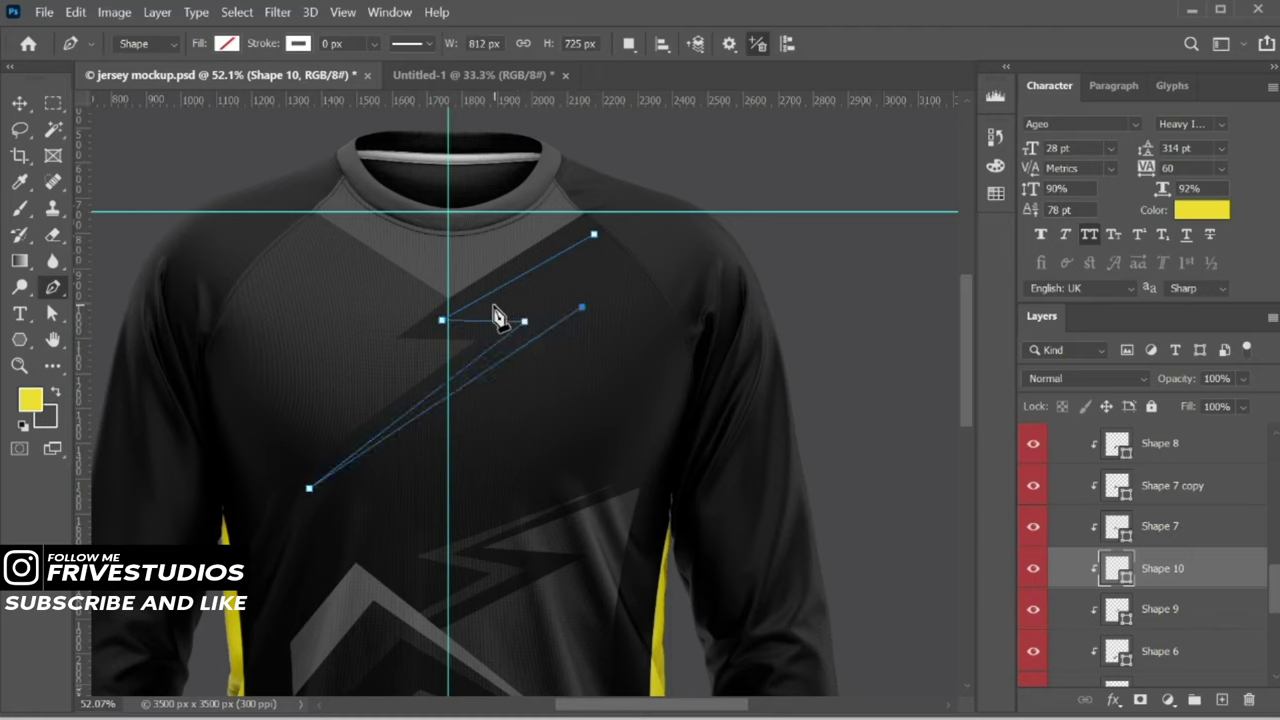
click(227, 43)
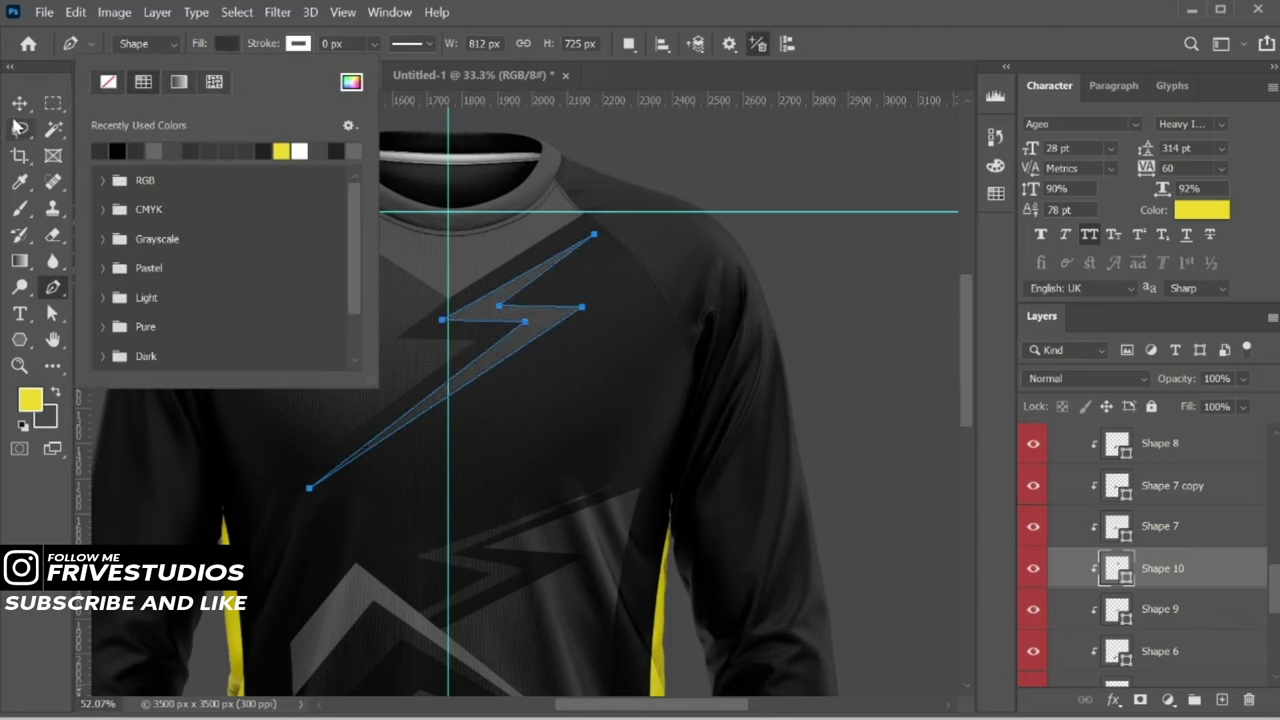
Adjust the lightning bolt's anchor points with Direct Selection, then deselect it
key(a)
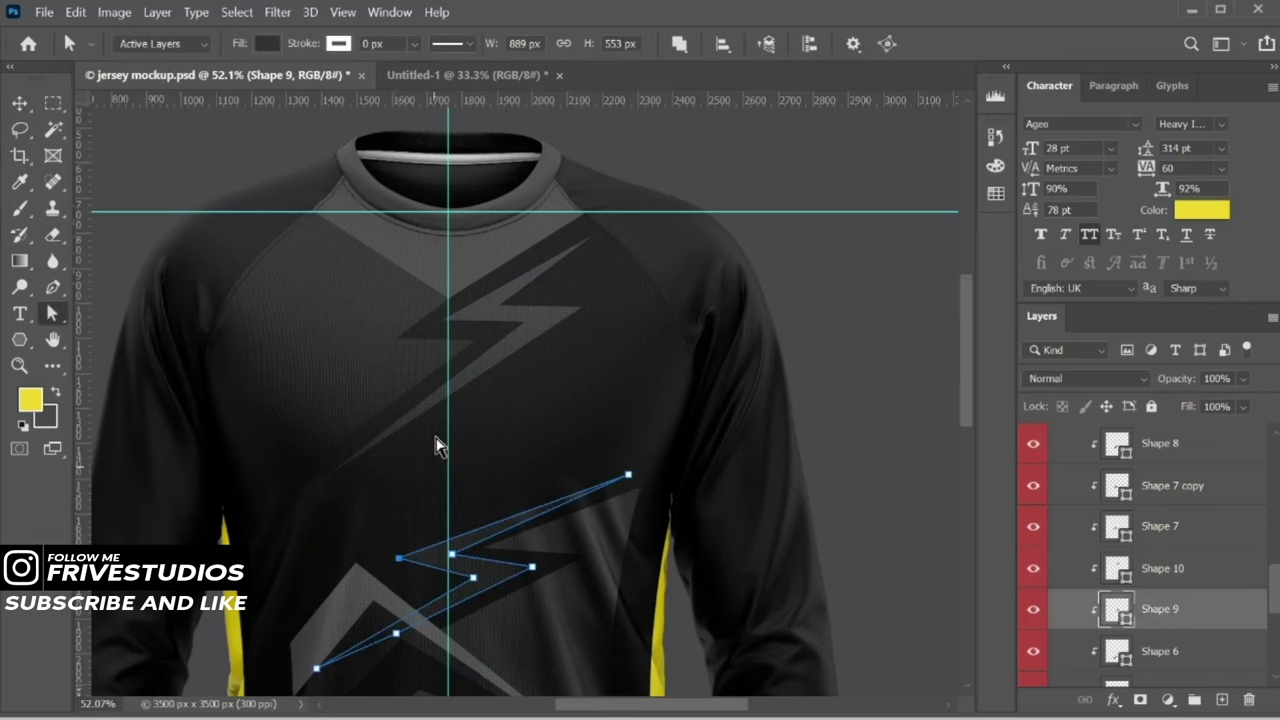
scroll(435, 445, down, 2)
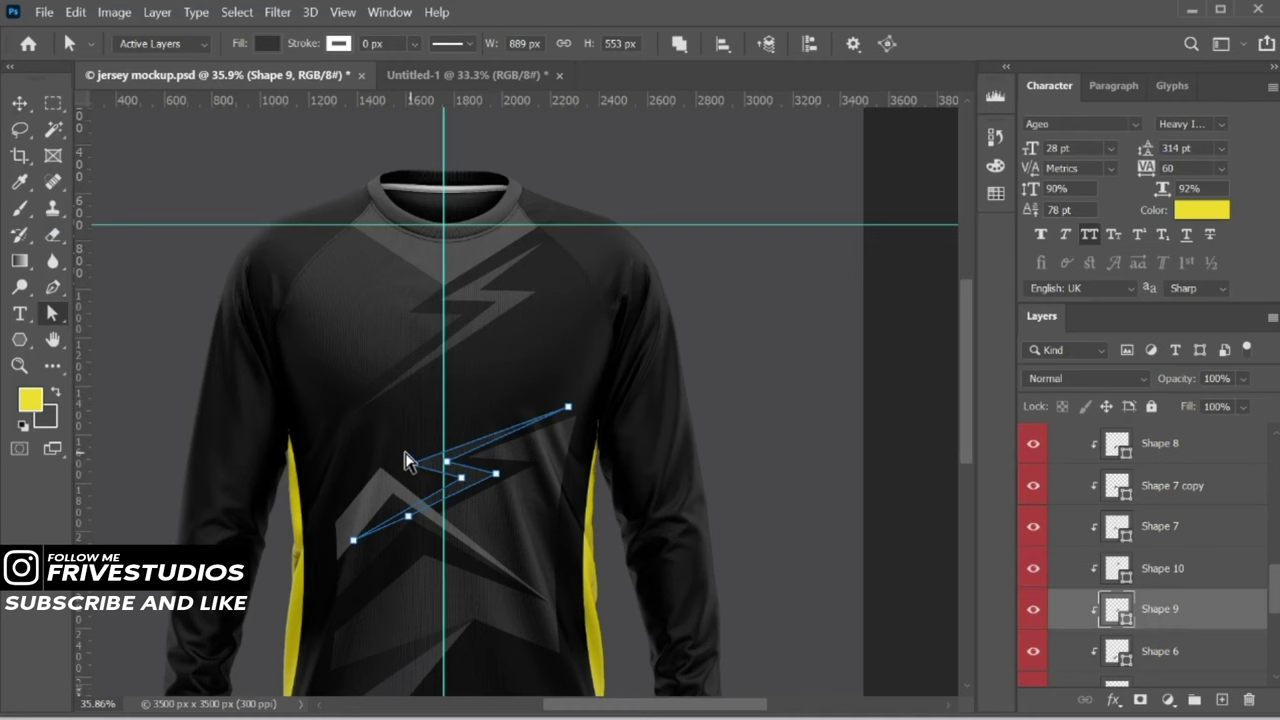
key(v)
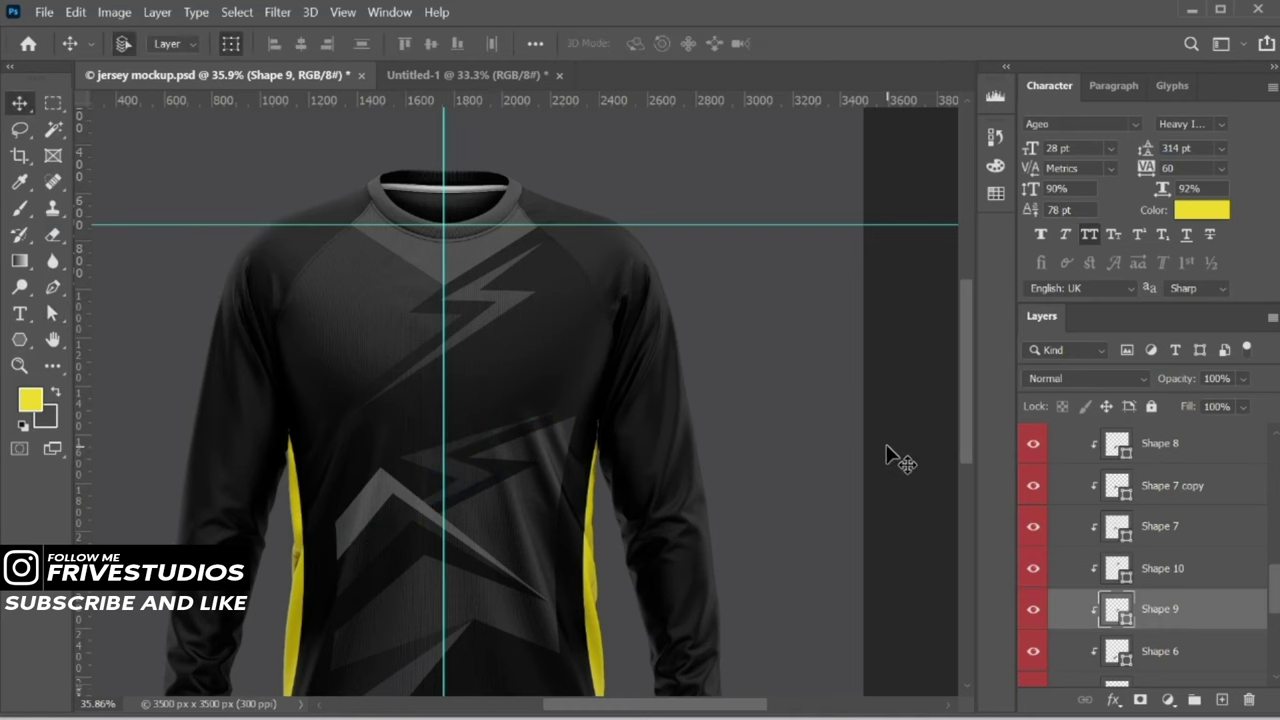
click(894, 457)
scroll(537, 434, down, 2)
scroll(565, 485, up, 5)
Refine the outline of the middle Shape 9 lightning bolt on the mid-torso
click(557, 482)
key(a)
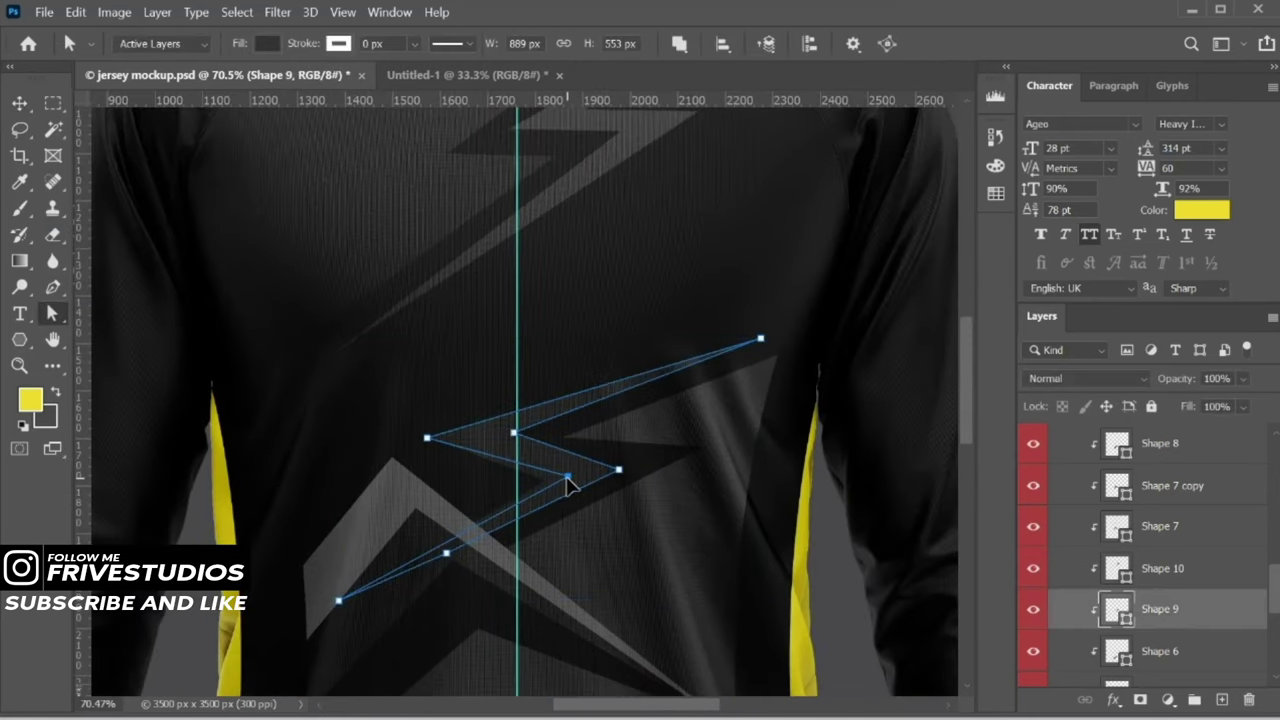
key(v)
scroll(914, 386, down, 5)
scroll(563, 543, up, 3)
scroll(540, 475, up, 3)
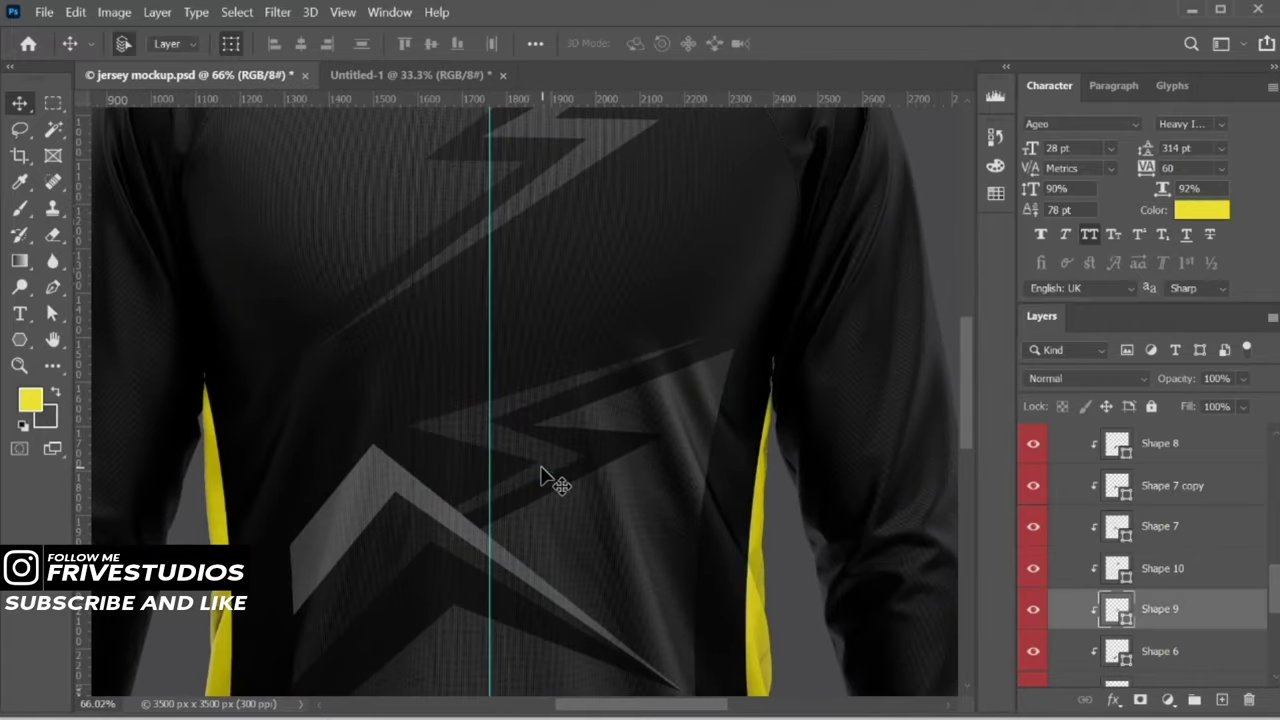
click(540, 475)
key(a)
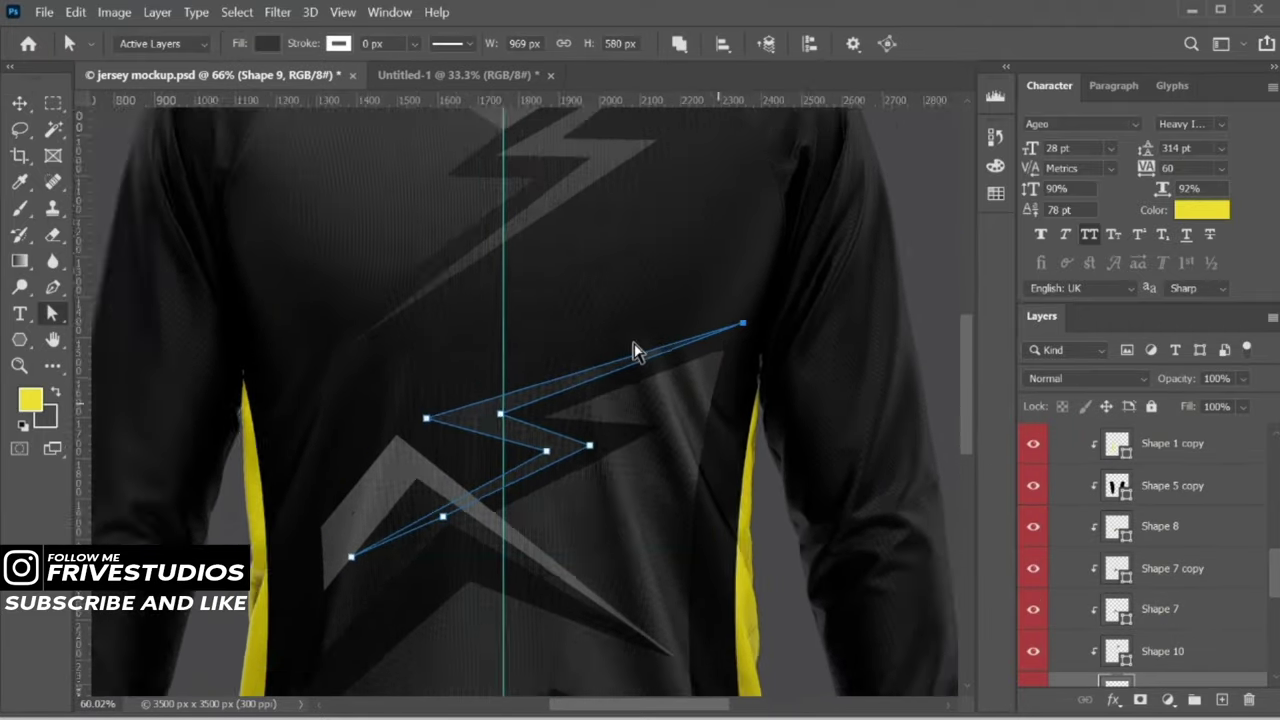
scroll(634, 344, down, 4)
key(v)
click(843, 355)
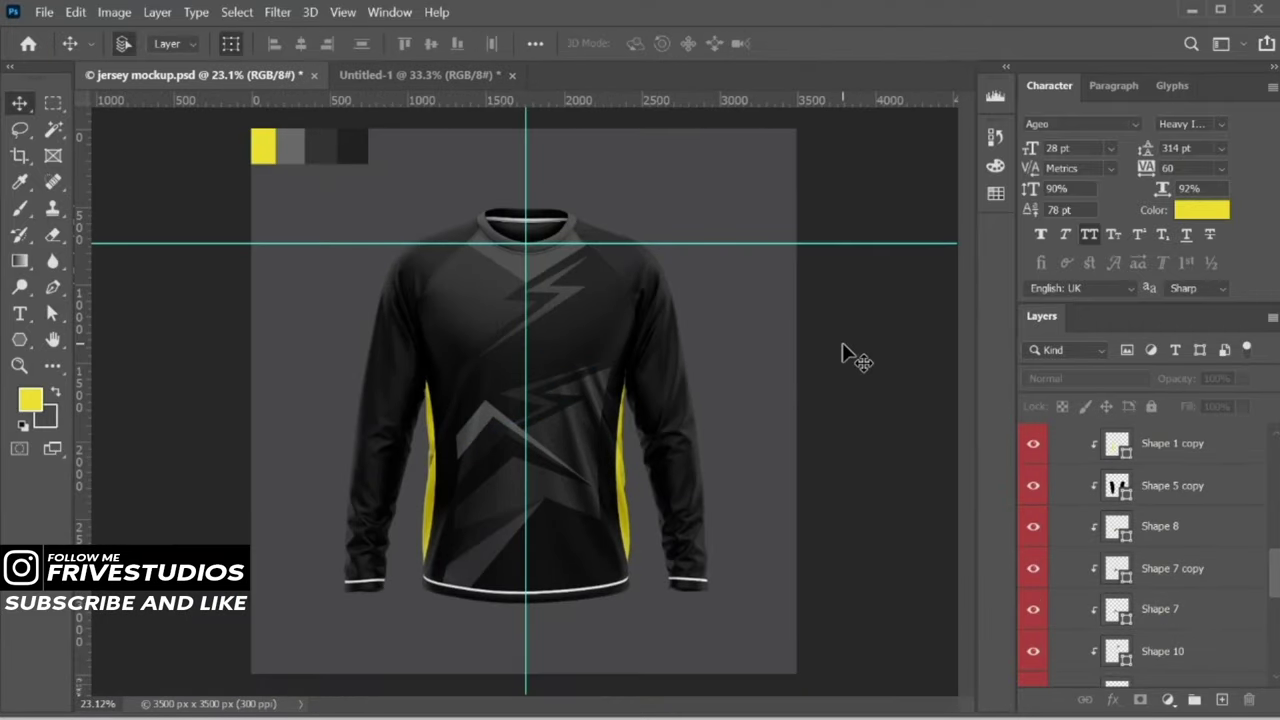
Add a new empty layer above the chosen layer
scroll(505, 388, up, 4)
click(480, 391)
key(ctrl+shift+alt+n)
Draw a small dark four-point Shape 11 on the left torso beside the yellow side panel
key(p)
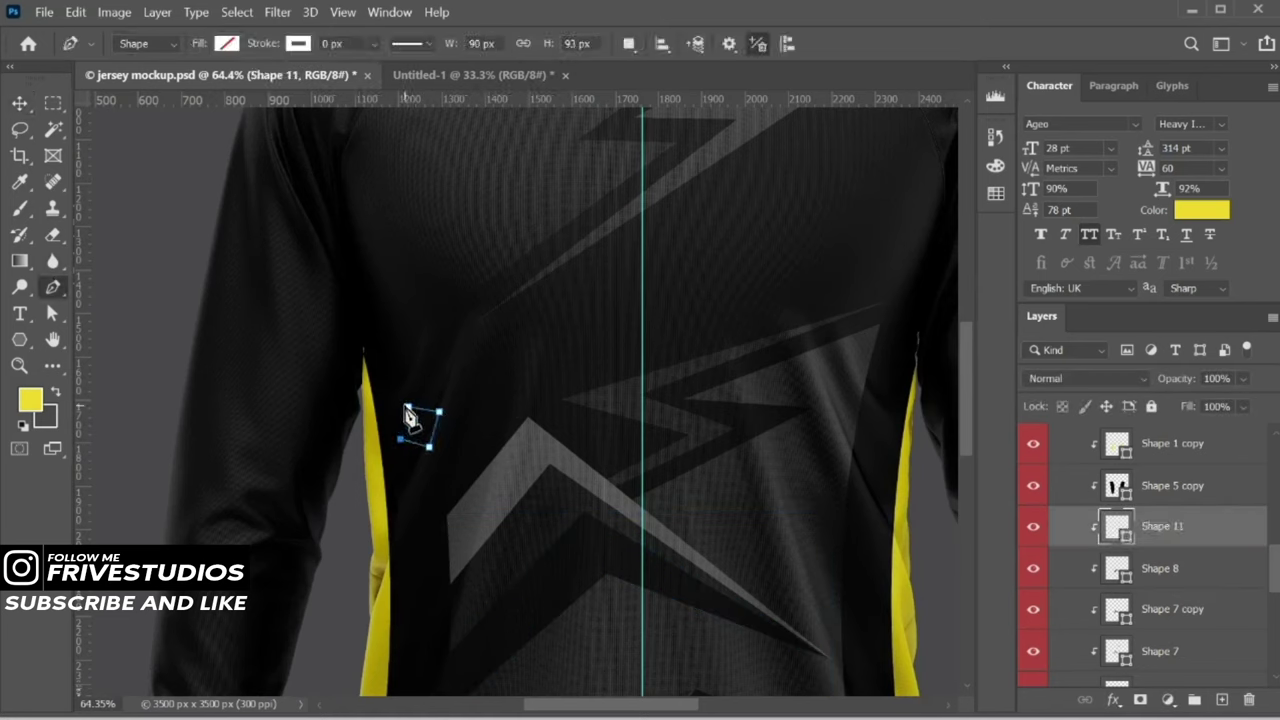
click(397, 443)
click(227, 43)
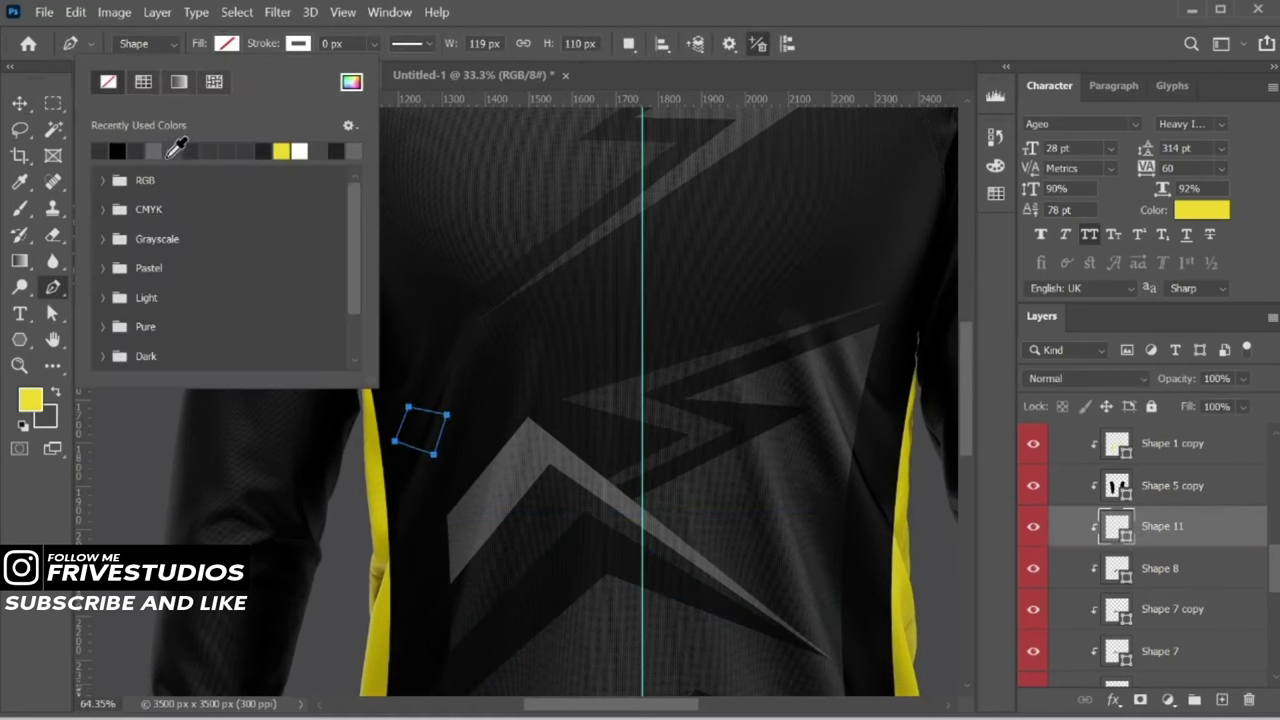
key(Escape)
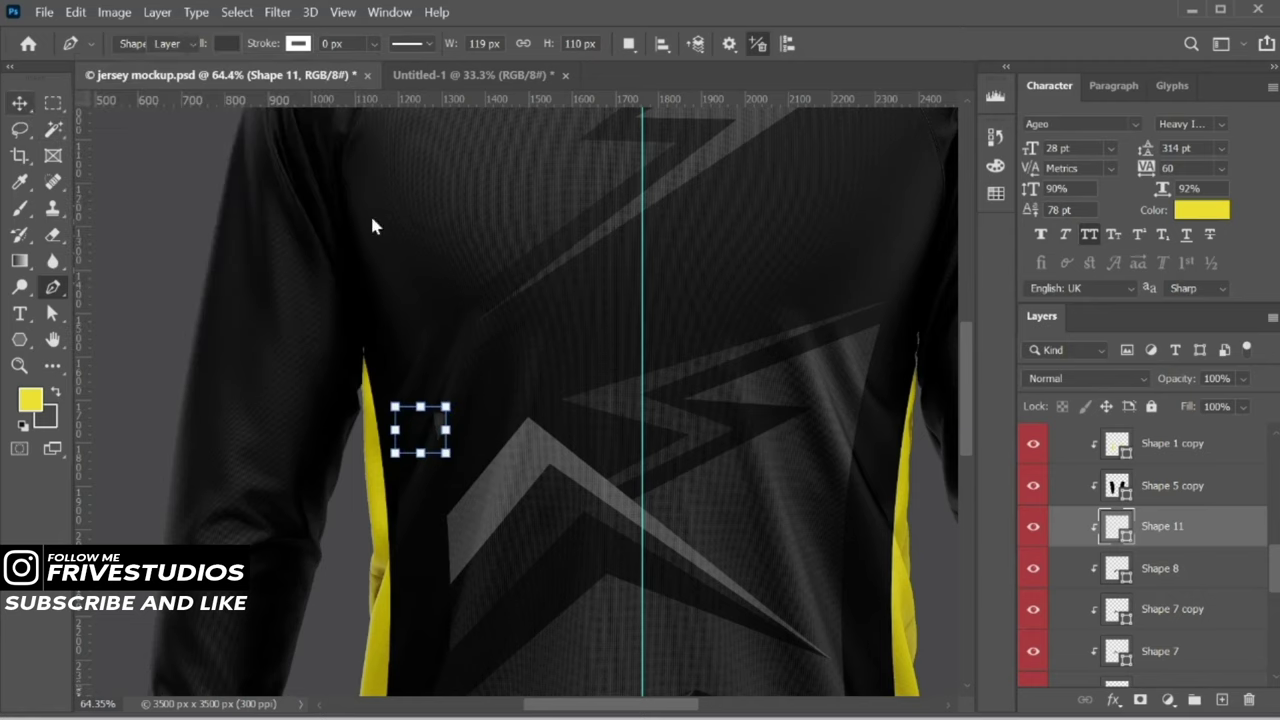
key(v)
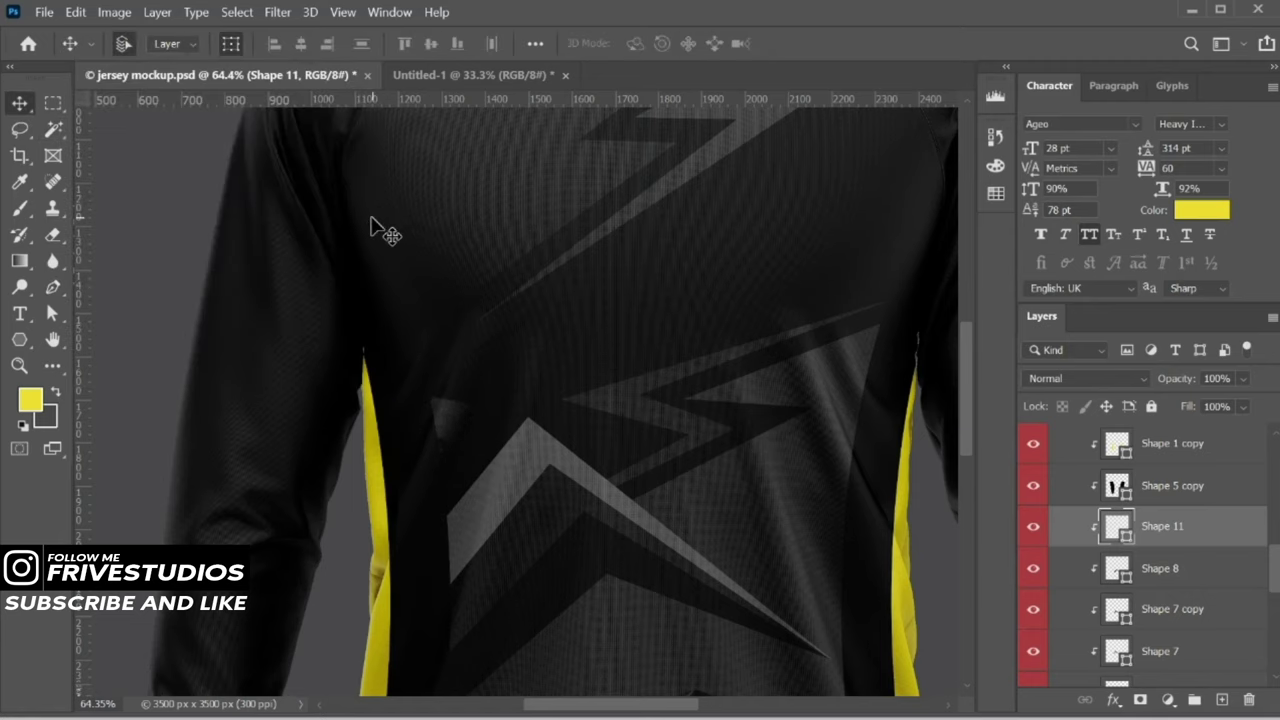
scroll(385, 232, down, 5)
scroll(680, 371, up, 1)
Add ILLUMIN8 text on the jersey chest and colour it white
click(543, 443)
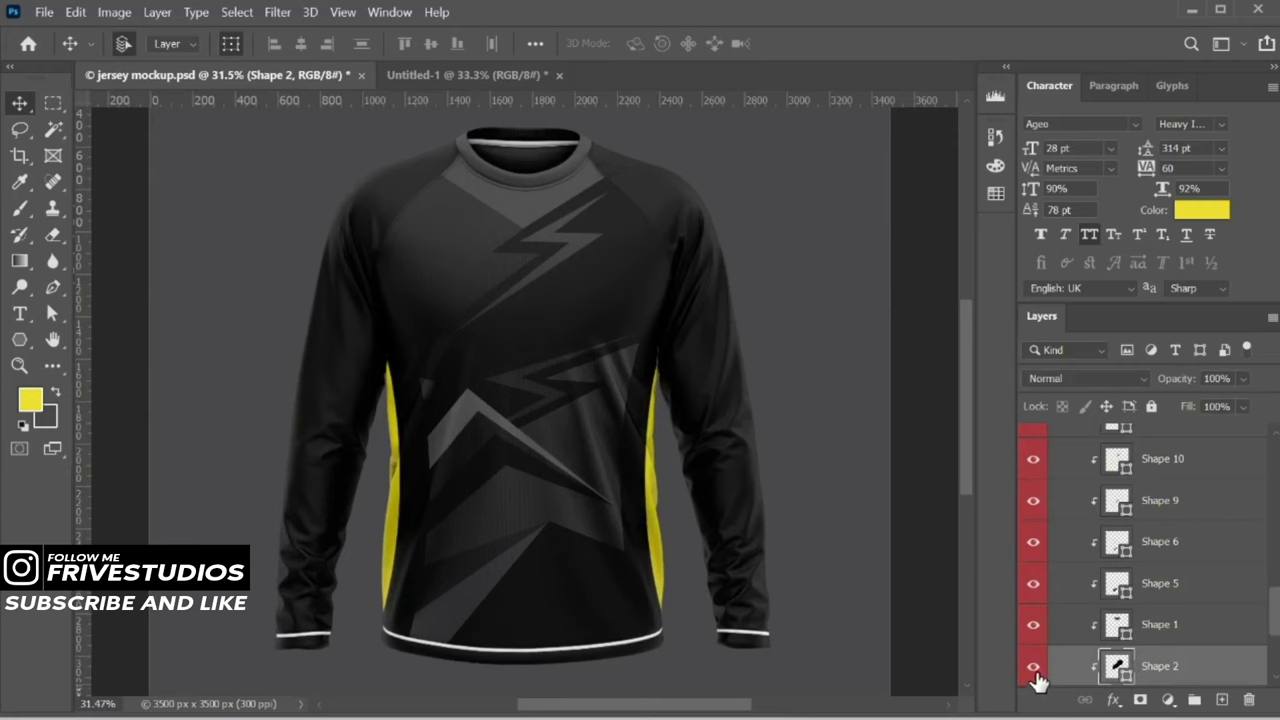
click(20, 313)
click(573, 345)
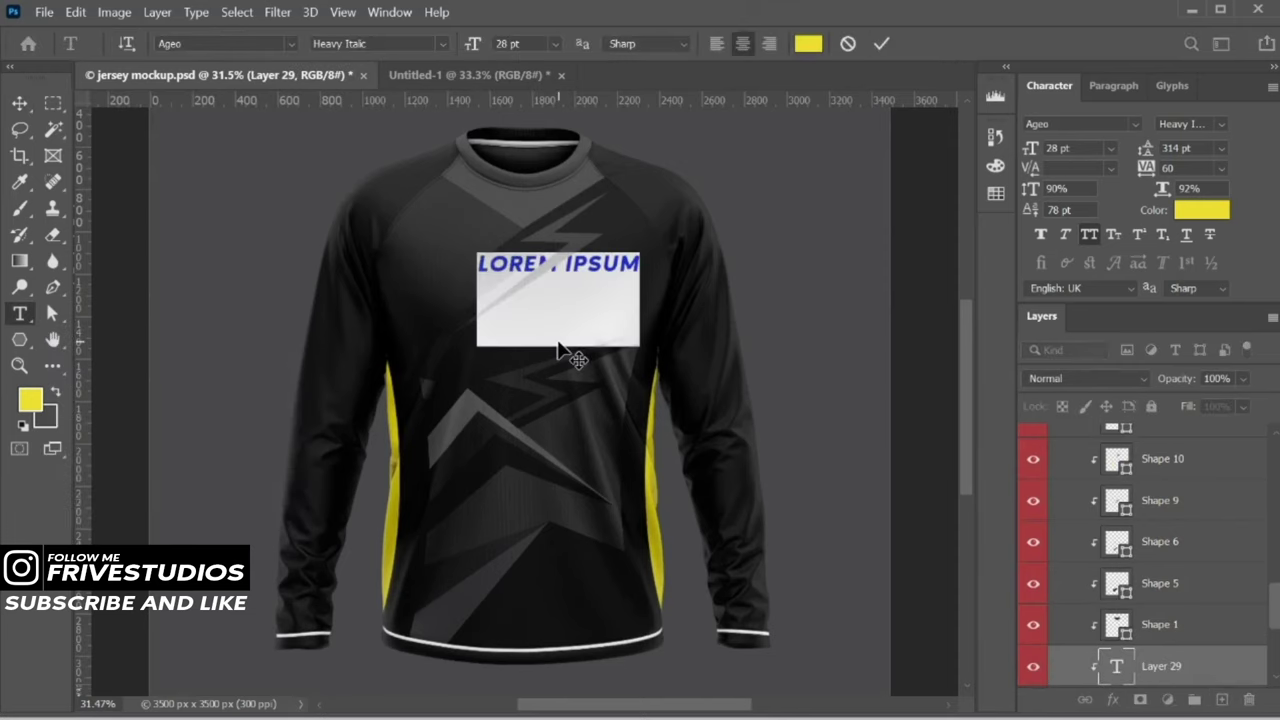
text(ILLUMIN8)
drag(596, 276, 605, 325)
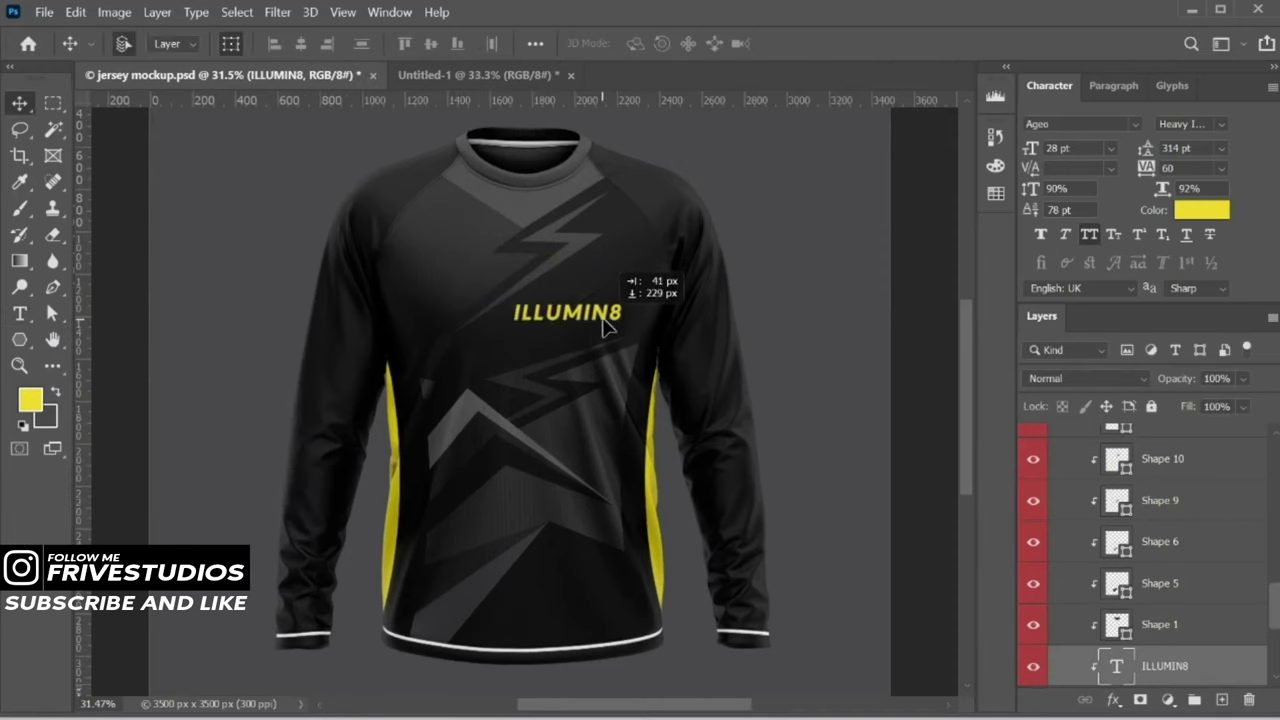
click(1202, 210)
click(697, 166)
click(1151, 154)
Rotate ILLUMIN8 diagonally, enlarge it to 95 pt, and fine-tune its tilt
key(ctrl+t)
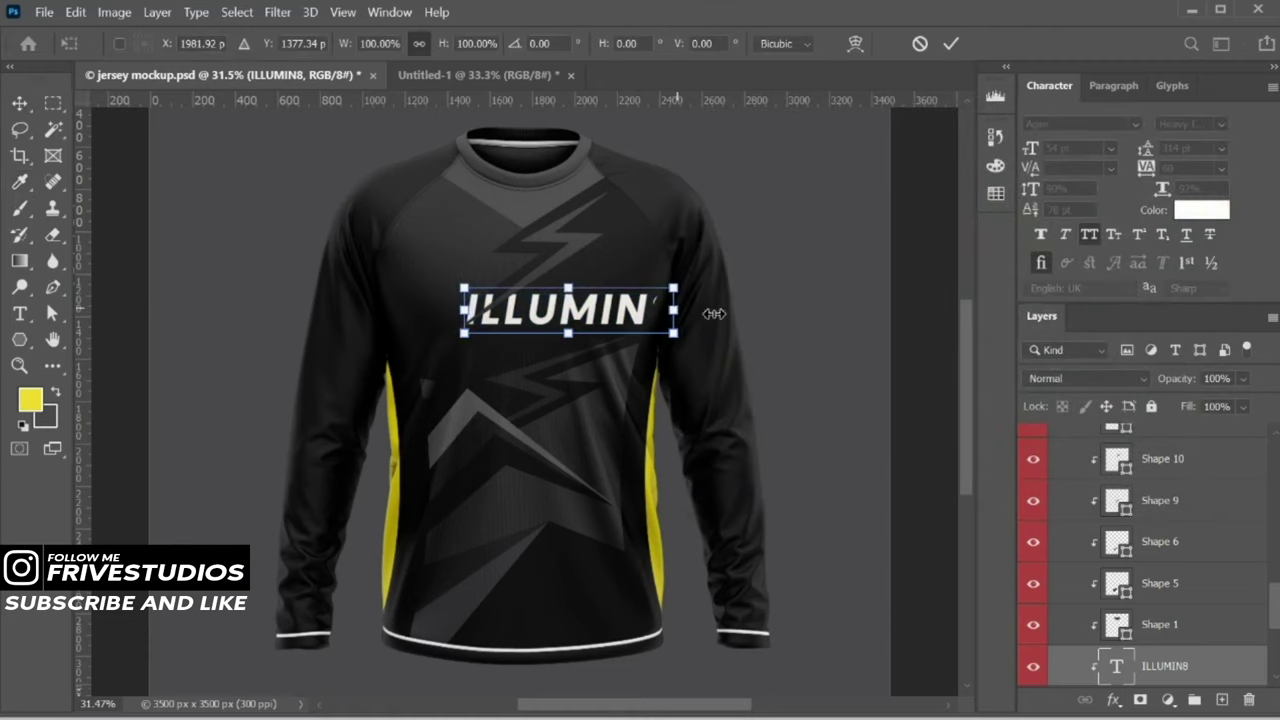
mouse_move(714, 309)
mouse_down()
mouse_move(708, 270)
mouse_move(715, 280)
mouse_up()
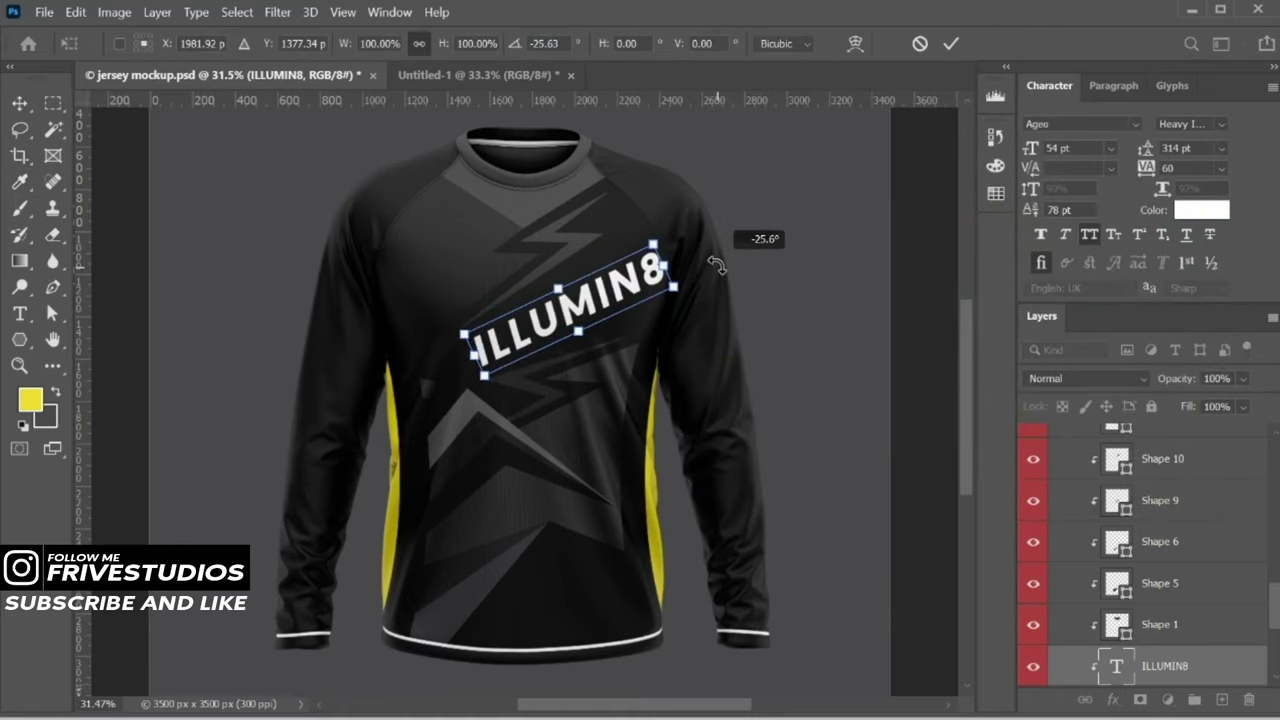
key(Return)
drag(1030, 148, 1067, 150)
drag(596, 284, 612, 300)
key(ctrl+t)
mouse_move(814, 314)
mouse_down()
mouse_move(814, 286)
mouse_move(741, 322)
mouse_up()
key(Return)
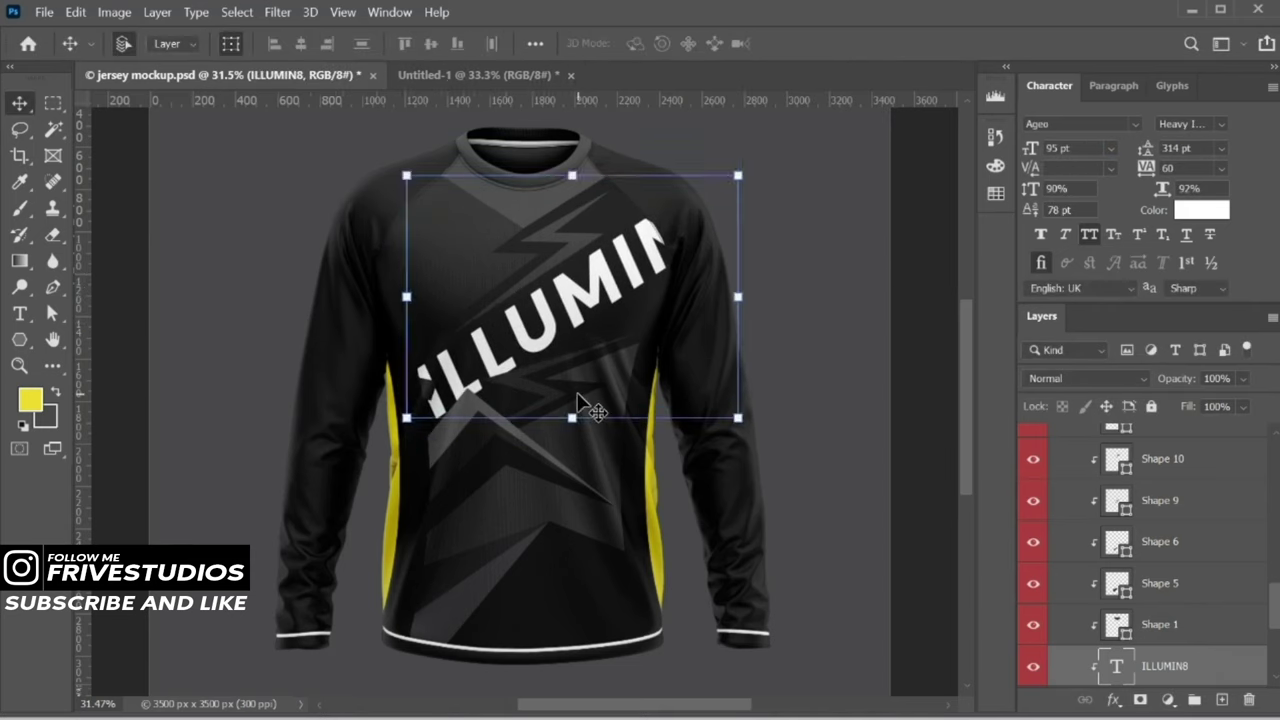
scroll(586, 403, up, 3)
Hide ILLUMIN8 and inspect Shape 2's path anchor points
key(a)
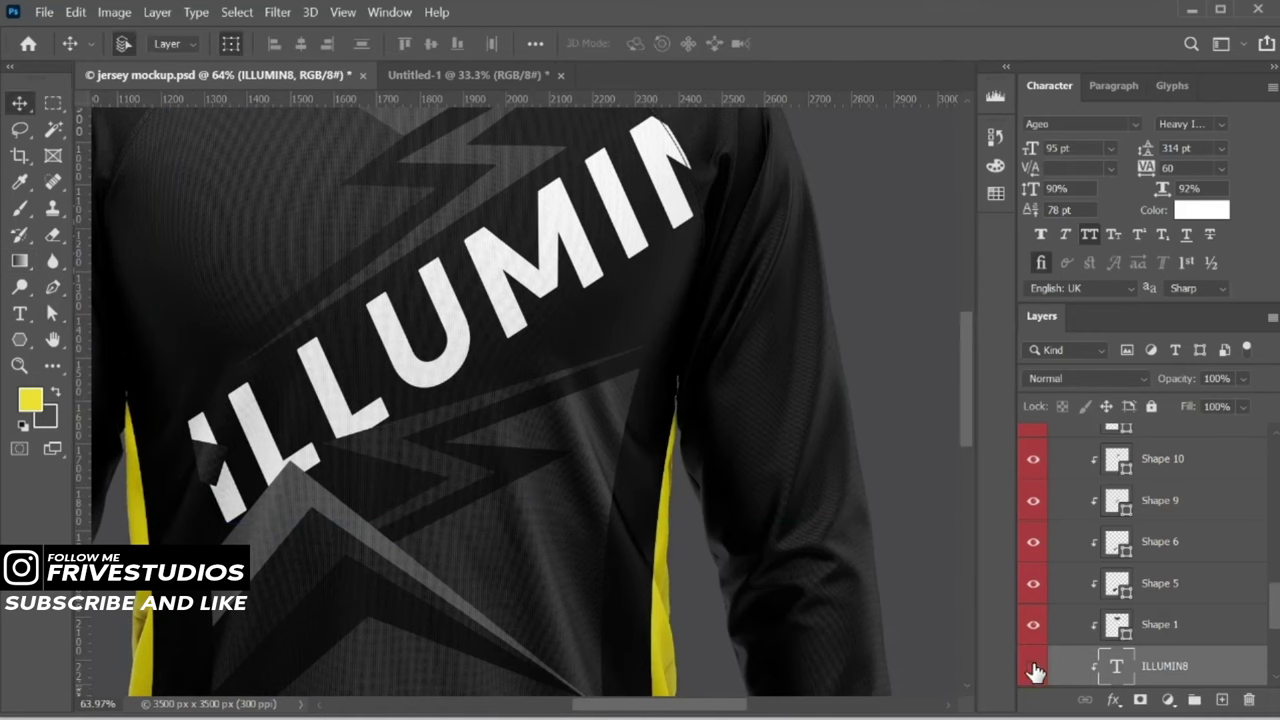
click(1033, 666)
click(217, 391)
scroll(493, 449, down, 2)
click(1033, 666)
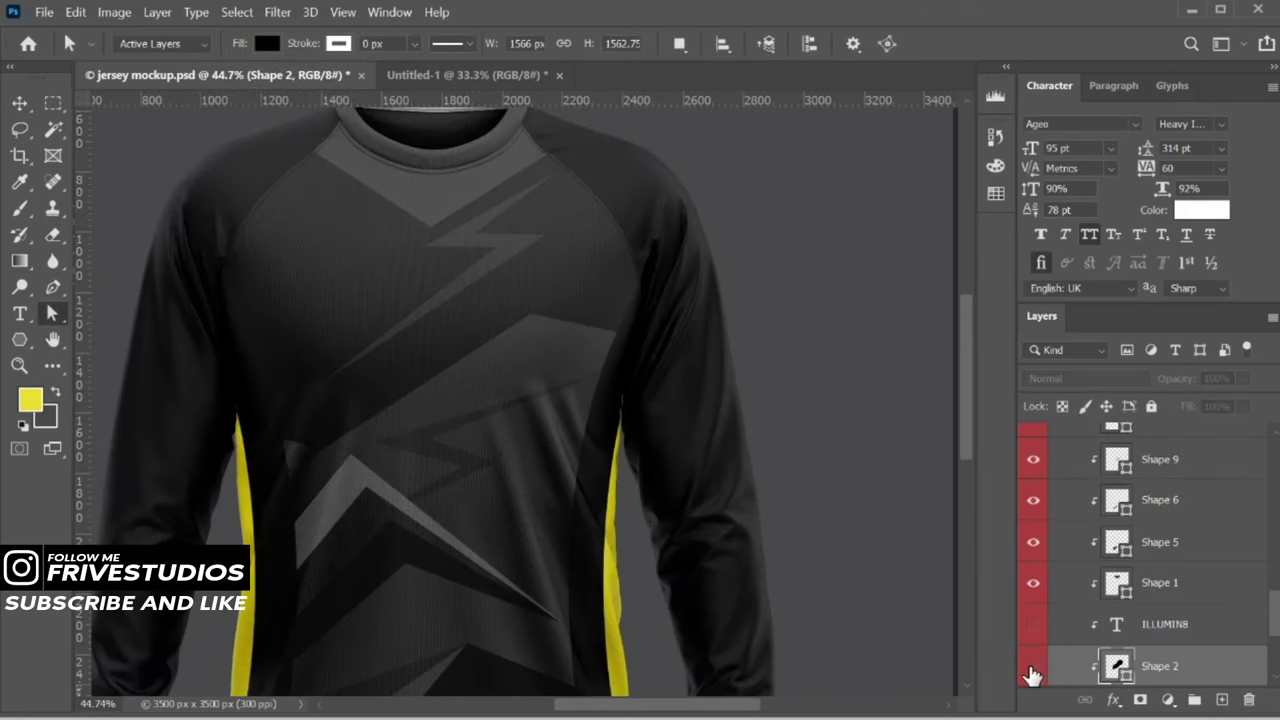
click(1033, 666)
scroll(1150, 600, down, 2)
right_click(52, 314)
scroll(545, 430, down, 3)
scroll(500, 450, up, 4)
click(463, 466)
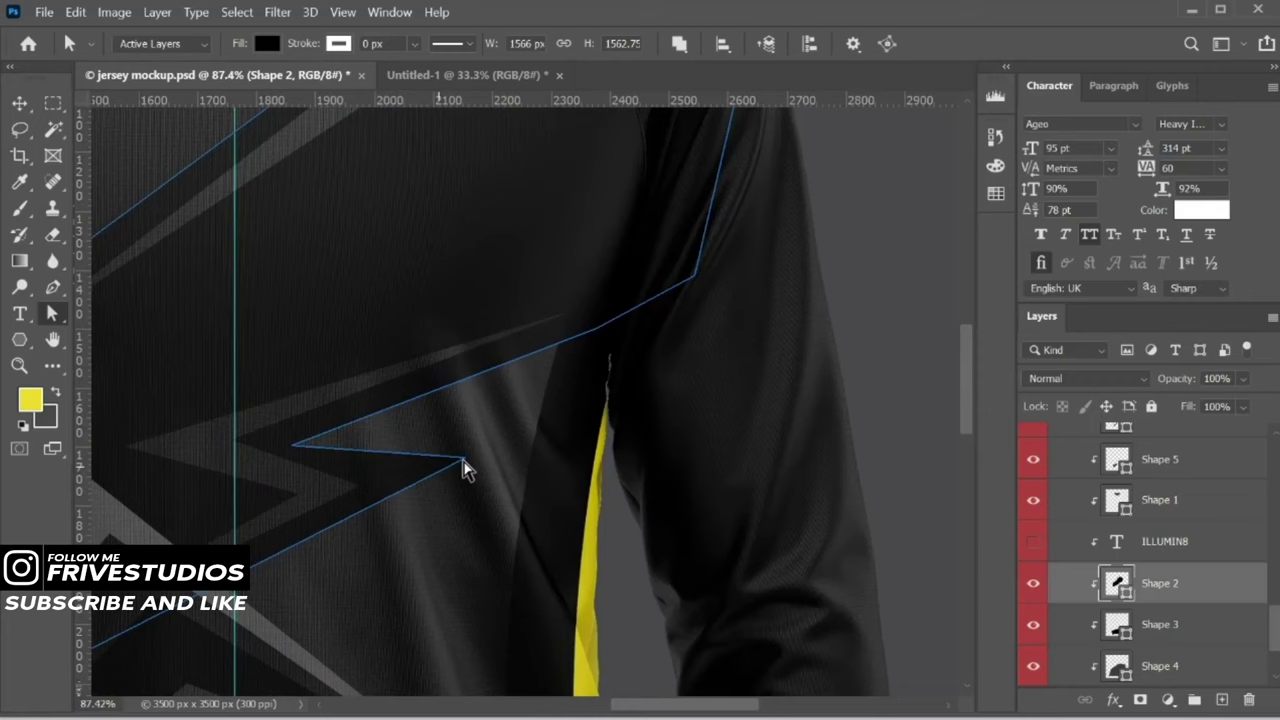
Rotate the Shape 9 lightning bolt to -6.45° and show ILLUMIN8 again
scroll(597, 338, down, 1)
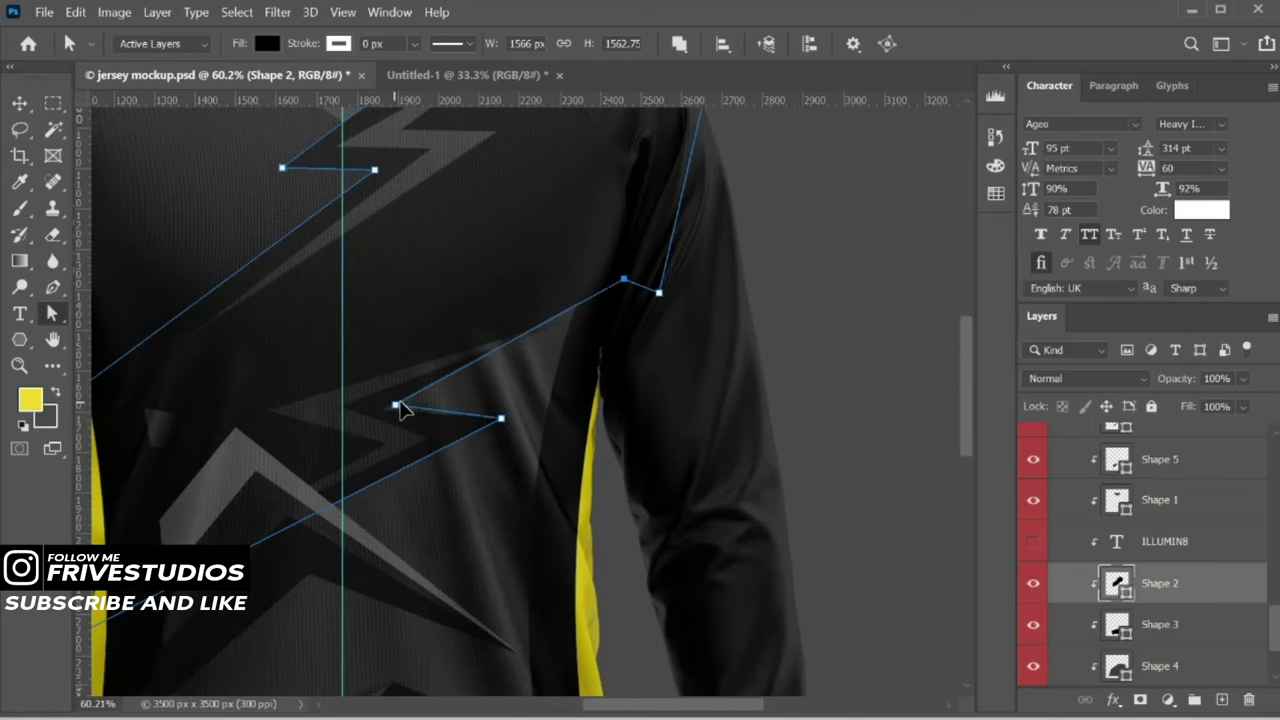
scroll(351, 440, down, 2)
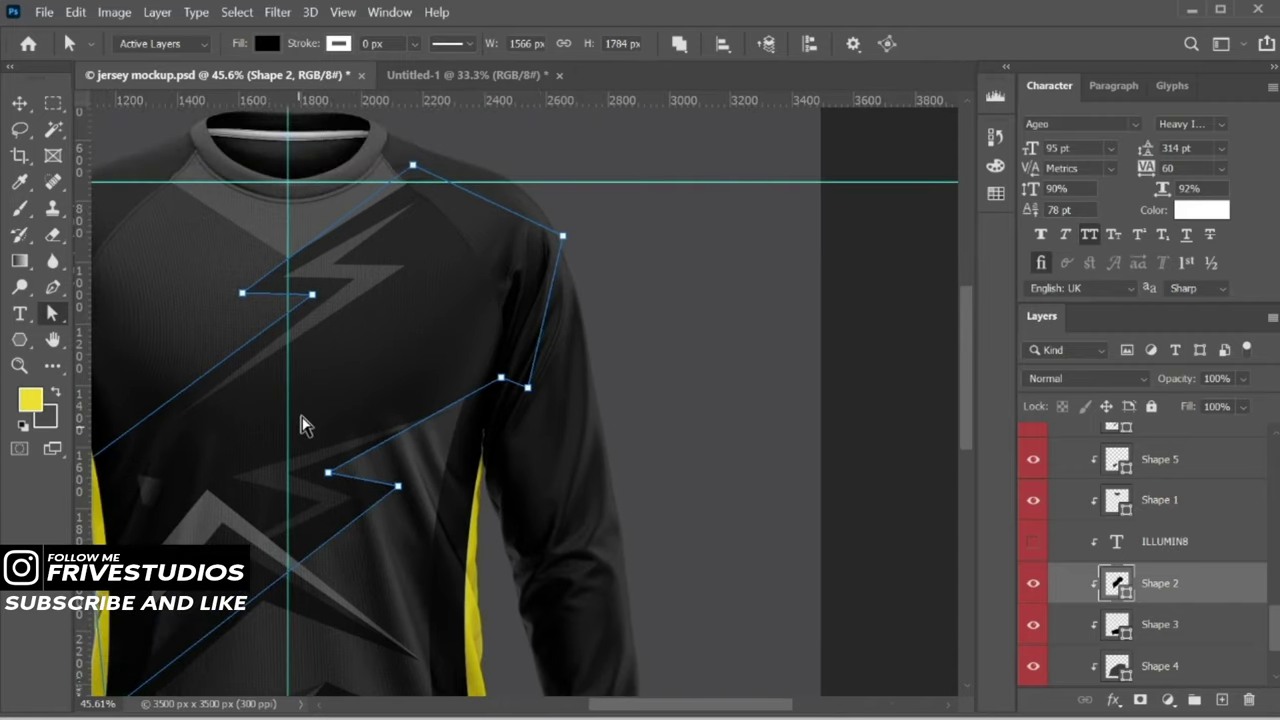
drag(483, 495, 508, 474)
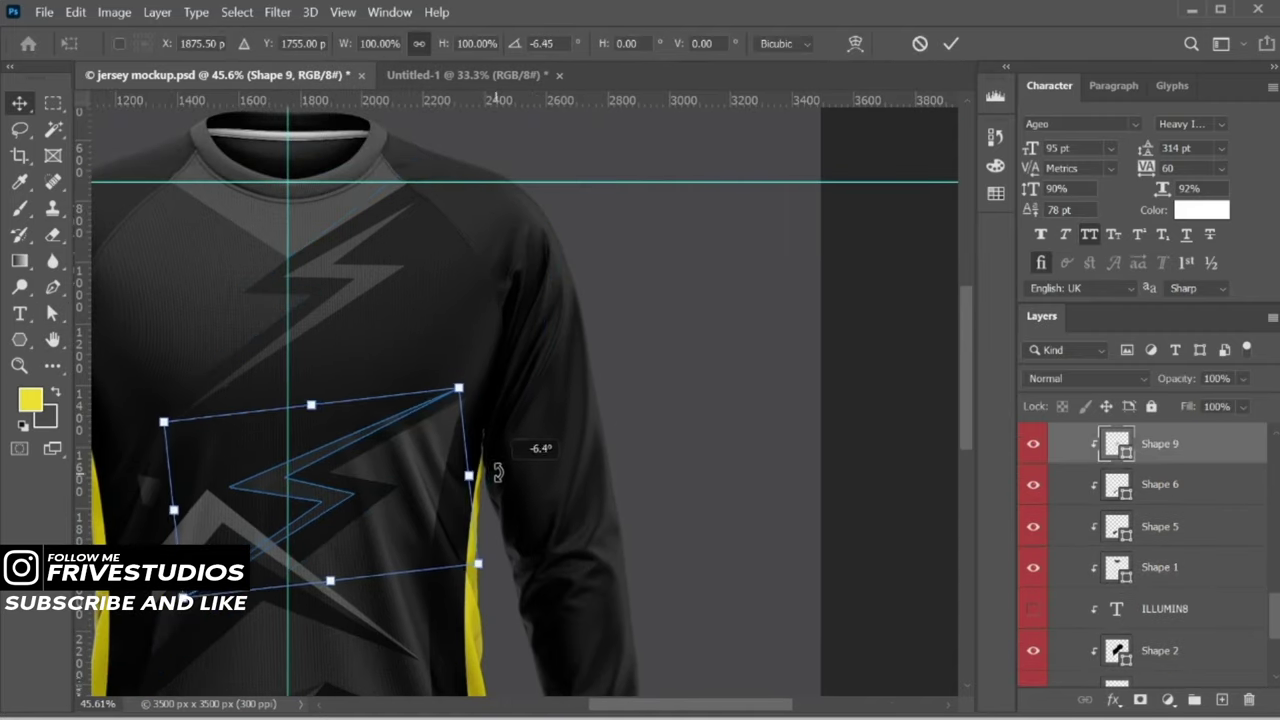
key(Return)
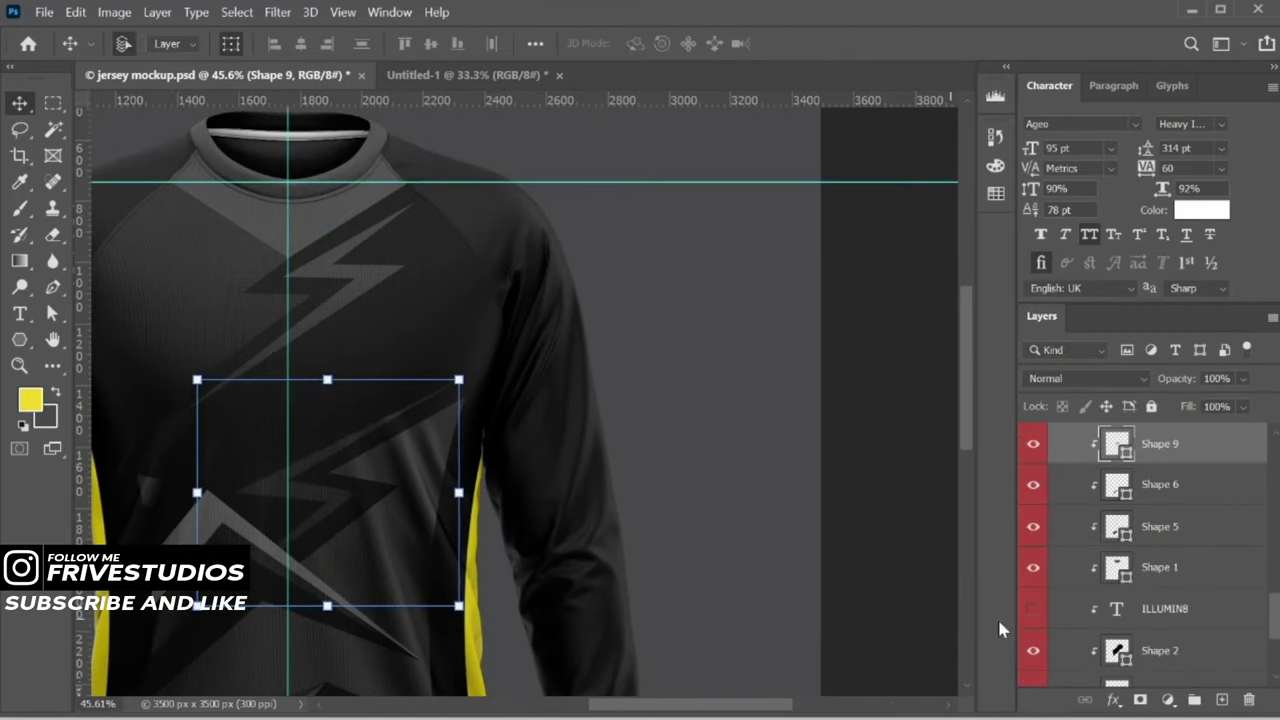
click(1033, 608)
scroll(671, 434, down, 2)
Enlarge ILLUMIN8 to 103 pt, reposition it, and set its fill to 0%
drag(671, 434, 871, 423)
click(615, 340)
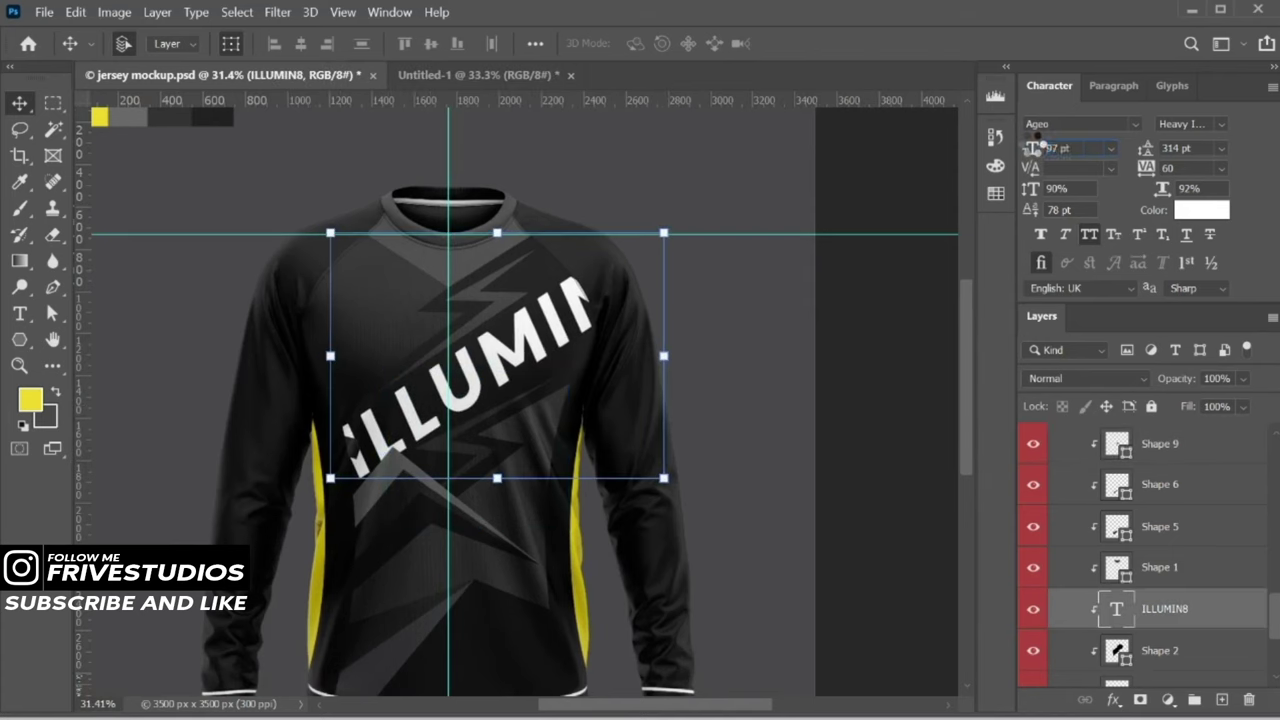
drag(1040, 148, 1052, 148)
drag(560, 312, 580, 320)
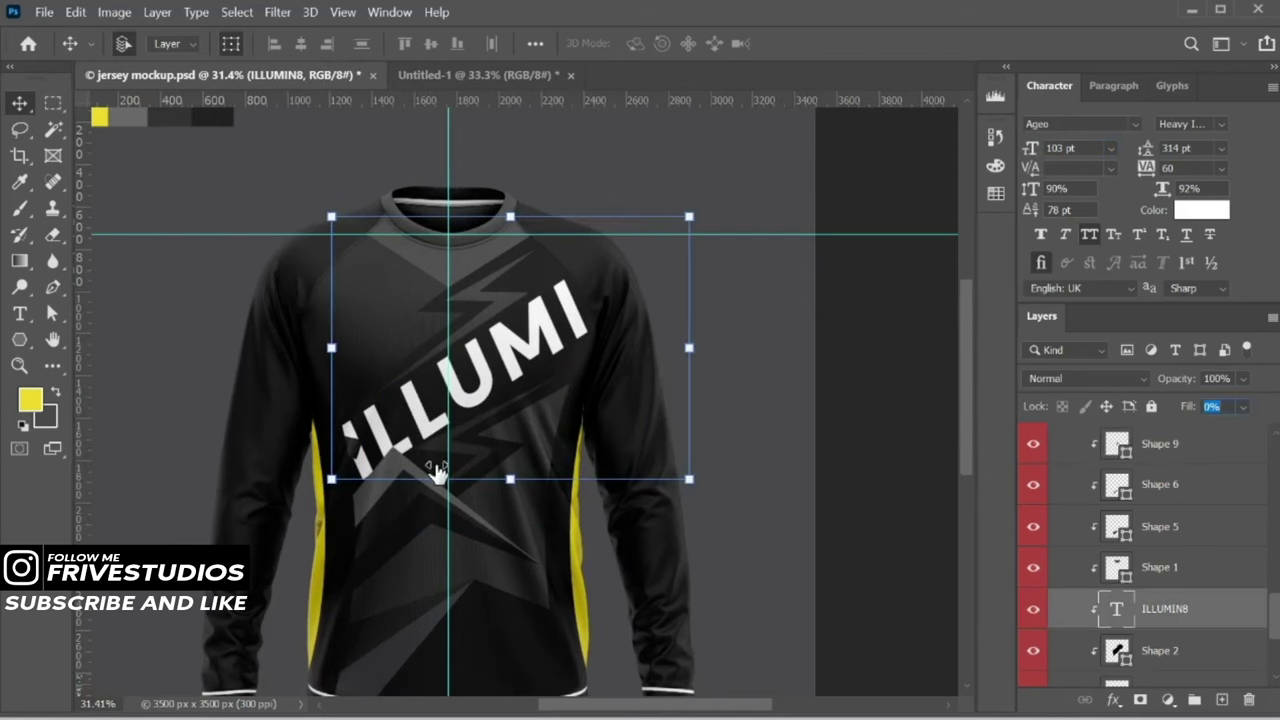
key(shift+0)
key(shift+0)
Give ILLUMIN8 a 4 px #ffffff stroke layer style
double_click(1220, 608)
click(640, 242)
text(4)
click(915, 291)
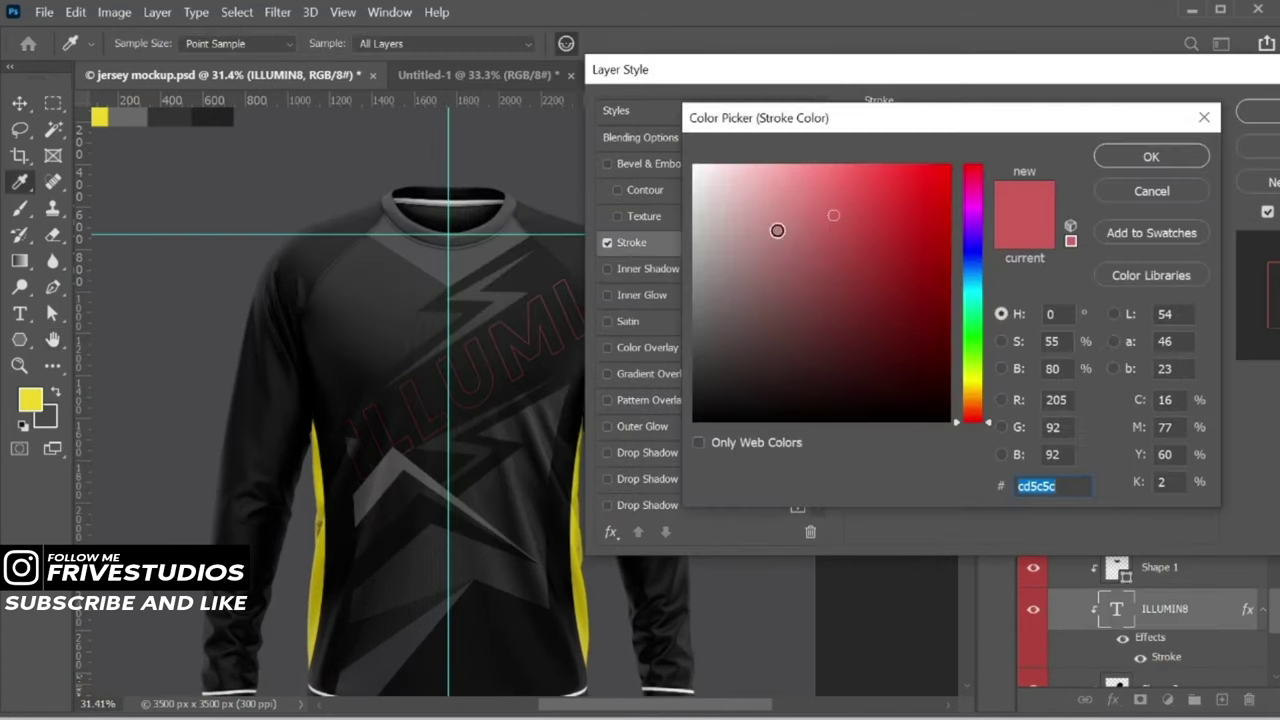
text(ffffff)
key(Return)
click(1256, 110)
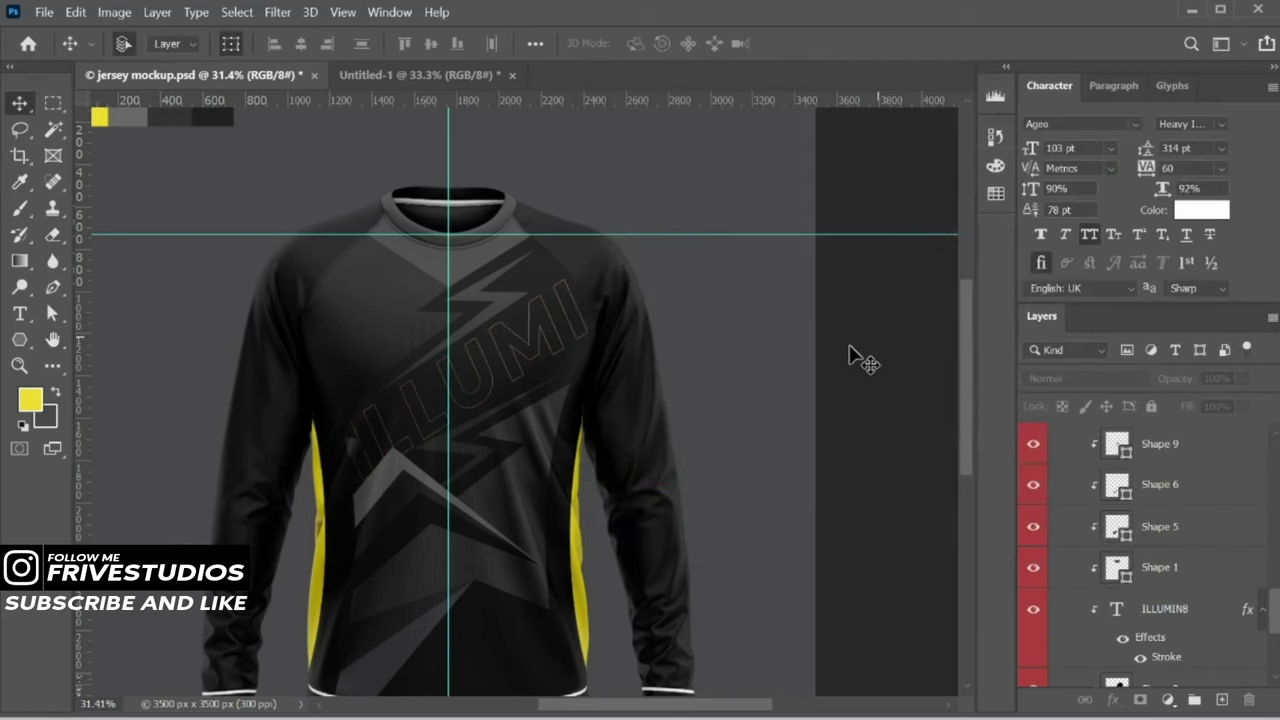
click(1150, 610)
Duplicate the outlined ILLUMIN8 and move the copy down toward the hem
key(ctrl+j)
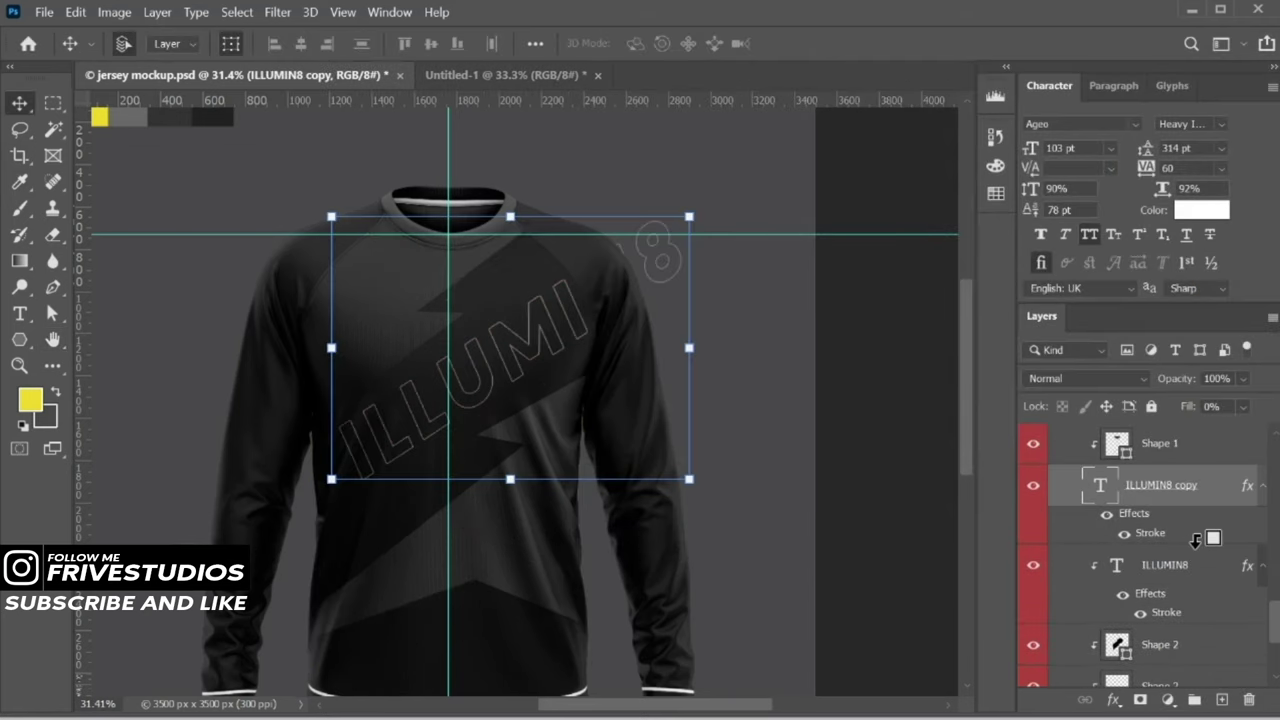
right_click(1198, 485)
click(1062, 355)
key(ctrl+t)
drag(550, 350, 624, 455)
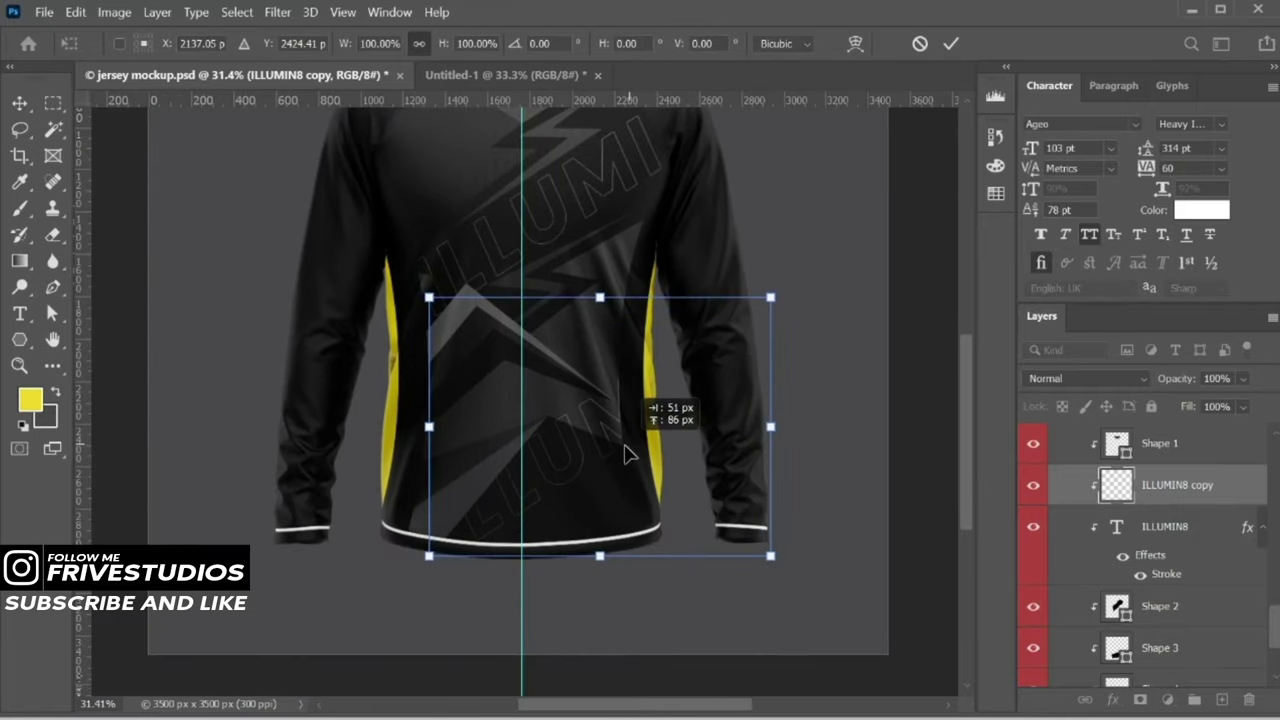
key(Return)
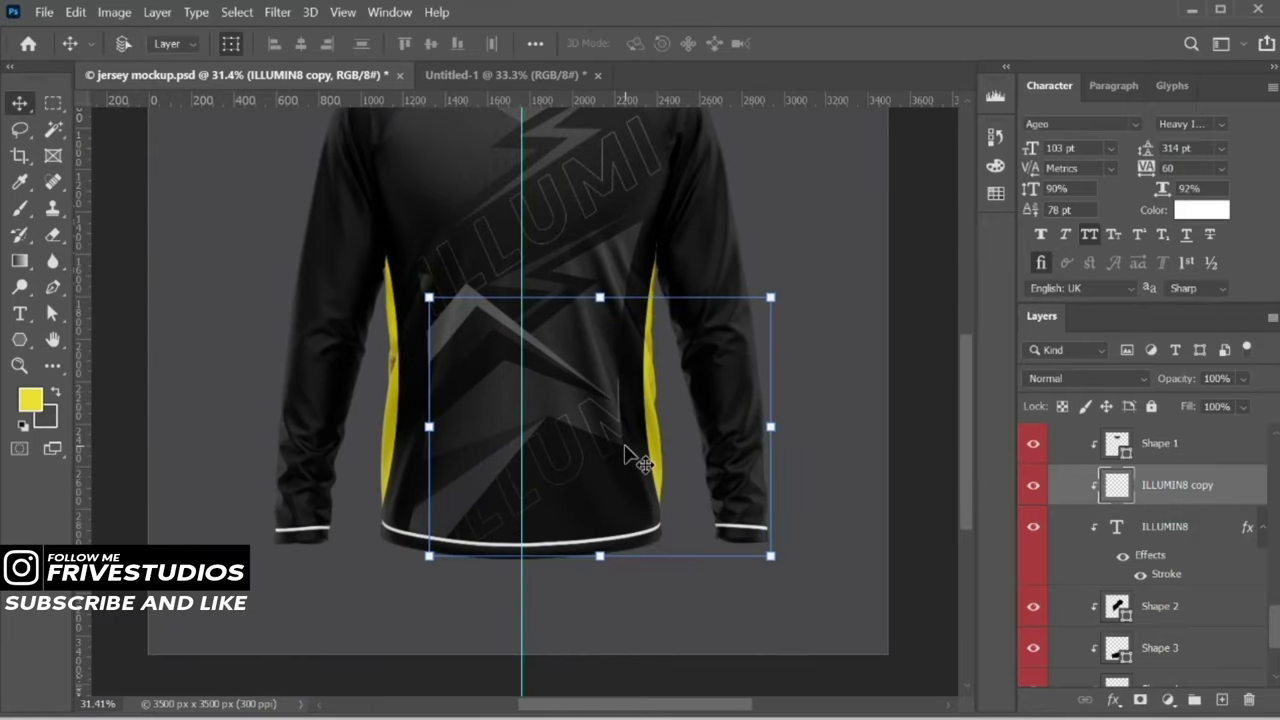
Place a second copy lower-left near the hem, delete the first copy, and edit Shape 10's colour
key(ctrl+j)
key(ctrl+t)
drag(685, 416, 550, 568)
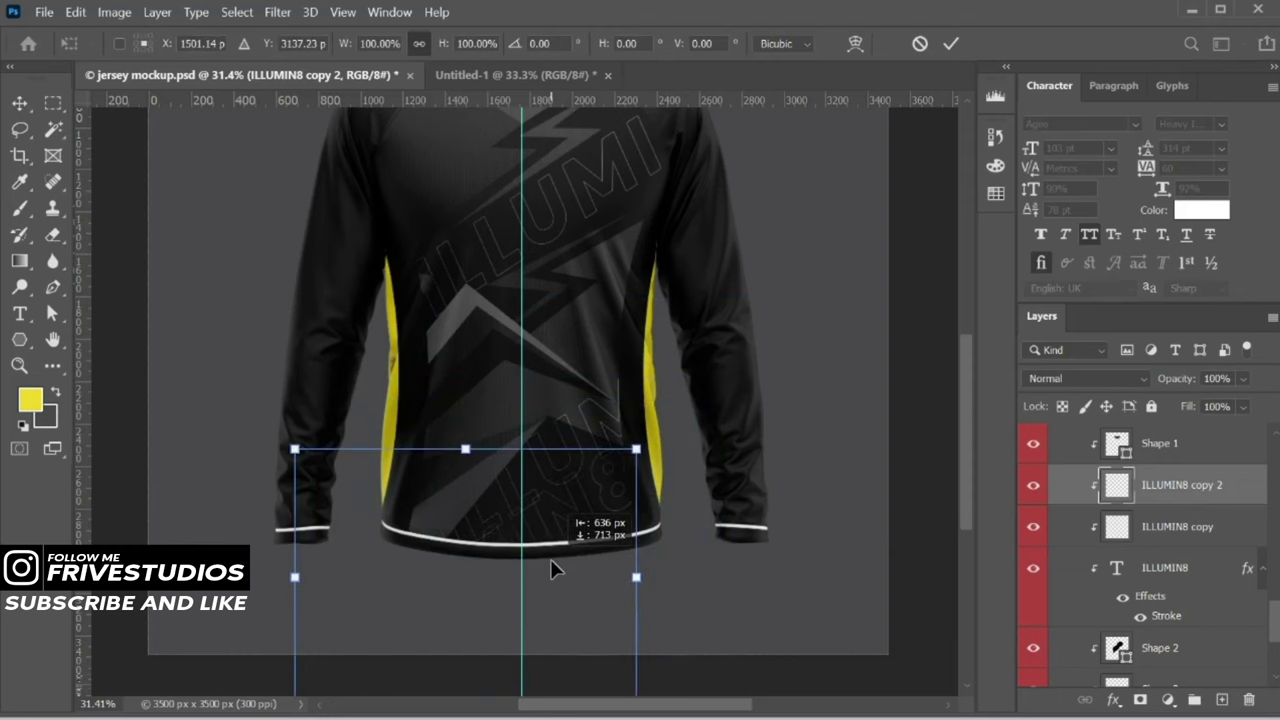
key(Return)
click(1100, 526)
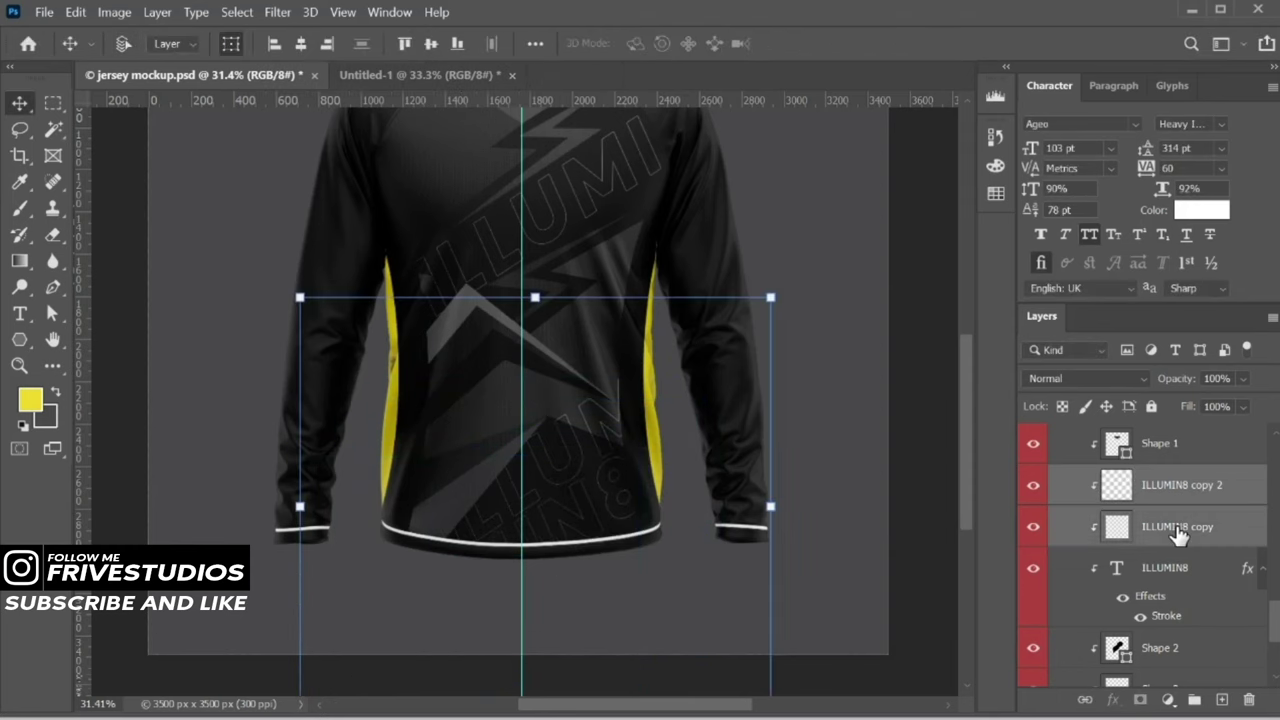
key(Delete)
click(1033, 485)
click(604, 500)
click(1150, 500)
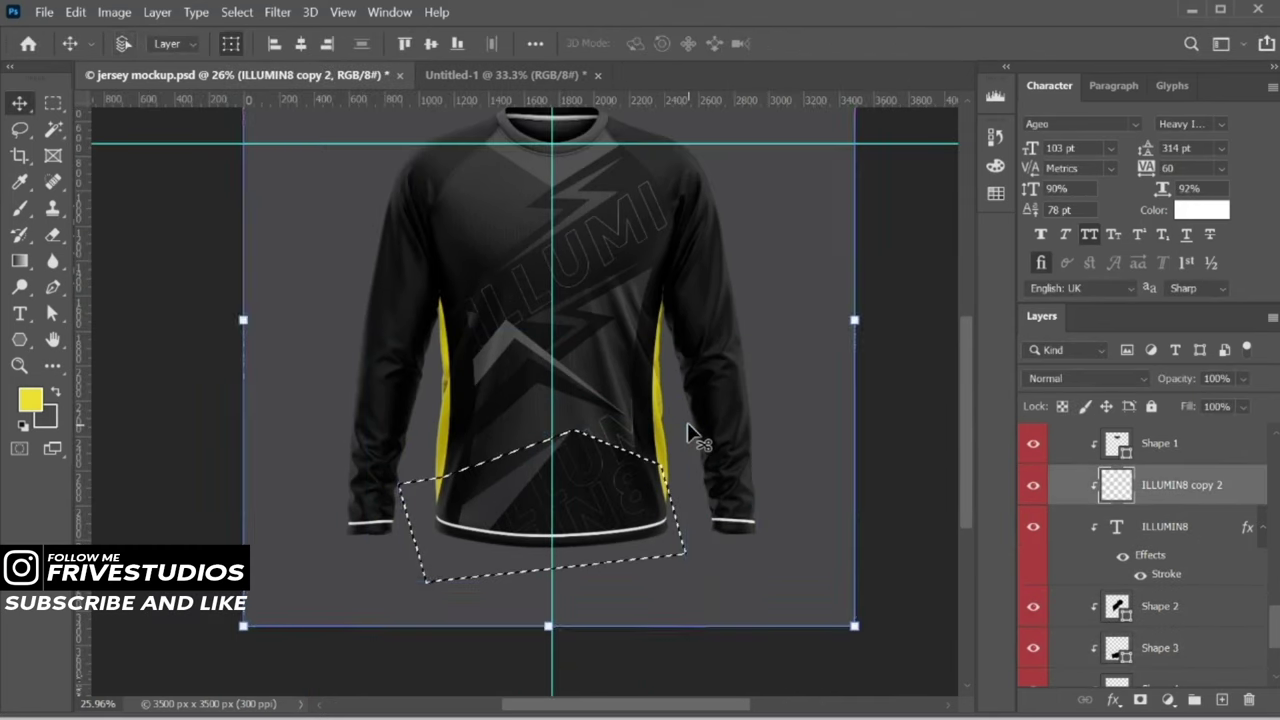
scroll(558, 456, up, 3)
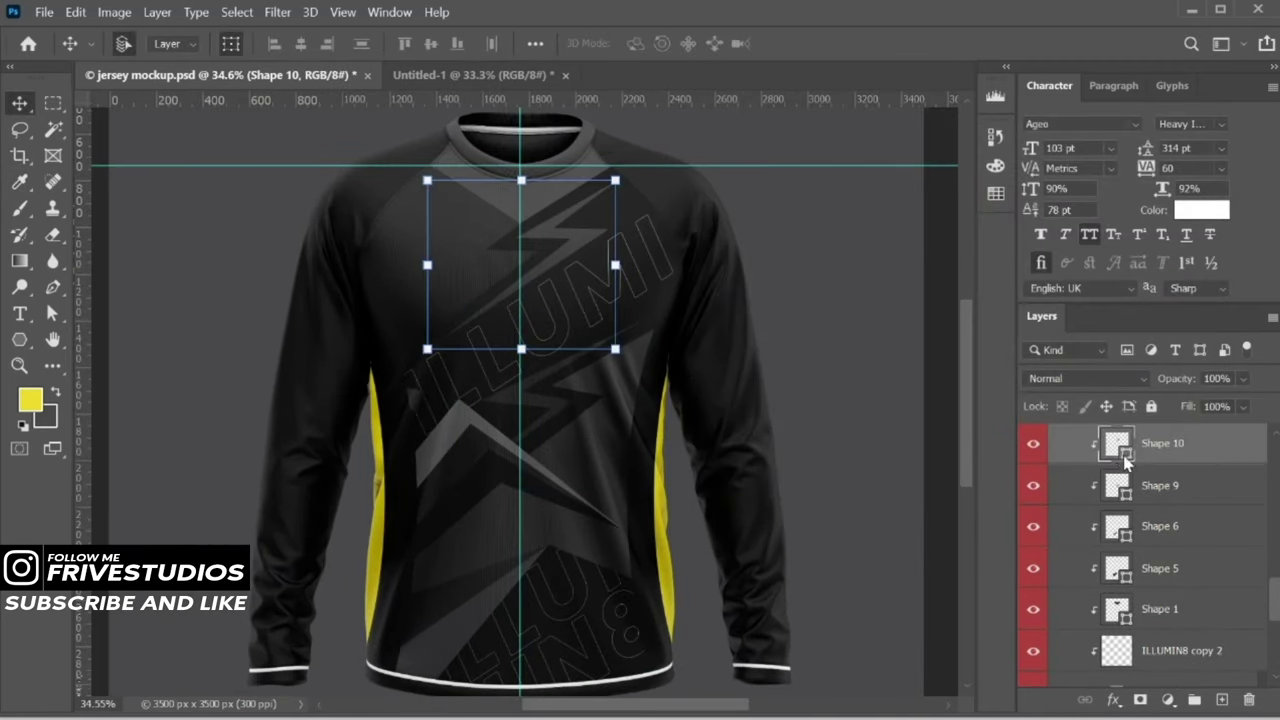
double_click(1117, 445)
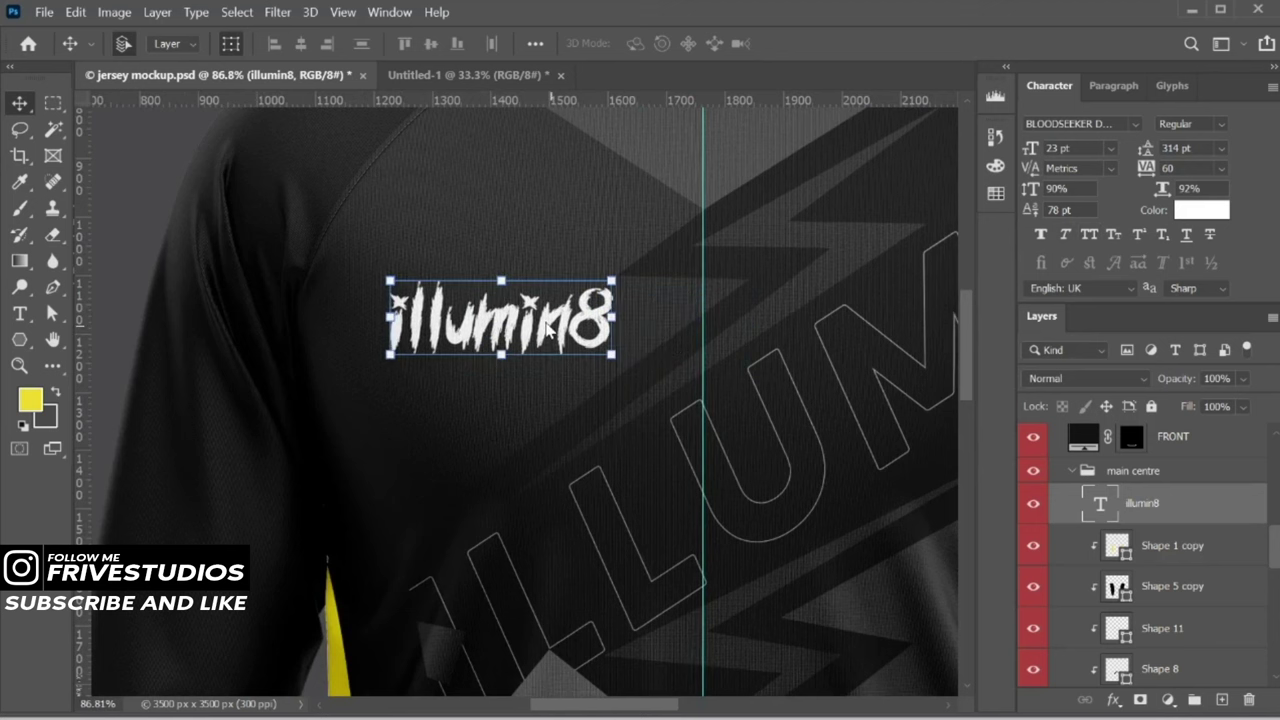
Copy the illumin8 text below the original, edit it to esports, and nudge it into place
drag(548, 333, 550, 385)
key(Return)
key(t)
text(esports)
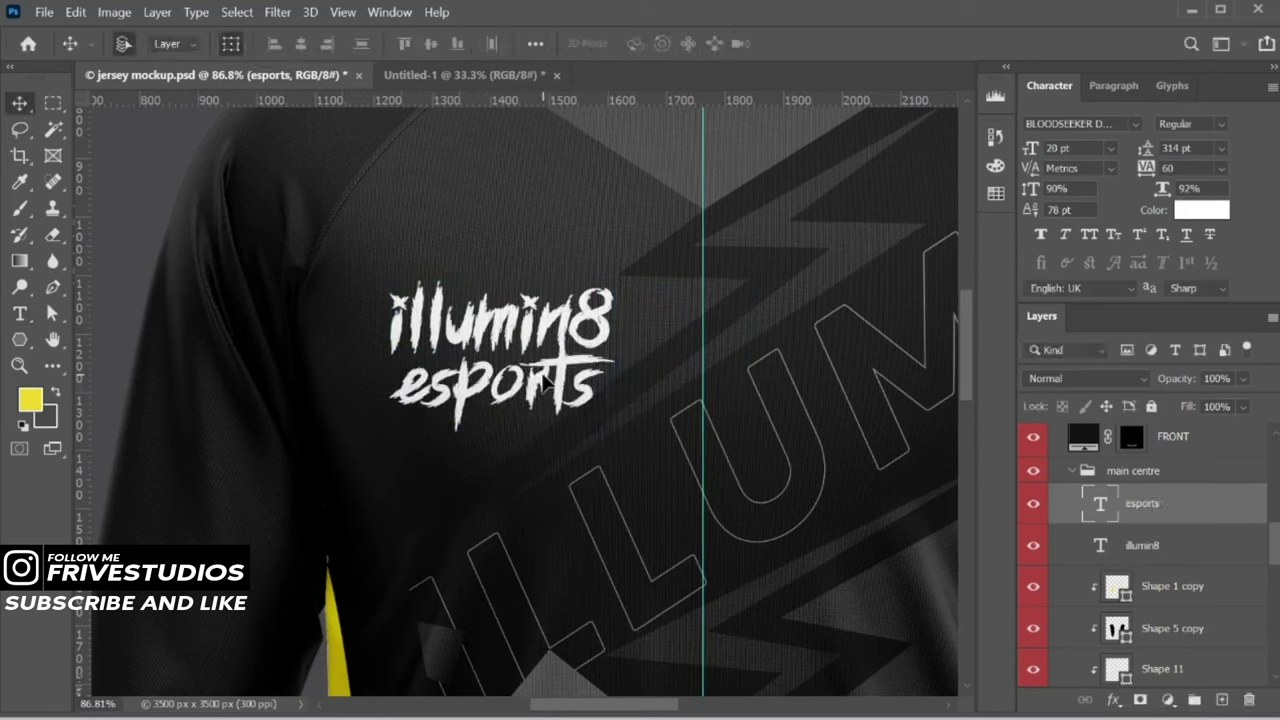
drag(545, 379, 542, 374)
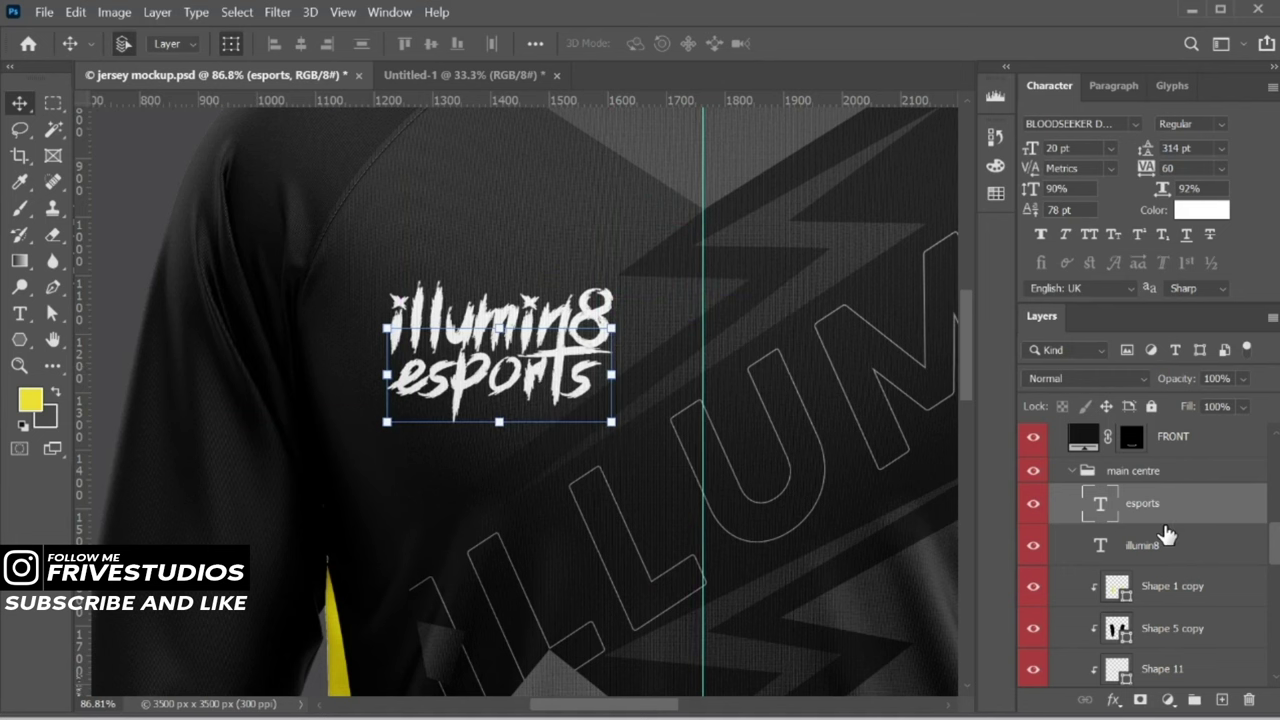
scroll(511, 348, up, 5)
key(Up)
key(Up)
key(Up)
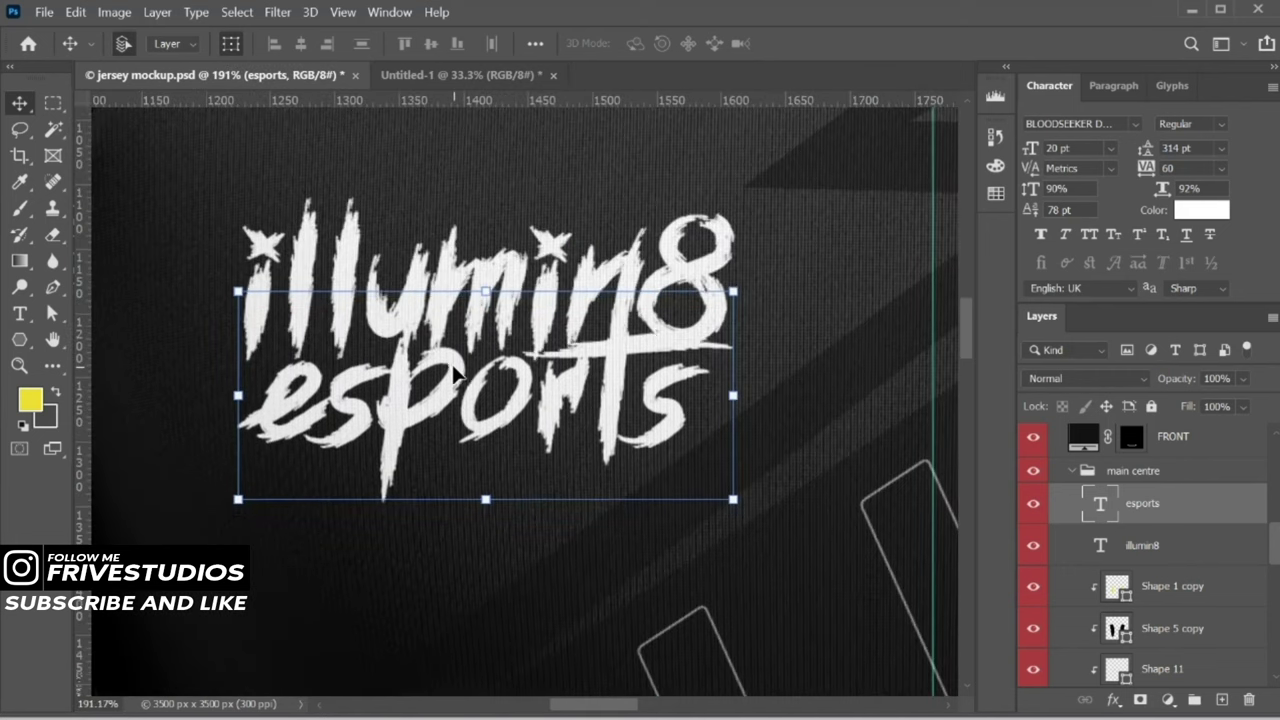
key(Right)
key(Right)
key(Right)
scroll(453, 374, down, 3)
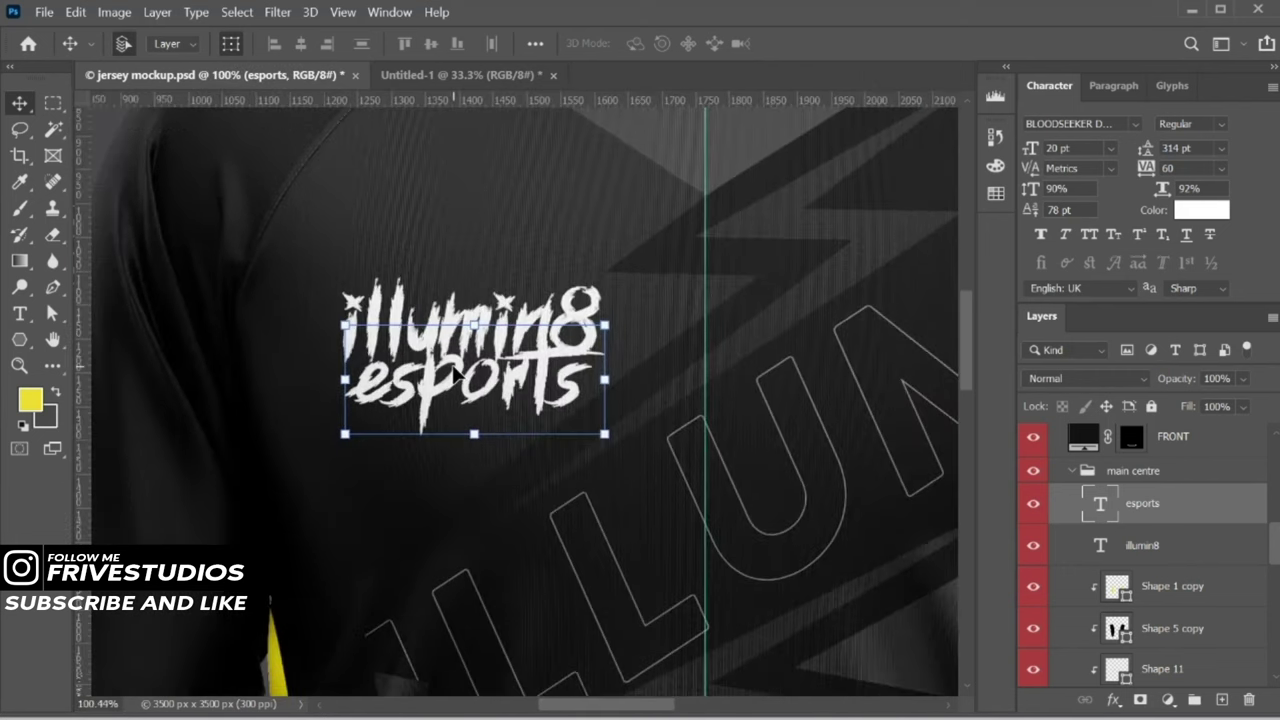
scroll(453, 374, down, 3)
Make esports and illumin8 yellow and scale the chest logo down to 53%
click(1201, 209)
key(Return)
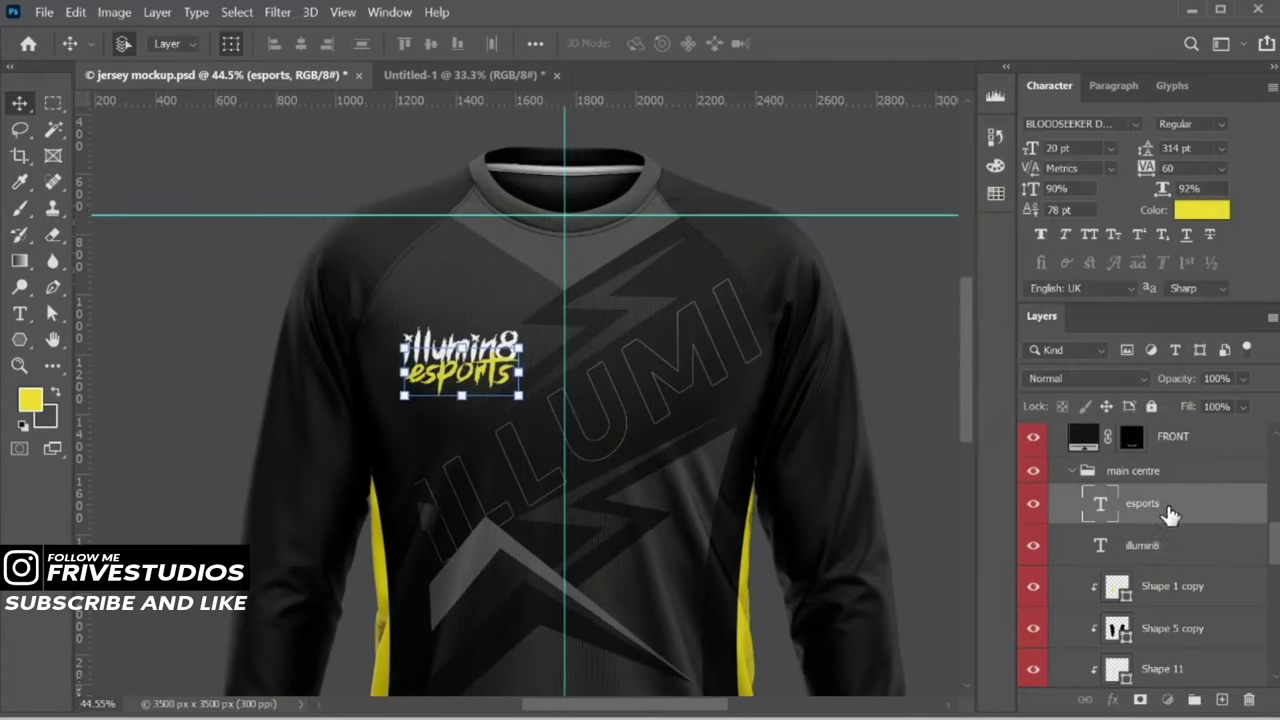
click(1141, 545)
click(1201, 209)
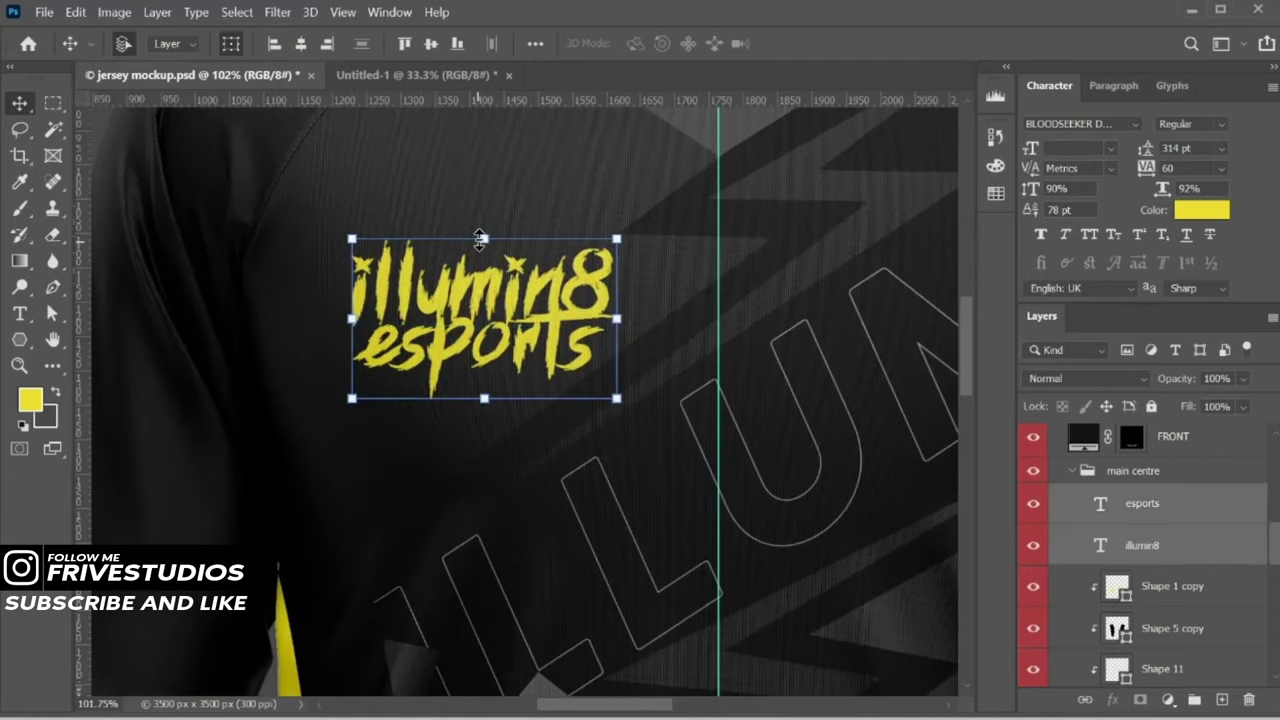
drag(478, 277, 478, 312)
text(53)
key(Return)
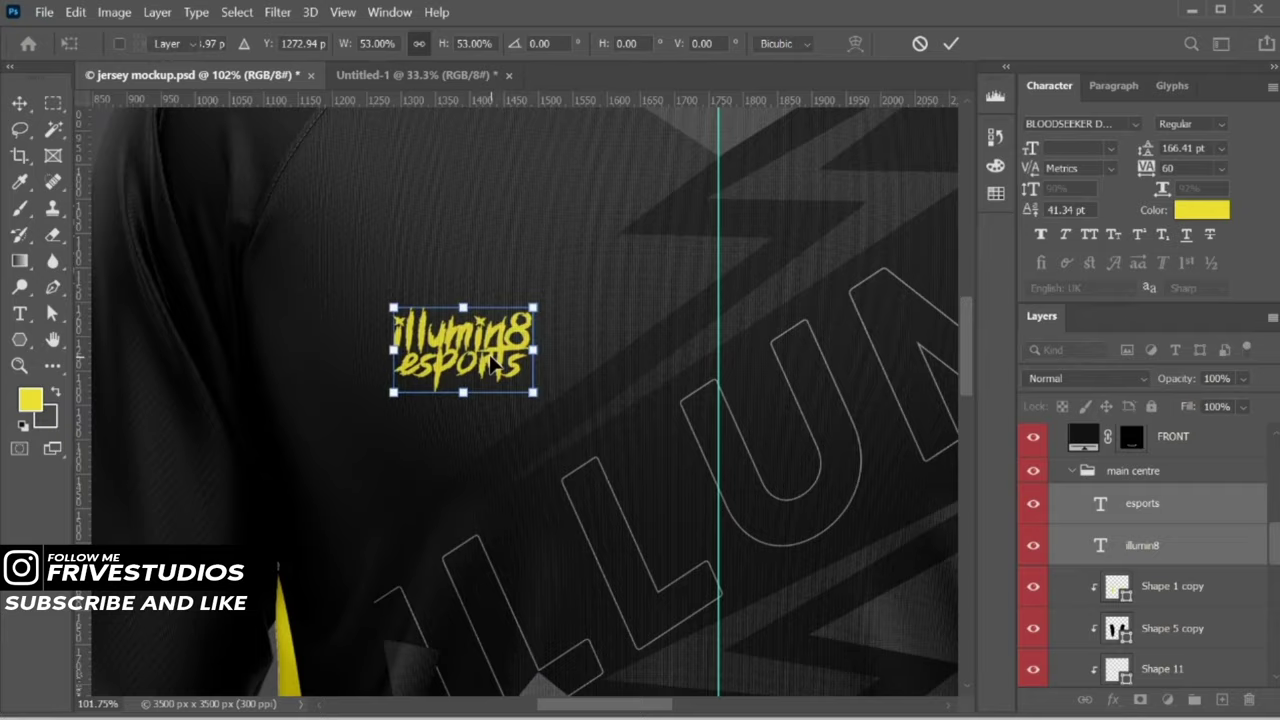
scroll(505, 300, down, 5)
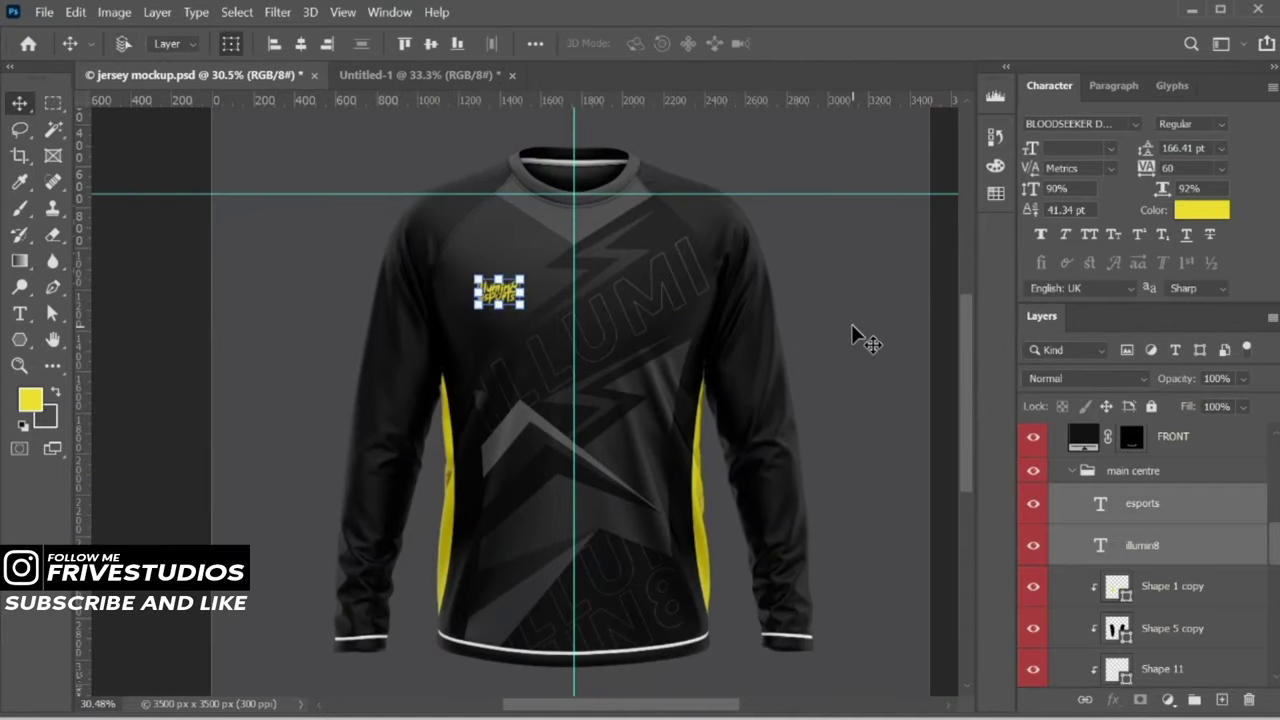
scroll(1229, 606, down, 5)
Open the FRONT VIEW DESIGN smart object and switch to File Explorer
scroll(1085, 545, up, 3)
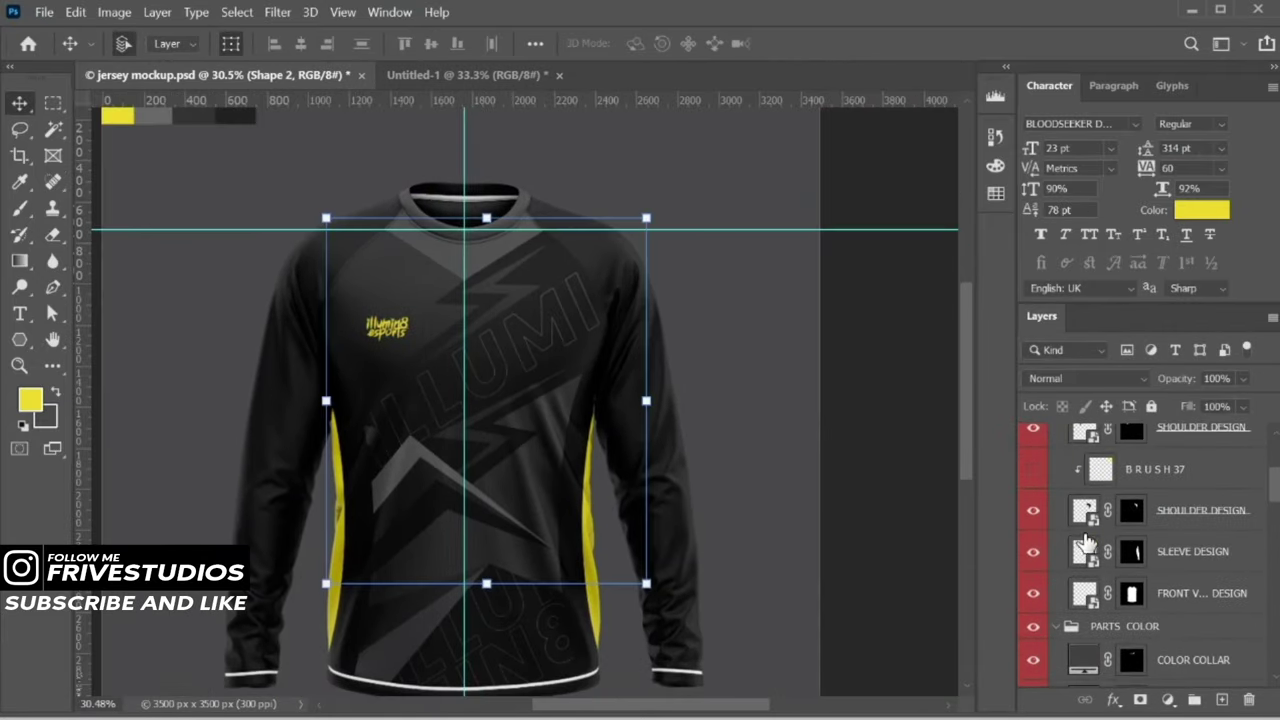
double_click(1085, 593)
key(alt+Tab)
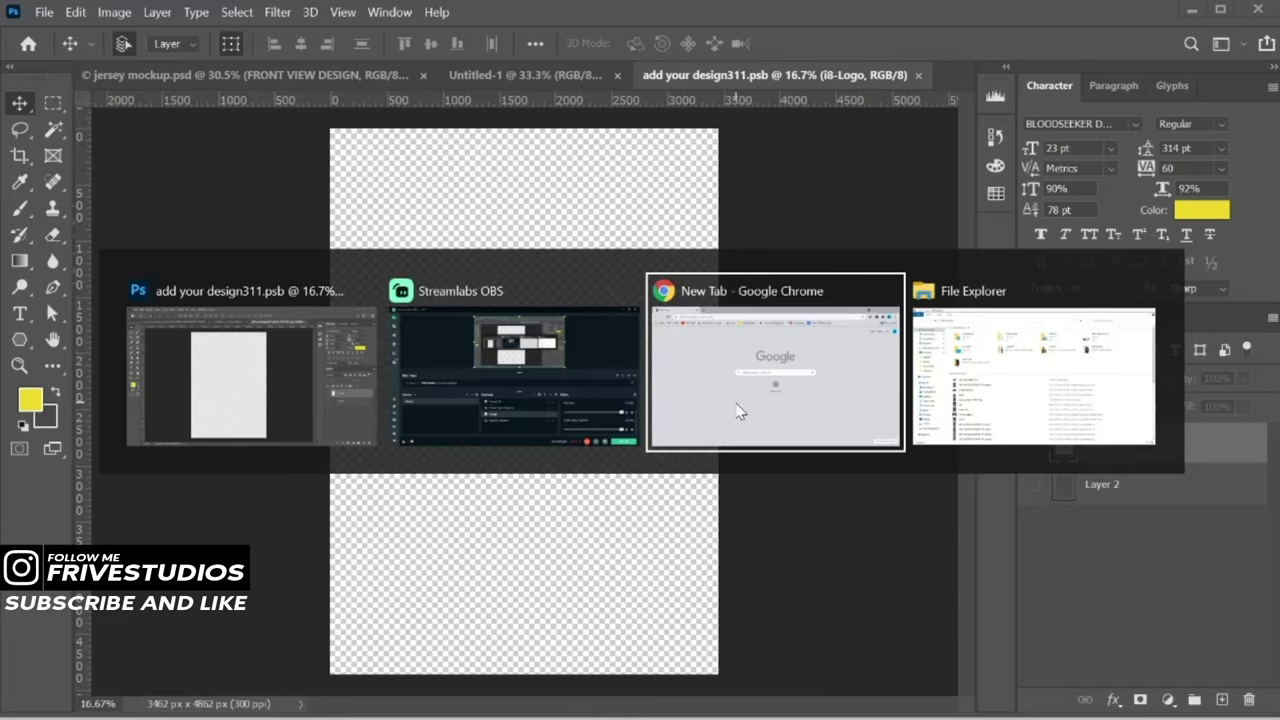
key(Tab)
Find i8-Logo in D:\downloads, drag it into the design, and scale it to 44.80%
click(91, 209)
double_click(237, 157)
scroll(862, 388, down, 15)
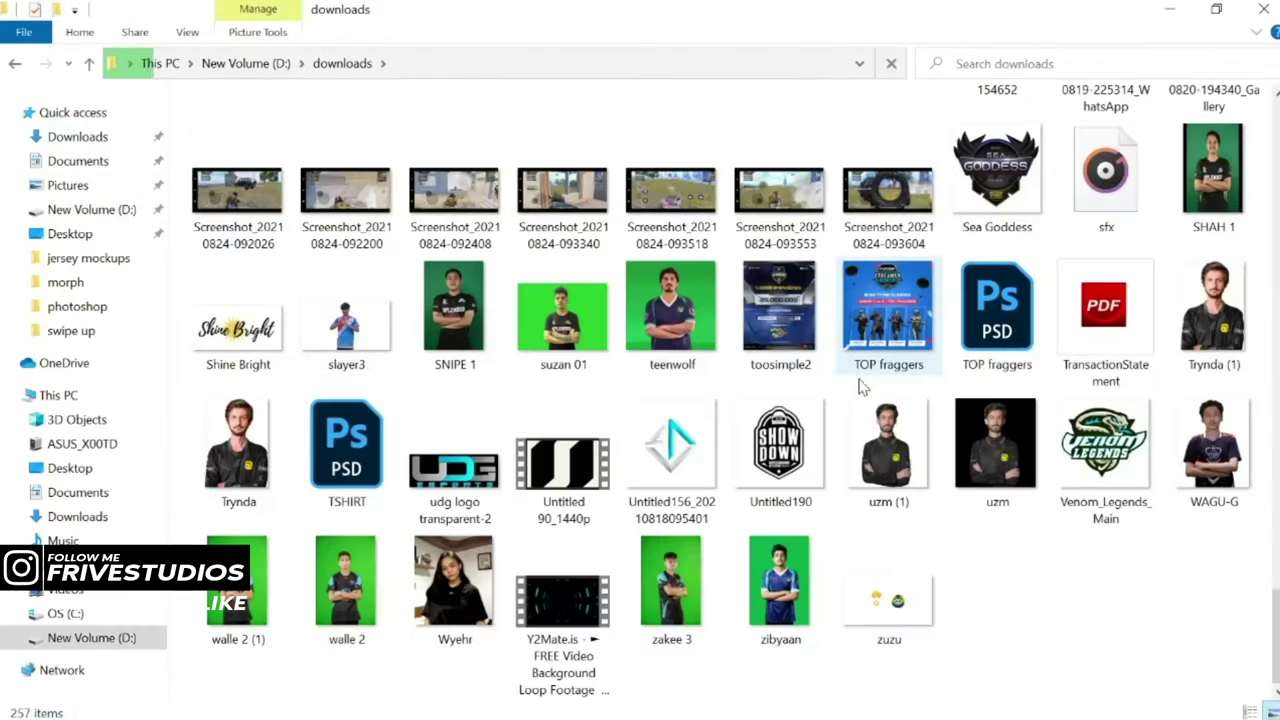
click(1090, 65)
text(i8)
key(alt+Tab)
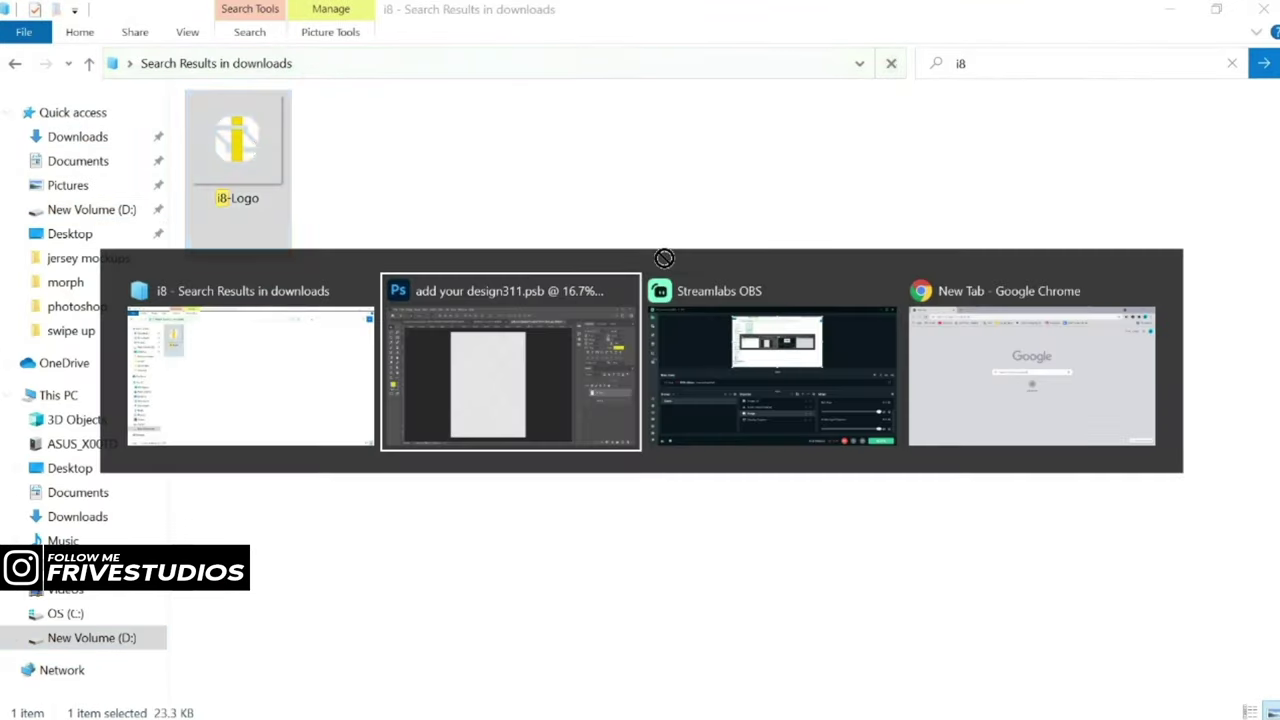
drag(664, 258, 523, 366)
mouse_move(714, 600)
mouse_down()
mouse_move(526, 417)
mouse_move(726, 463)
mouse_up()
Shrink and position the i8-Logo on the right chest, then hide the lower i8-Logo layer
key(ctrl+0)
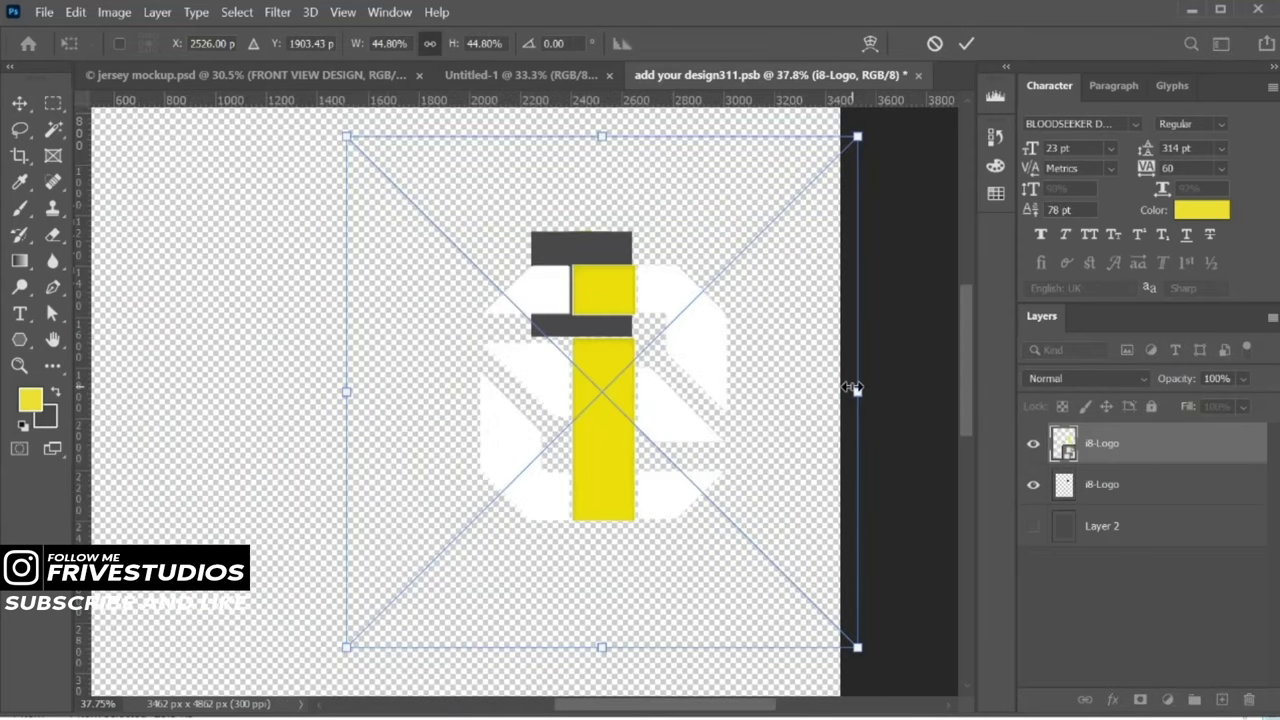
drag(852, 388, 663, 354)
key(ctrl+plus)
mouse_move(714, 414)
mouse_down()
mouse_move(590, 365)
mouse_move(671, 366)
mouse_up()
key(Return)
click(1033, 484)
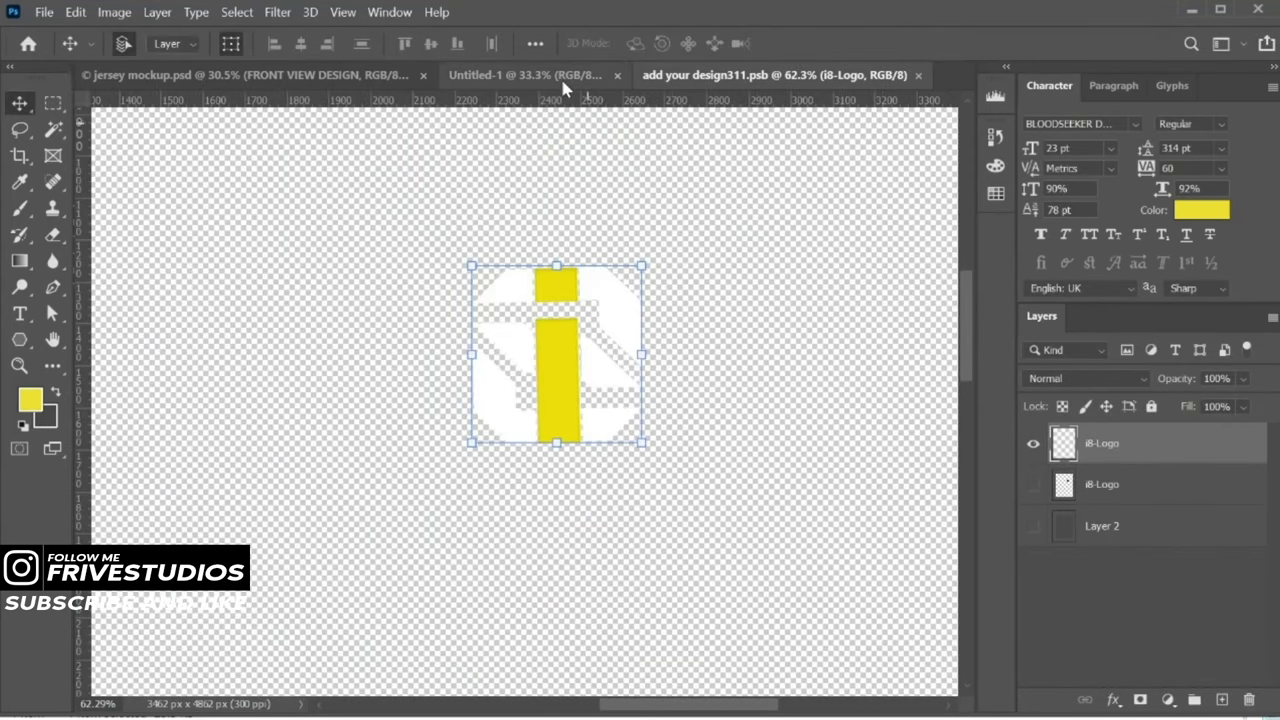
click(330, 76)
Select the illumin8 and esports chest text and commit its placement
click(387, 333)
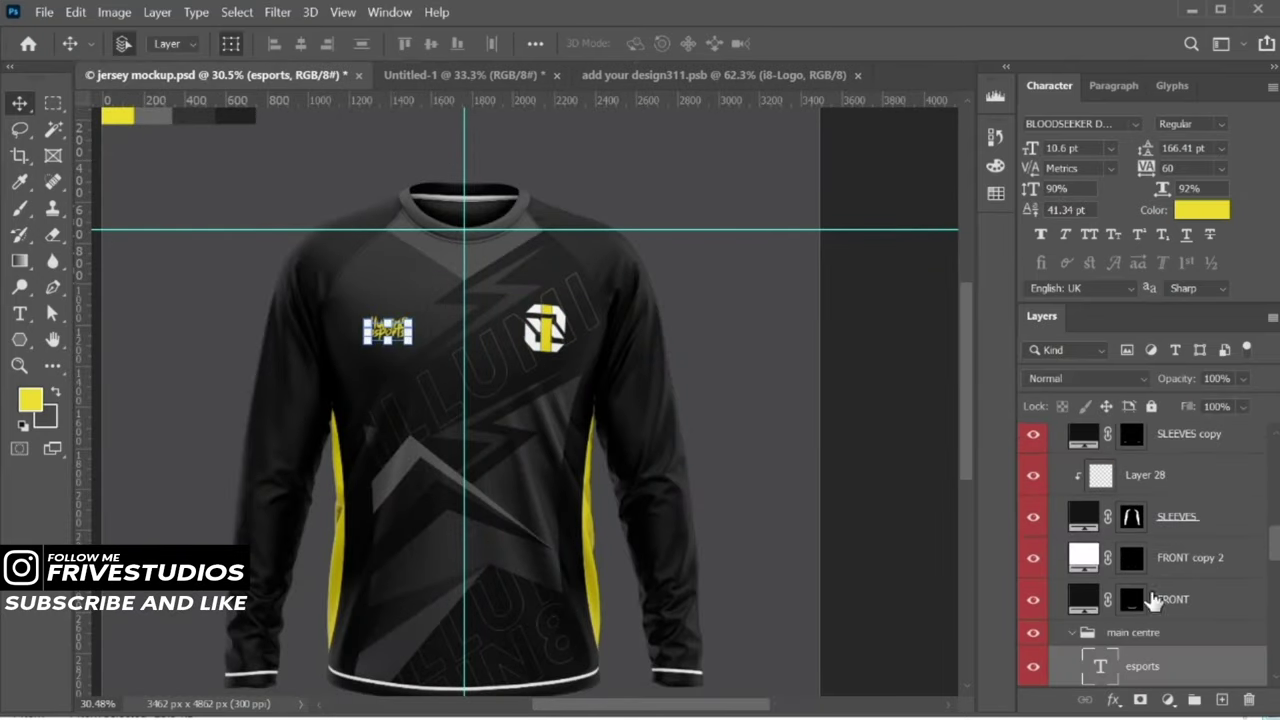
key(ctrl+t)
scroll(387, 335, up, 3)
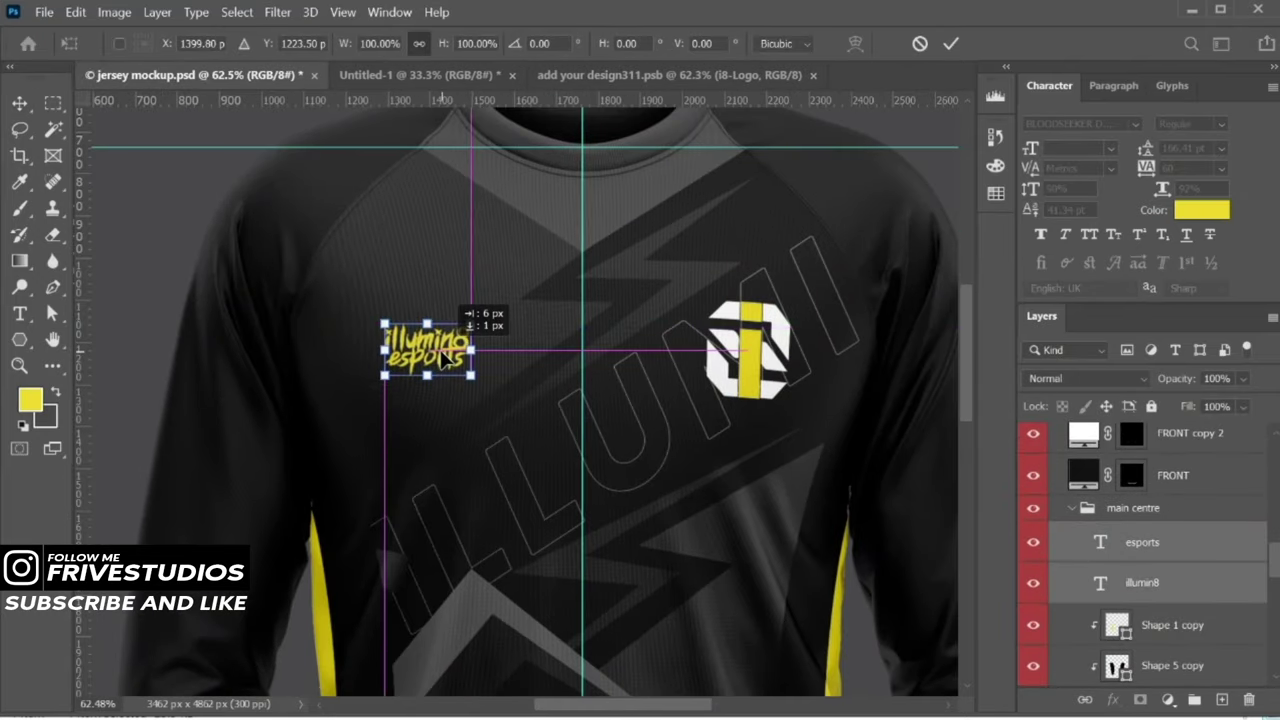
key(Return)
scroll(845, 365, down, 3)
scroll(571, 391, down, 2)
scroll(565, 395, down, 1)
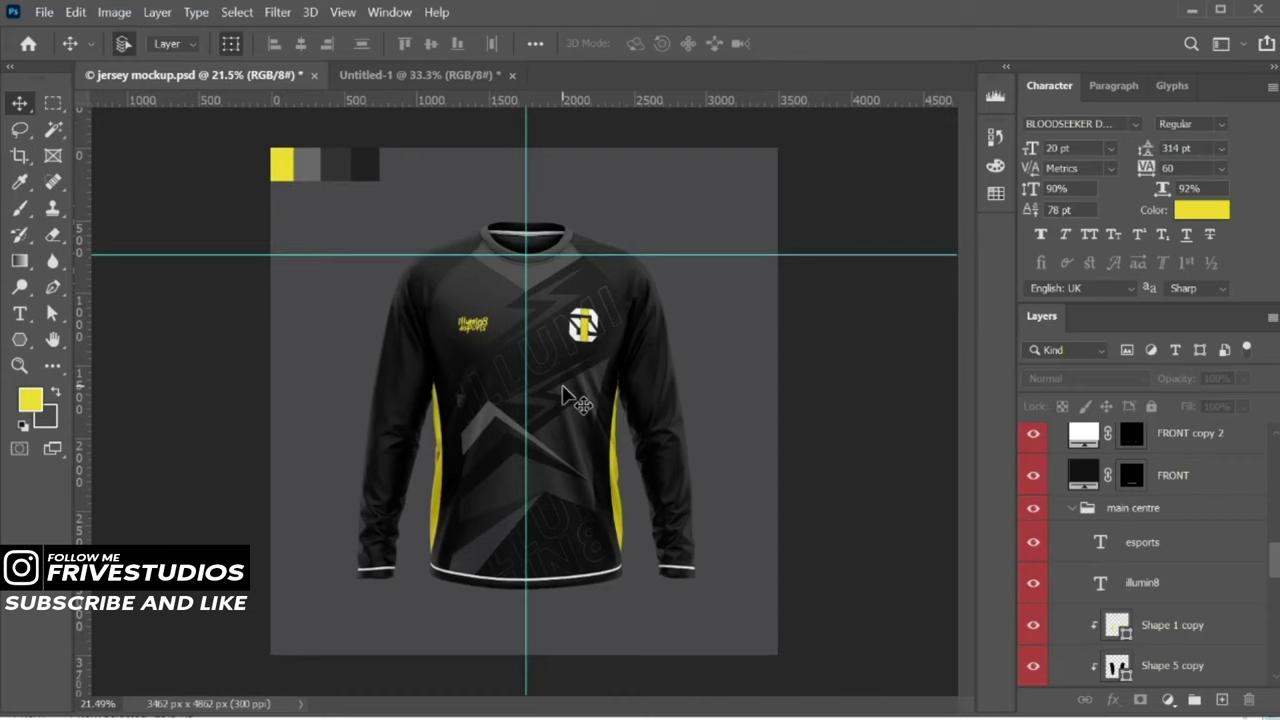
Select the esports and illumin8 text layers, then clear the layer selection
click(1143, 542)
shift+click(1160, 584)
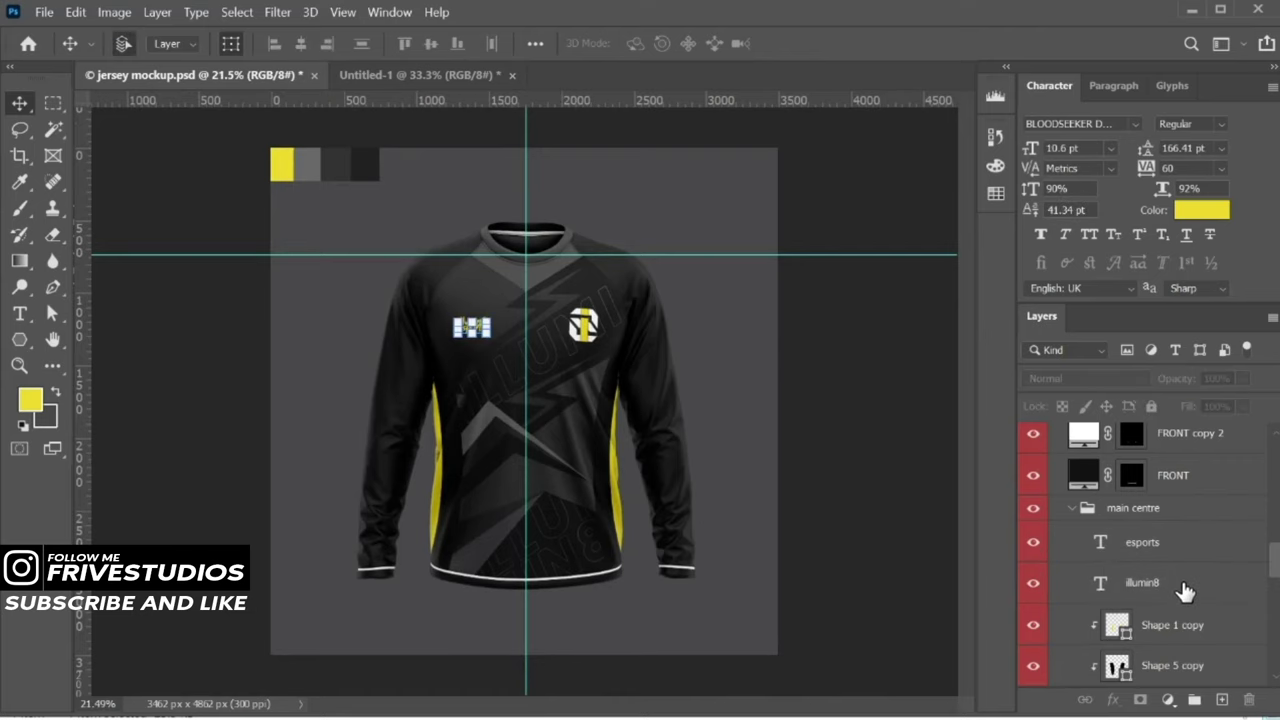
click(866, 463)
scroll(510, 390, up, 1)
scroll(510, 390, up, 4)
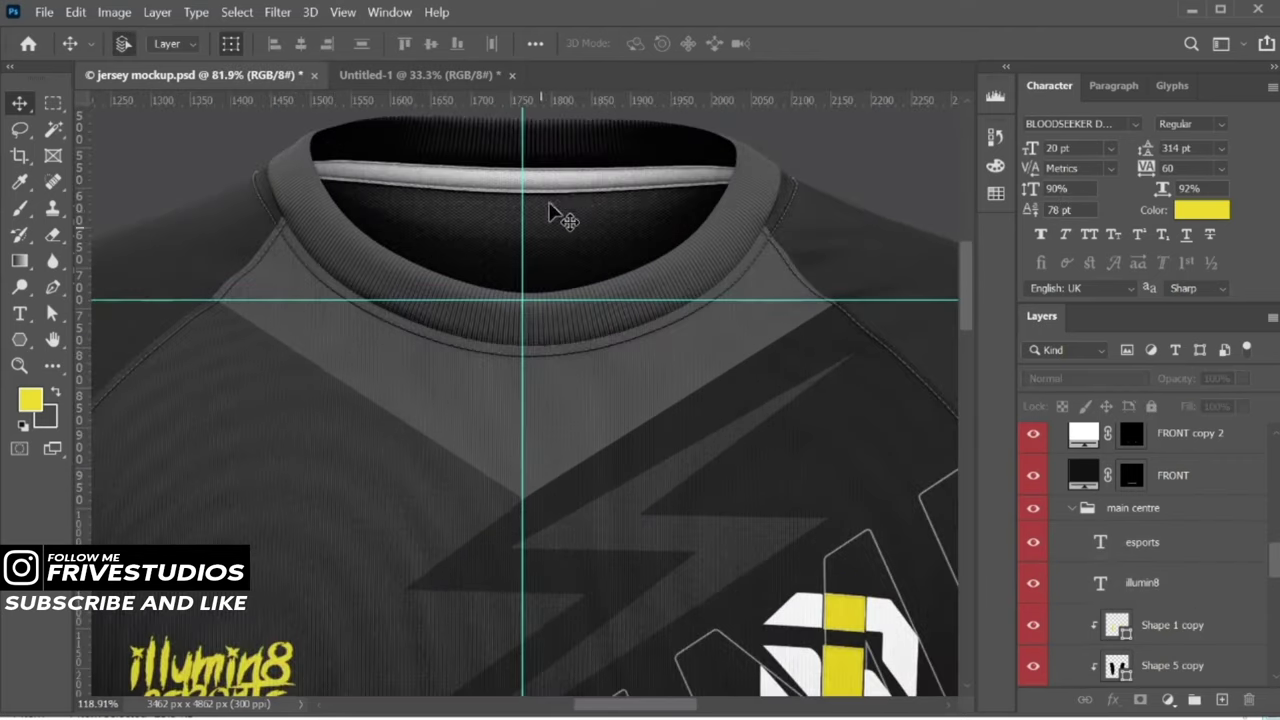
Turn the COLOR STRIPE collar trim yellow and select the illumin8 and esports layers
ctrl+click(551, 214)
double_click(1083, 443)
click(1151, 157)
scroll(1114, 571, down, 5)
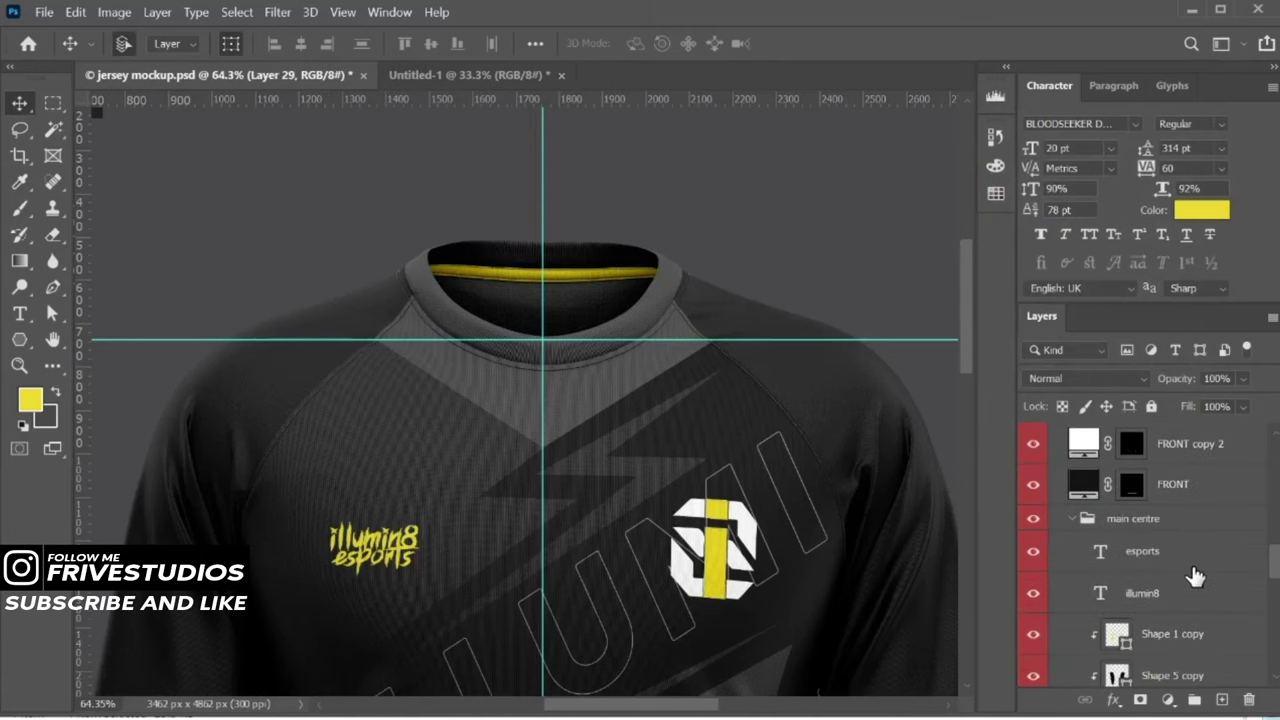
click(1194, 594)
scroll(1214, 640, up, 5)
Move the esports copy into the inner collar, scaled to about 55% under the collar stripe
drag(1205, 515, 1200, 509)
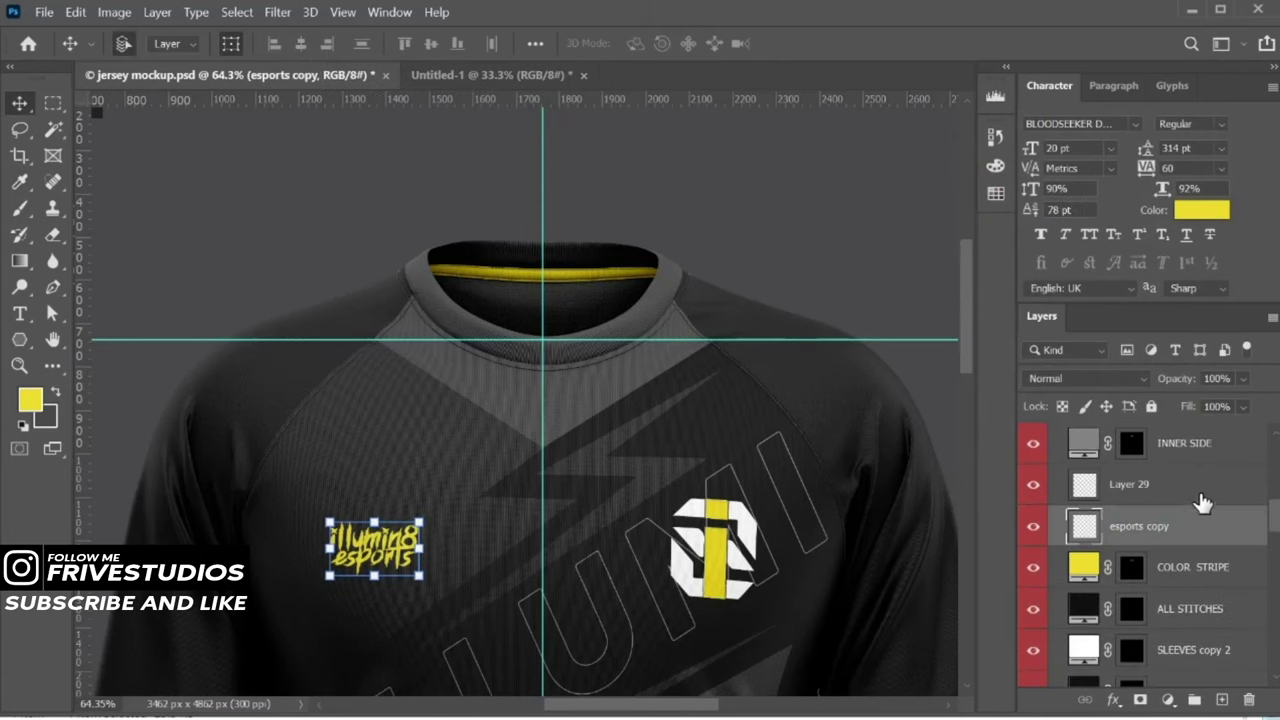
key(ctrl+t)
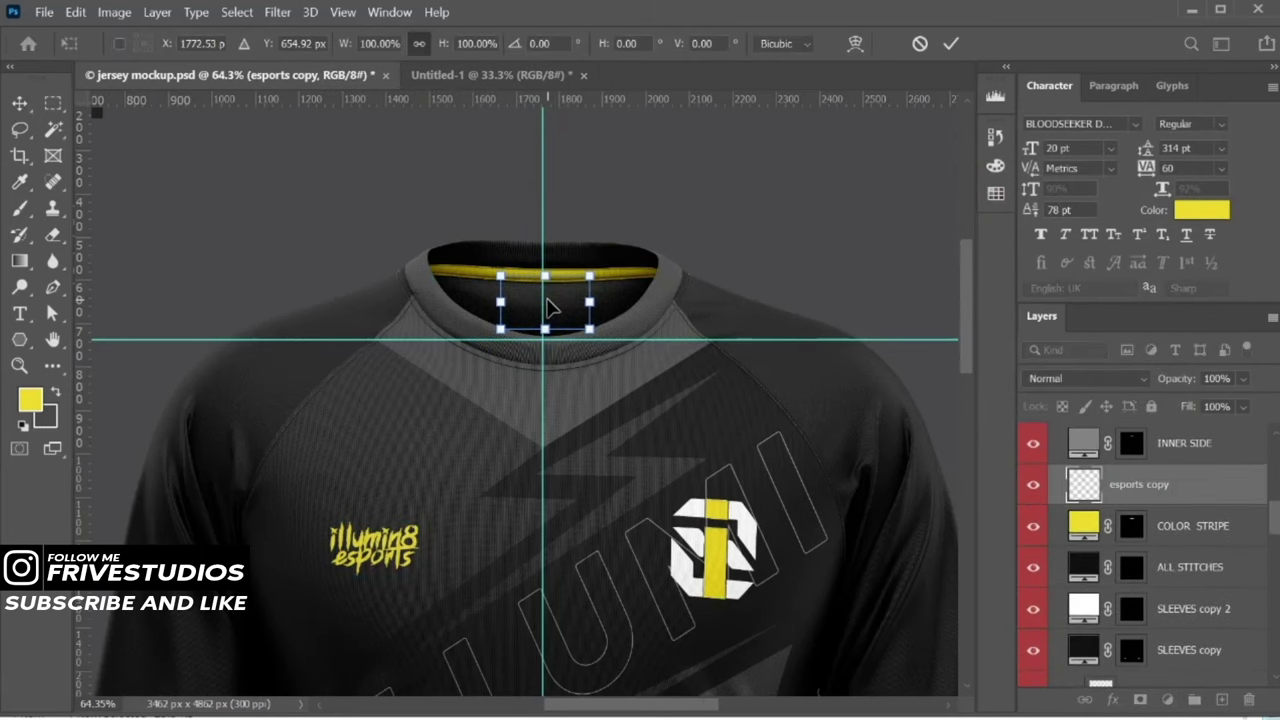
scroll(550, 308, up, 5)
scroll(1150, 520, up, 2)
drag(1220, 557, 1206, 500)
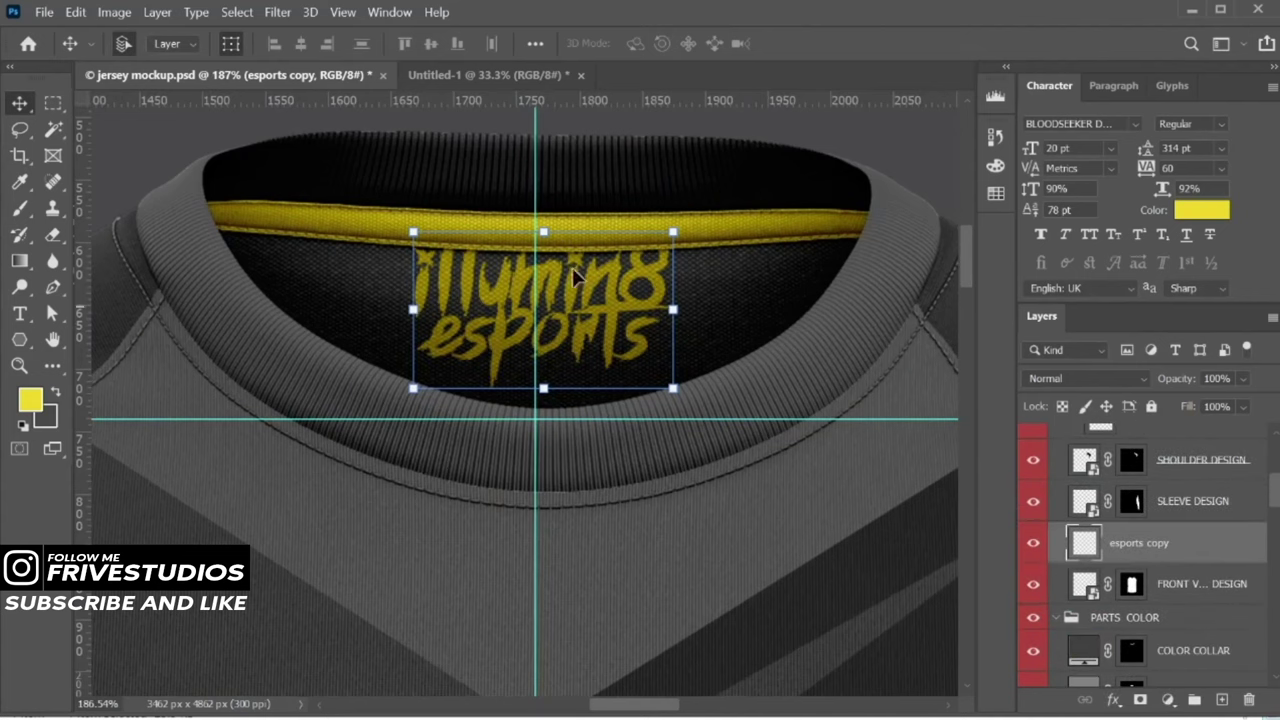
key(ctrl+t)
drag(673, 232, 614, 271)
drag(537, 365, 537, 347)
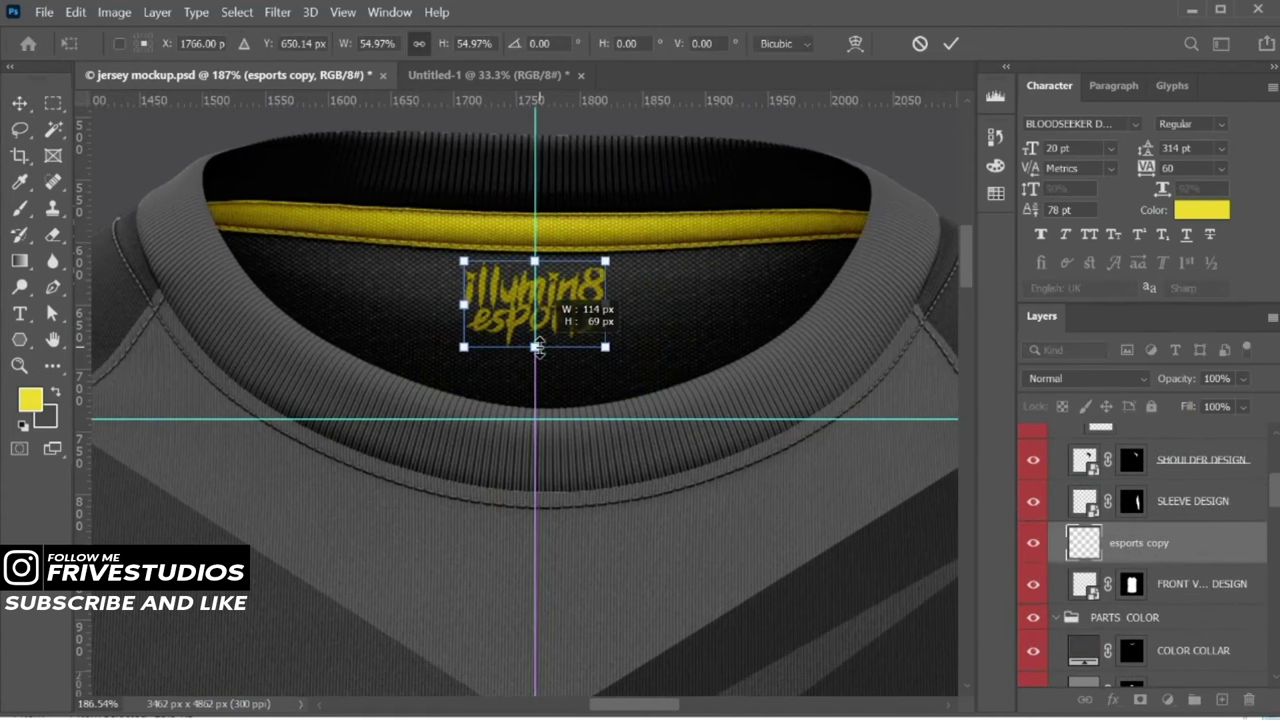
key(Return)
key(ctrl+0)
Open the PRIMIUM ELEMENT folder and place a shrunken BRUSH 36 graphic on the shoulder design
scroll(591, 391, up, 2)
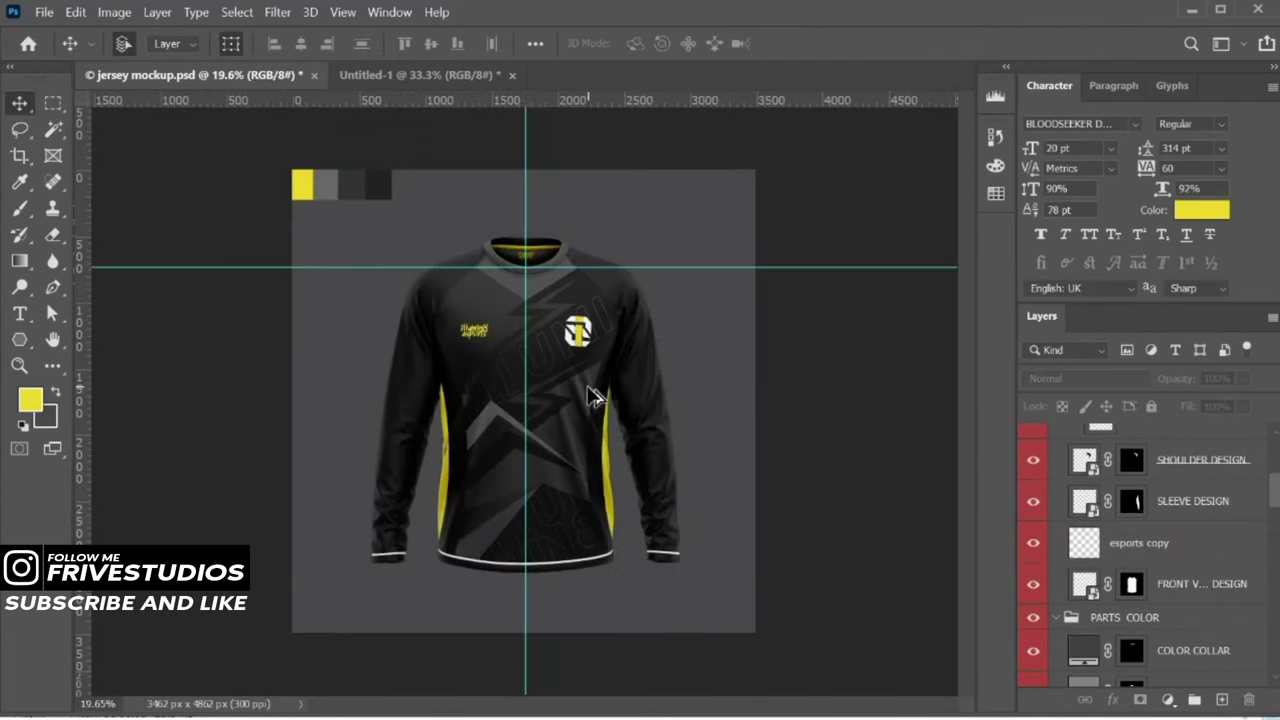
ctrl+click(560, 390)
key(alt+Tab)
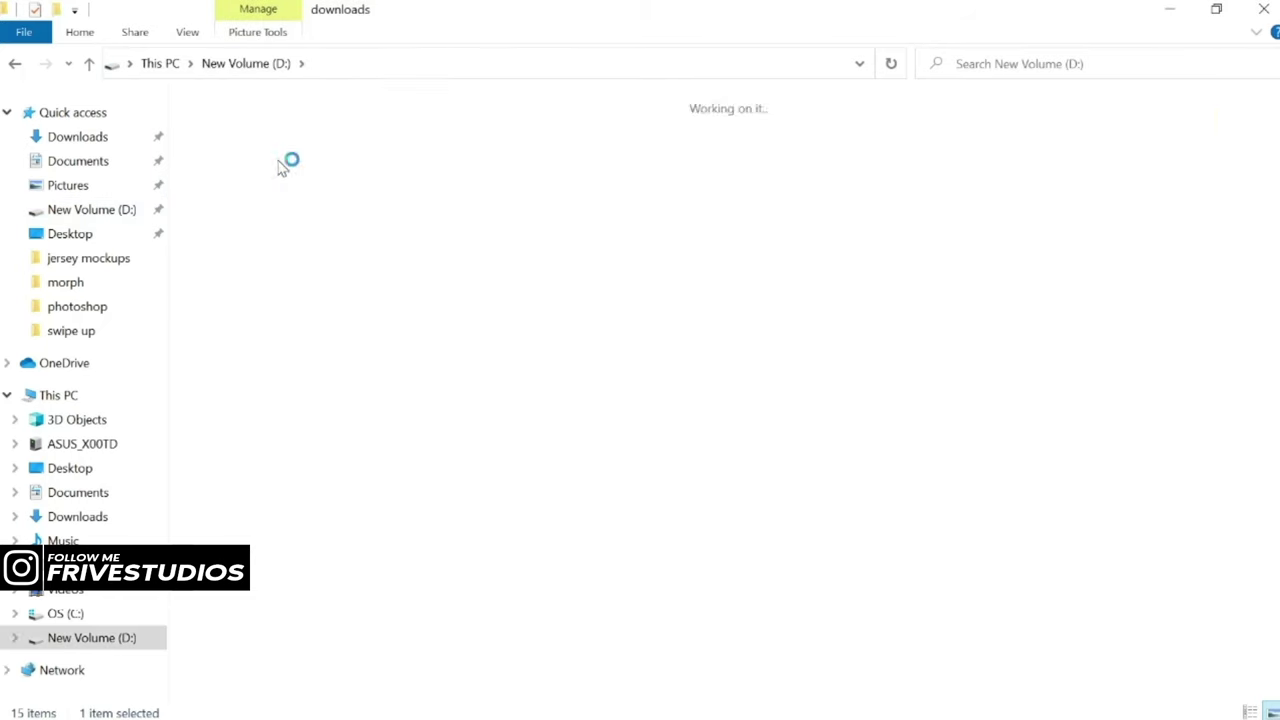
double_click(289, 163)
double_click(246, 157)
double_click(255, 280)
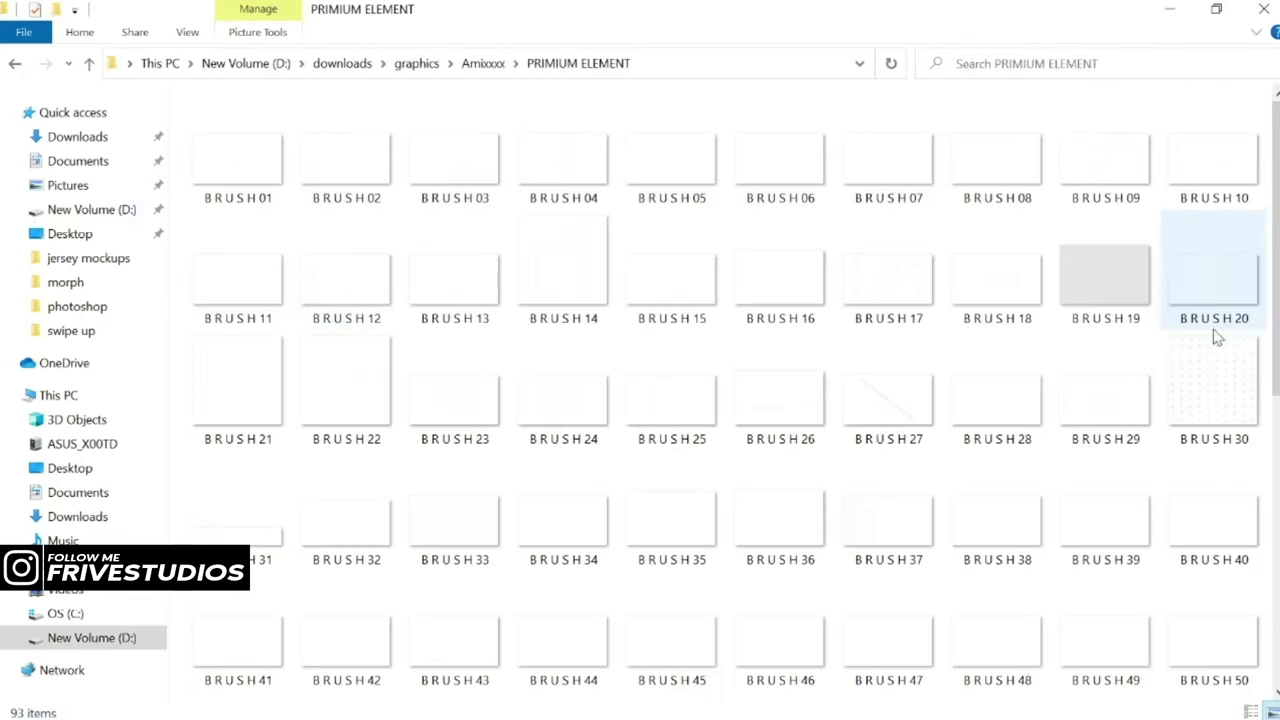
click(991, 425)
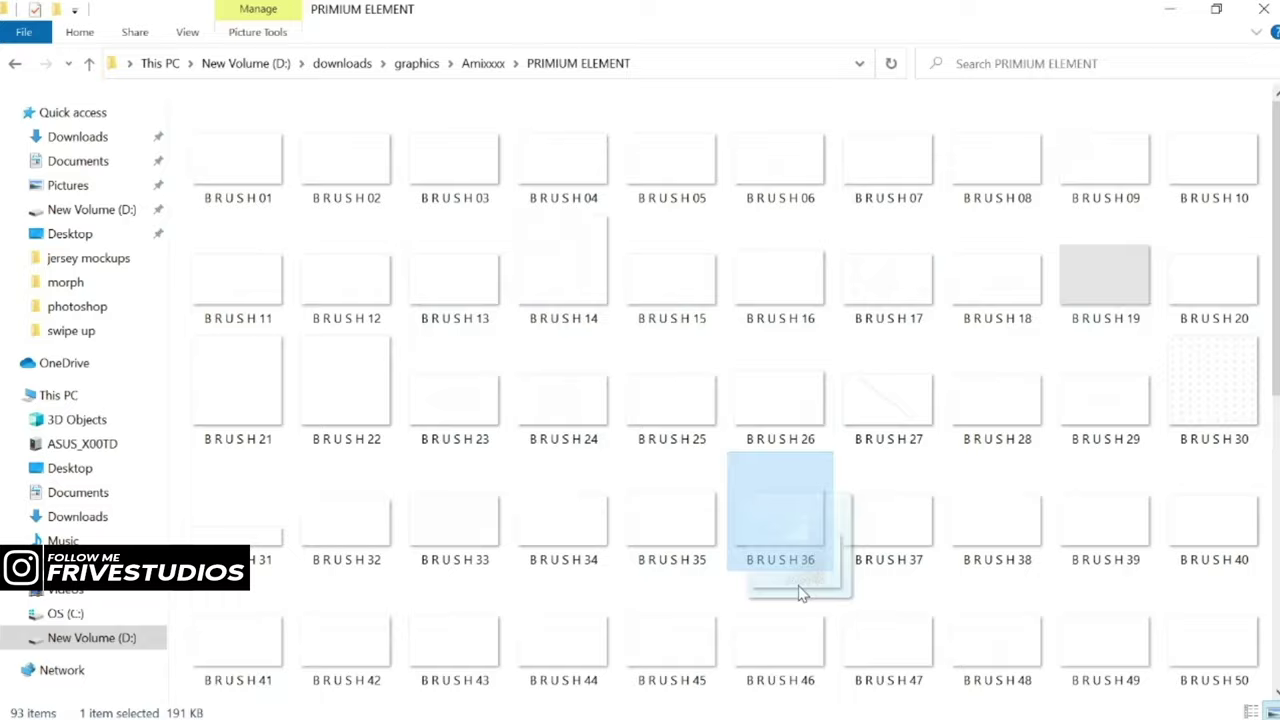
drag(812, 512, 640, 400)
mouse_move(891, 403)
mouse_down()
mouse_move(280, 408)
mouse_move(663, 171)
mouse_move(683, 290)
mouse_up()
Rotate BRUSH 36 to about -83°, then place BRUSH 37 clipped to the shoulder design
drag(800, 310, 816, 274)
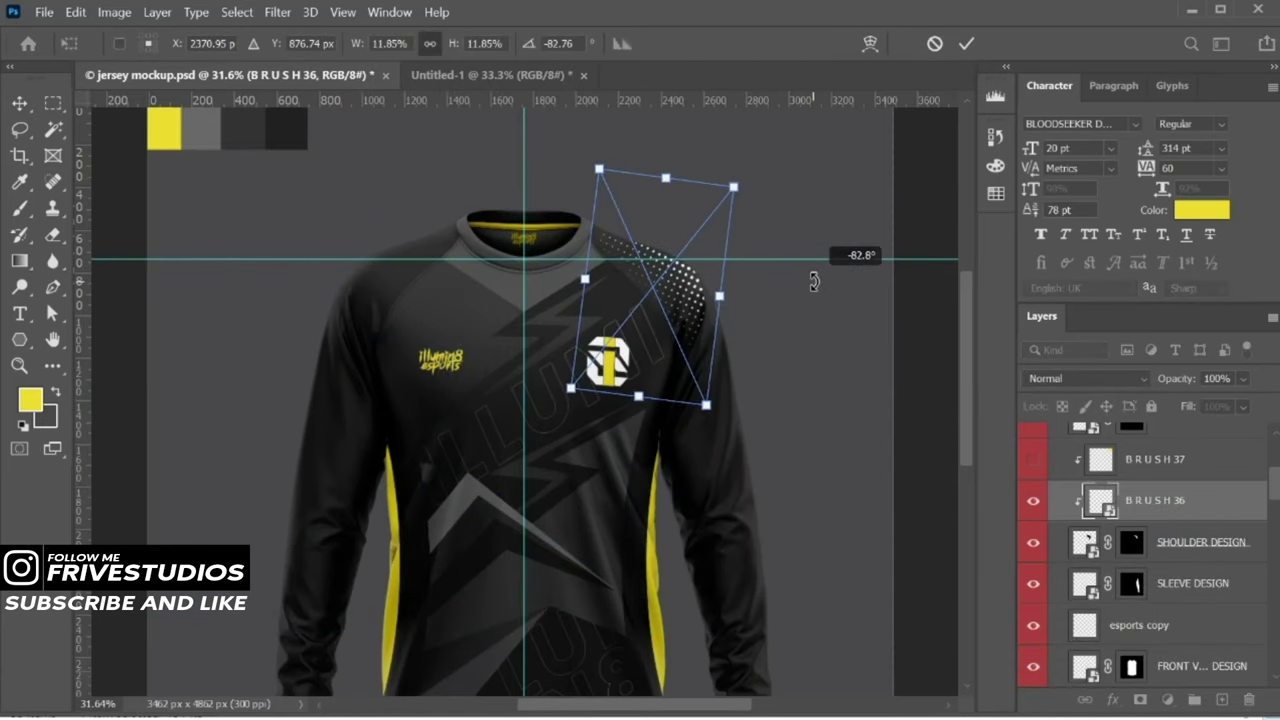
drag(676, 349, 660, 352)
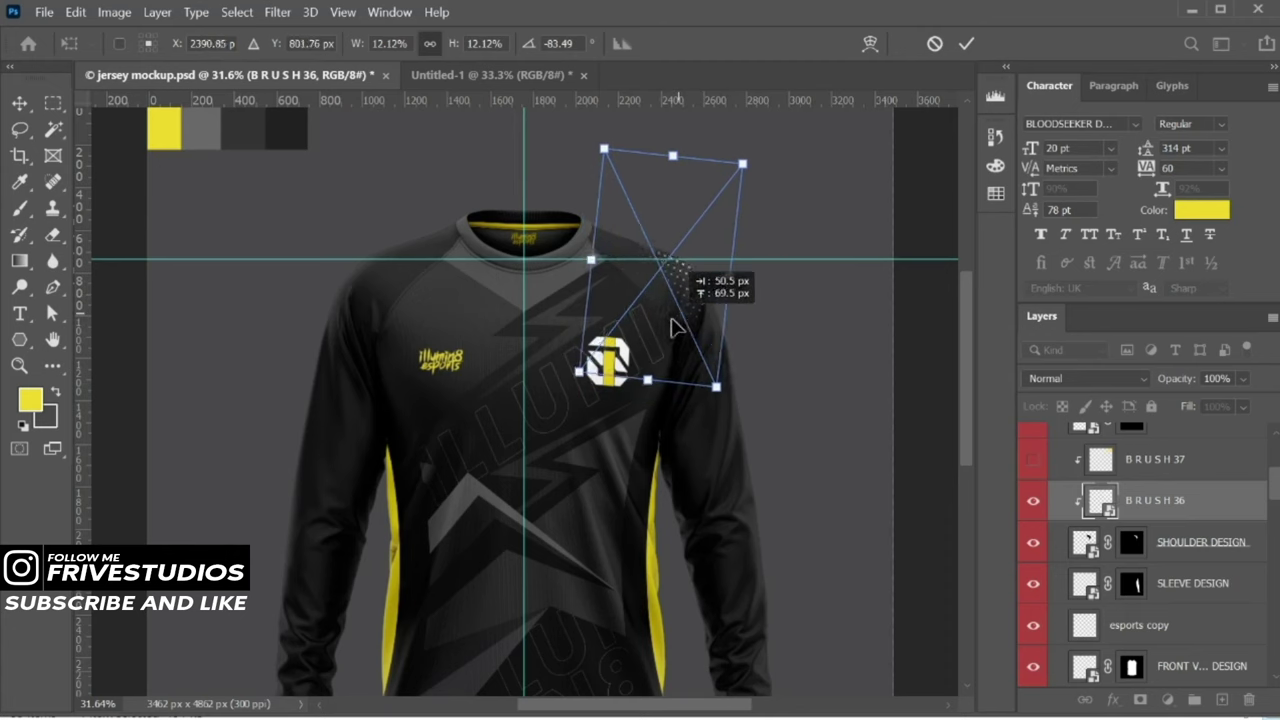
key(alt+Tab)
drag(848, 540, 1122, 512)
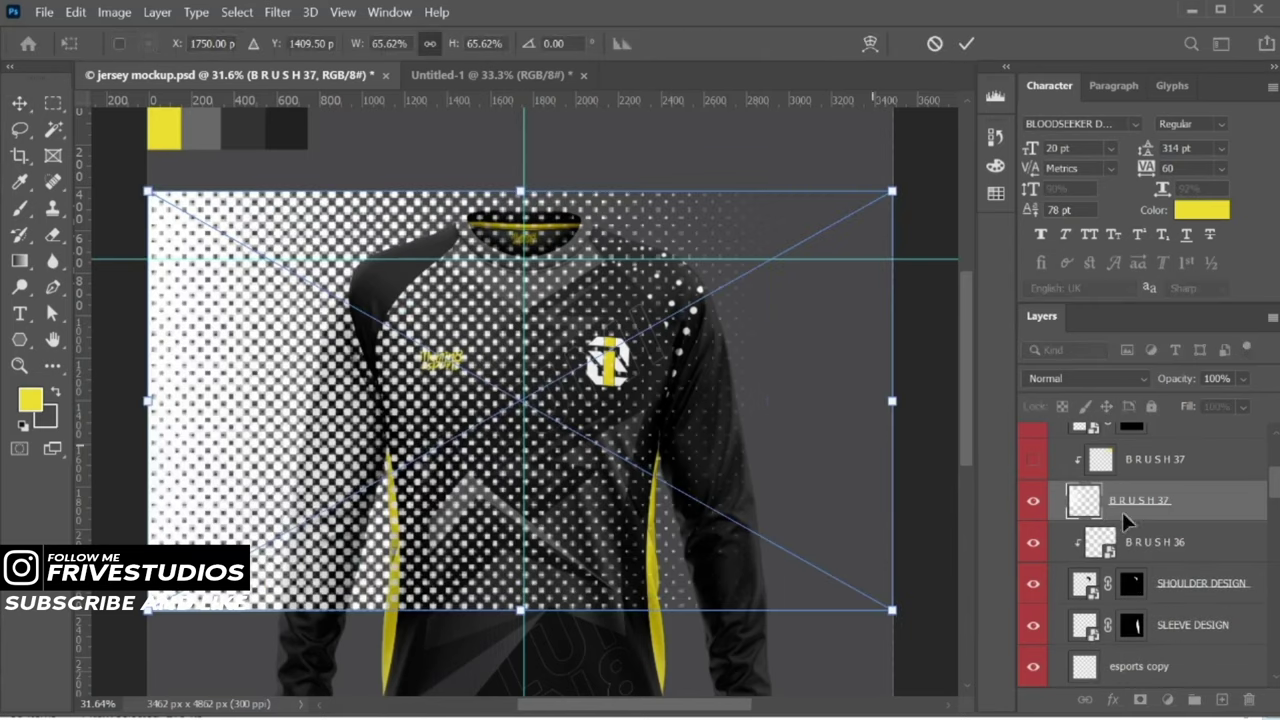
click(1180, 548)
alt+click(1178, 522)
Scale the BRUSH 37 halftone to about 49% and rotate it along the shoulder
key(ctrl+t)
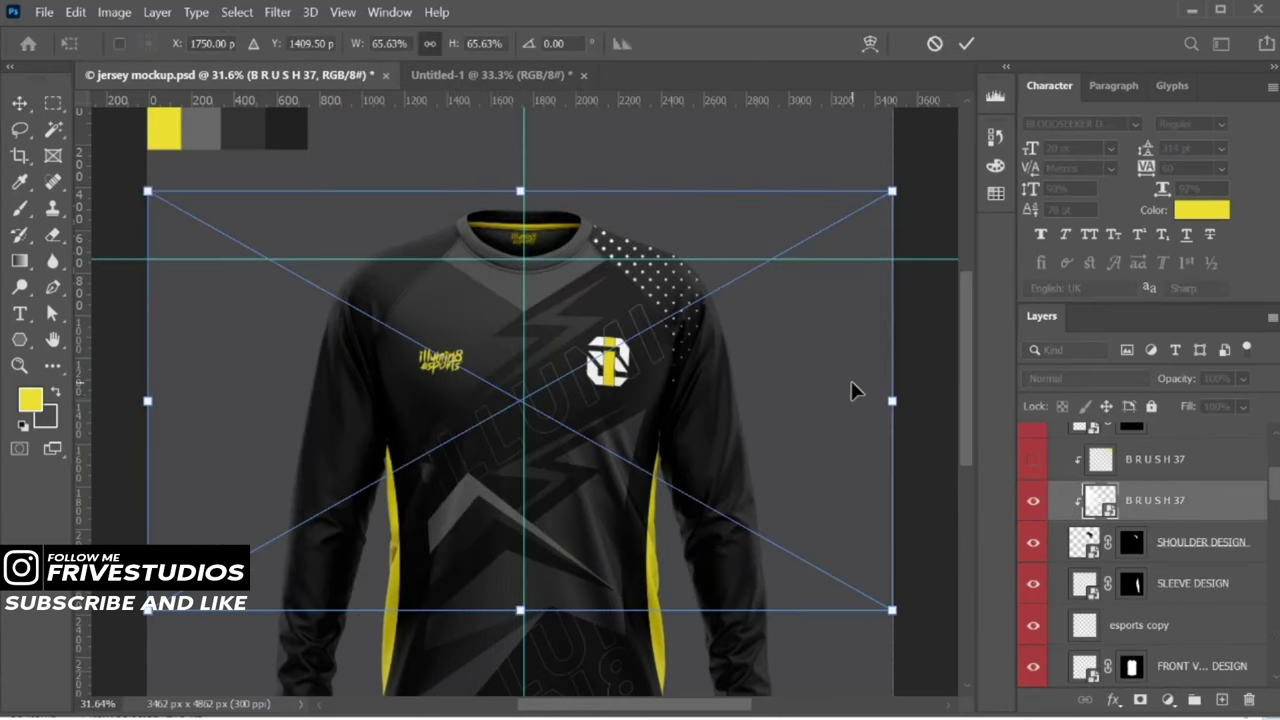
text(90)
drag(892, 190, 750, 290)
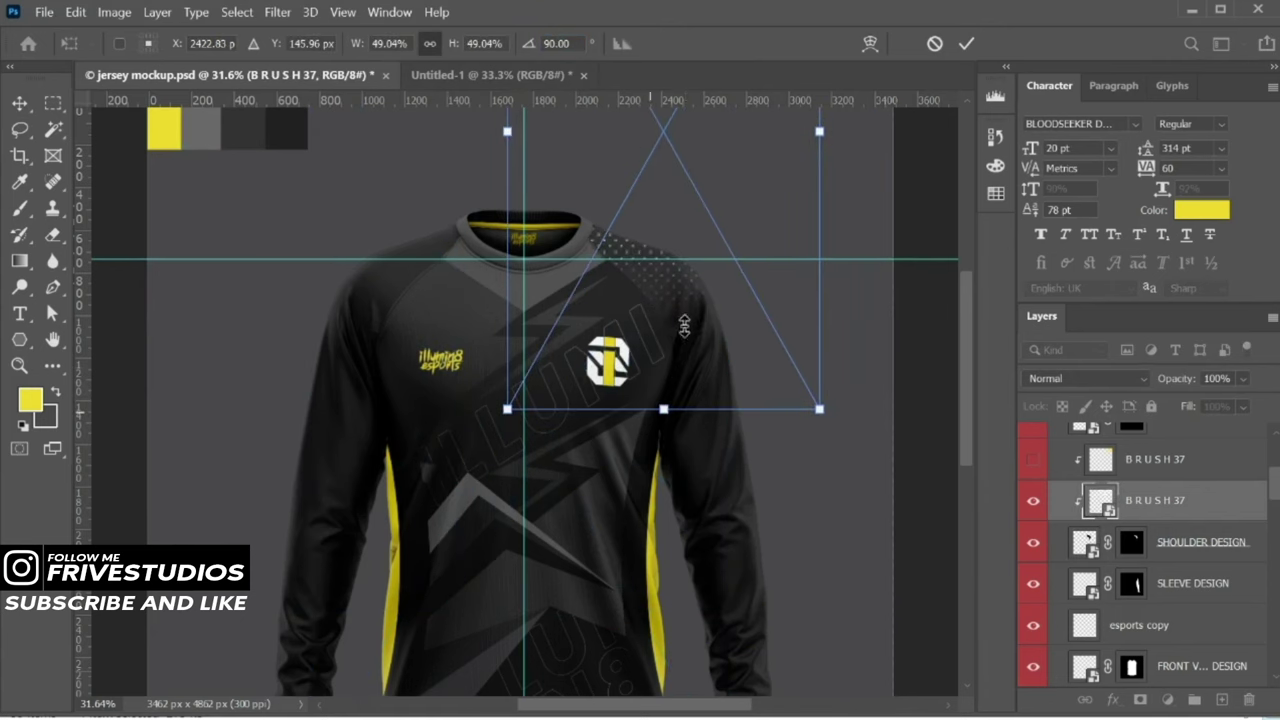
mouse_move(500, 120)
mouse_down()
mouse_move(820, 376)
mouse_move(737, 371)
mouse_up()
click(966, 43)
scroll(665, 322, up, 2)
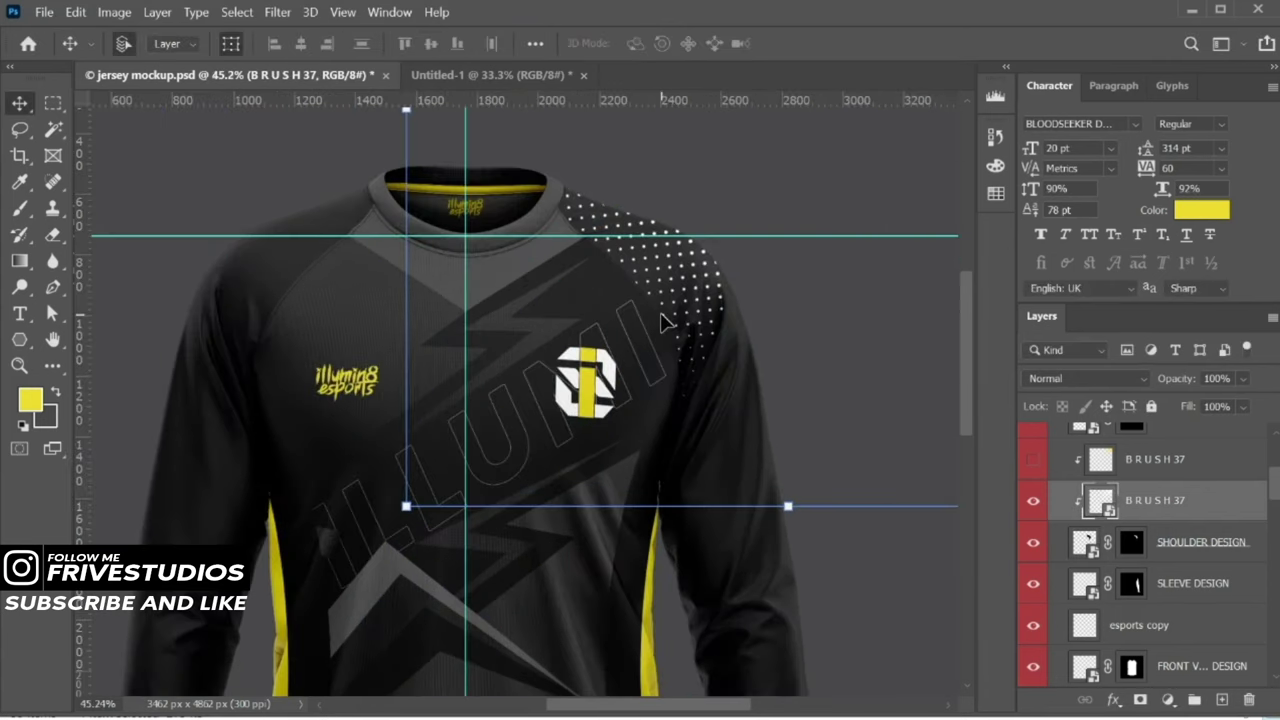
Re-rotate the halftone to about 122°, shrink it to 40% and nudge it into place
key(ctrl+t)
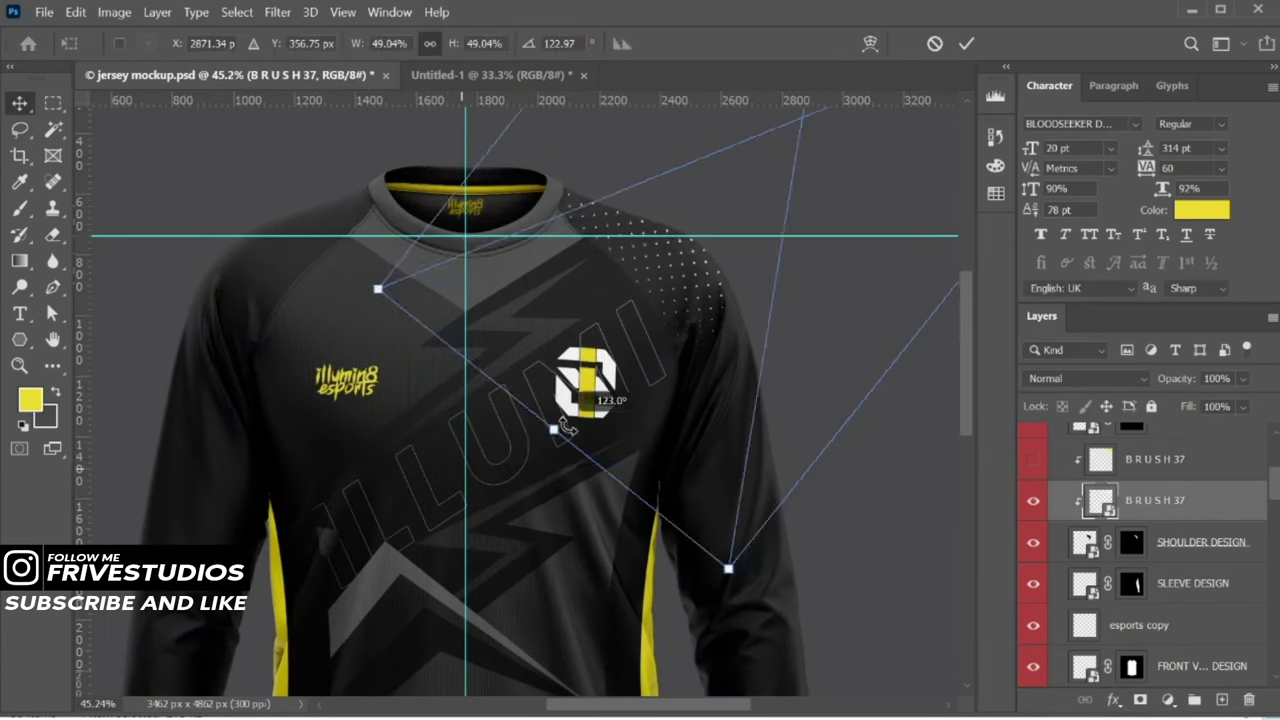
drag(586, 443, 693, 366)
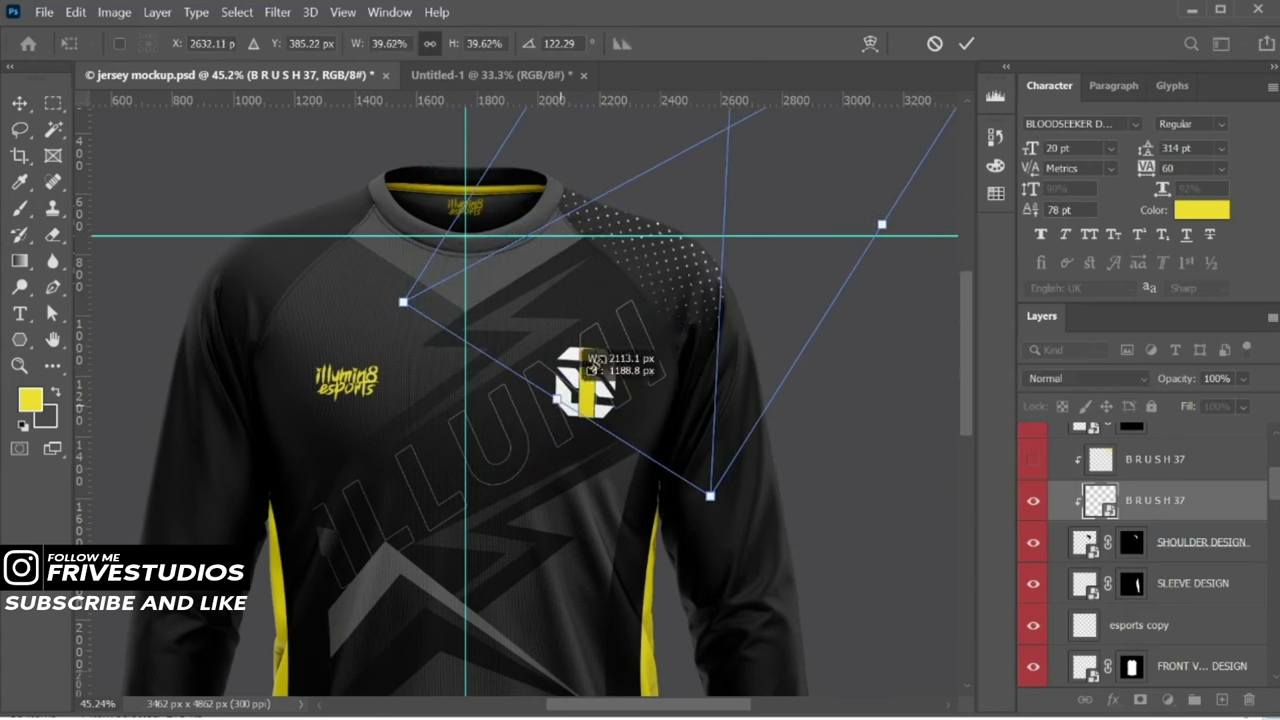
drag(590, 365, 714, 357)
key(Return)
scroll(643, 303, down, 2)
drag(640, 305, 643, 303)
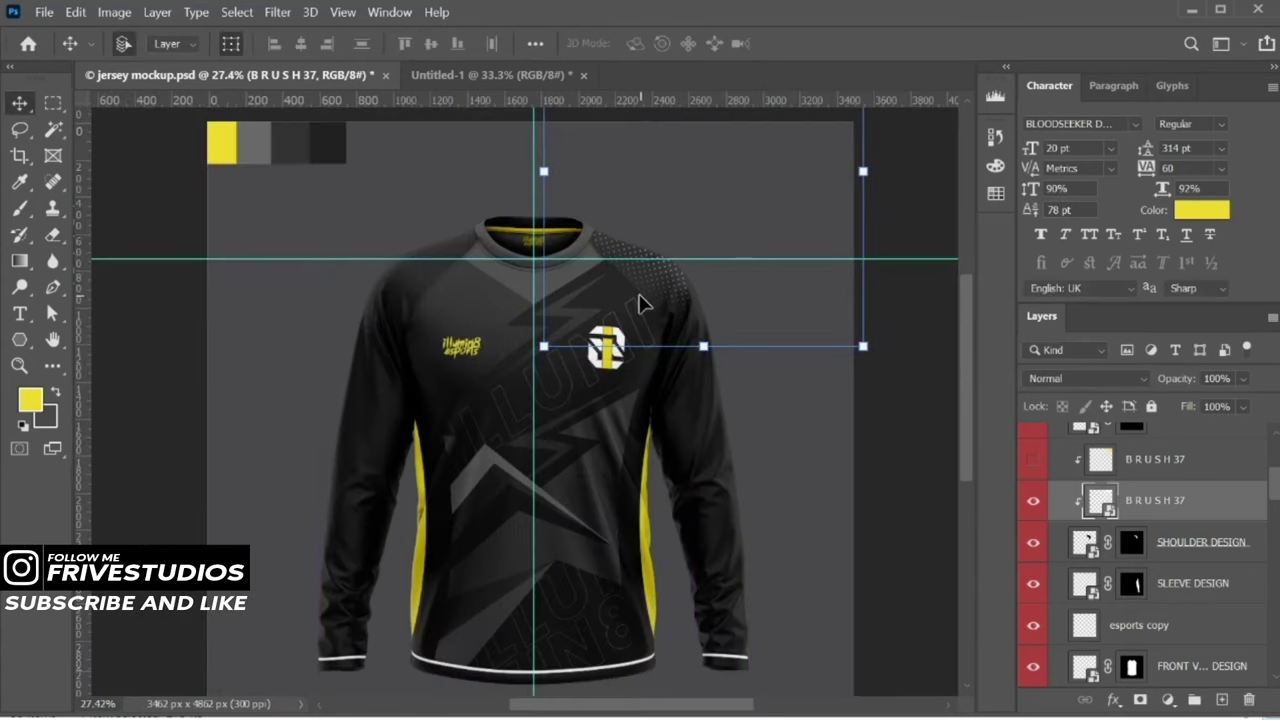
Rasterize the halftone layer and give it a 23% yellow Color Overlay
right_click(1186, 500)
click(912, 371)
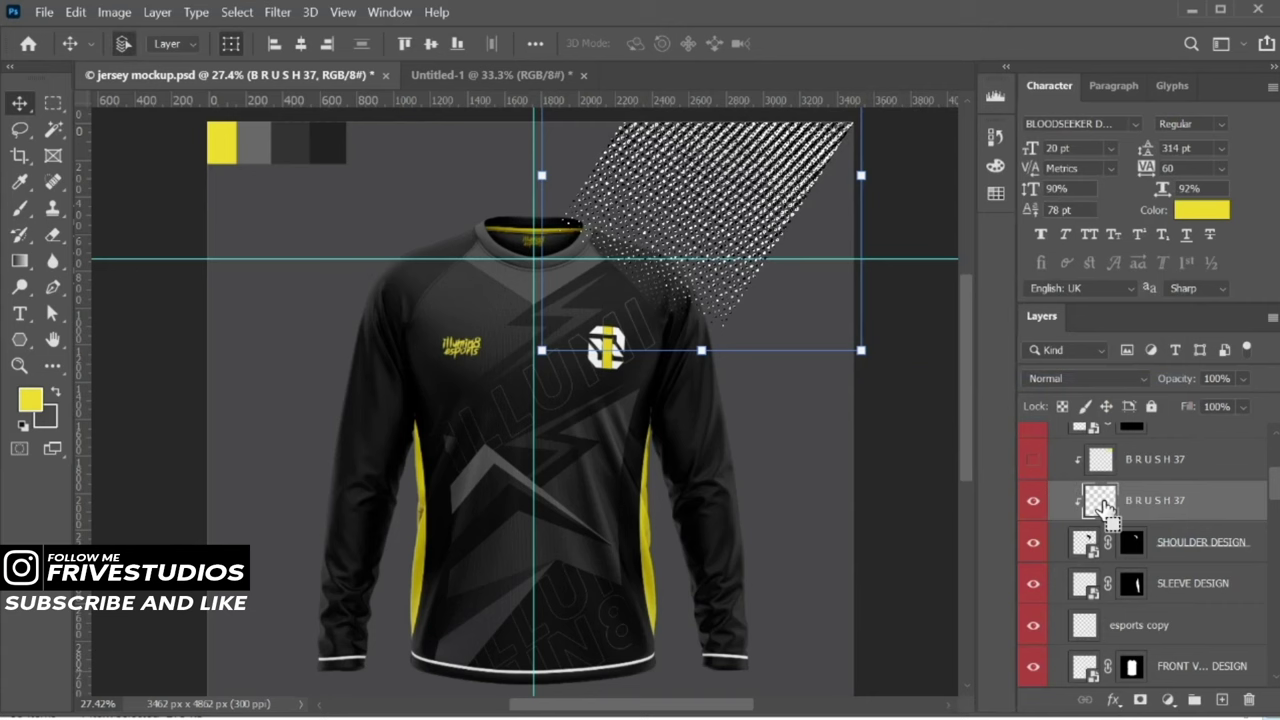
double_click(1208, 508)
click(449, 334)
click(614, 163)
click(222, 142)
click(1151, 154)
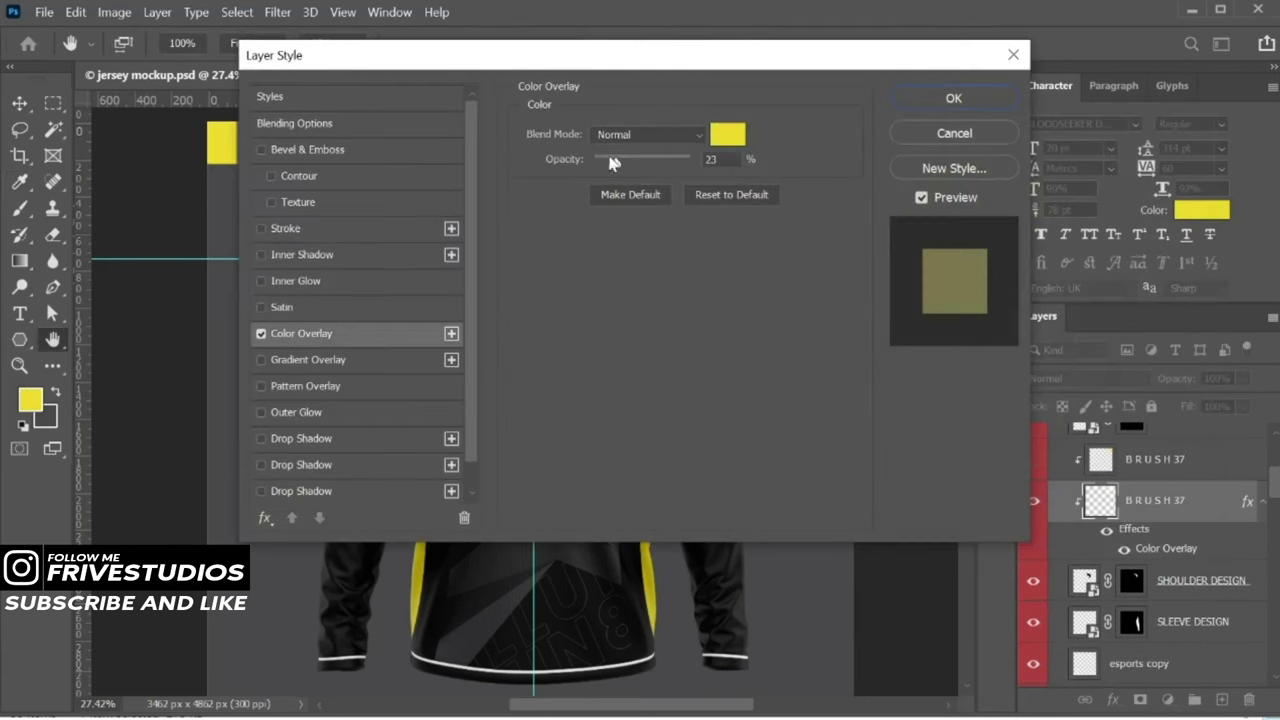
click(991, 97)
scroll(739, 223, up, 3)
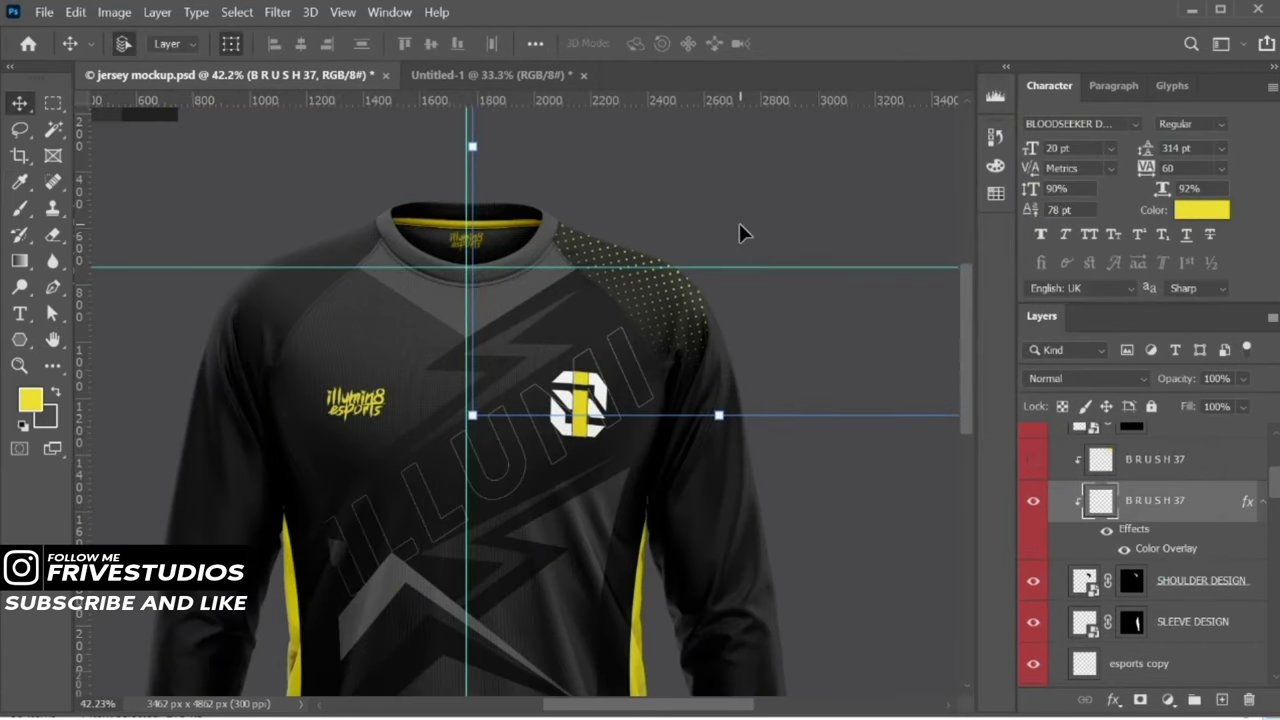
scroll(752, 235, down, 3)
right_click(1150, 500)
Rasterize the halftone's layer style and duplicate it above the other shoulder layer
click(920, 335)
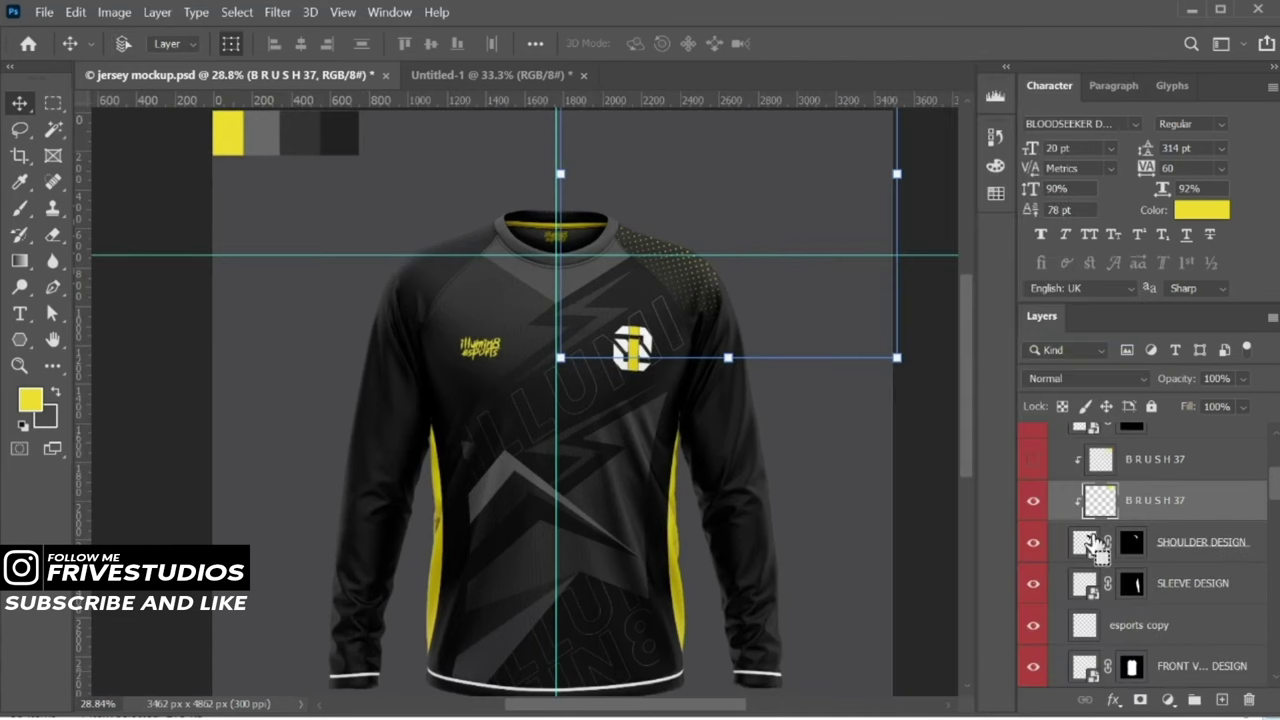
key(ctrl+j)
key(ctrl+z)
key(ctrl+d)
key(ctrl+j)
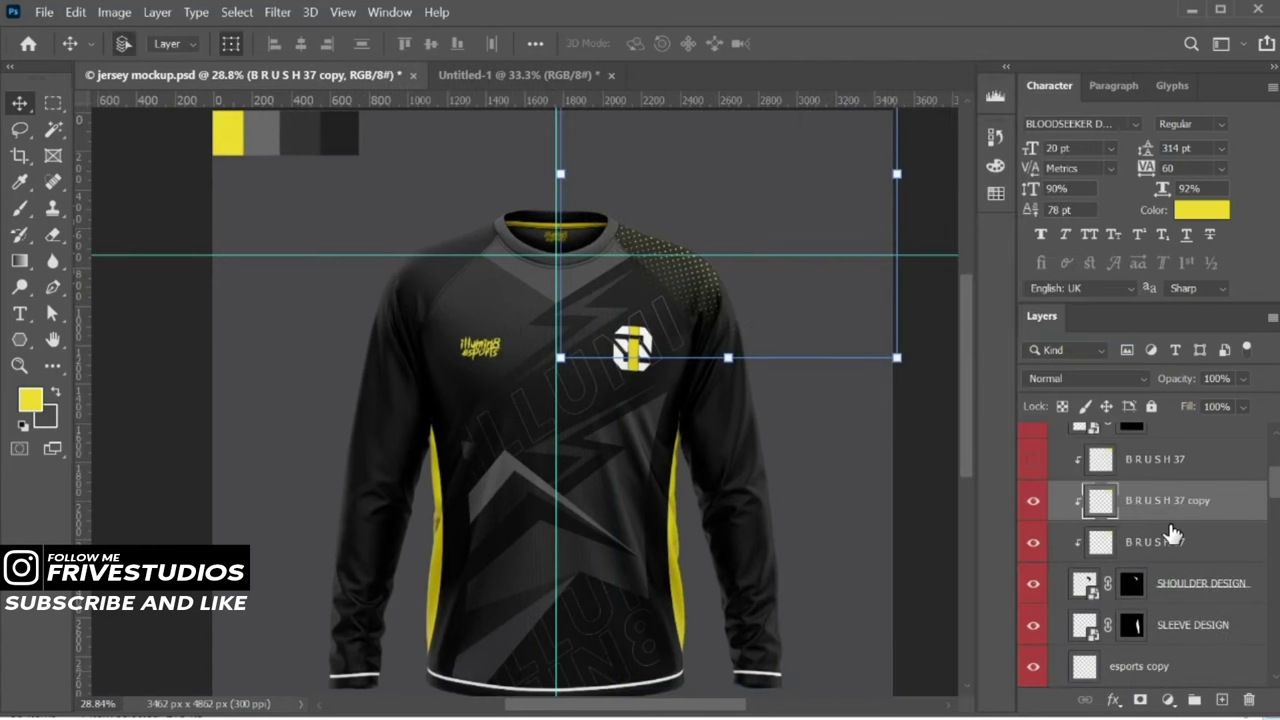
drag(1175, 533, 1186, 491)
Flip the halftone copy horizontally and move it onto the left shoulder
key(ctrl+t)
right_click(762, 286)
click(820, 630)
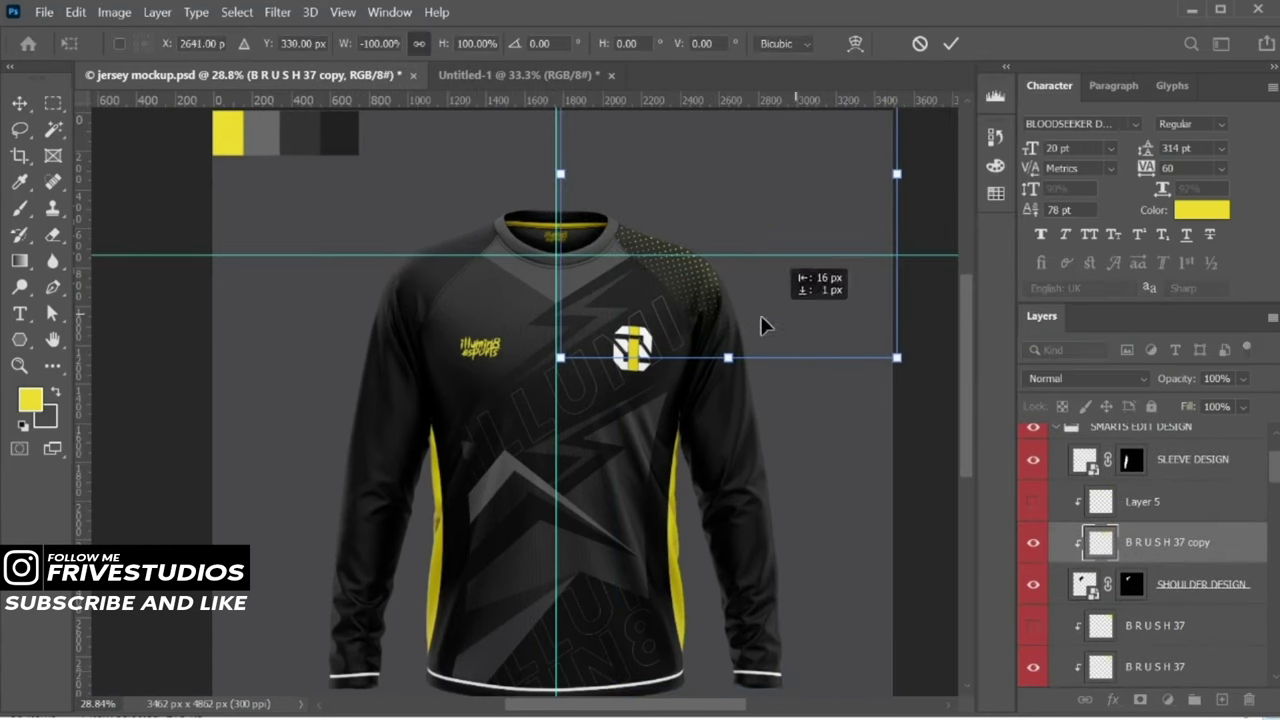
drag(505, 322, 437, 332)
key(Return)
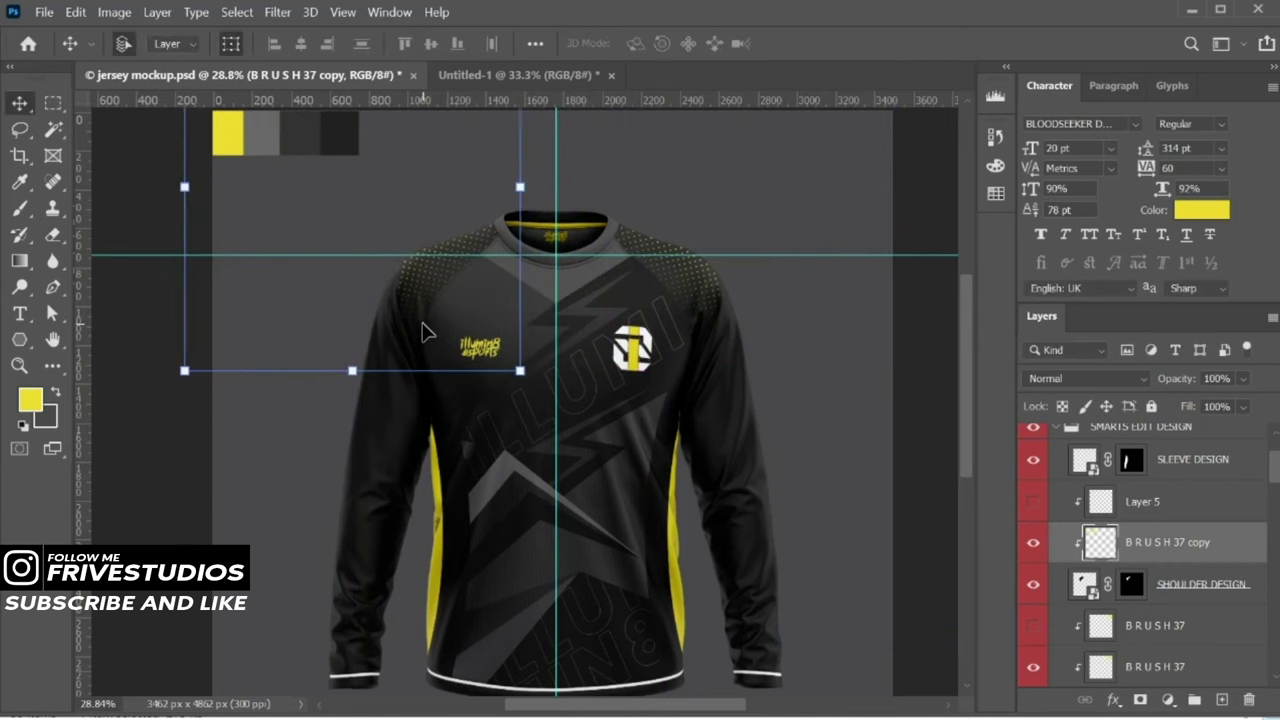
Open the sleeve design layer's contents for editing
click(935, 396)
scroll(935, 396, up, 1)
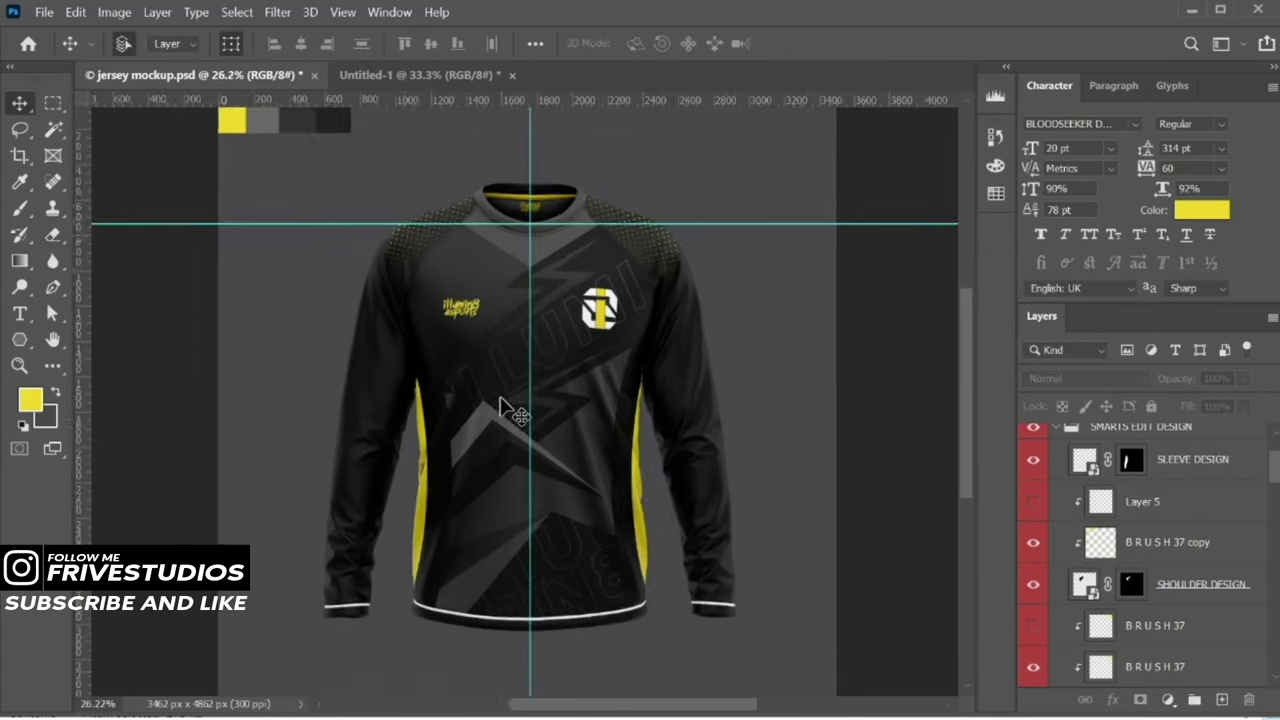
scroll(1120, 520, down, 3)
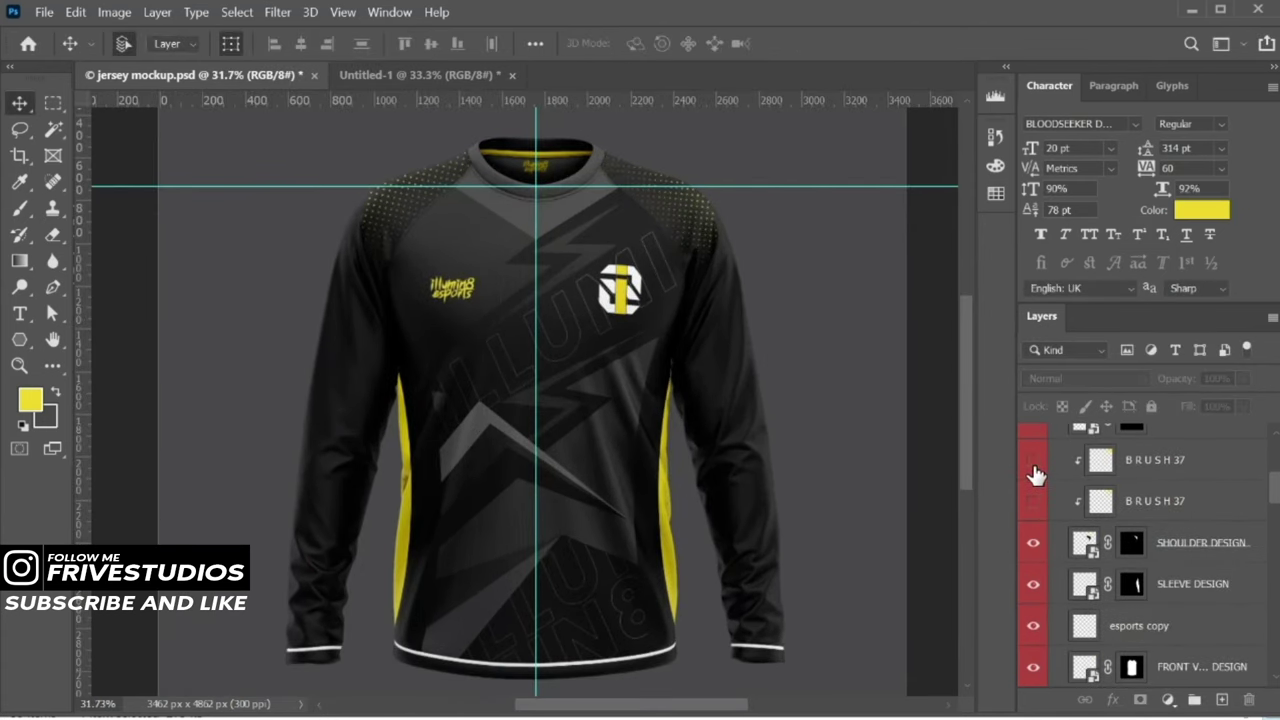
scroll(1170, 565, down, 2)
click(1130, 503)
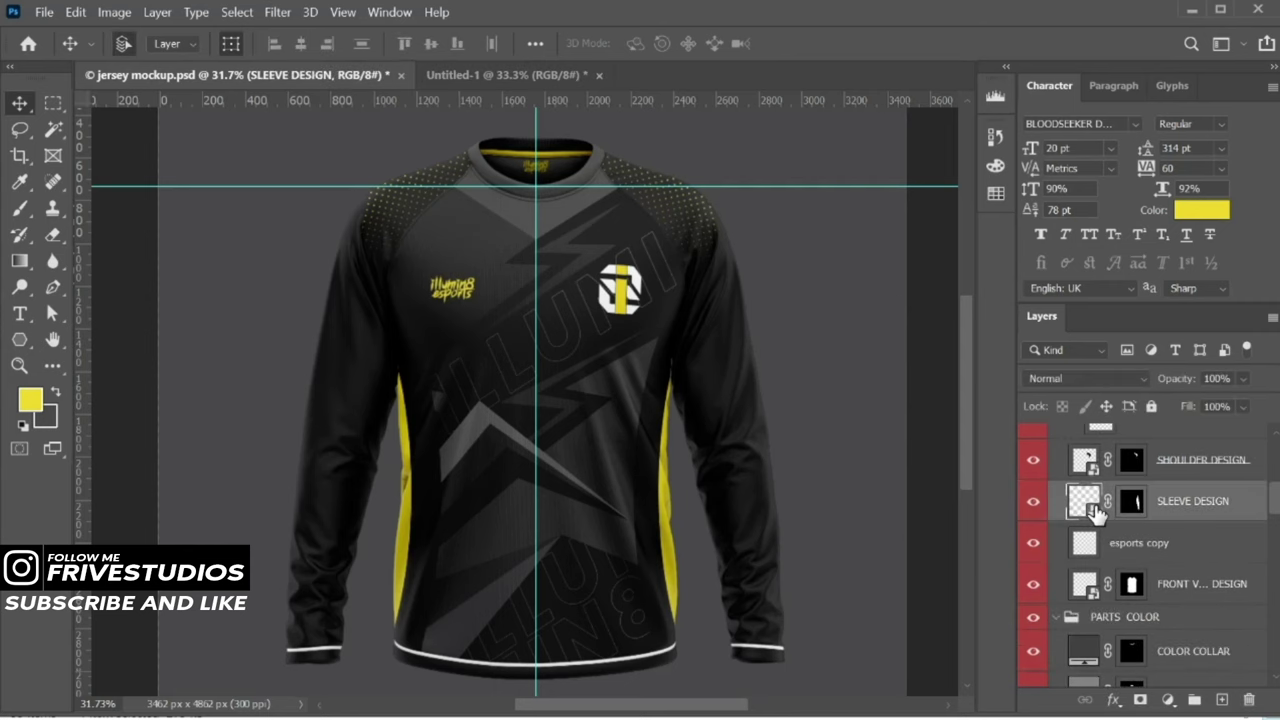
double_click(1084, 500)
Search Google Images for 'pakistan' and drag the flag into the sleeve design
key(alt+Tab)
text(pakis)
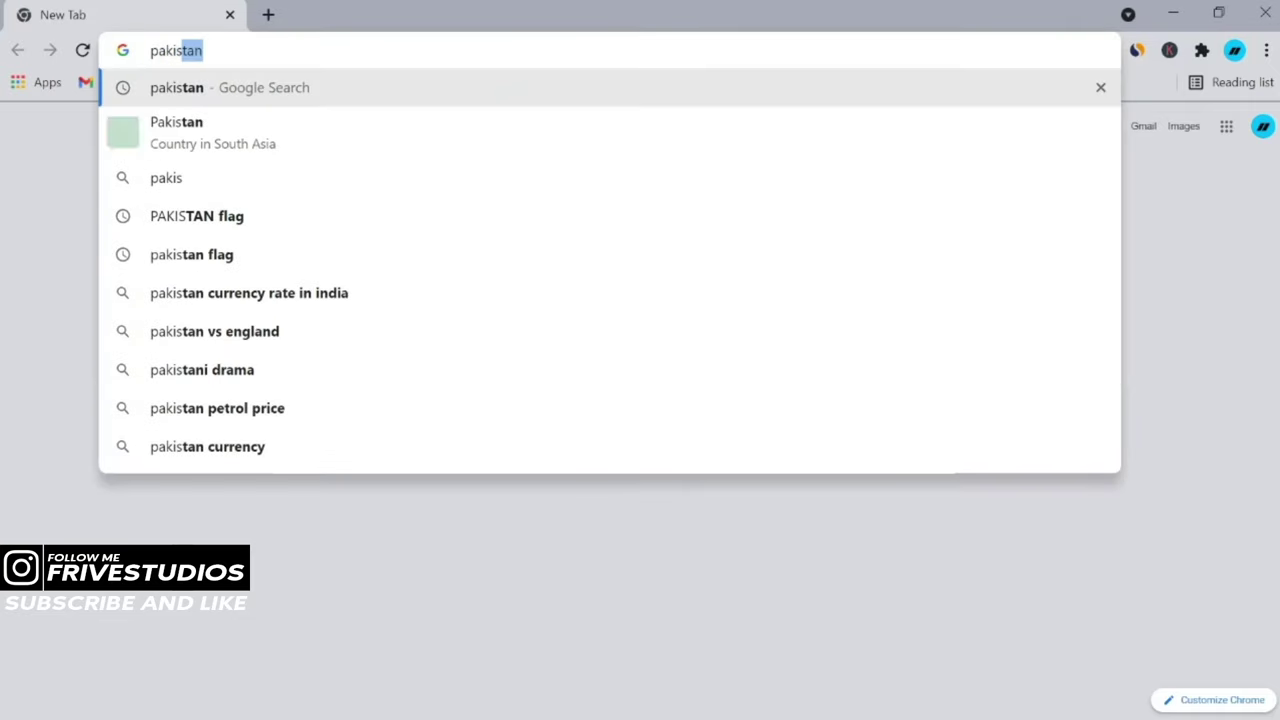
key(Return)
click(363, 194)
click(146, 226)
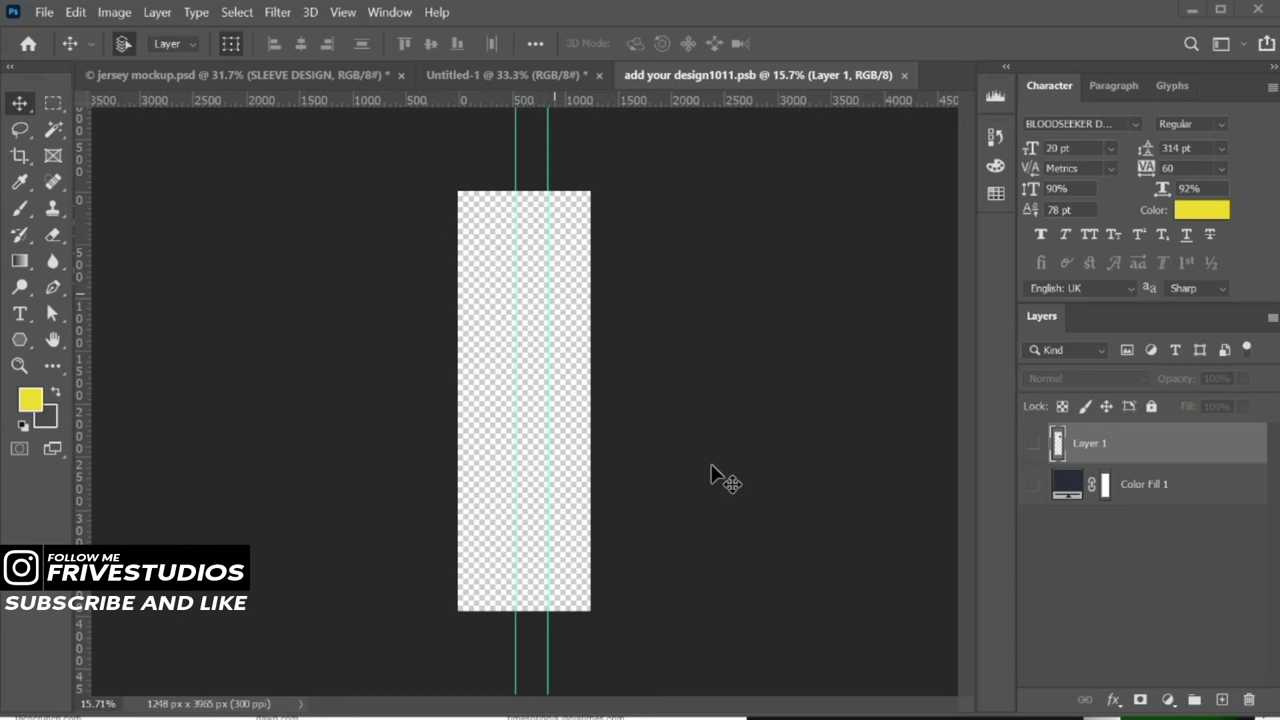
drag(1012, 313, 714, 471)
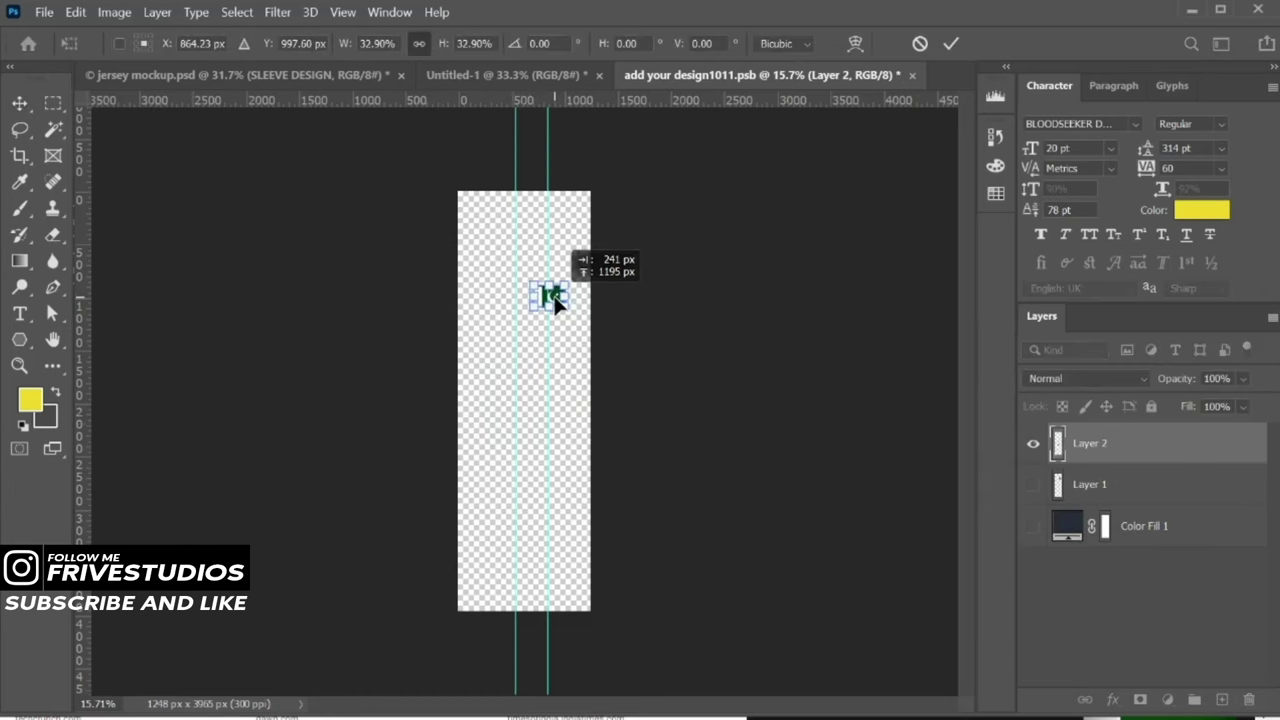
Confirm the flag, save the sleeve design and check it on the jersey mockup
key(Return)
key(ctrl+s)
click(240, 75)
click(622, 78)
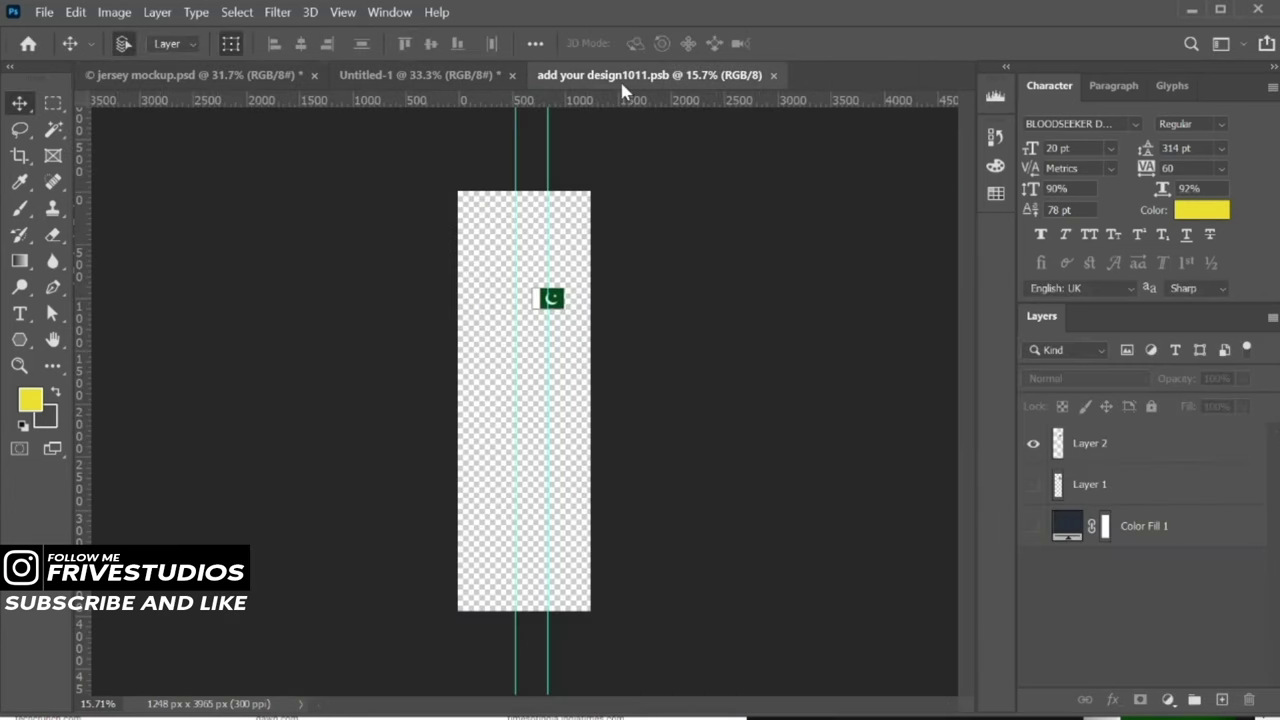
Nudge the flag slightly up and left, save, and review it on the mockup
alt+scroll(548, 296, up, 5)
click(570, 300)
key(ctrl+t)
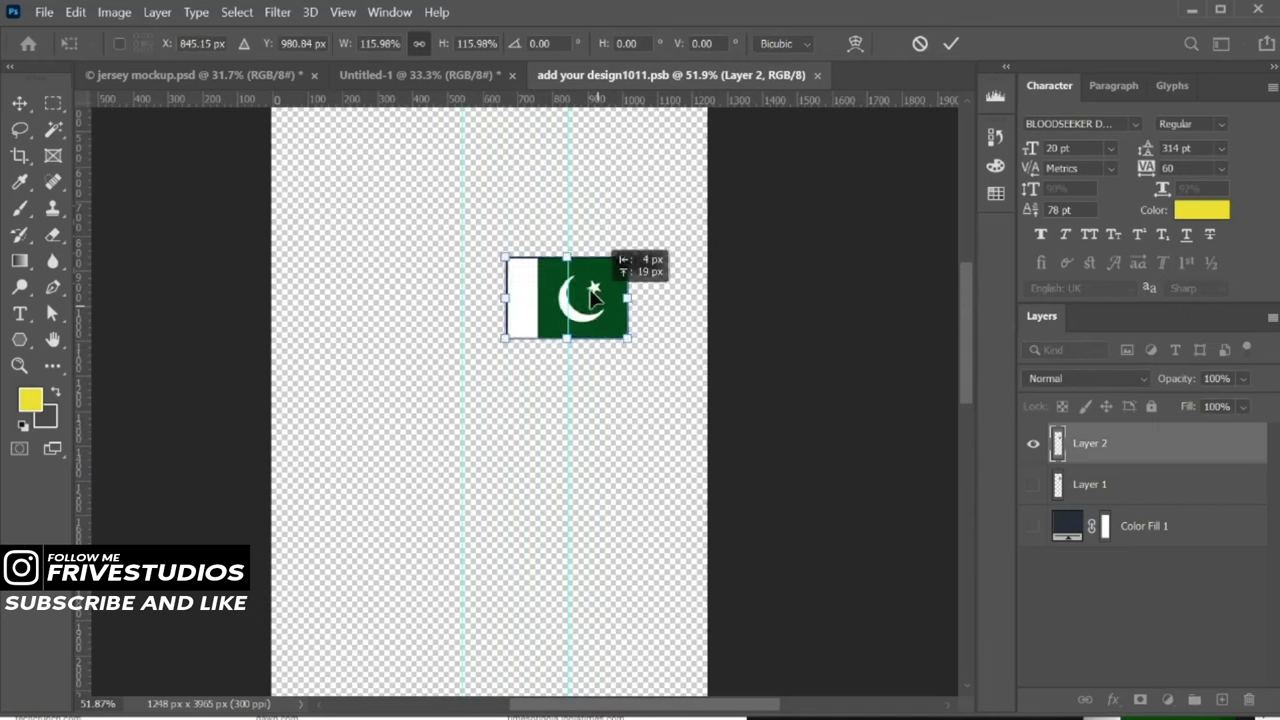
drag(593, 292, 588, 288)
key(Return)
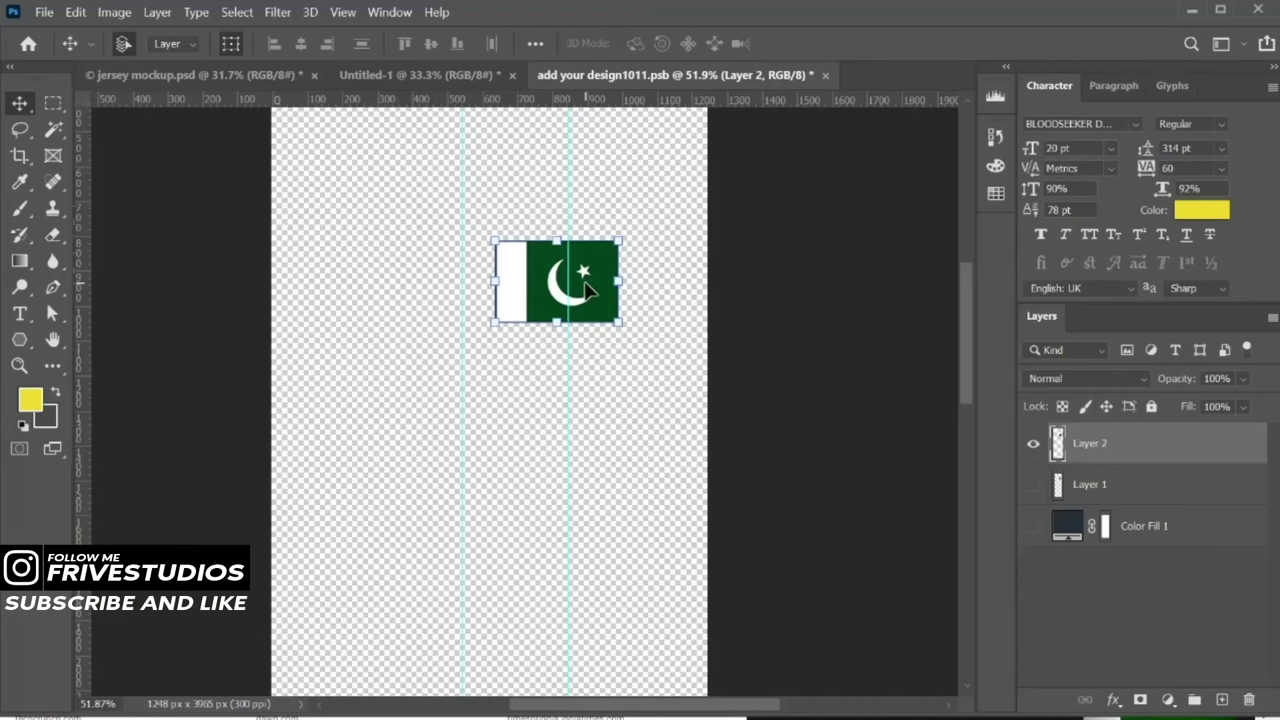
key(ctrl+s)
click(224, 80)
click(628, 86)
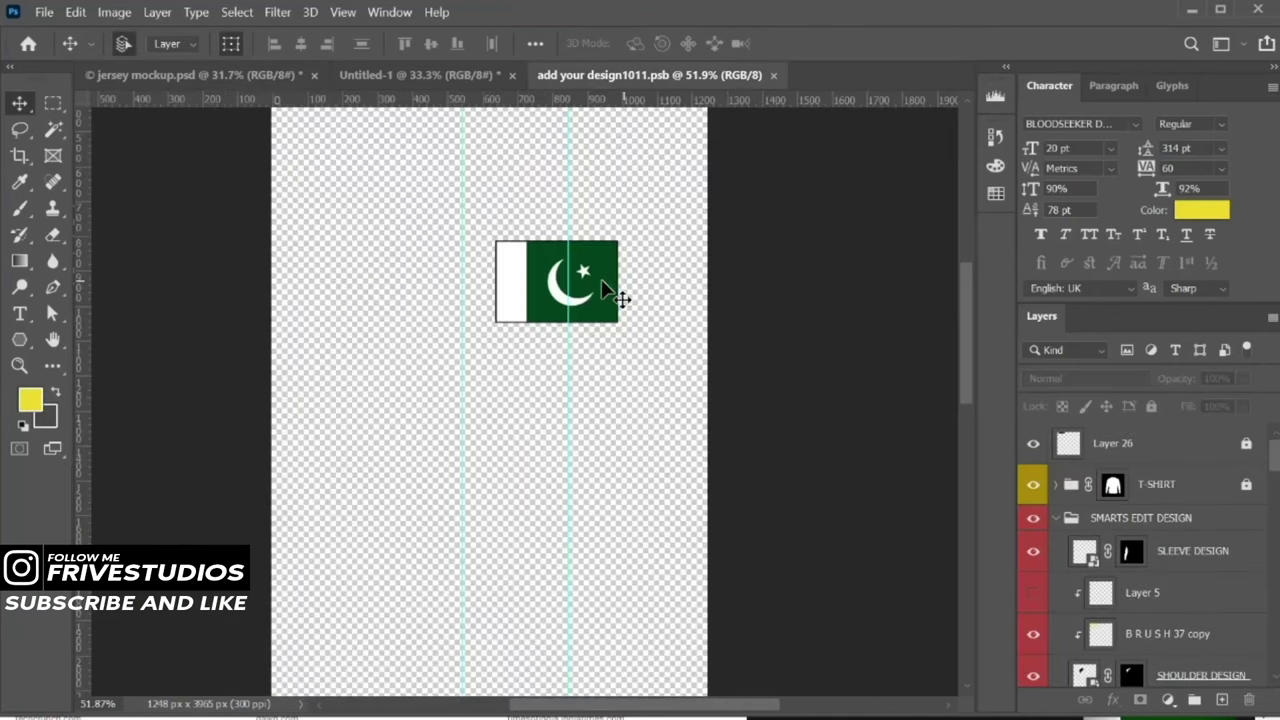
Move the flag up about 25 px and widen it, checking the mockup between edits
drag(603, 306, 601, 283)
click(200, 76)
click(680, 76)
key(ctrl+t)
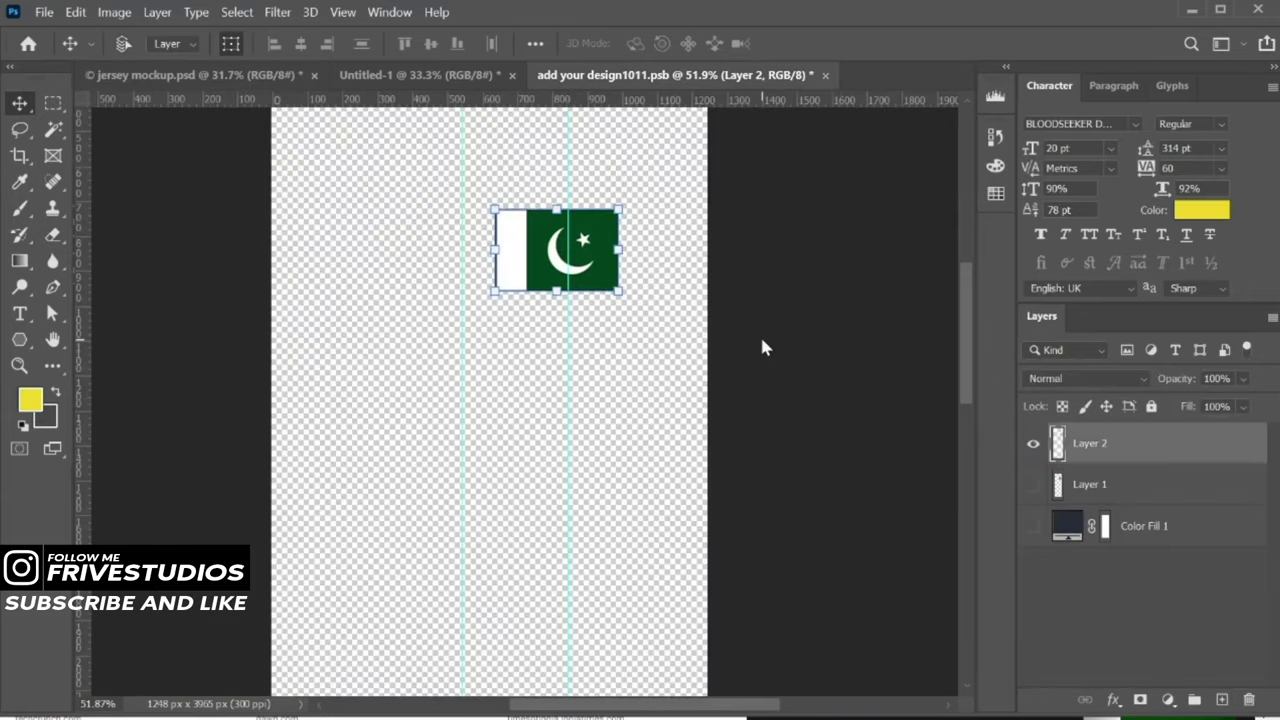
click(190, 75)
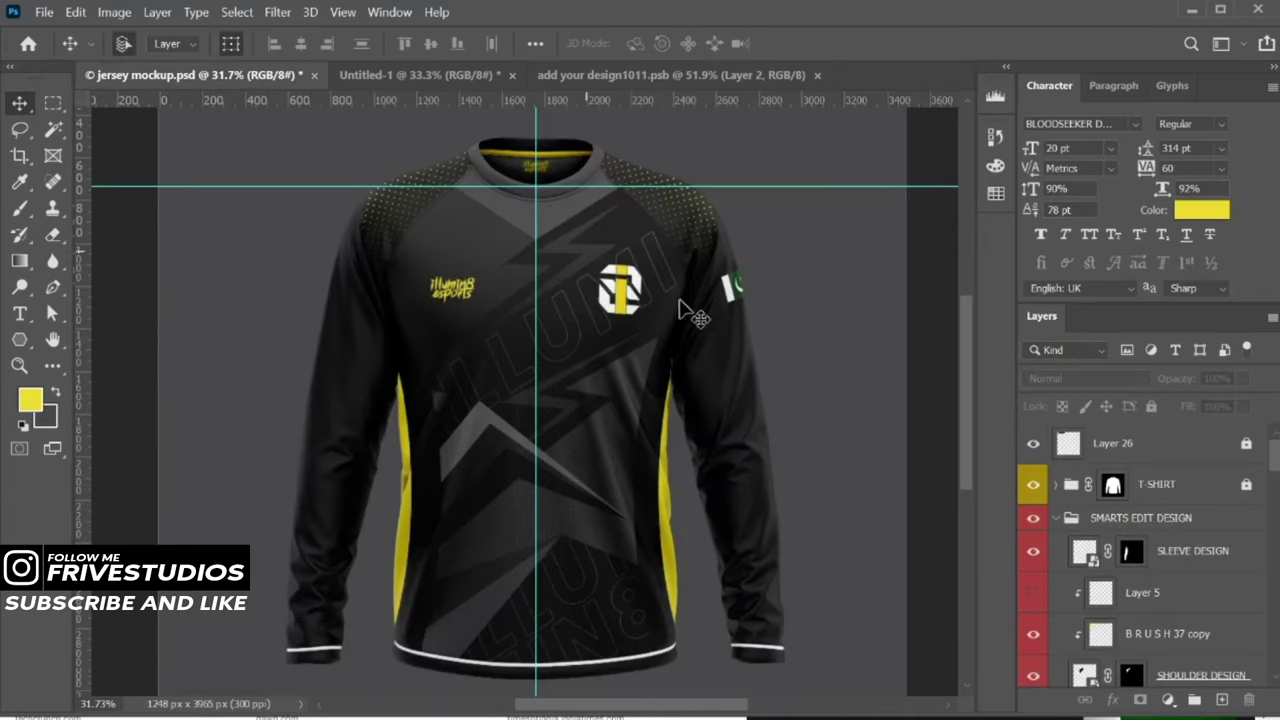
scroll(686, 309, up, 3)
click(670, 75)
drag(622, 204, 644, 205)
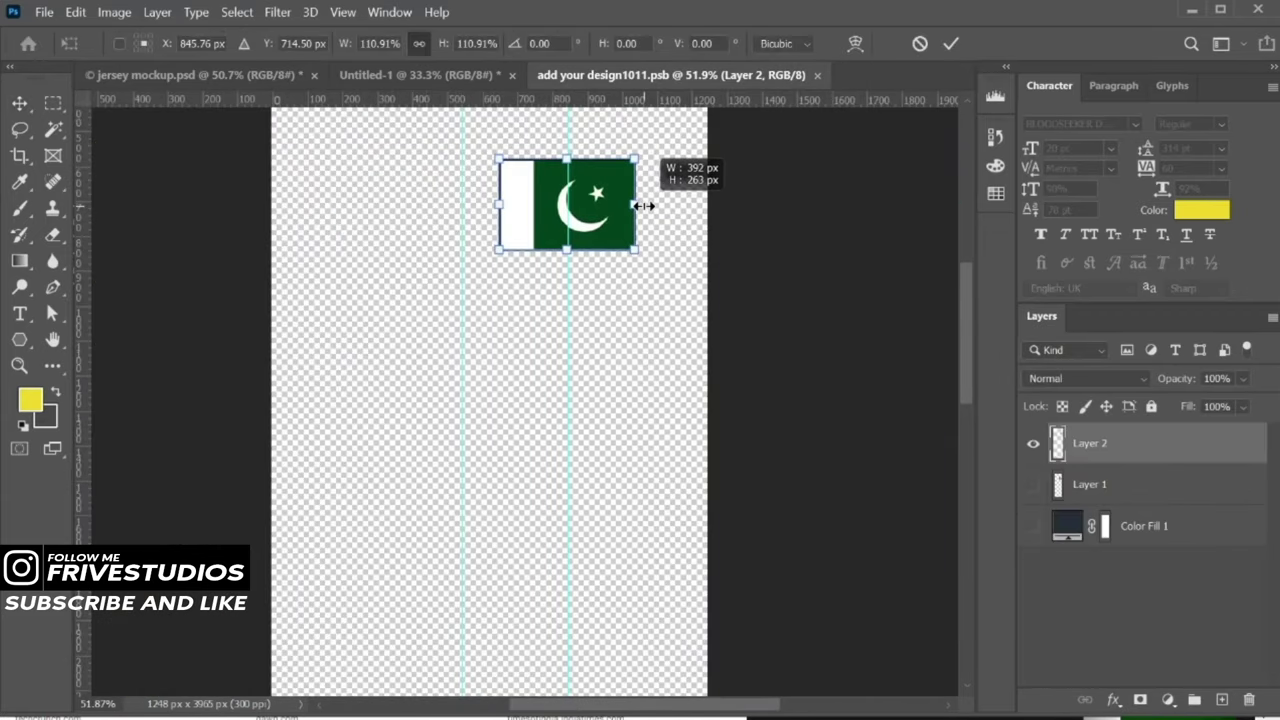
click(196, 75)
scroll(692, 320, down, 3)
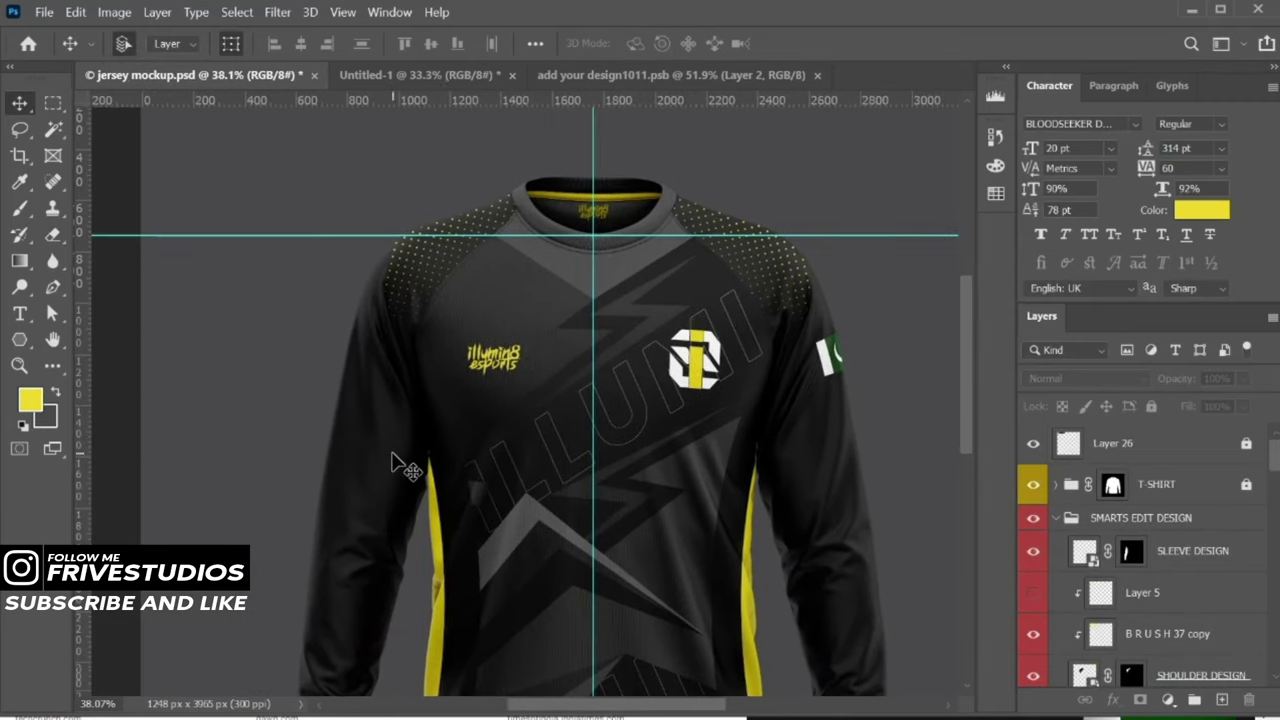
Open the other sleeve's SLEEVE DESIGN layer contents for editing
click(405, 468)
scroll(1148, 560, down, 2)
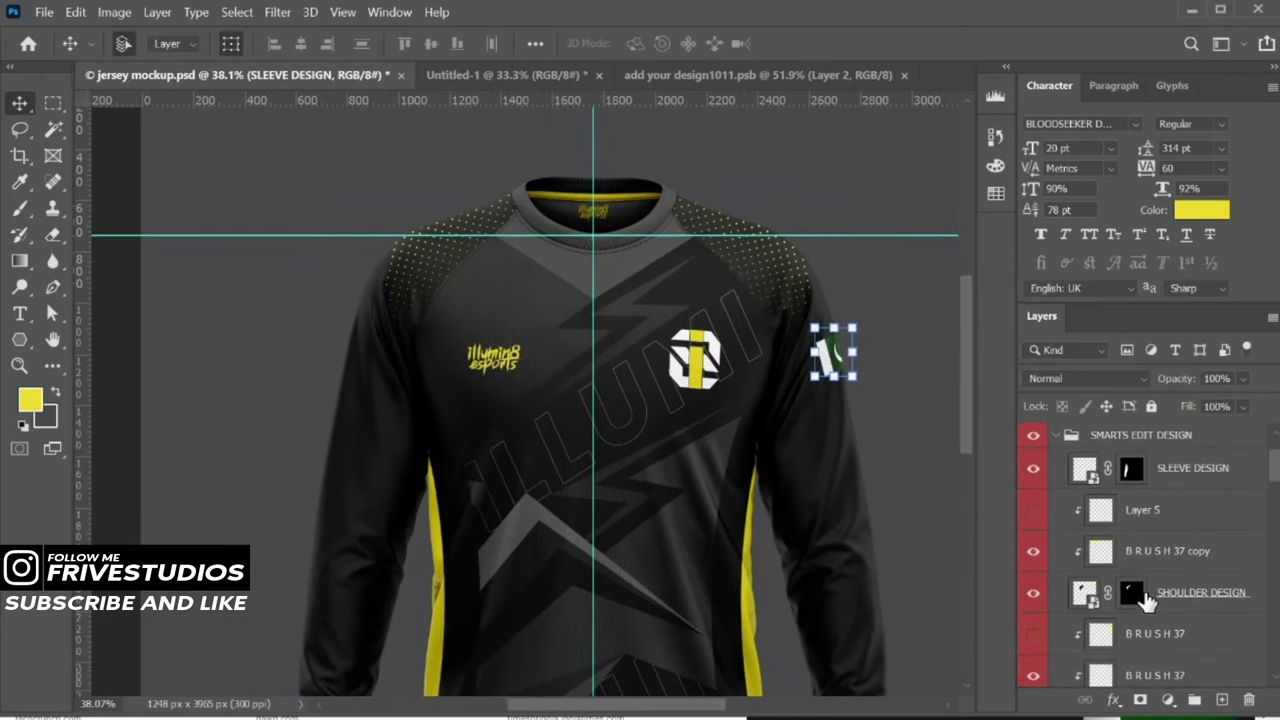
double_click(1095, 485)
key(alt+Tab)
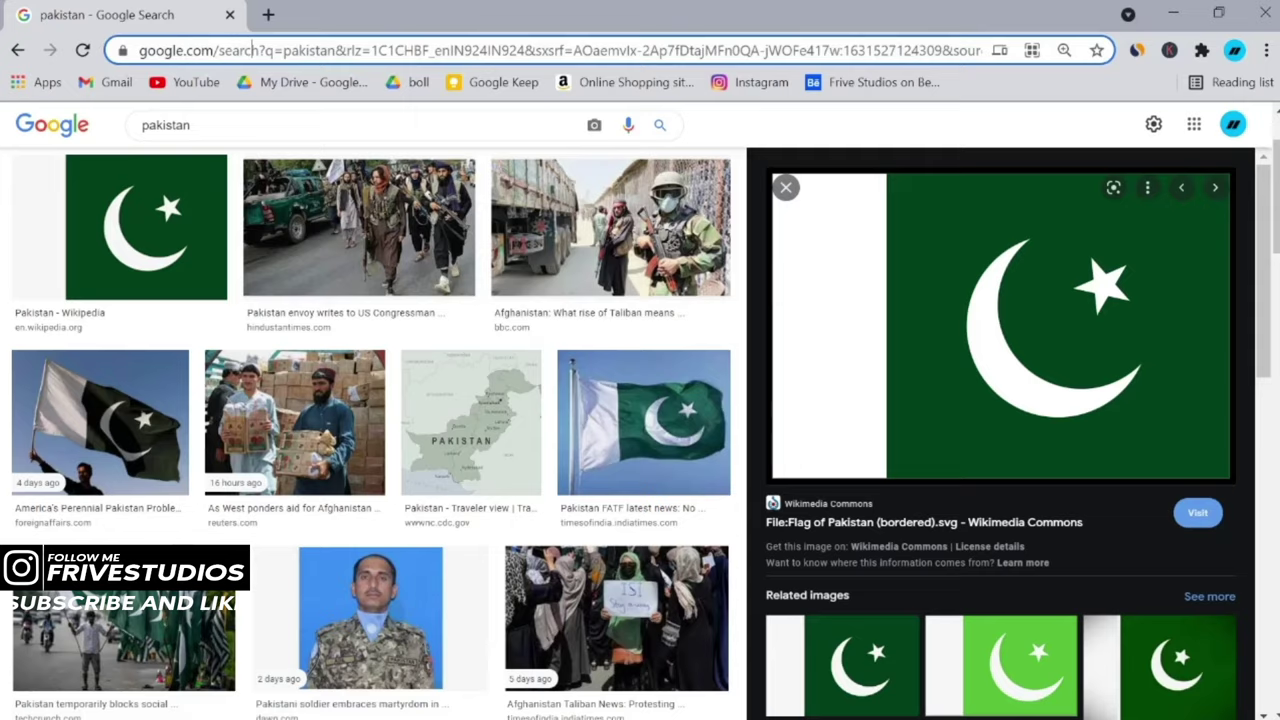
Search Google Images for a 'pubgm' logo
click(400, 50)
text(pubgm)
key(Return)
click(282, 190)
text(lo)
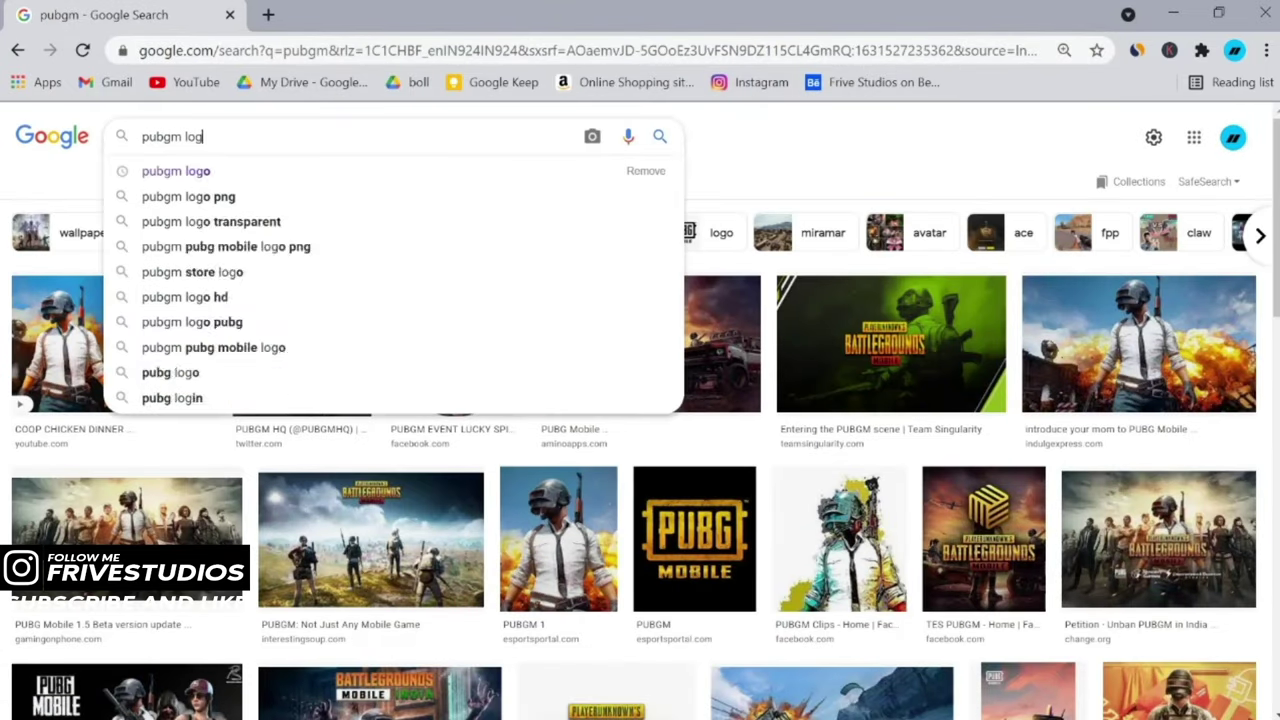
text(g)
key(Return)
Refine the image search to 'pubgm logo png' and browse the results
click(245, 50)
text(pubgm)
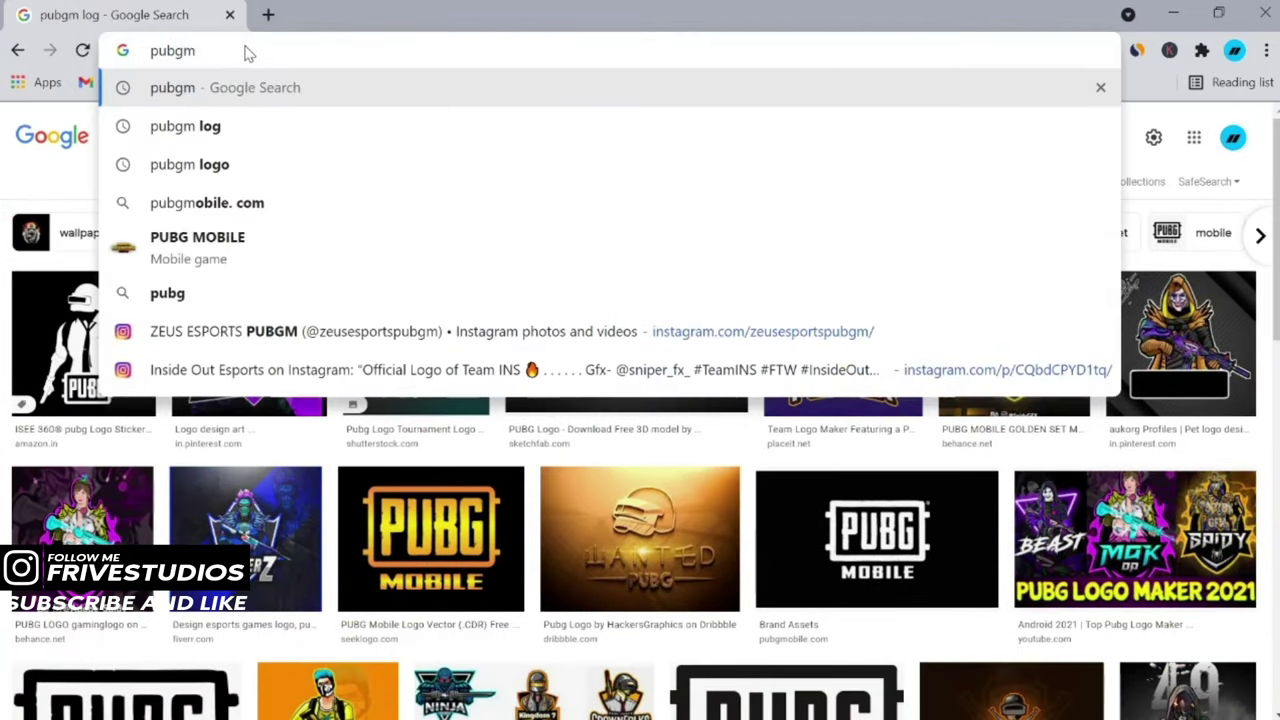
text( logo)
key(Down)
key(Return)
click(232, 190)
click(166, 137)
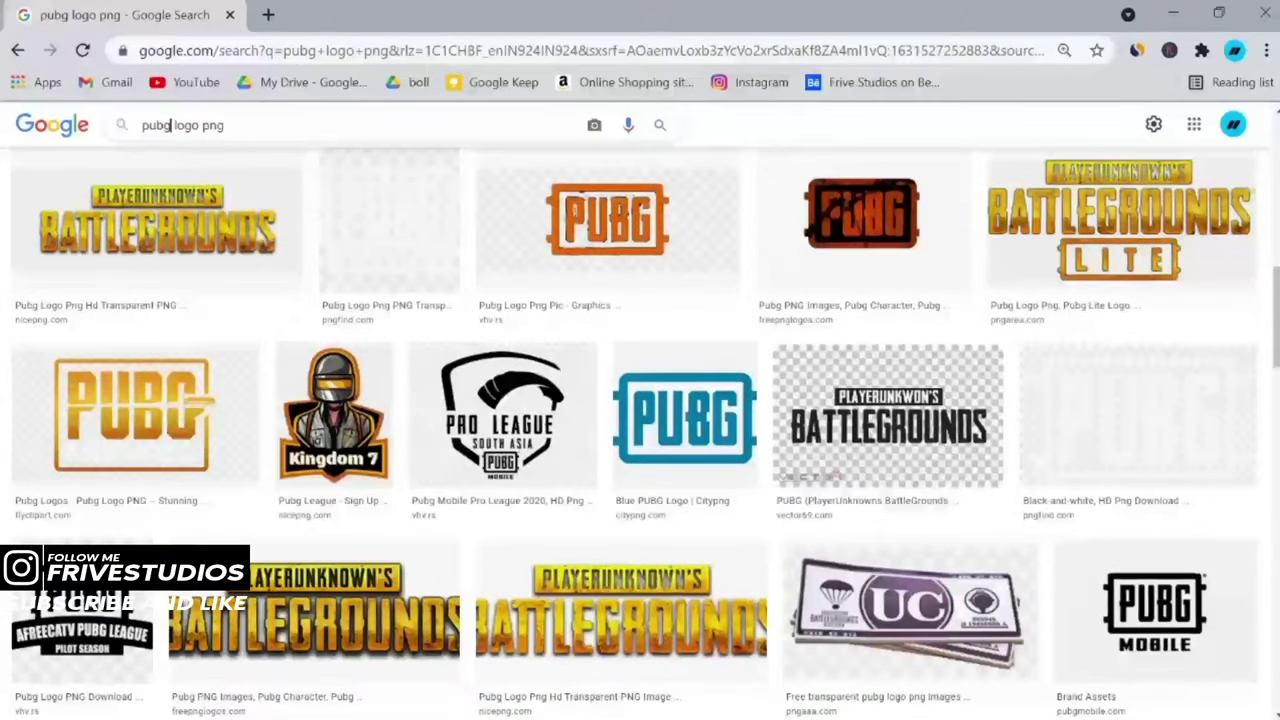
text(m)
key(Return)
scroll(1140, 520, down, 5)
Preview the white PUBG Mobile logo among the image results
click(1143, 528)
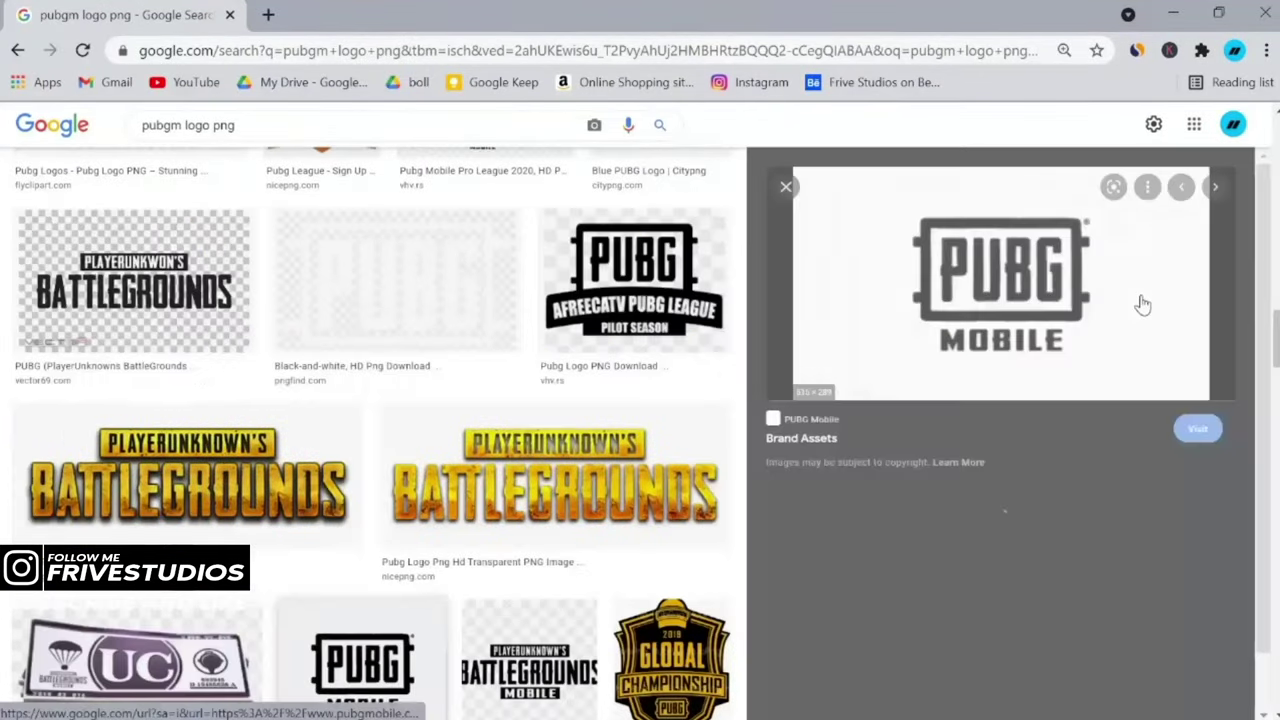
click(1165, 553)
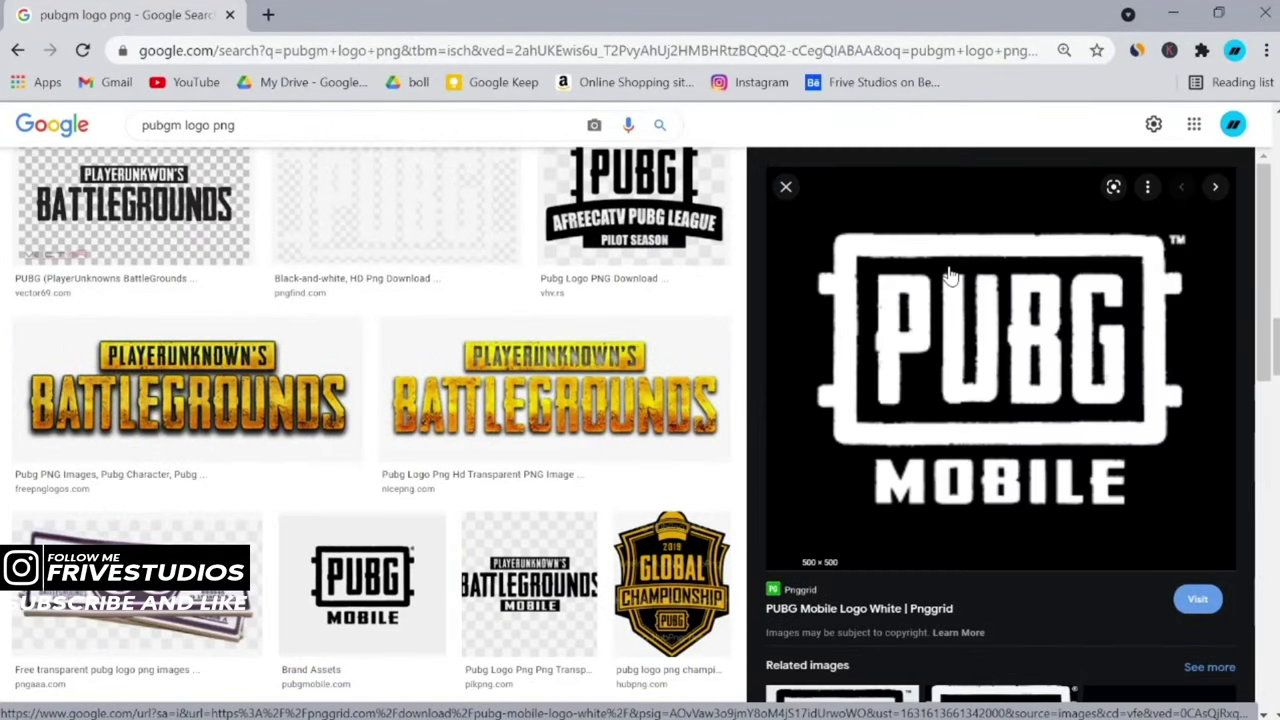
key(alt+Left)
scroll(983, 288, down, 3)
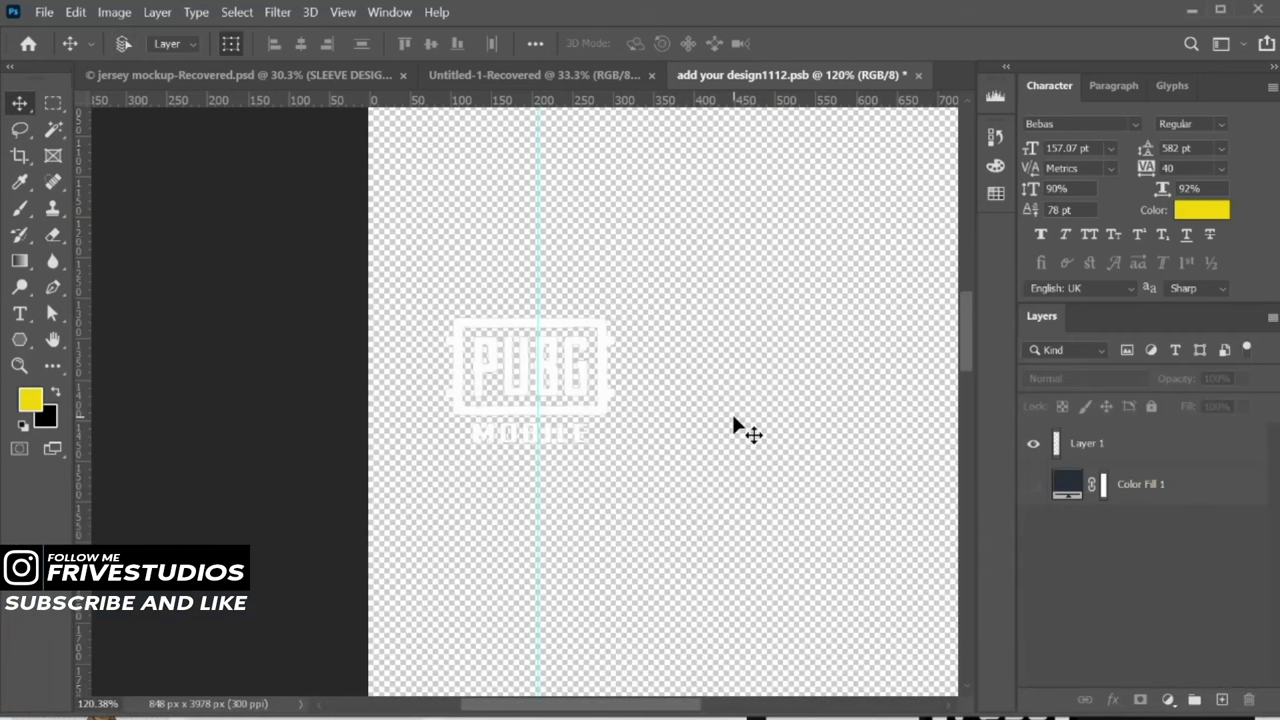
Close the finished logo design document and set the path tool to shape mode
click(918, 75)
scroll(766, 423, up, 2)
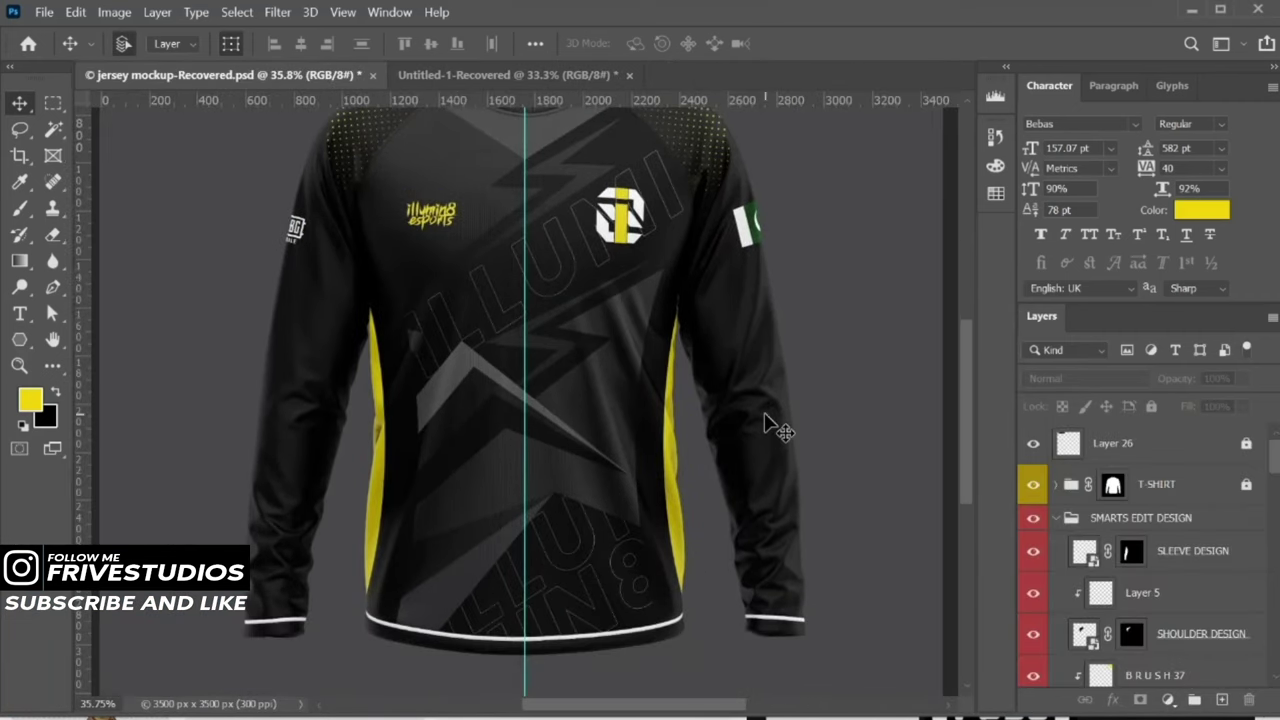
right_click(53, 287)
click(102, 281)
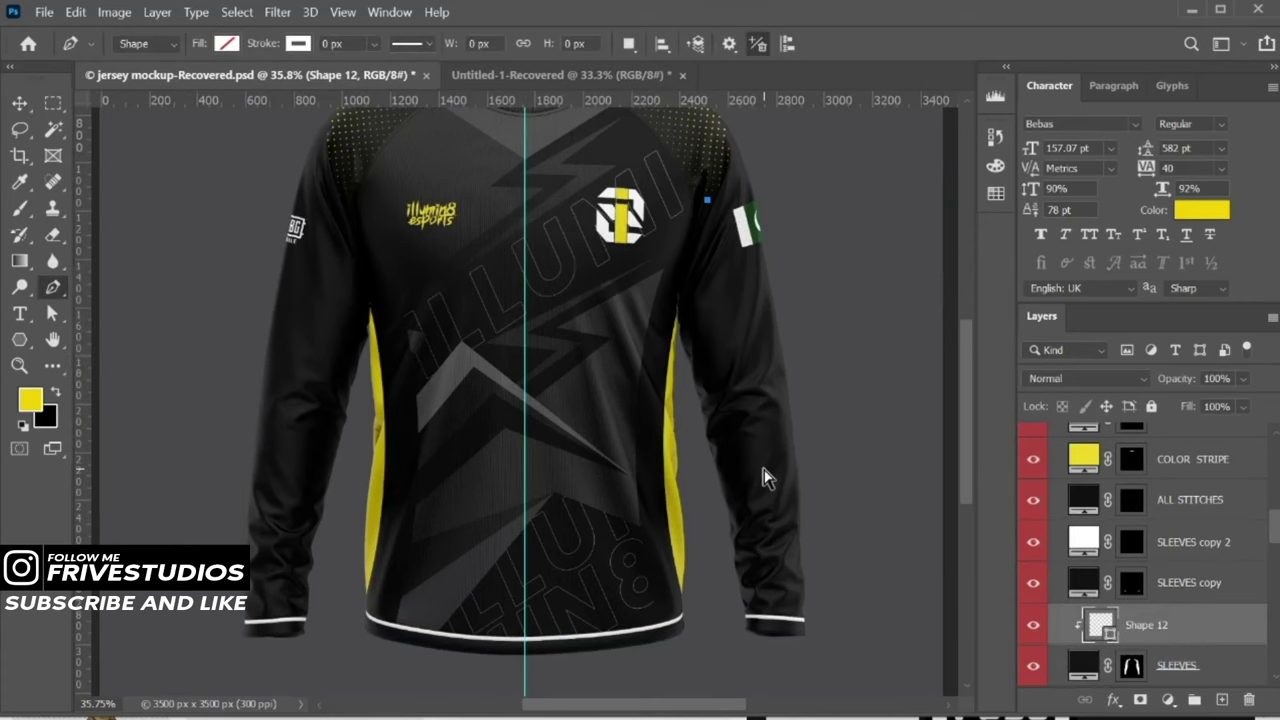
Bring the new sleeve shape to the top, fill it lavender and clip it to the sleeves
key(ctrl+shift+bracketright)
drag(747, 618, 730, 708)
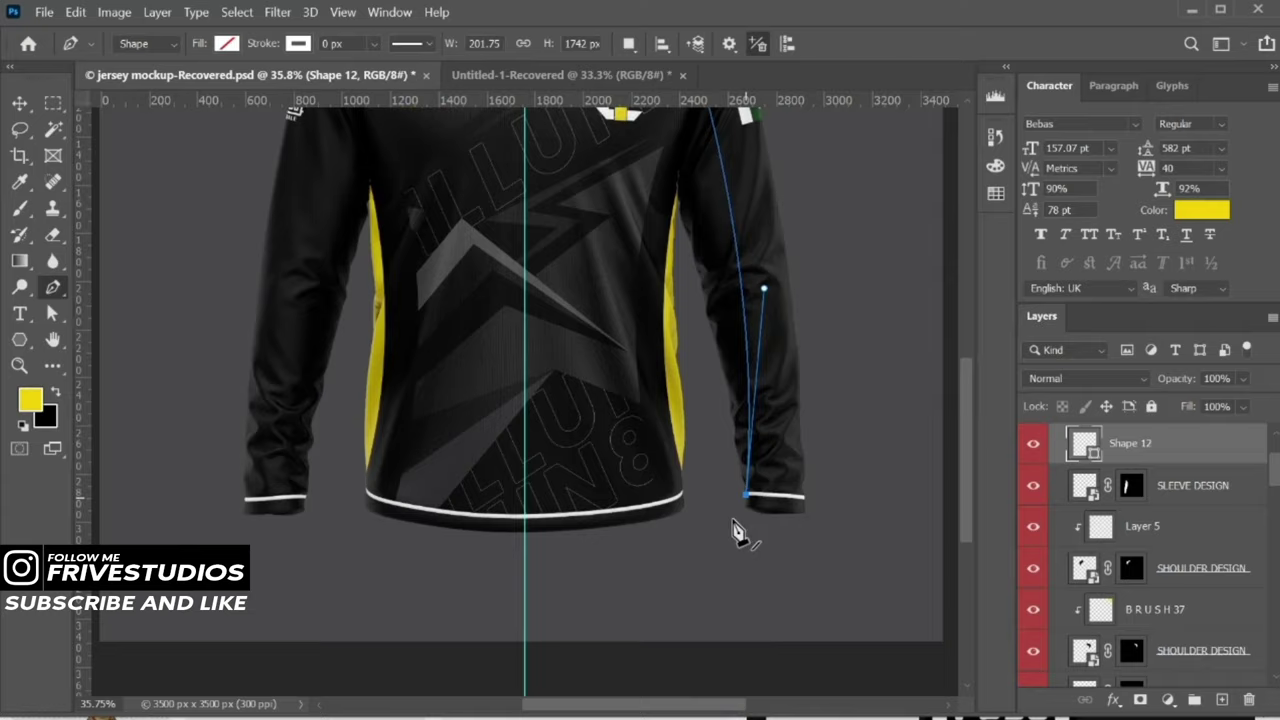
scroll(683, 626, up, 5)
click(227, 43)
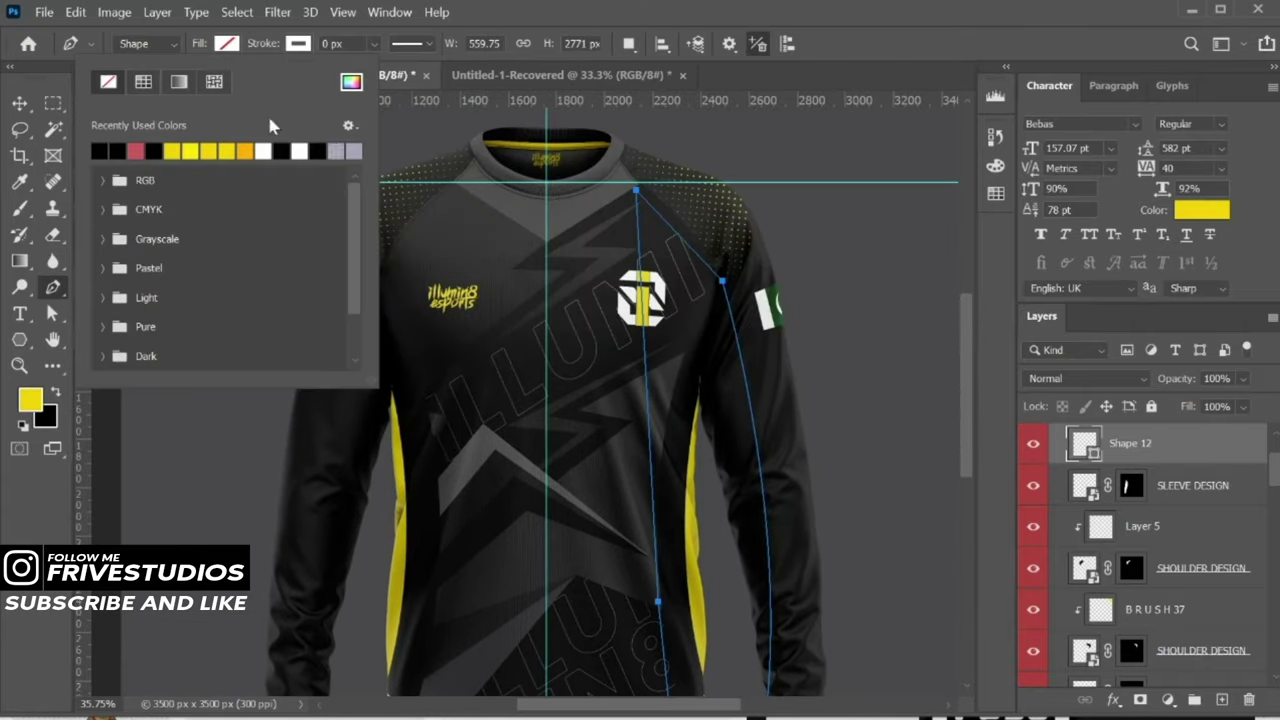
click(336, 148)
scroll(1135, 476, up, 2)
scroll(1150, 472, down, 2)
key(v)
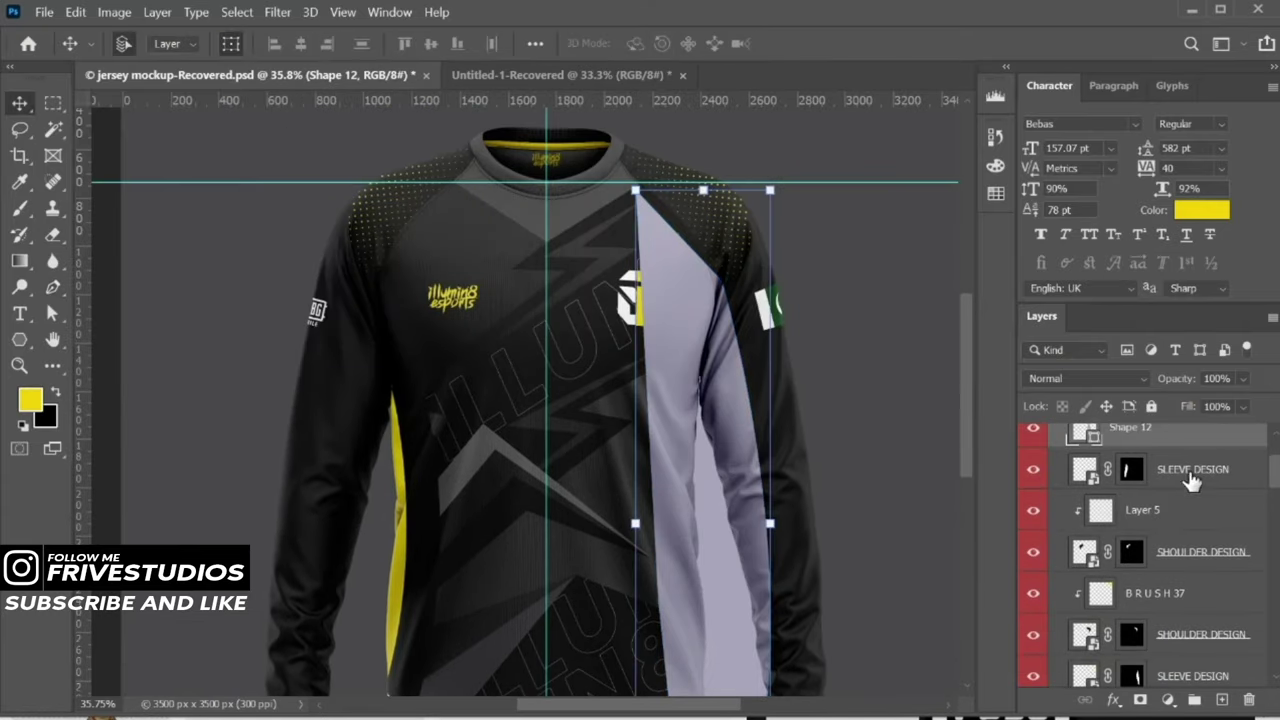
drag(1150, 435, 1186, 637)
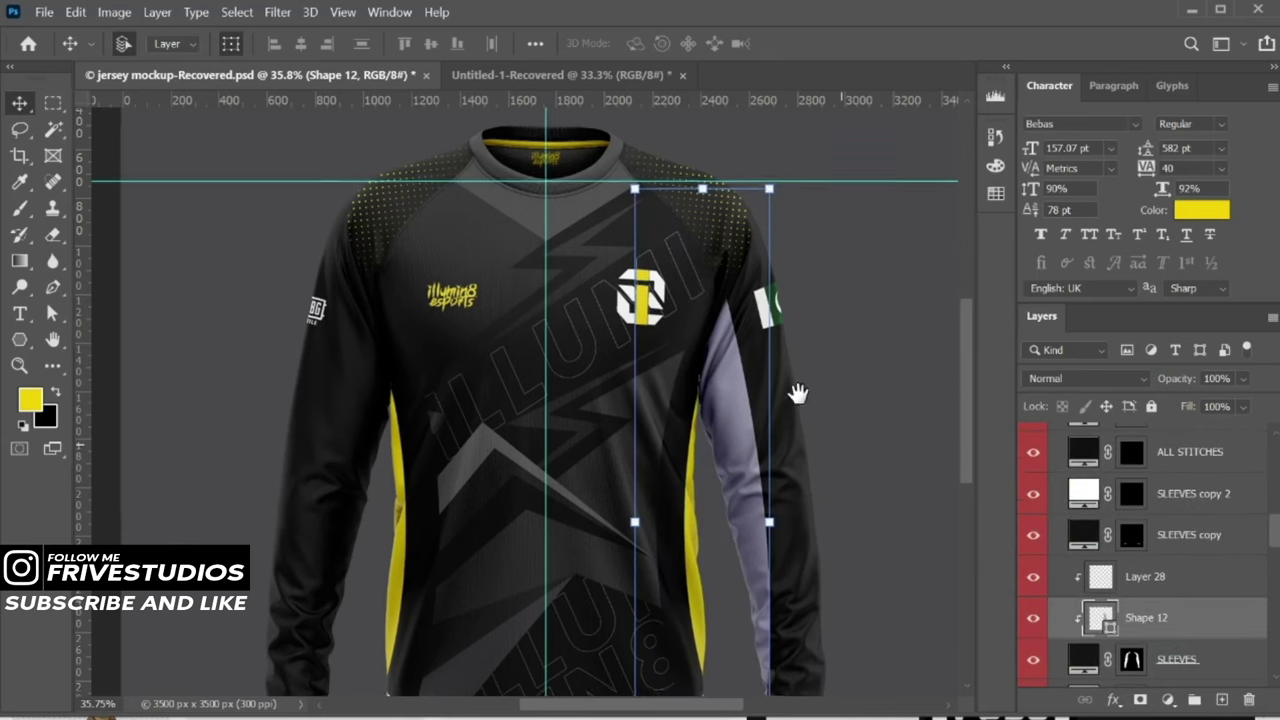
Duplicate the lavender shape, recolour it and offset it to leave a white piping stripe
key(ctrl+j)
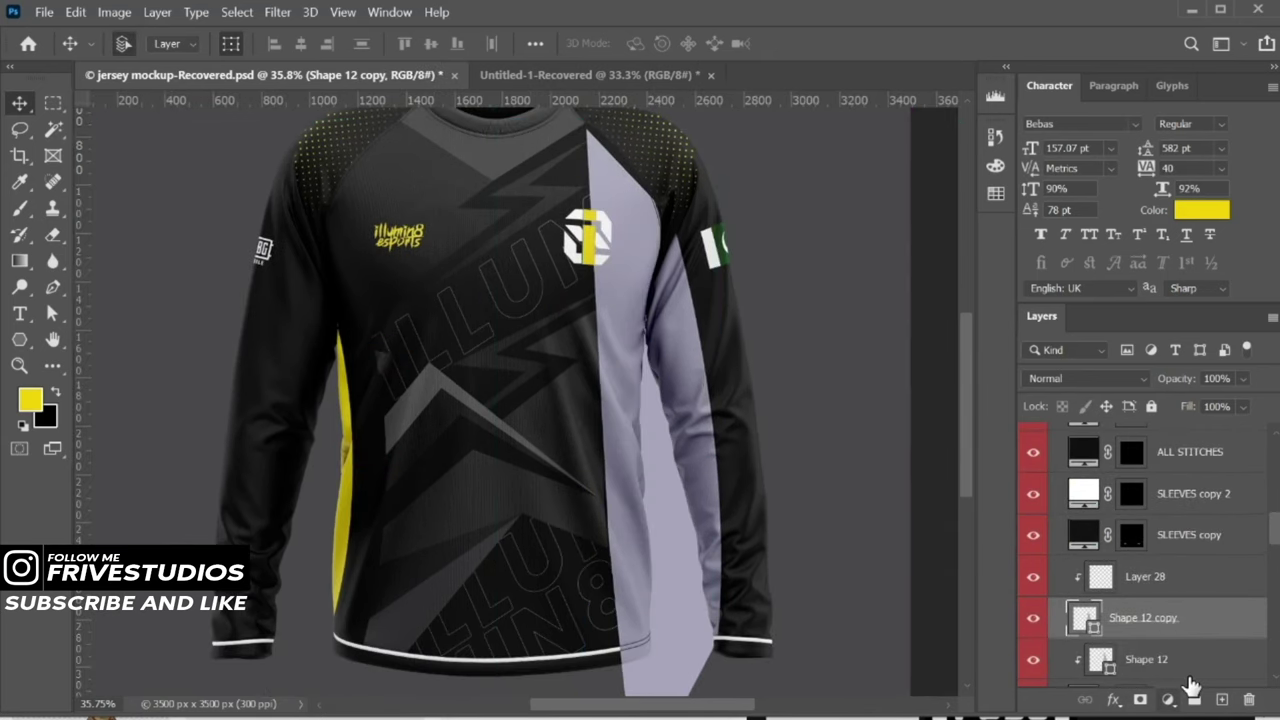
double_click(1083, 617)
click(914, 174)
mouse_move(1150, 535)
mouse_down()
mouse_move(1150, 600)
mouse_move(1093, 545)
mouse_up()
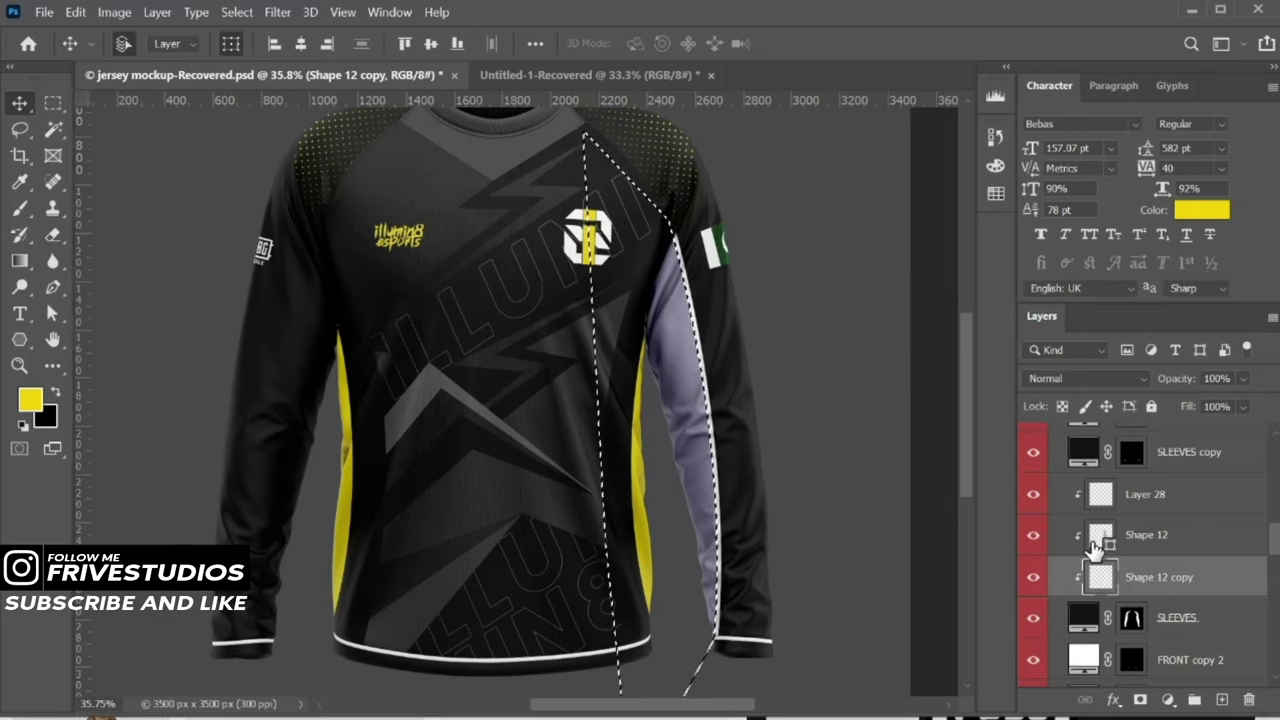
Recolour the original shape with greys sampled from the jersey and the neutral grey swatch
key(alt+bracketright)
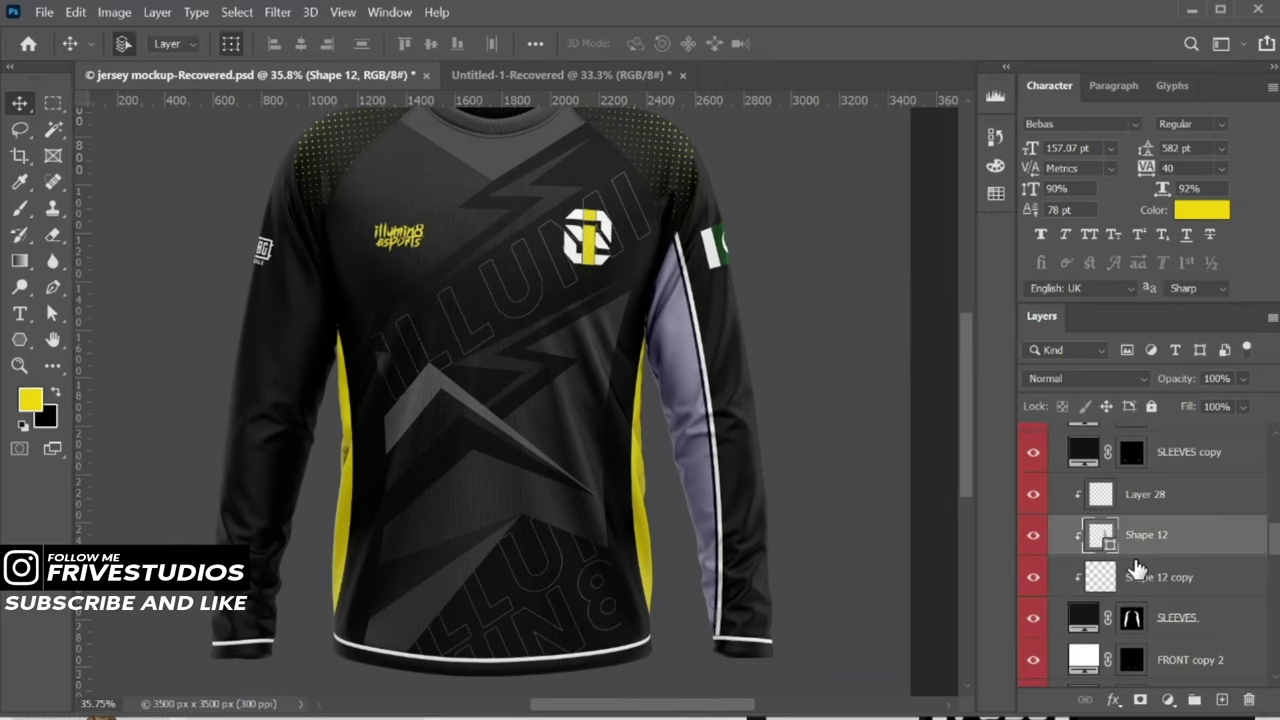
double_click(1100, 535)
drag(600, 132, 1025, 132)
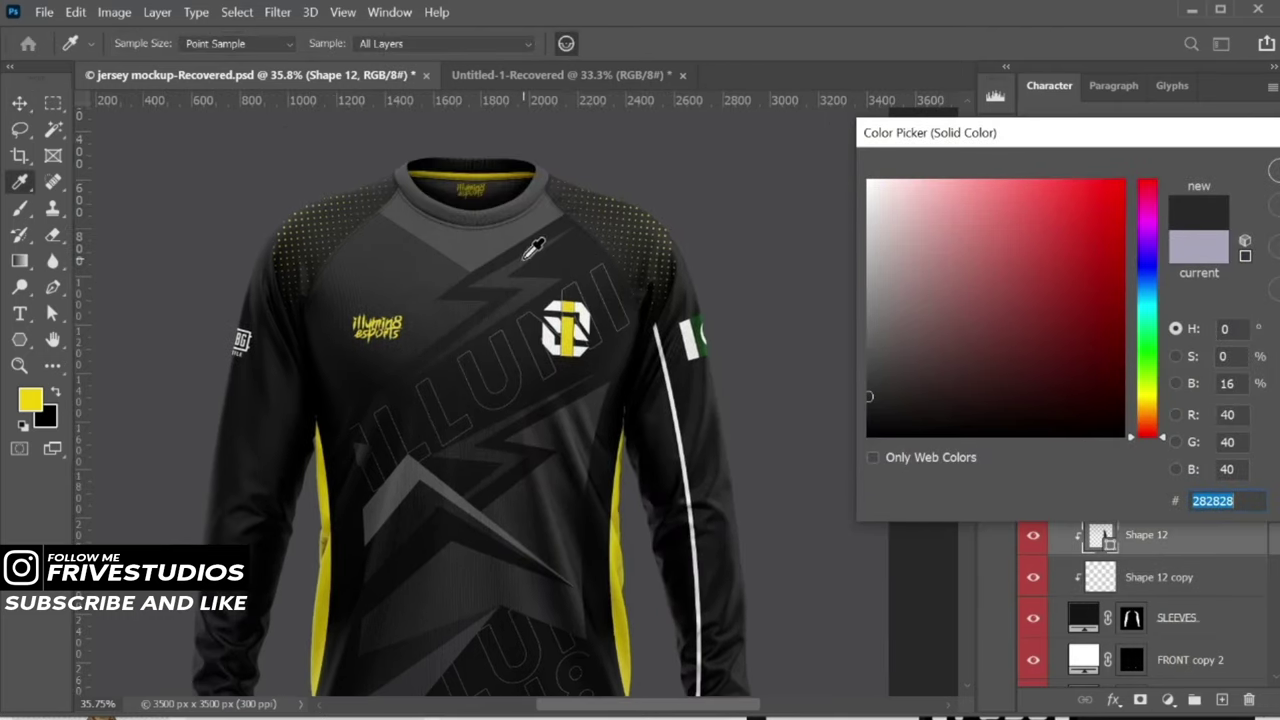
scroll(606, 324, up, 5)
scroll(606, 324, down, 5)
scroll(586, 200, up, 1)
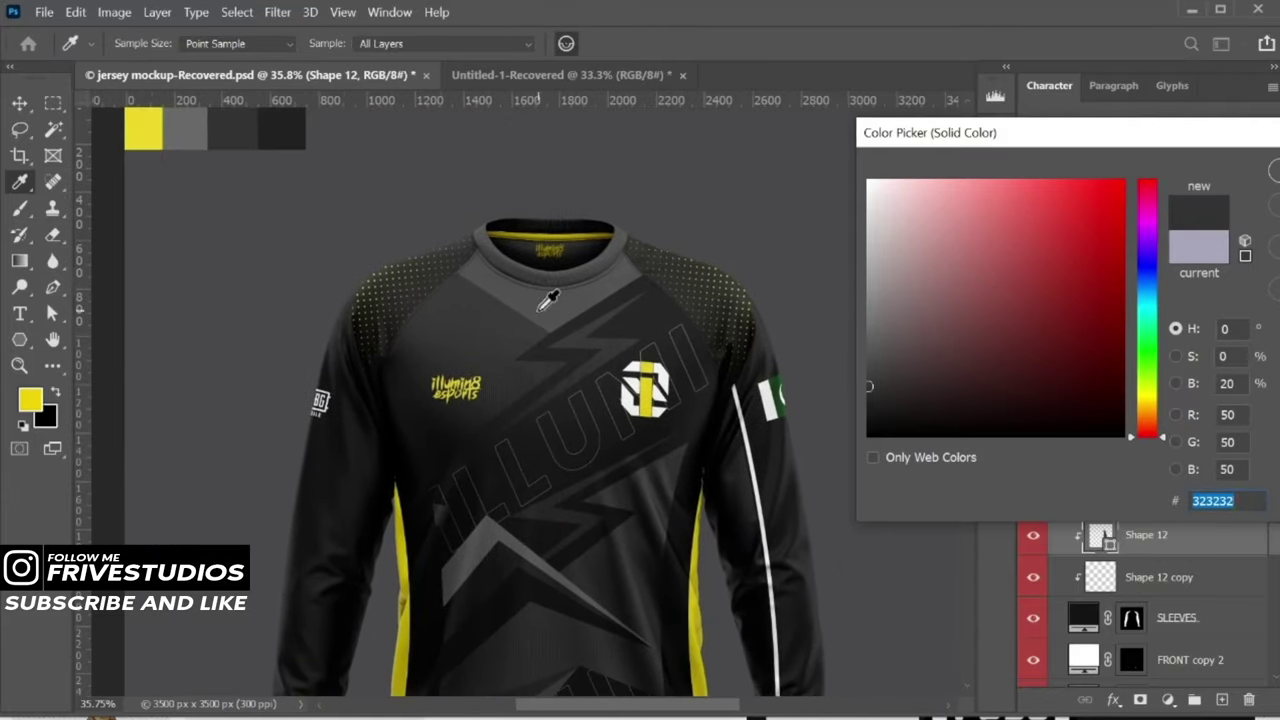
scroll(586, 200, down, 1)
click(426, 414)
click(678, 479)
scroll(410, 230, up, 5)
click(250, 274)
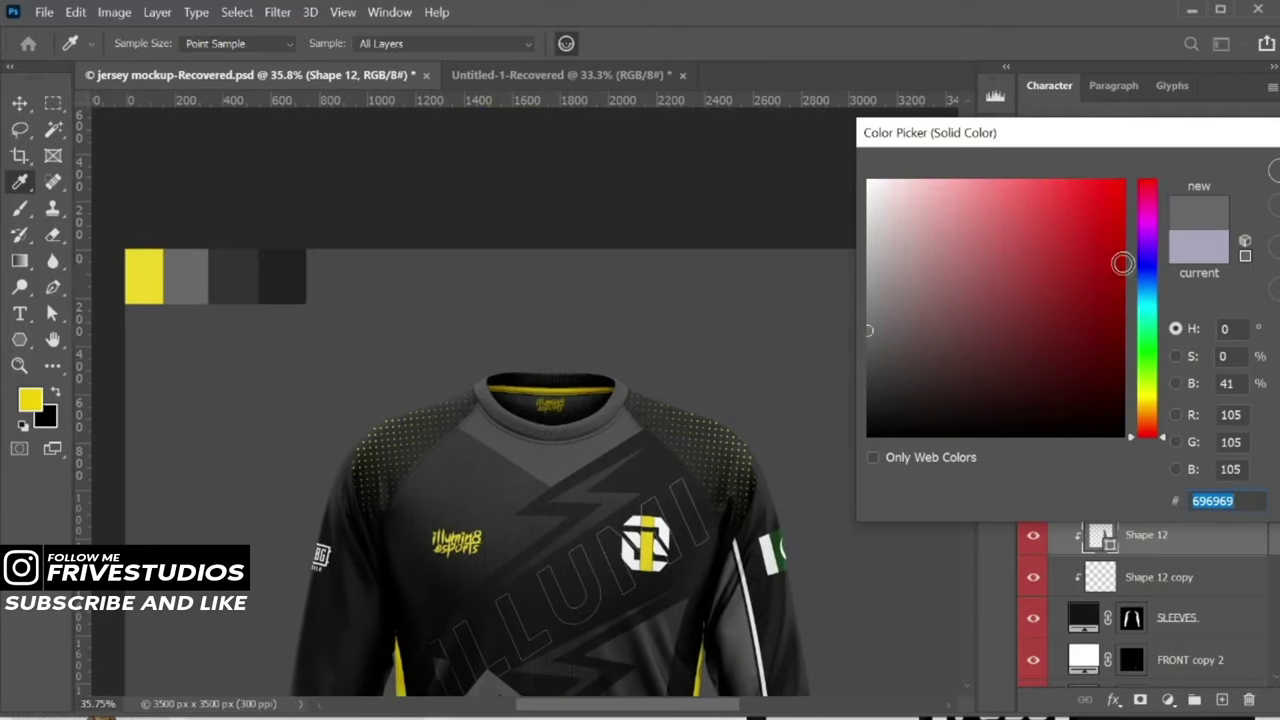
key(Return)
scroll(306, 157, down, 5)
On Layer 28, marquee a thin yellow bar across the right sleeve and merge several copies
click(1142, 494)
scroll(571, 508, right, 3)
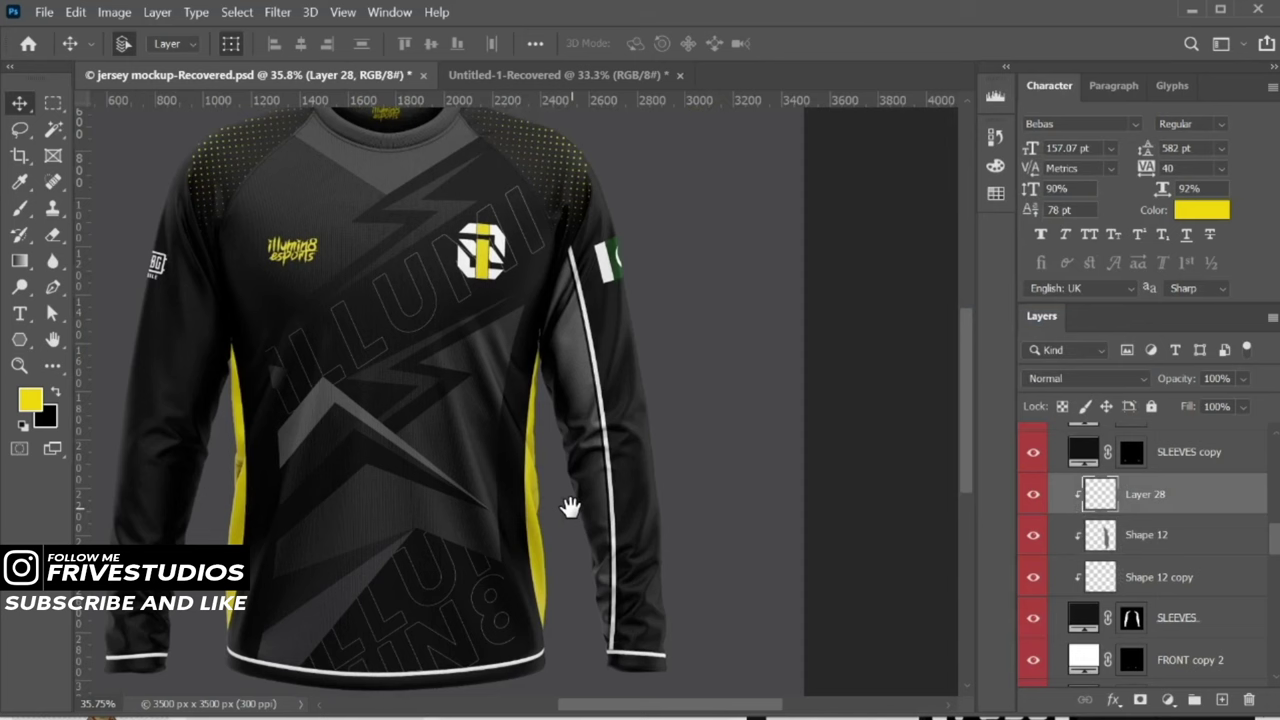
click(53, 103)
drag(467, 366, 740, 365)
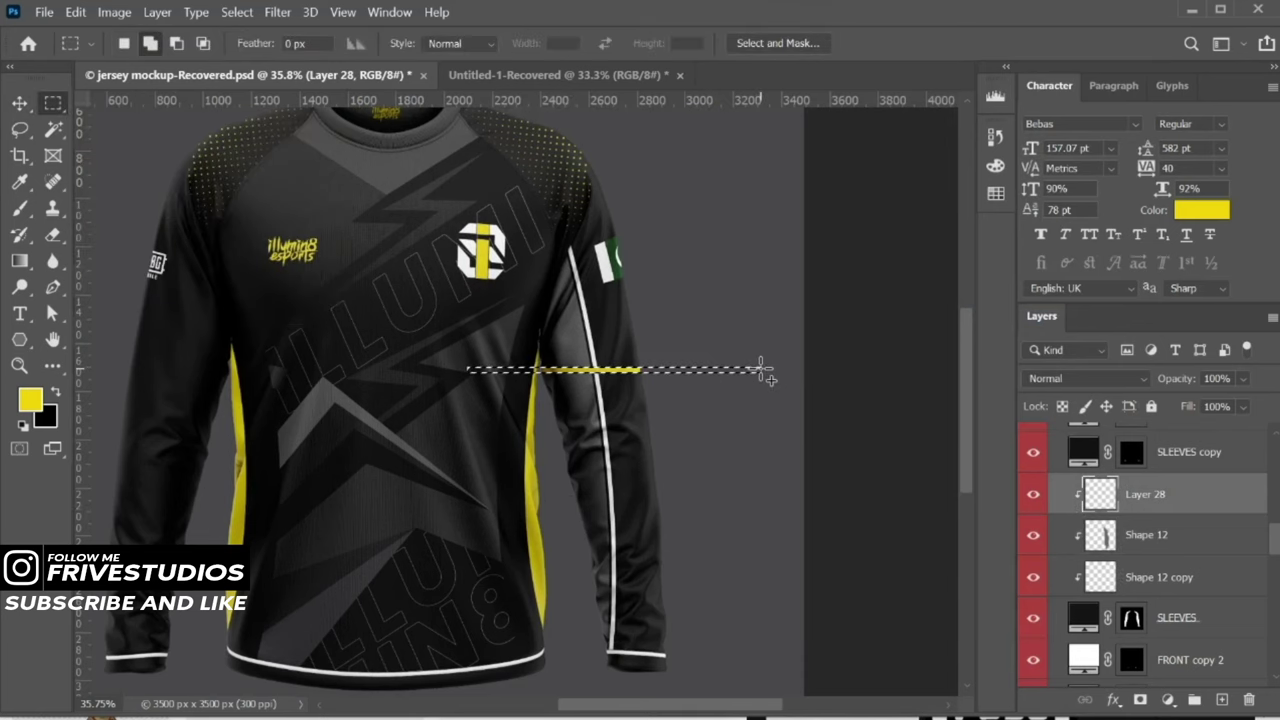
scroll(676, 399, up, 2)
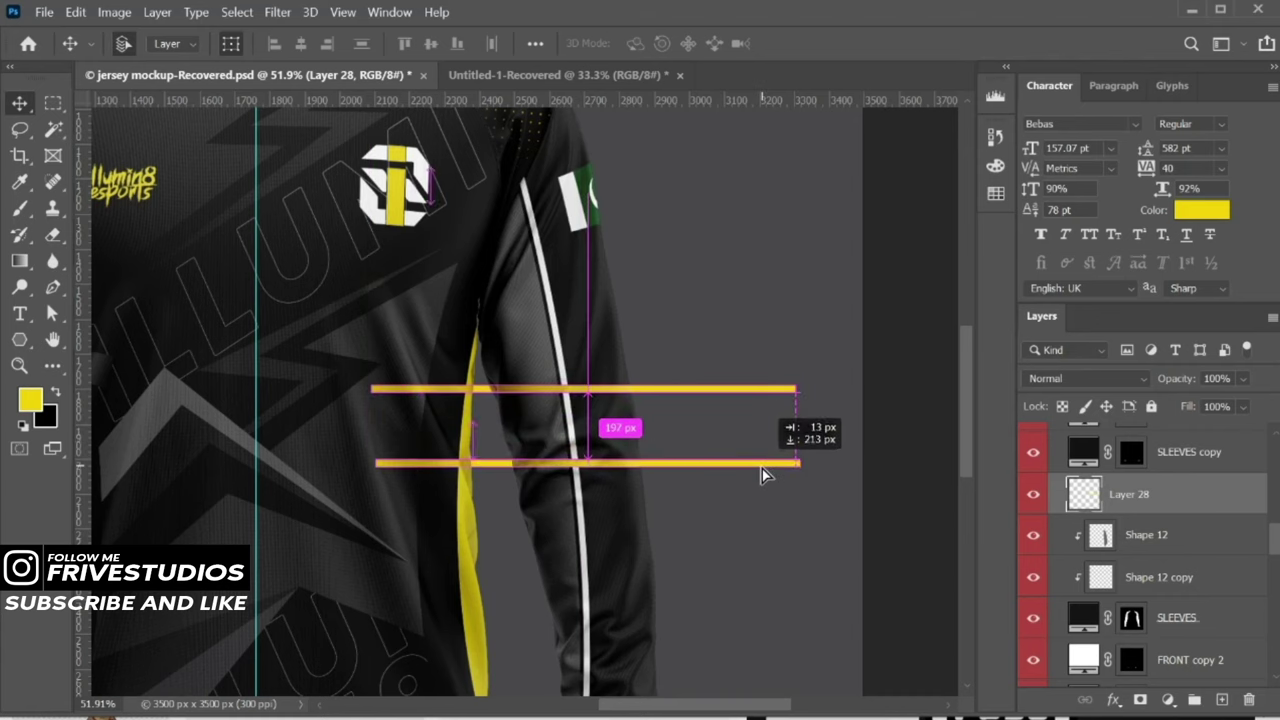
drag(756, 448, 763, 555)
scroll(763, 555, down, 3)
mouse_move(723, 262)
mouse_down()
mouse_move(725, 368)
mouse_move(722, 342)
mouse_up()
scroll(722, 342, up, 3)
key(ctrl+e)
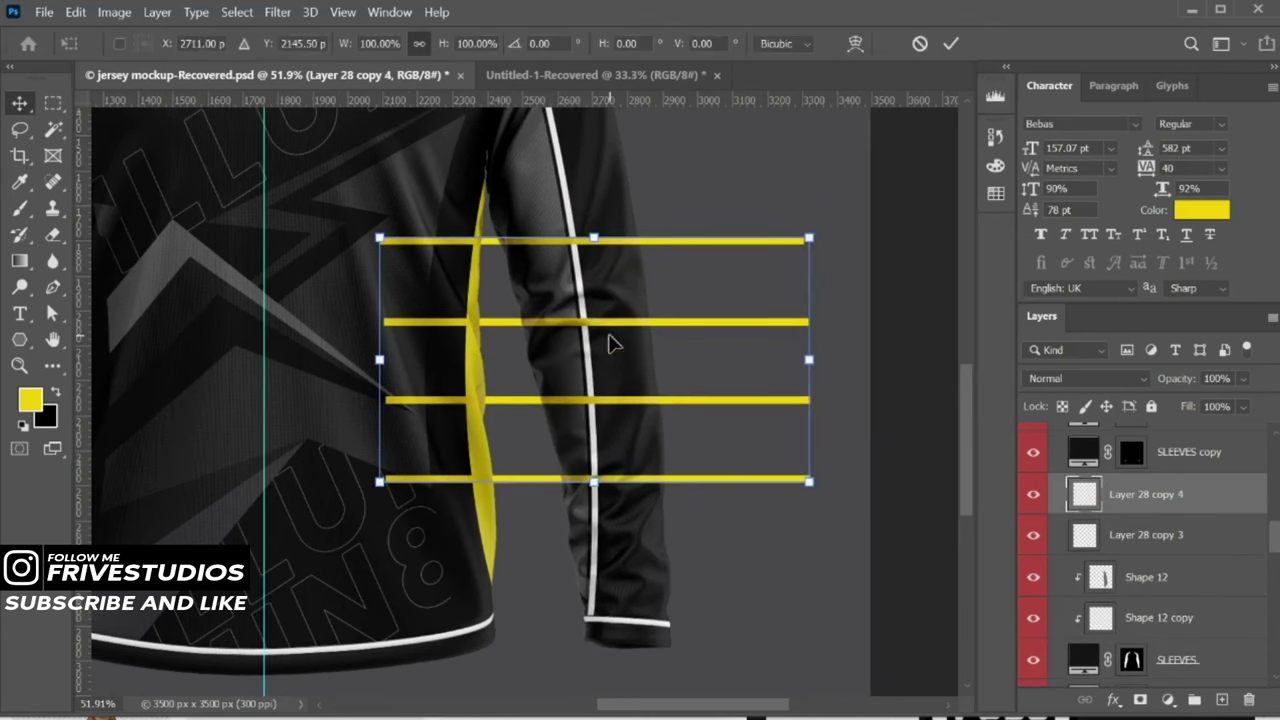
Duplicate the bars further down, merge them and rotate the stripes about -19°
drag(614, 343, 660, 580)
key(Return)
key(ctrl+e)
key(ctrl+t)
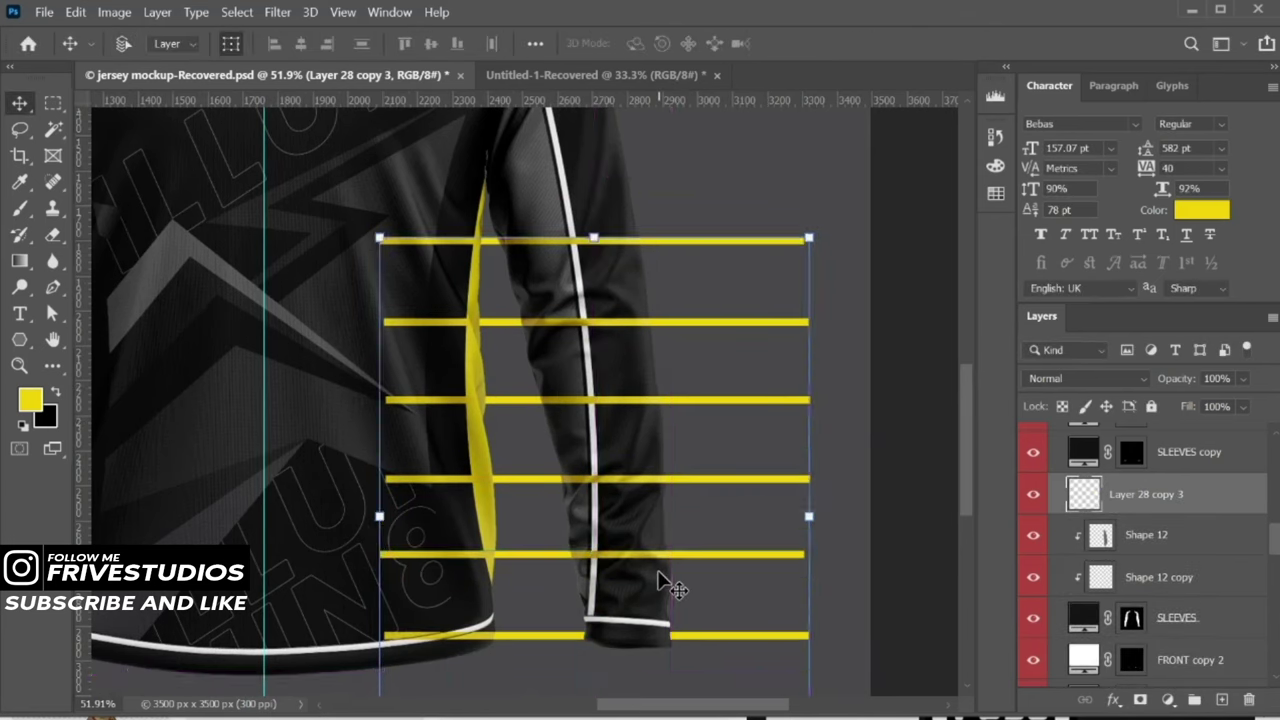
scroll(663, 580, down, 3)
mouse_move(769, 442)
mouse_down()
mouse_move(757, 390)
mouse_move(728, 486)
mouse_up()
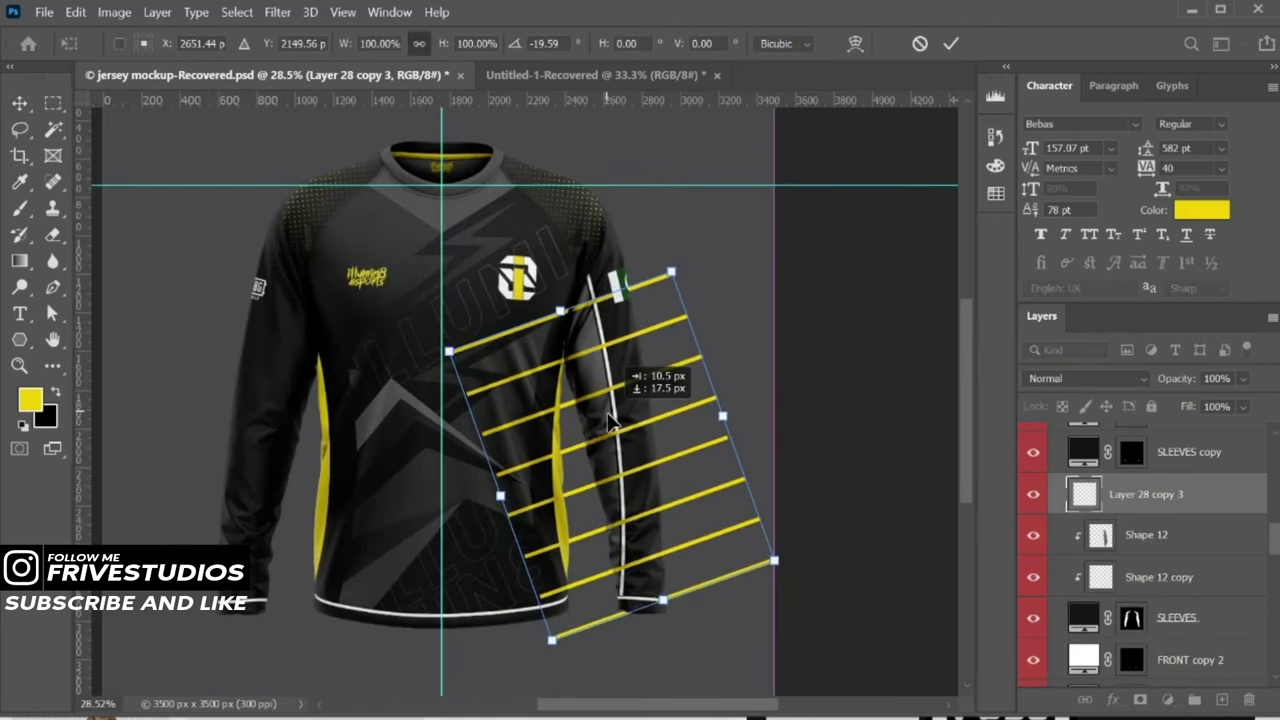
key(Return)
ctrl+click(1085, 494)
click(1033, 494)
Scale the stripe layer to 90.65% and hide it again
click(1133, 541)
key(ctrl+d)
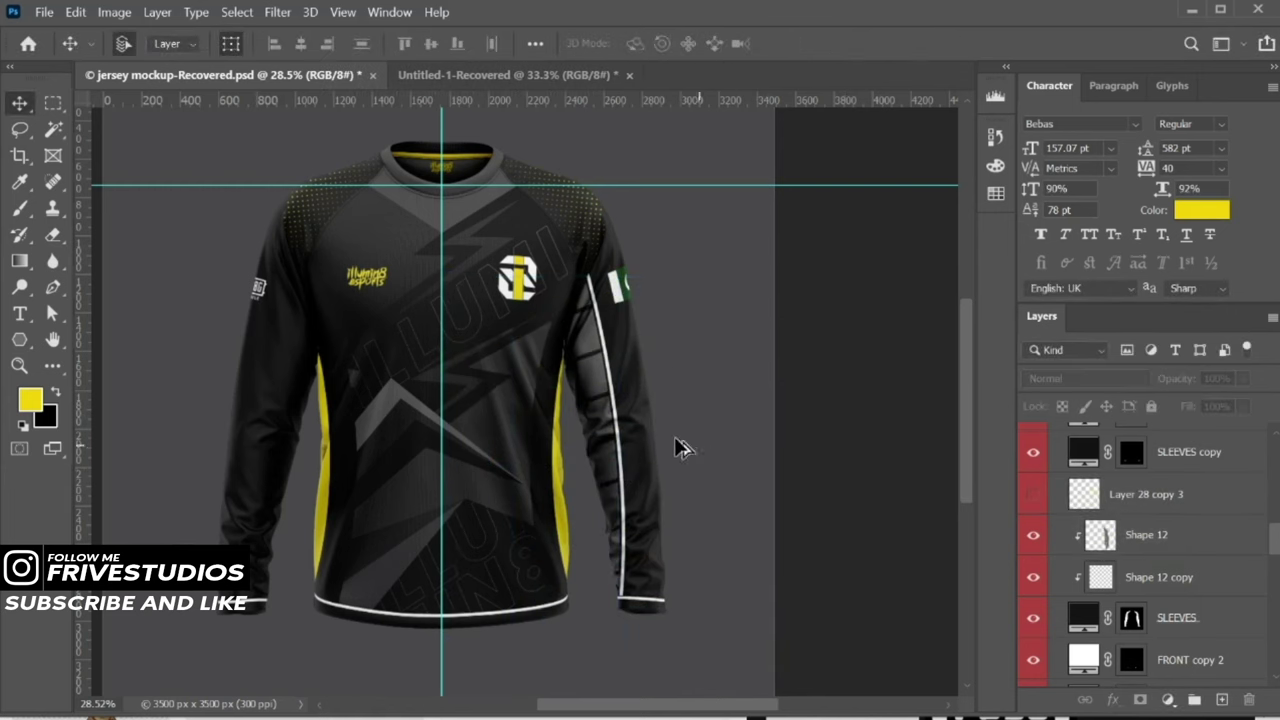
scroll(1147, 530, down, 3)
click(1033, 500)
click(1147, 500)
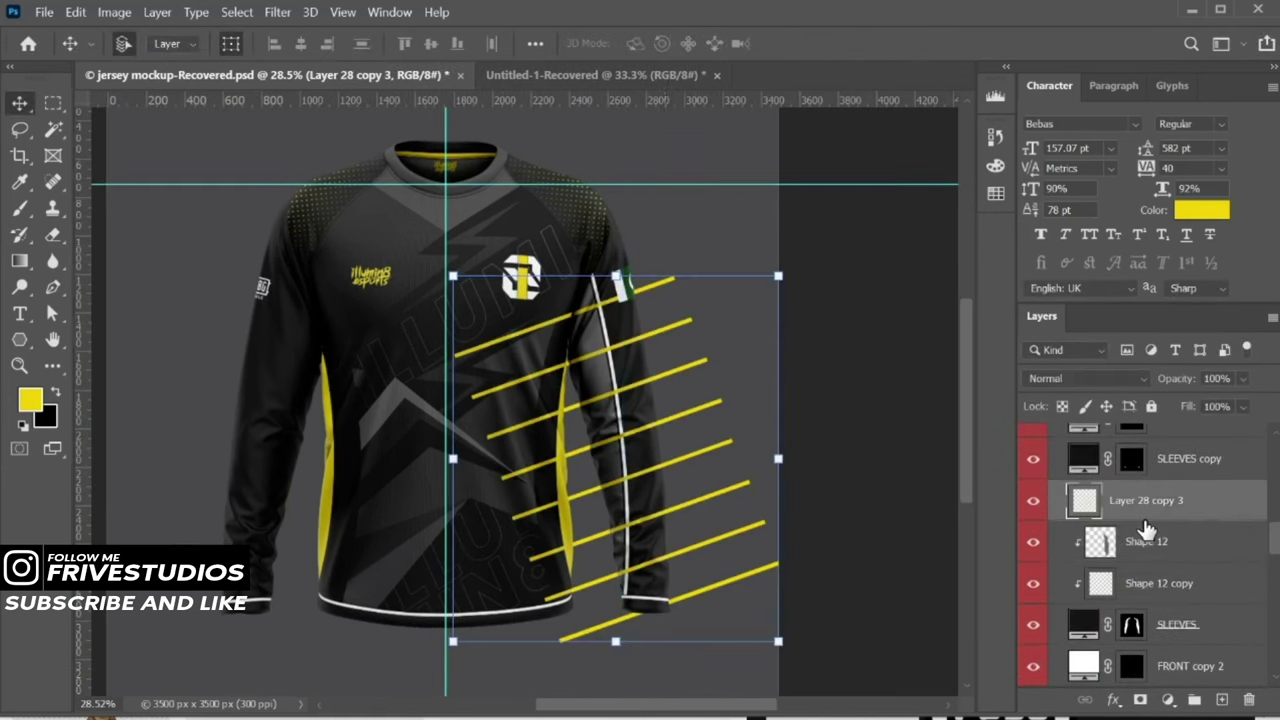
drag(615, 627, 616, 615)
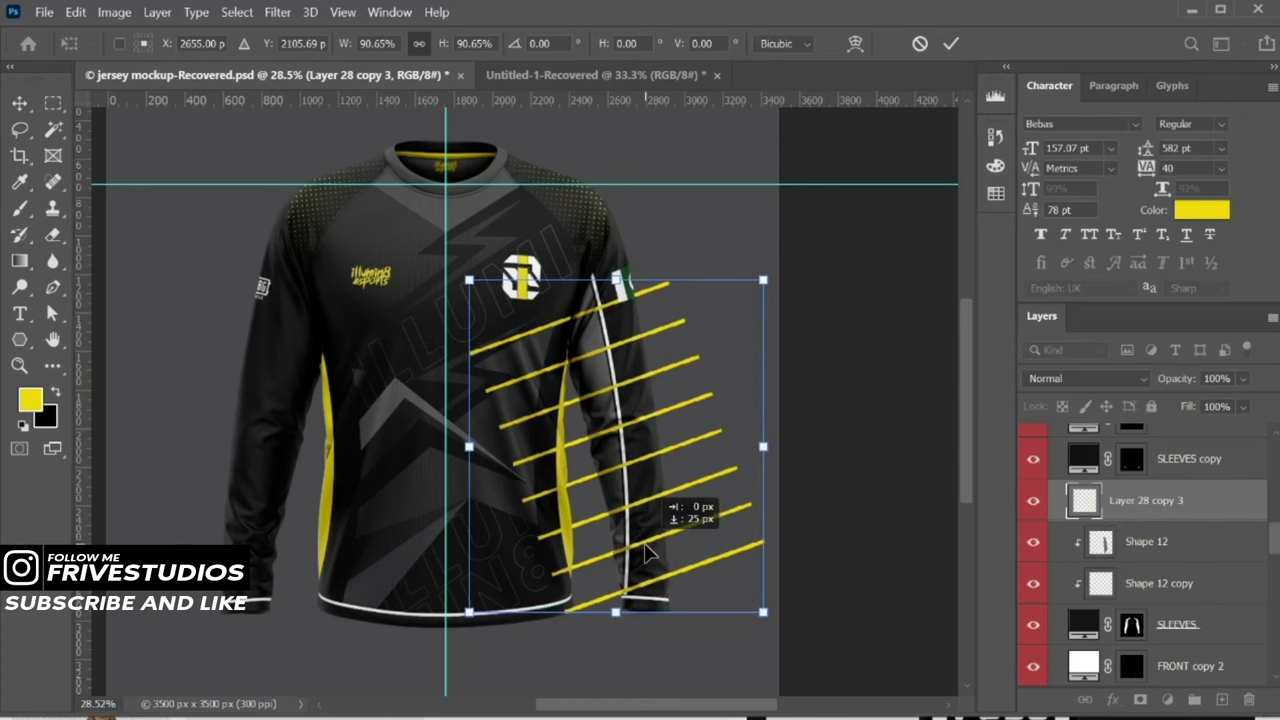
click(1146, 541)
click(1033, 500)
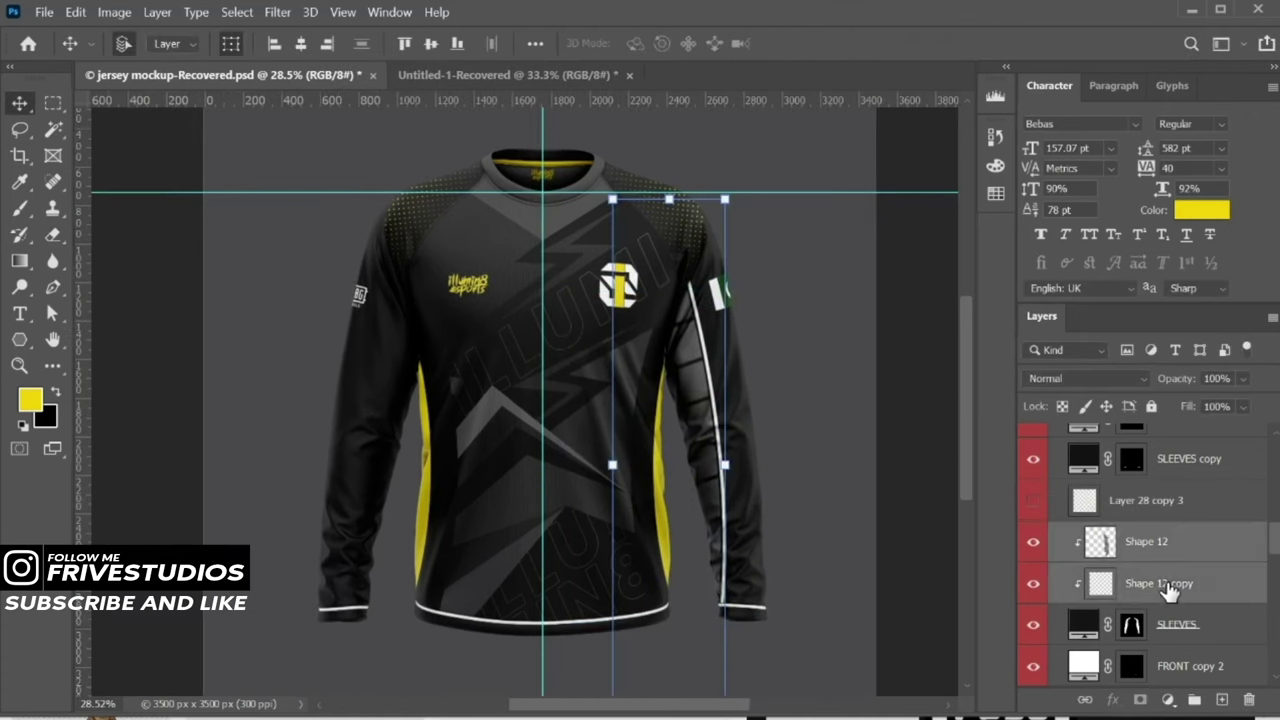
Duplicate Shape 12, flip the copy horizontally and move it onto the left sleeve
key(ctrl+j)
right_click(756, 575)
click(770, 545)
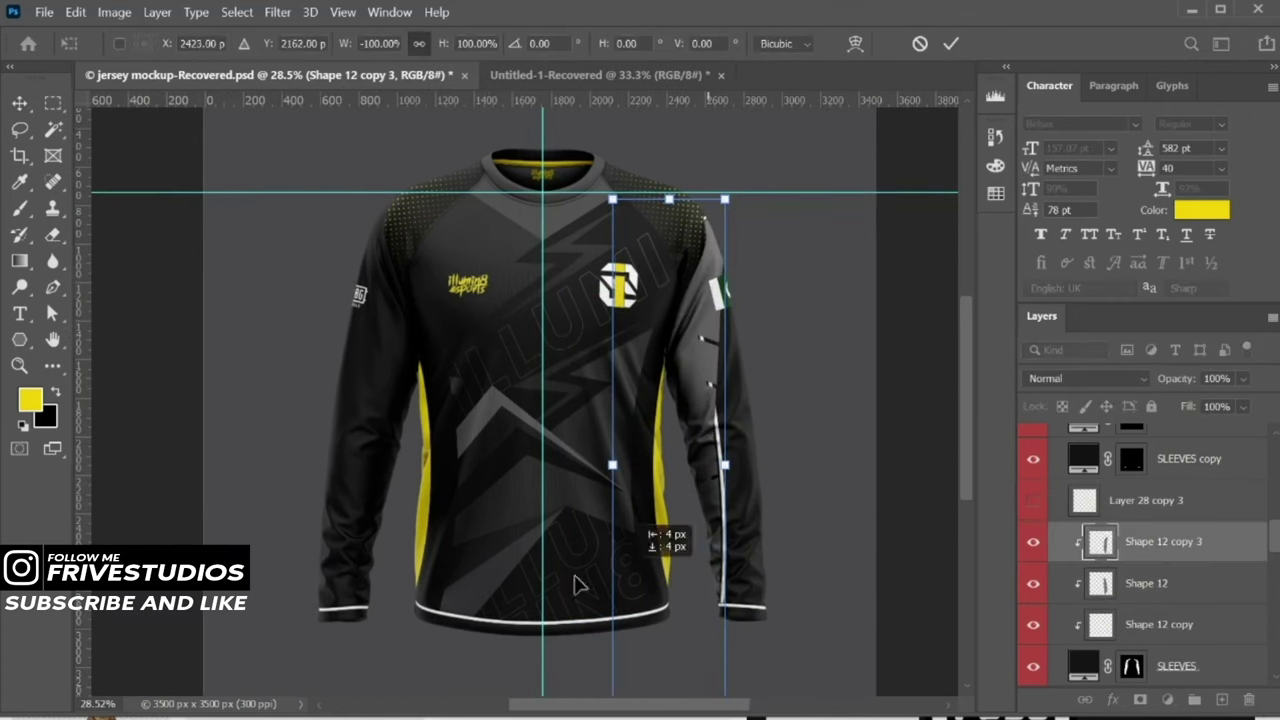
drag(708, 572, 450, 585)
key(Return)
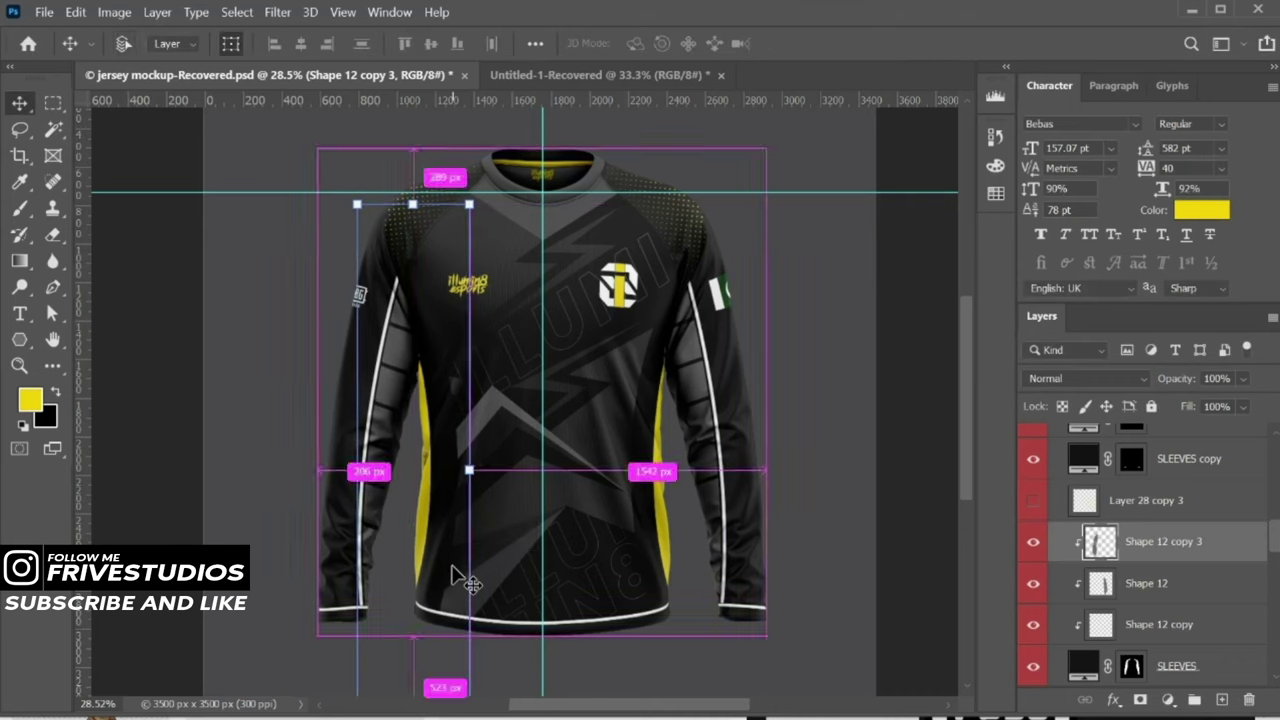
scroll(450, 578, down, 3)
key(ctrl+semicolon)
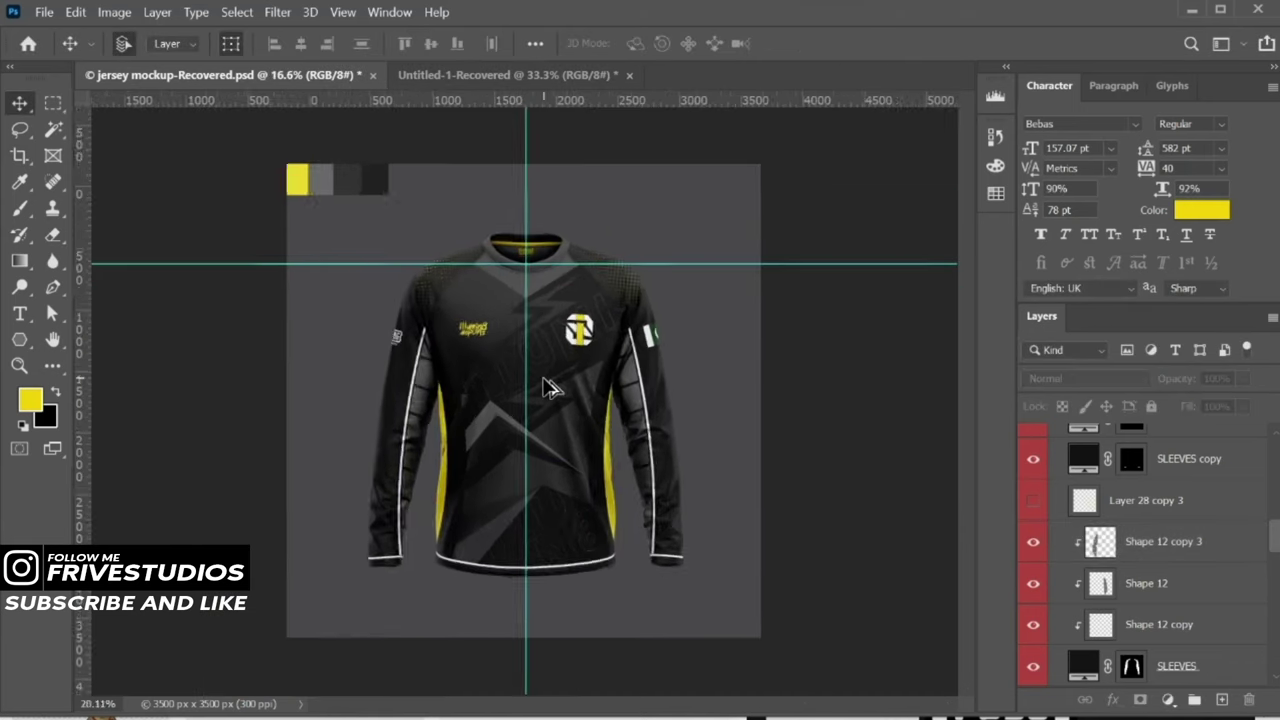
scroll(530, 400, up, 1)
scroll(1178, 535, down, 5)
scroll(1178, 535, up, 5)
scroll(523, 271, up, 3)
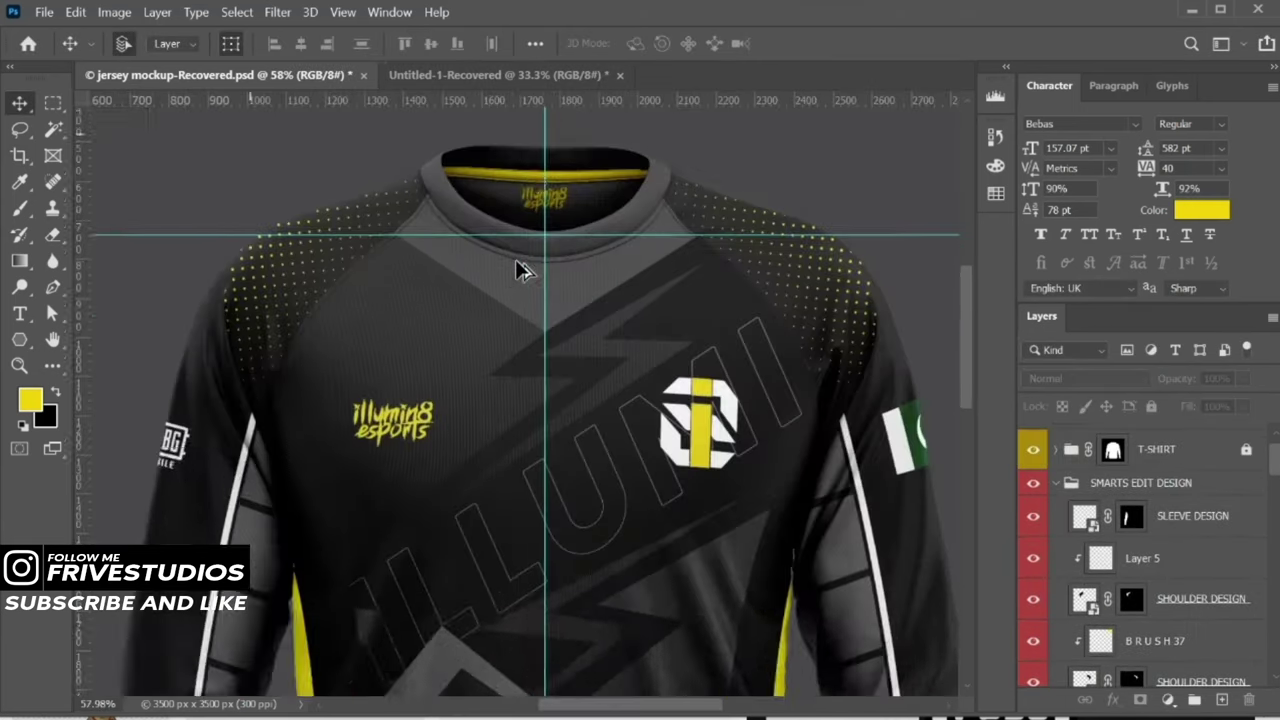
scroll(686, 366, up, 2)
Open the COLOR COLLAR fill's colour picker and cancel it without changes
double_click(636, 300)
drag(370, 223, 709, 386)
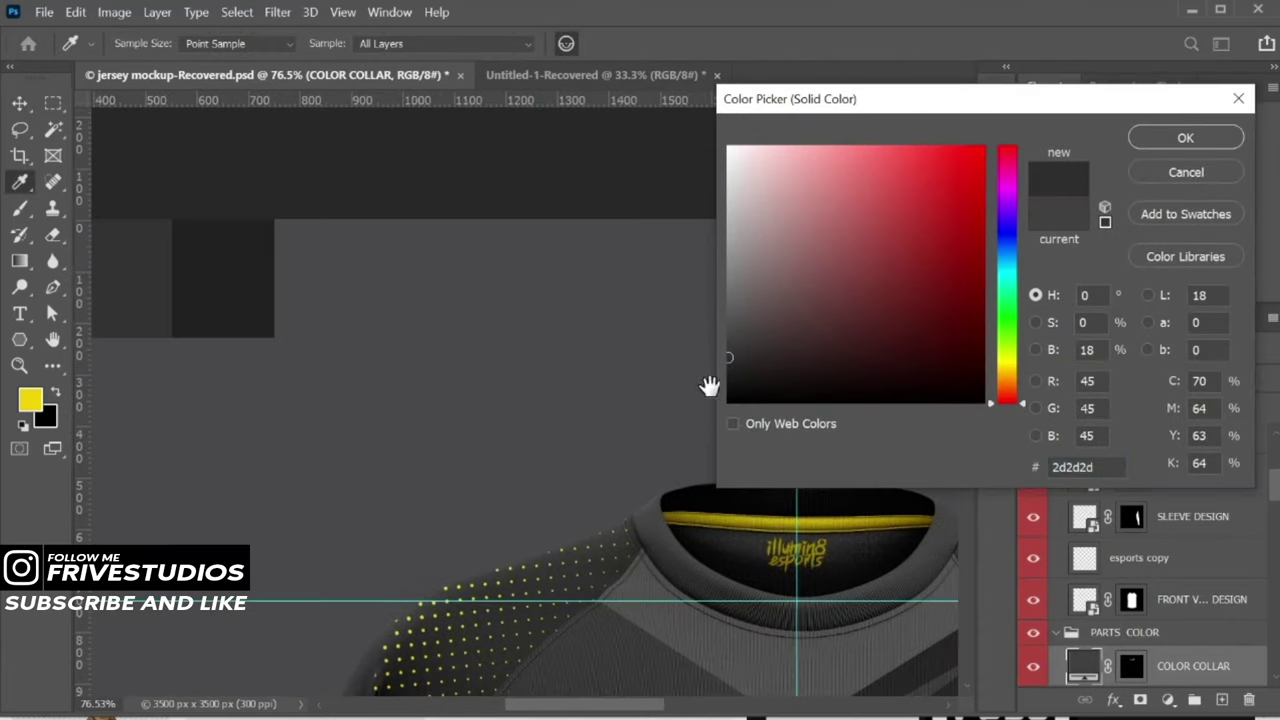
click(1155, 142)
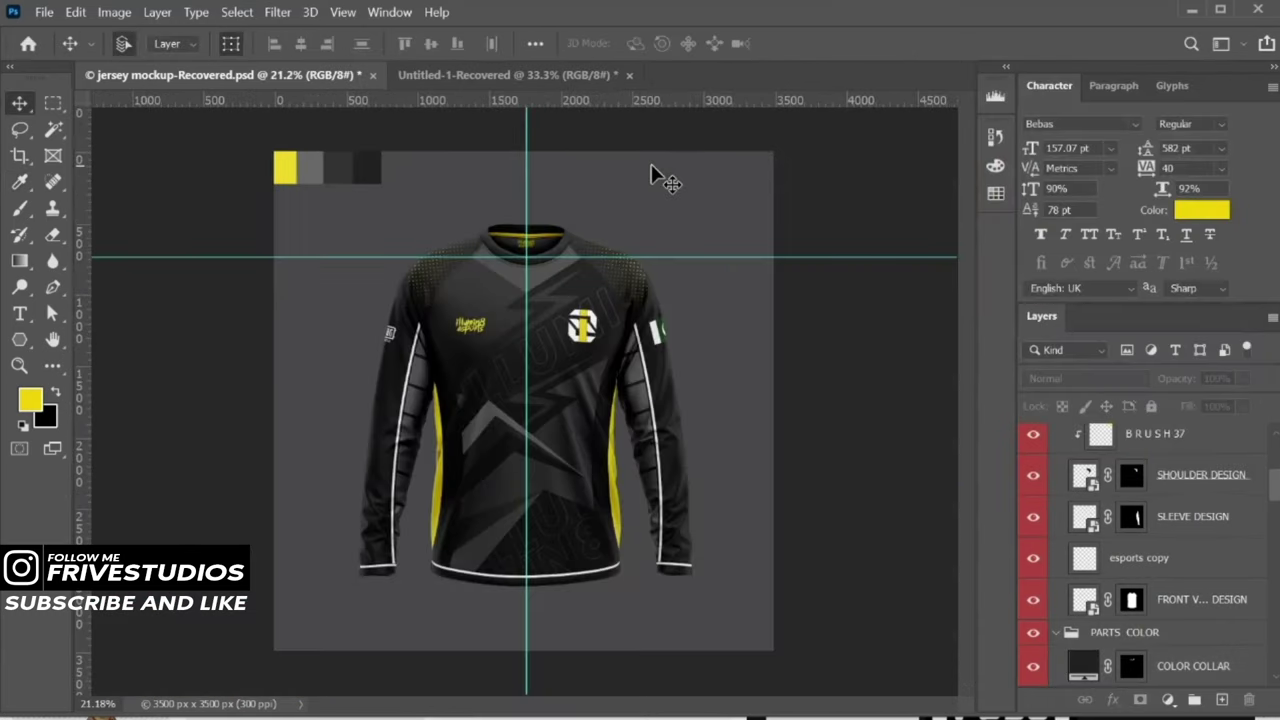
double_click(1085, 668)
click(1185, 138)
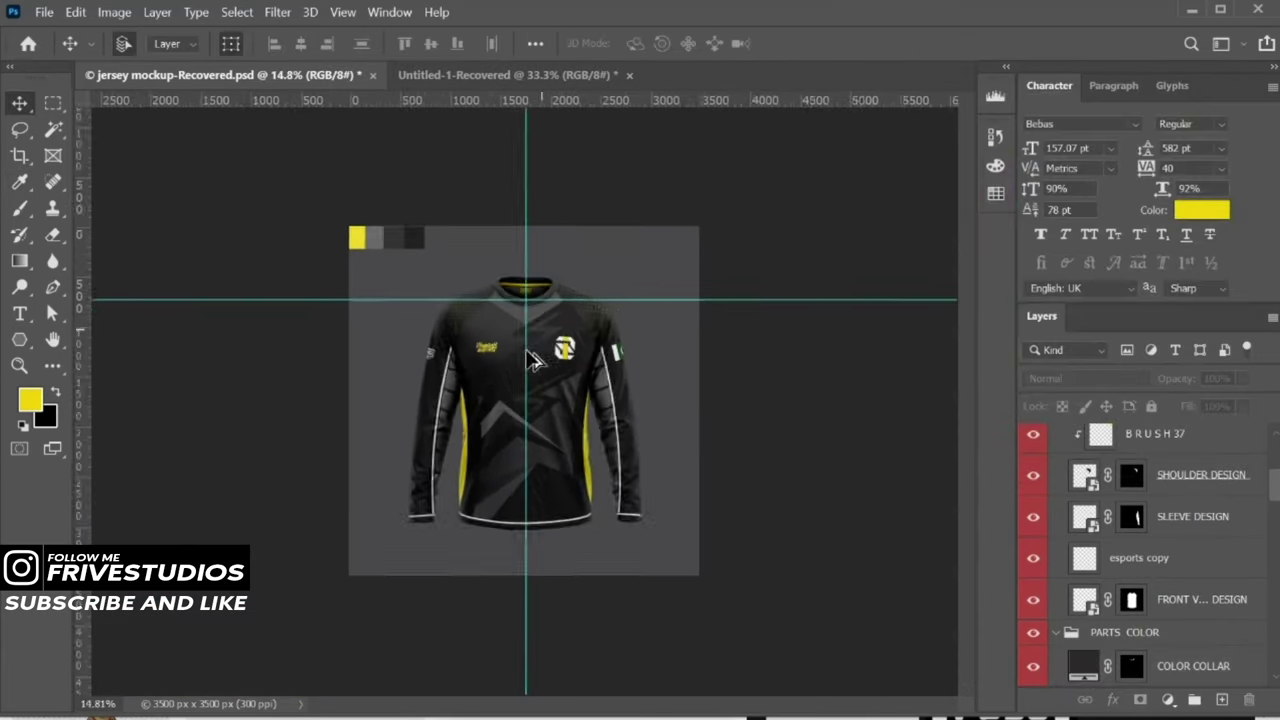
Collapse the SMARTS EDIT DESIGN group and select Layer 27
click(1056, 518)
click(1112, 576)
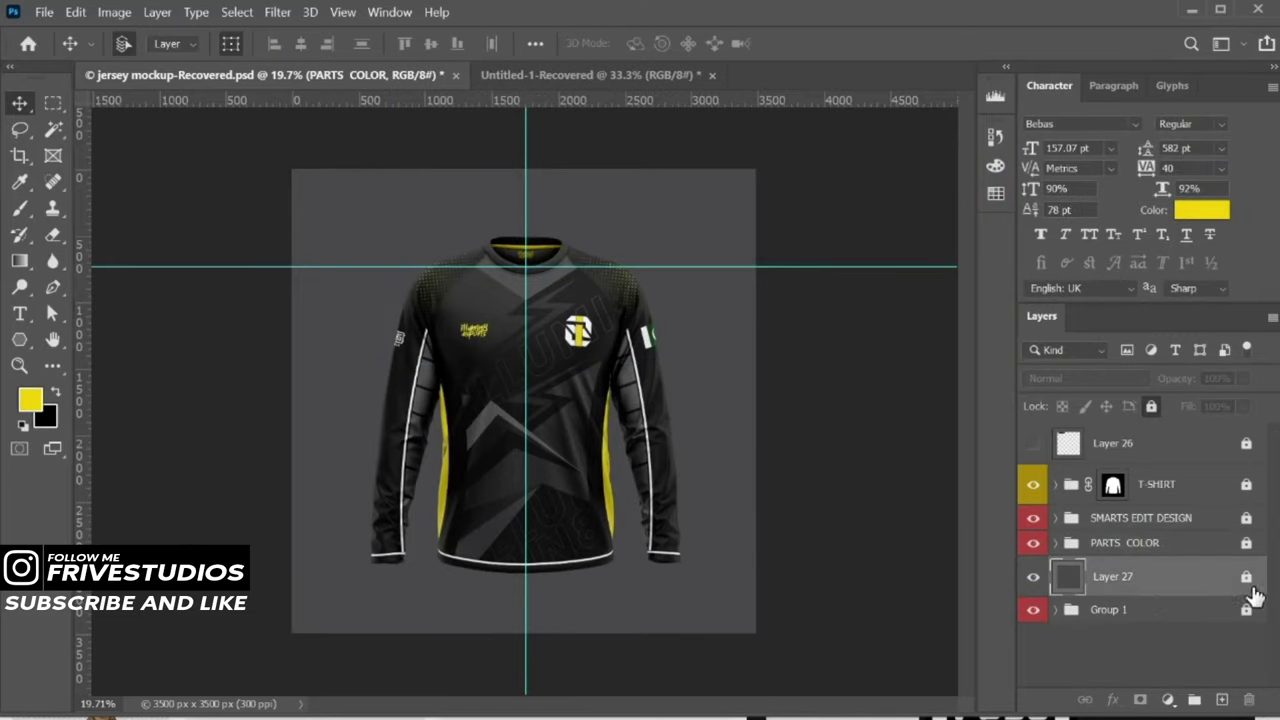
shift+click(1108, 609)
Hide all panels, zoom in and pan down to inspect the jersey's white-piped hem
key(Tab)
scroll(648, 397, up, 2)
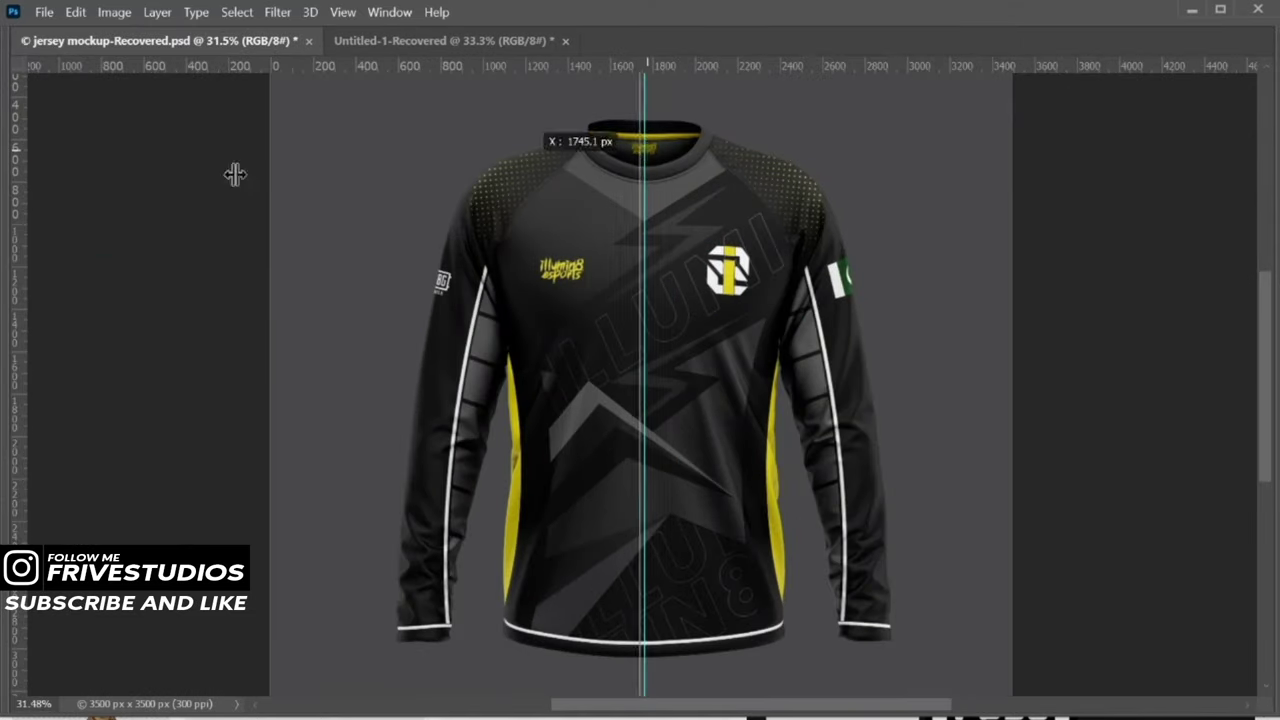
scroll(894, 337, up, 3)
scroll(877, 590, up, 2)
drag(877, 590, 891, 314)
scroll(850, 338, down, 1)
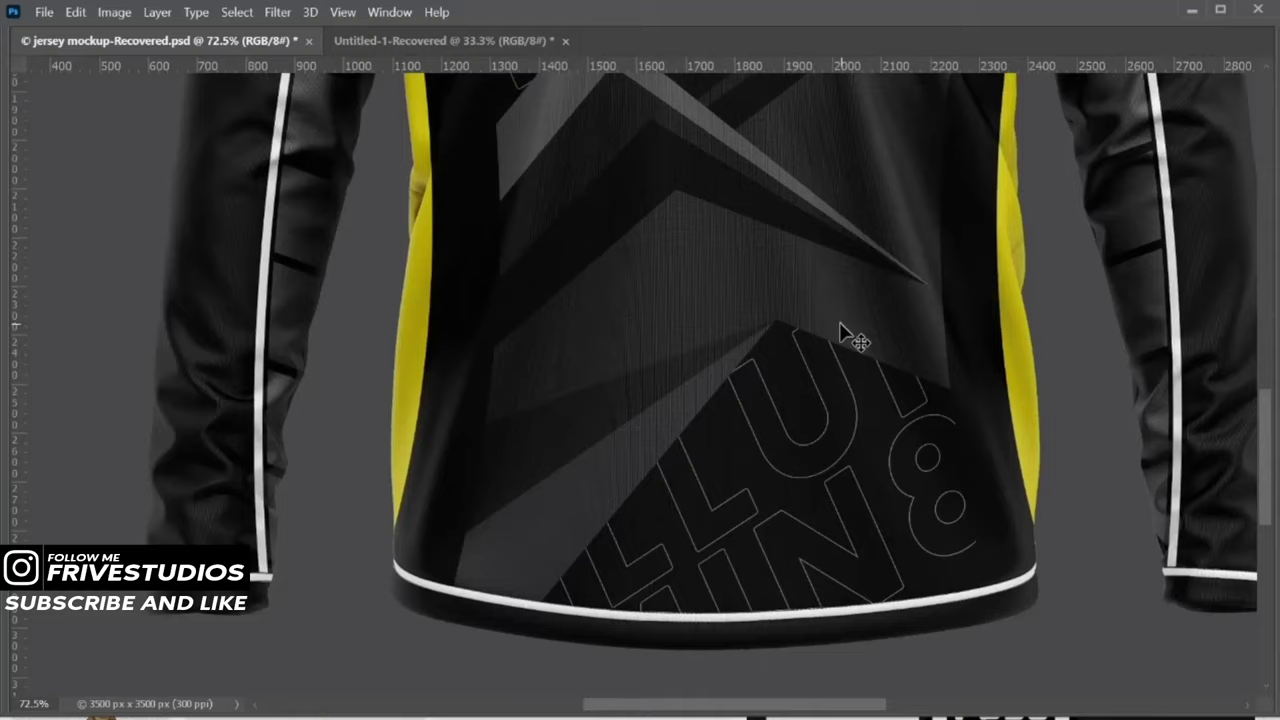